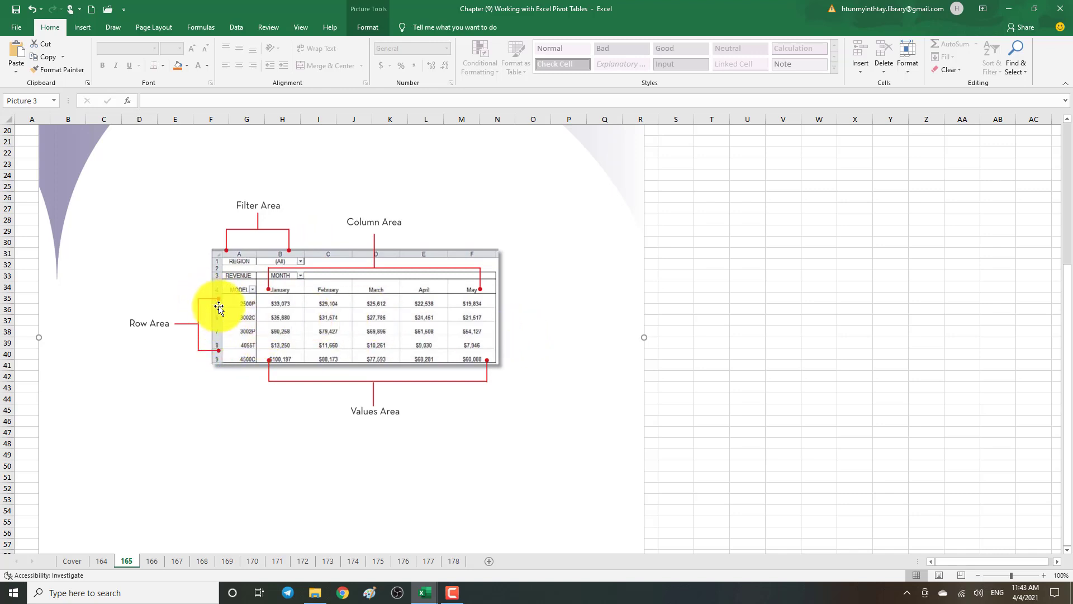
- Review the pivot table anatomy on sheet 165 and the pivot table creation instructions on sheets 166 and 167
left_click_drag(307, 246, 300, 331)
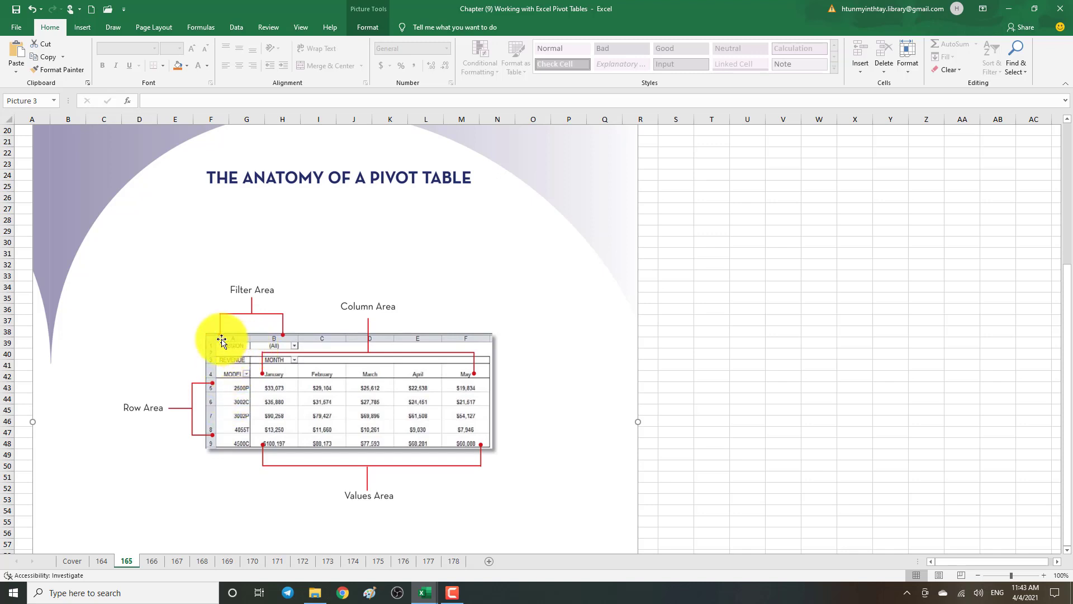
scroll(222, 341, "down", 1)
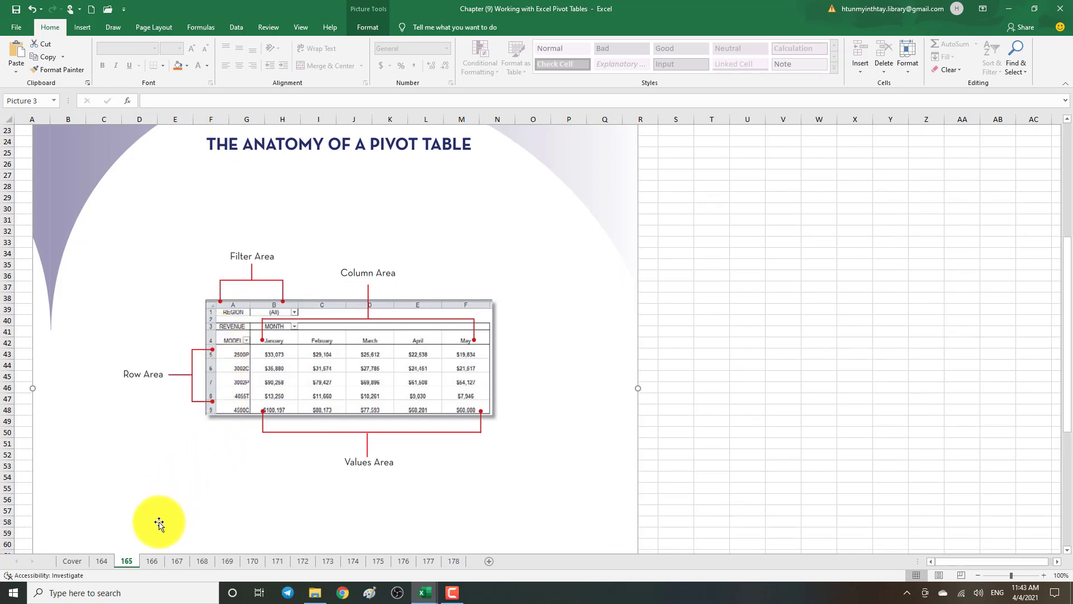
left_click(151, 561)
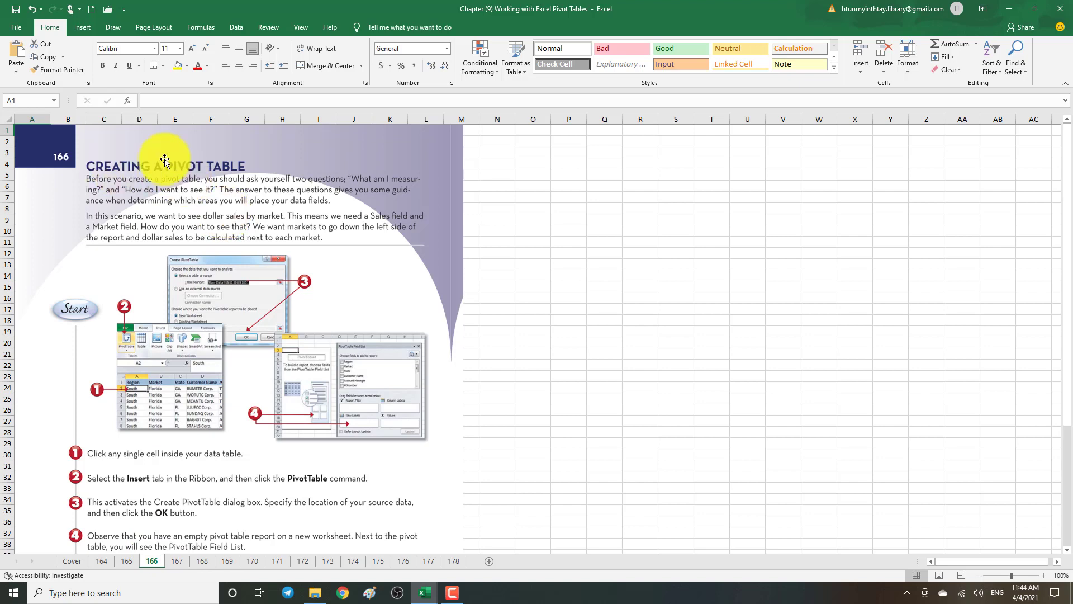
left_click(78, 25)
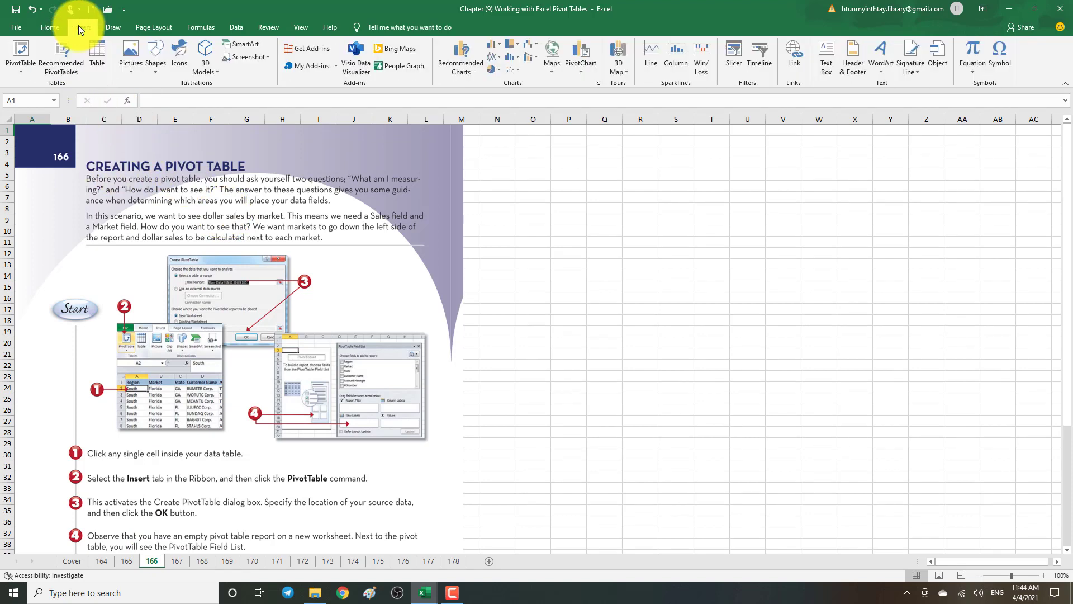
left_click(19, 72)
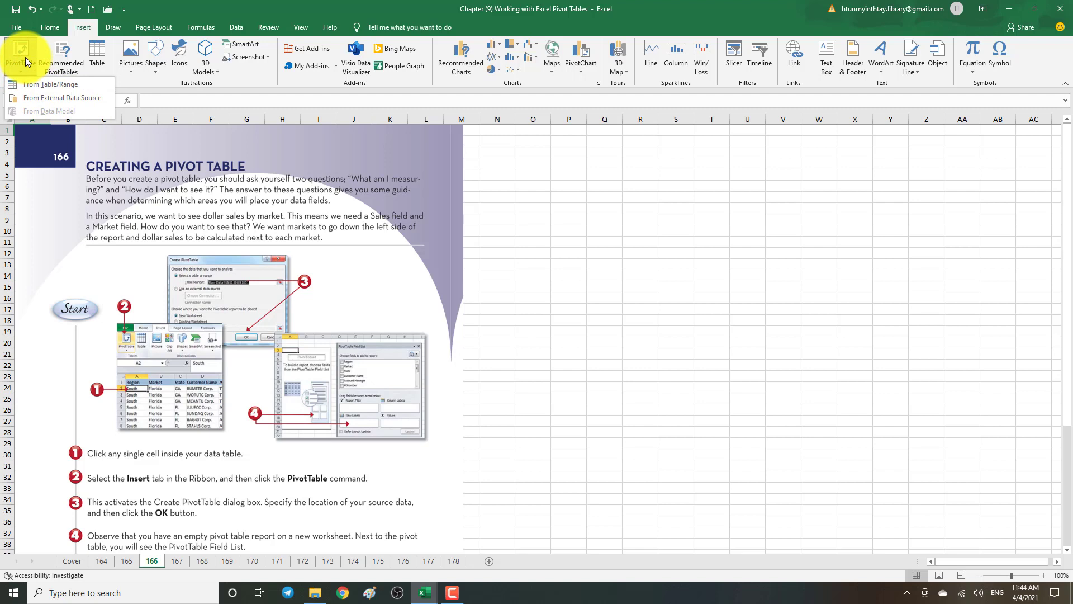
left_click(598, 263)
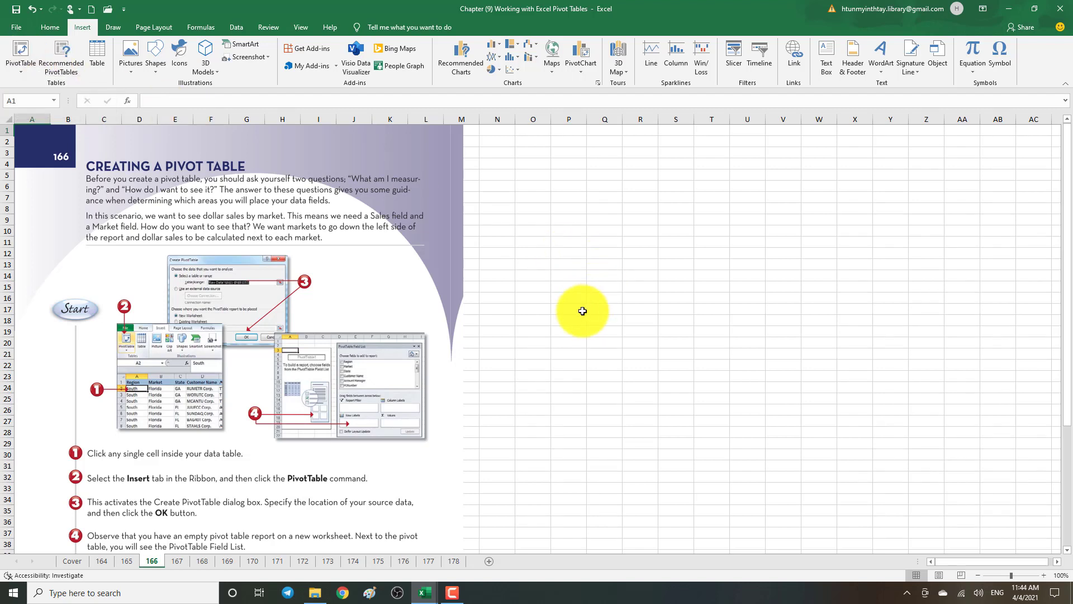
scroll(552, 337, "down", 1)
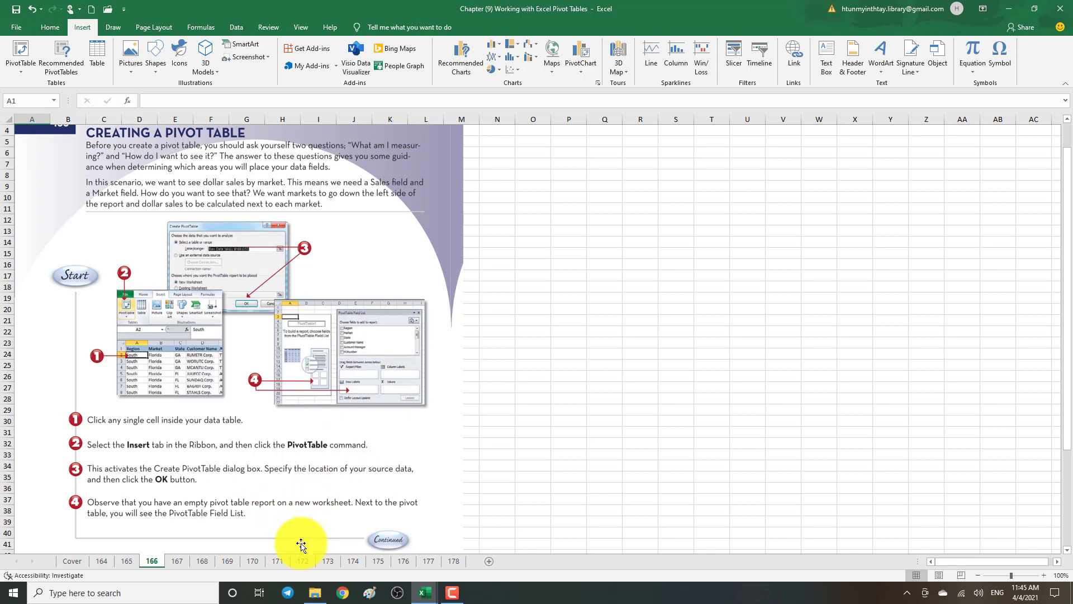
left_click(177, 561)
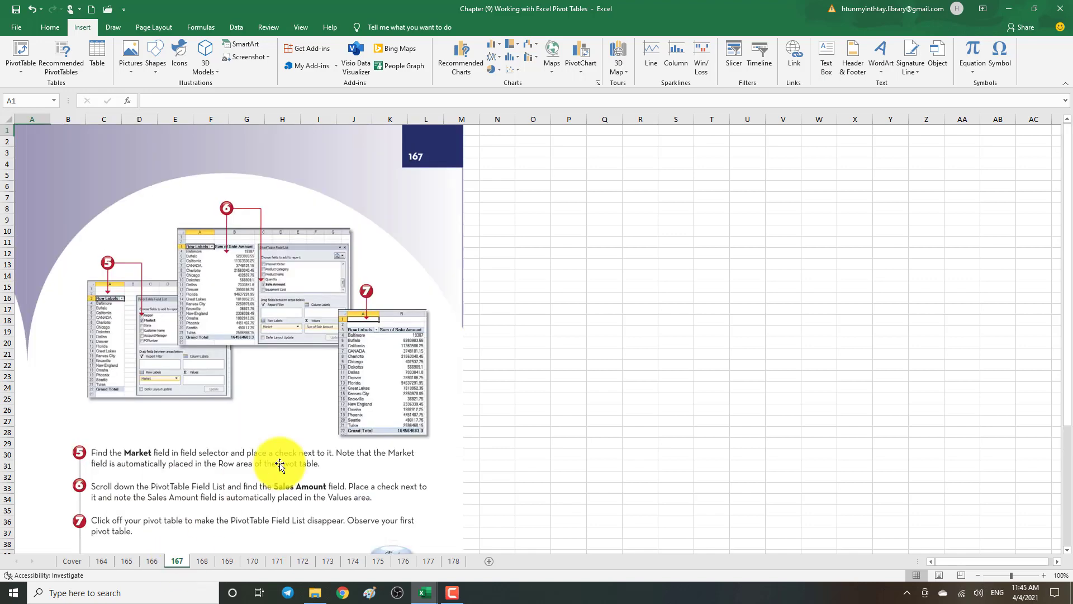
scroll(279, 464, "down", 3)
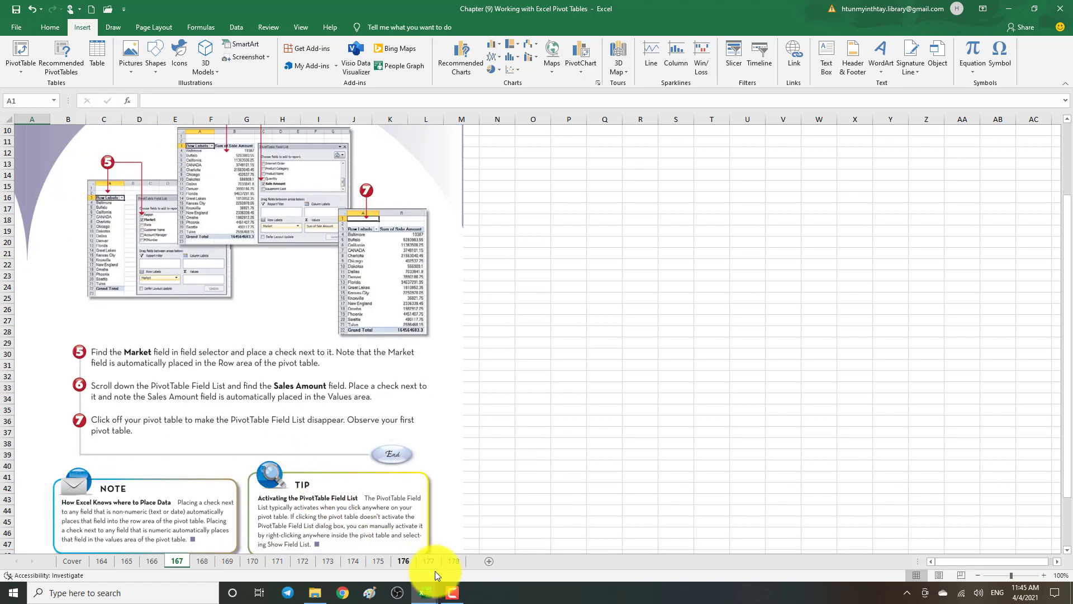
- Open the Chapter (9A) PivotTable tutorial1 workbook from the (2) Microsoft Excel folder
left_click(427, 595)
mouse_move(427, 596)
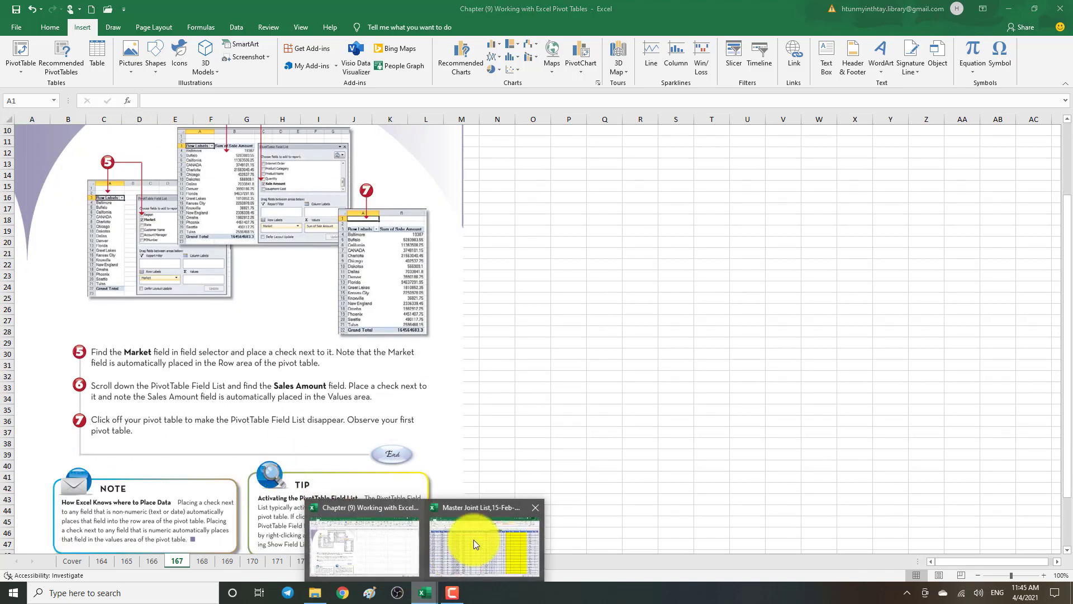
left_click(315, 594)
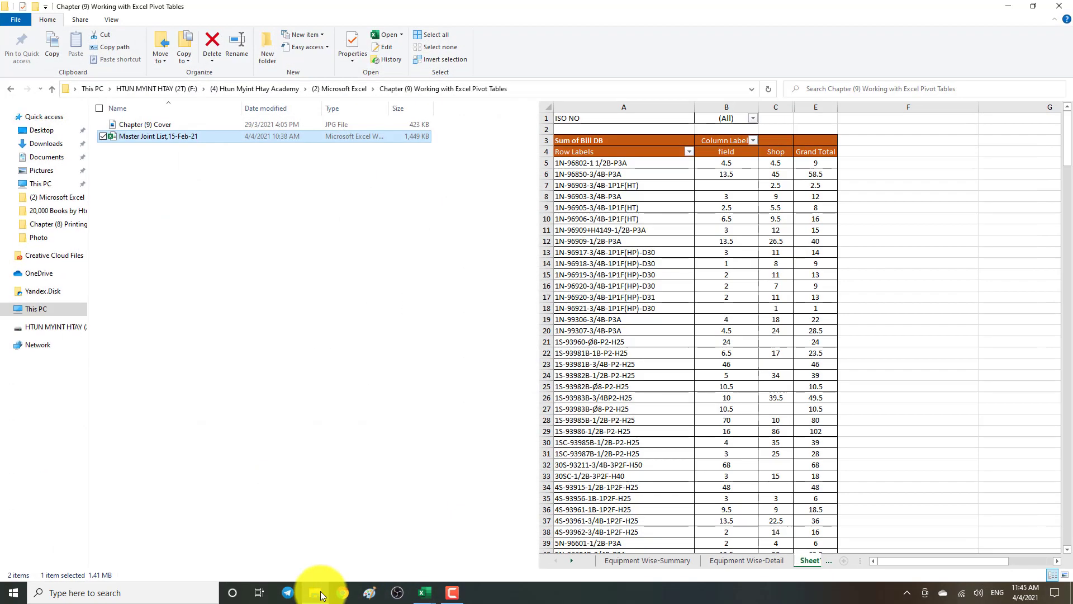
left_click(326, 86)
double_click(190, 454)
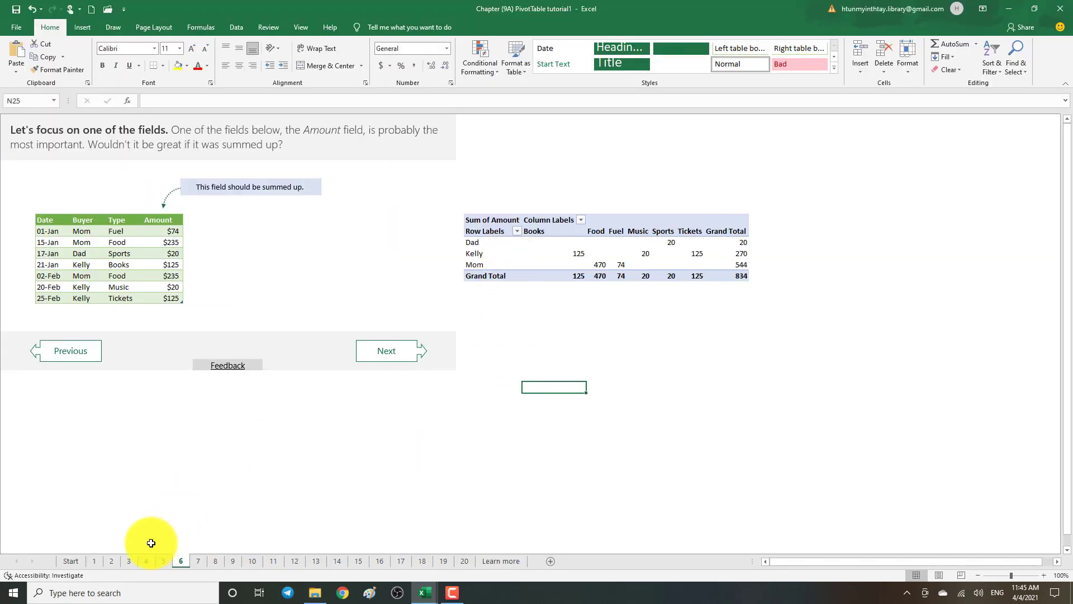
- Begin the PivotTable tutorial from its Start sheet and proceed to the first lesson sheet
left_click(70, 561)
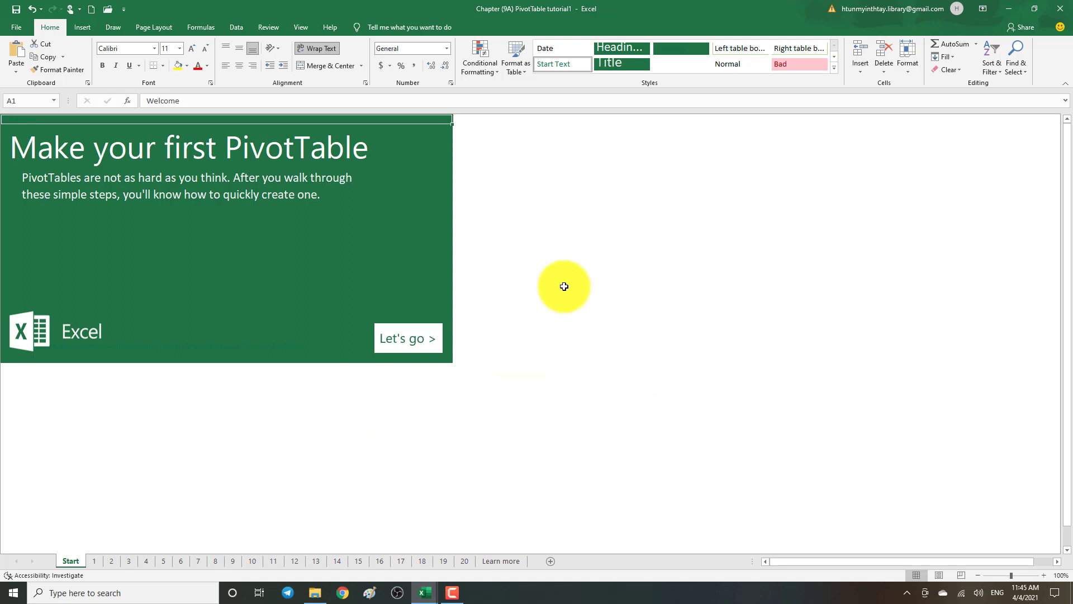
left_click(561, 289)
left_click(506, 398)
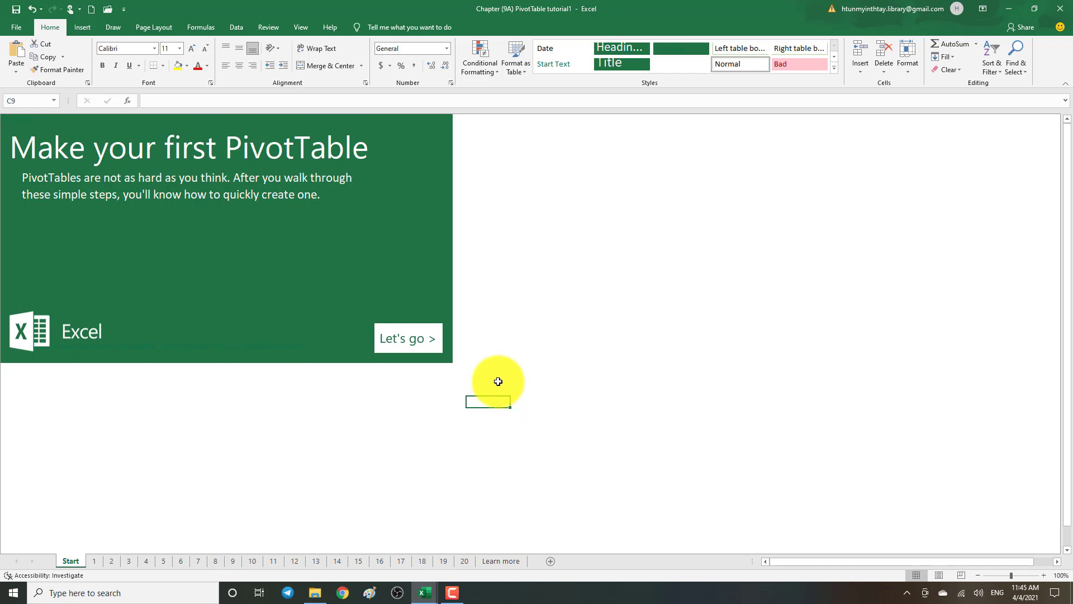
left_click(408, 343)
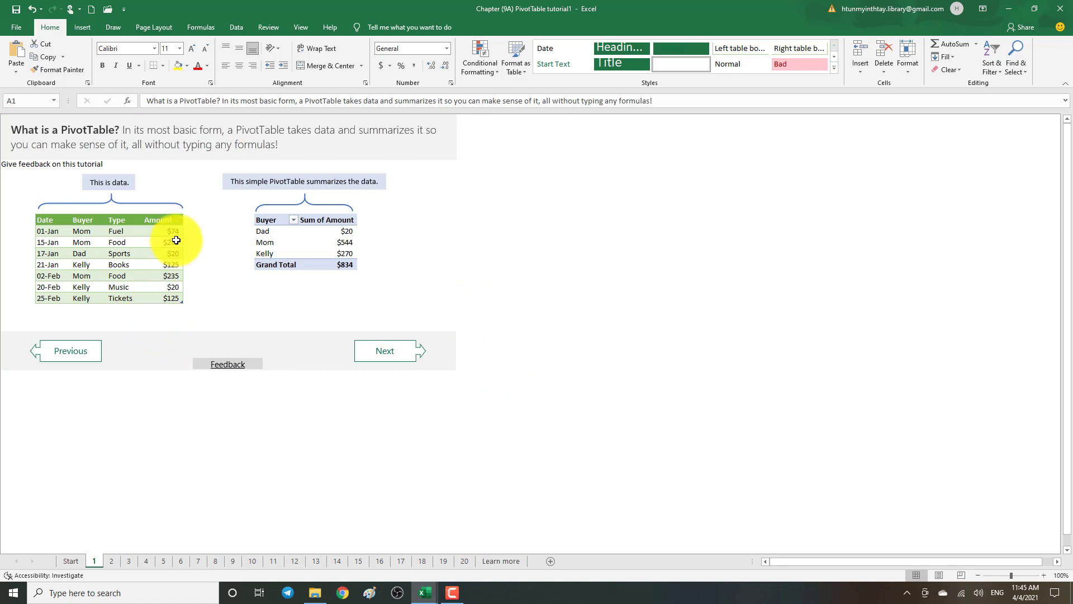
- Copy the Date, Buyer, Type and Amount data table with its headers to cell N14 on the same sheet
left_click_drag(40, 218, 67, 293)
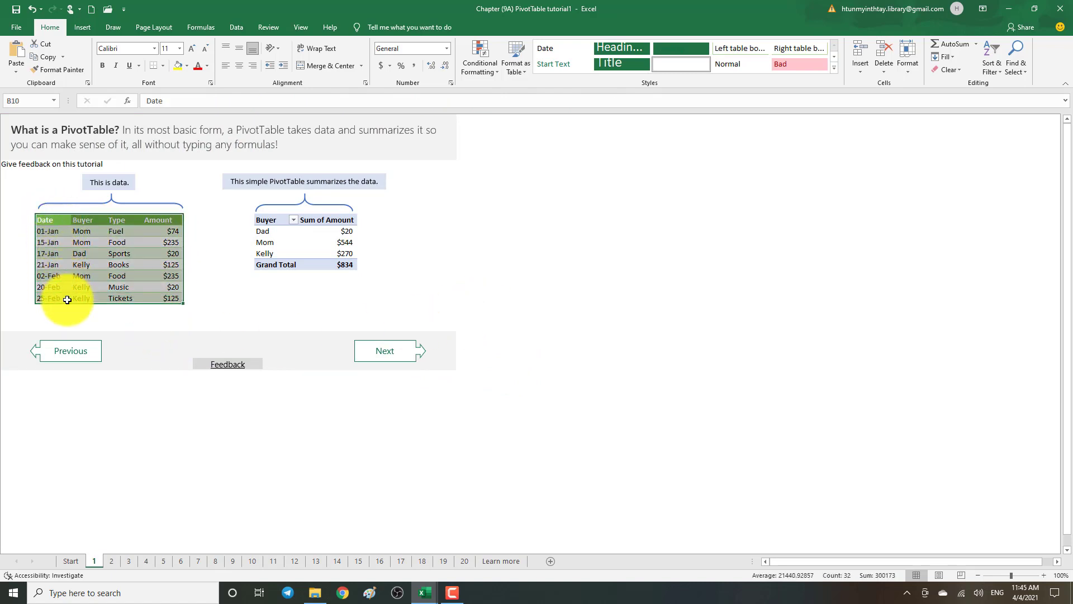
key("ctrl+c")
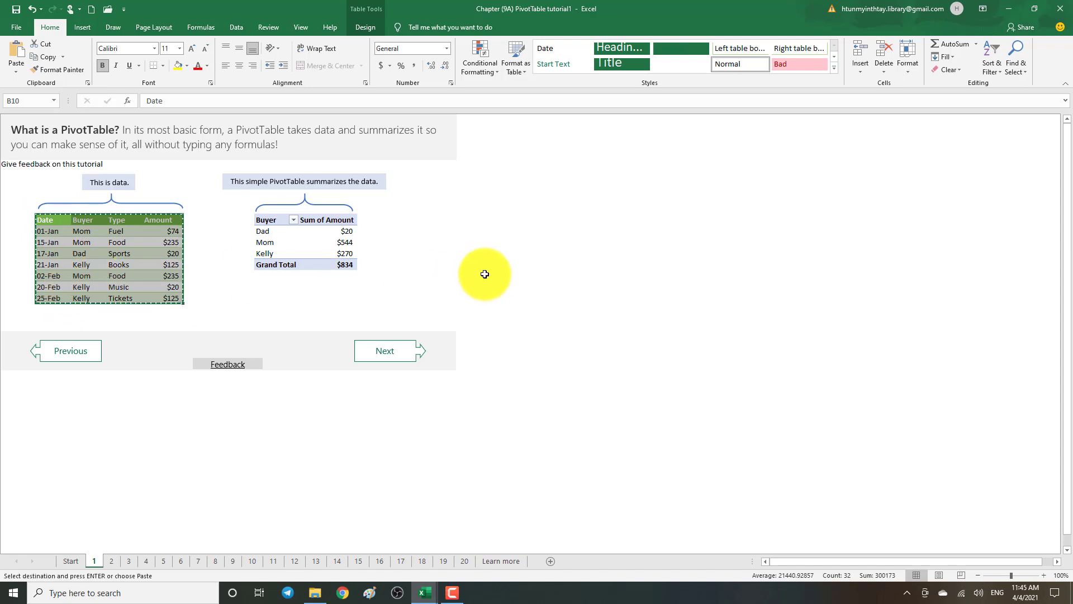
left_click(518, 263)
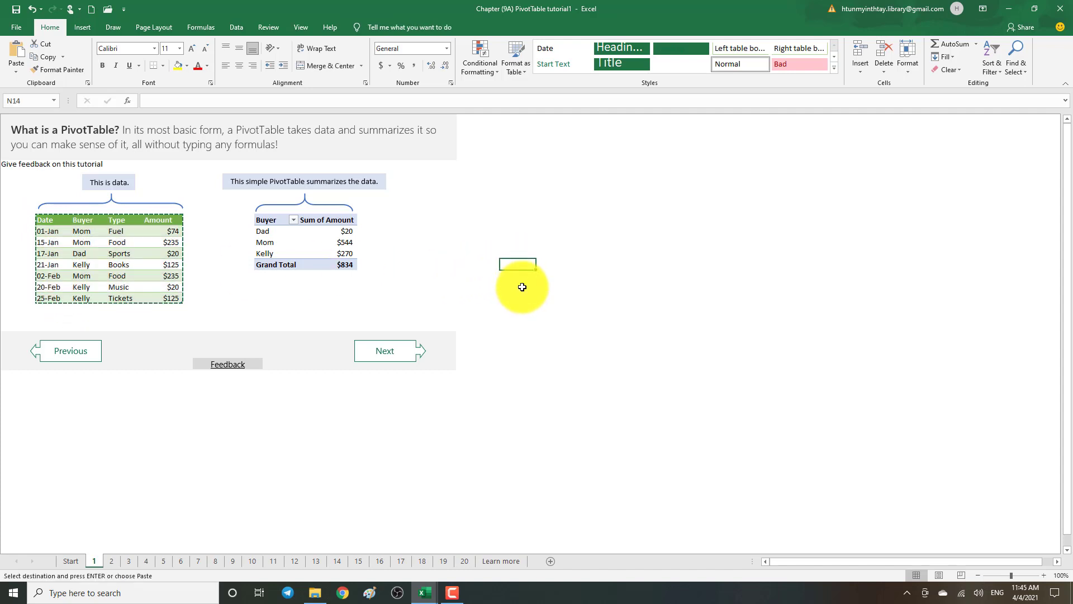
key("ctrl+v")
left_click(575, 391)
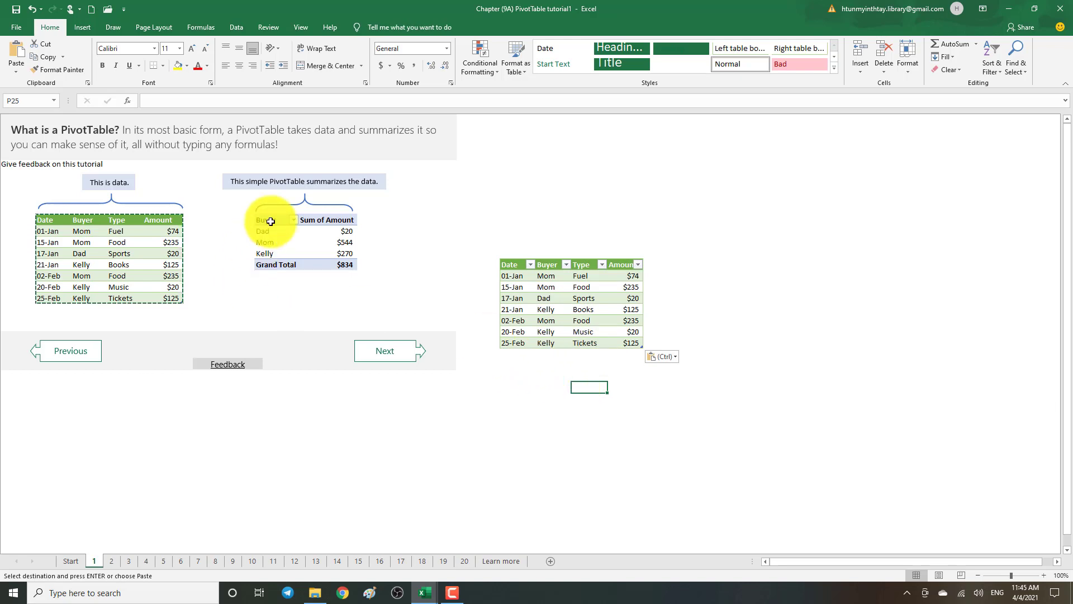
left_click(513, 265)
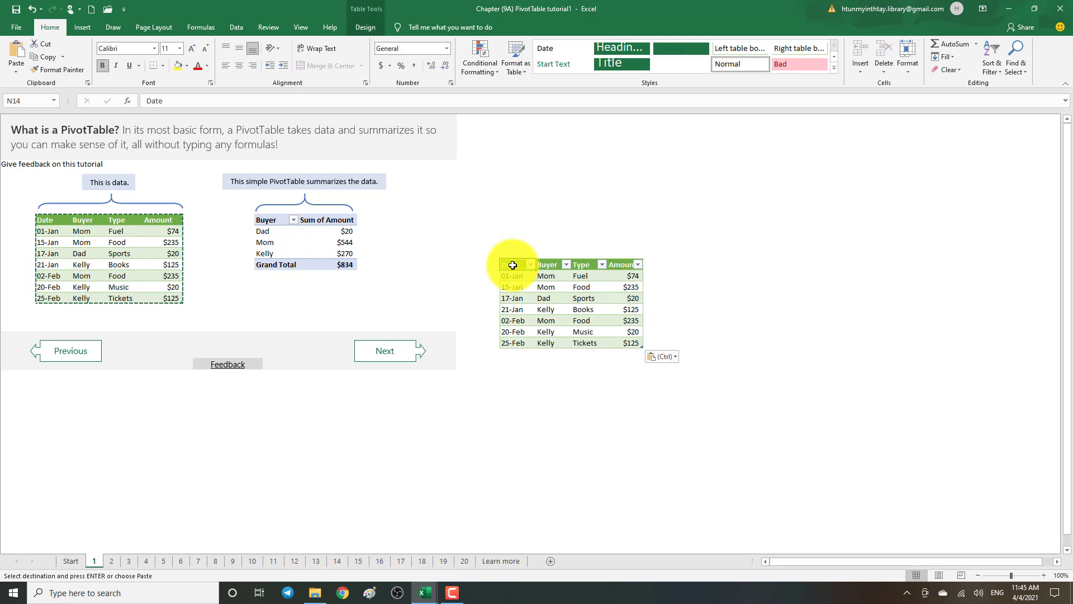
left_click(78, 24)
left_click(24, 49)
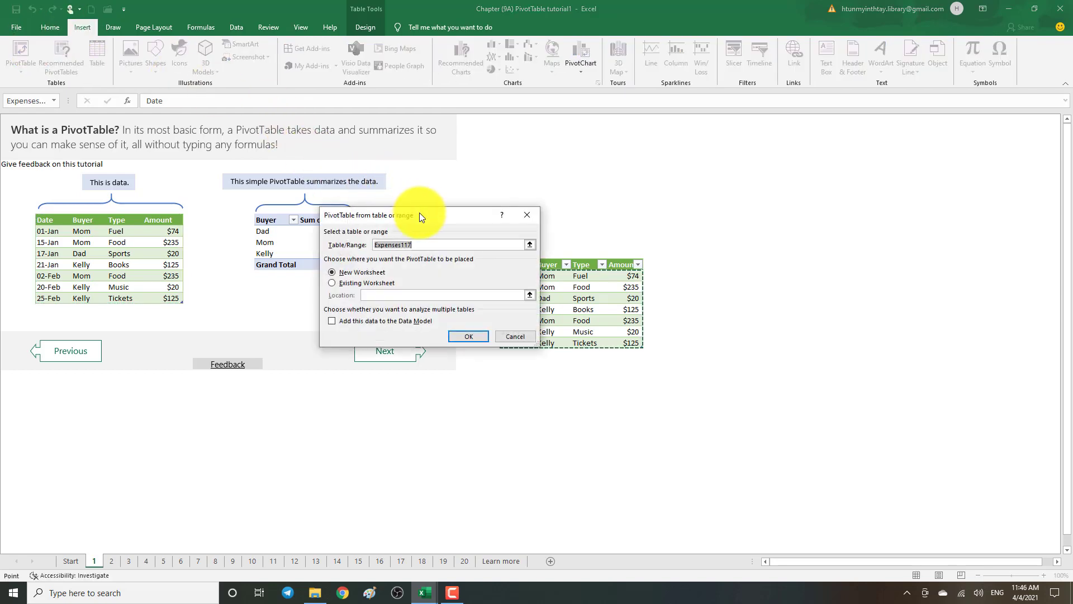
left_click_drag(420, 213, 796, 216)
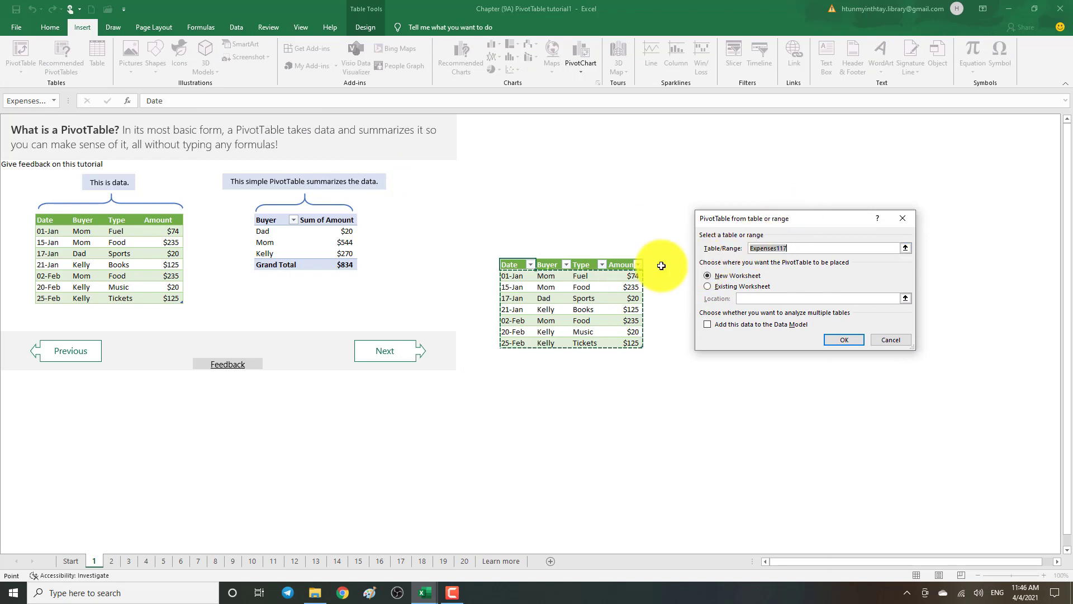
left_click(877, 337)
- Insert a PivotTable based on the copied data table, placed in the existing worksheet at cell S14
left_click_drag(518, 264, 638, 343)
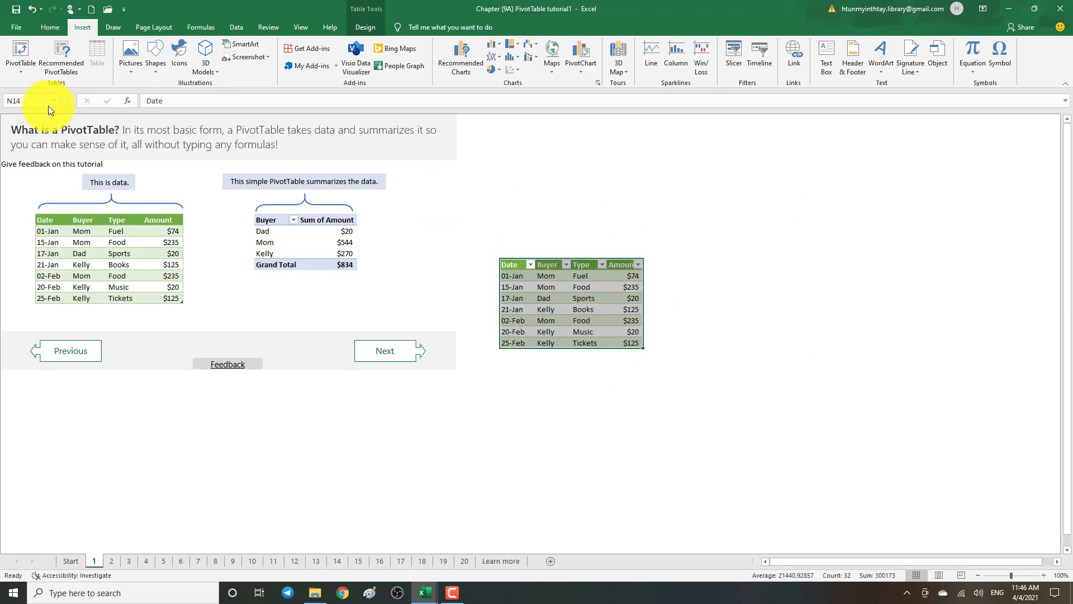
left_click(21, 54)
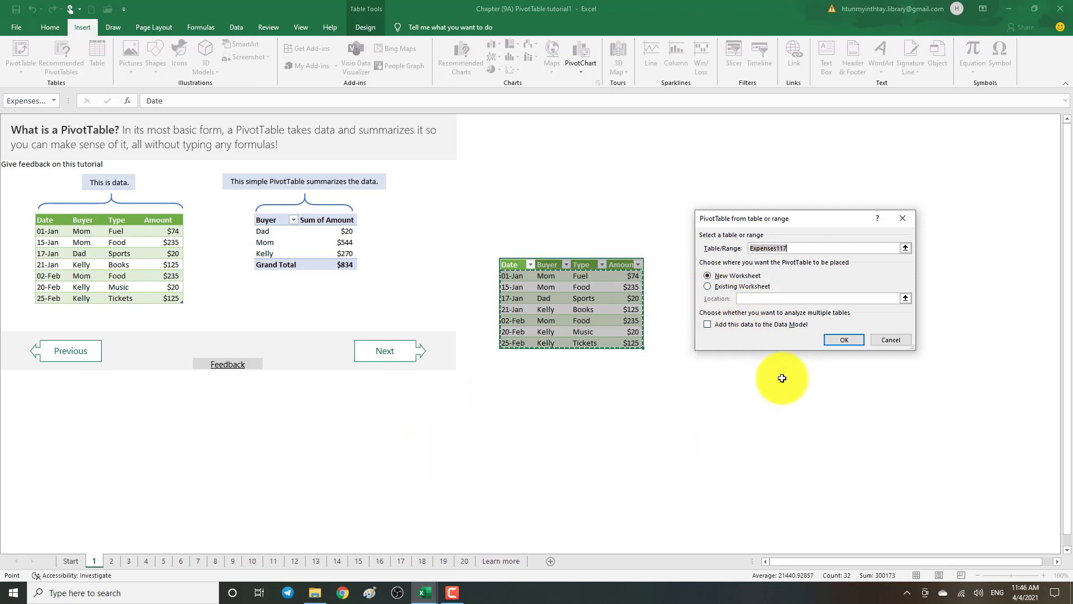
left_click(708, 286)
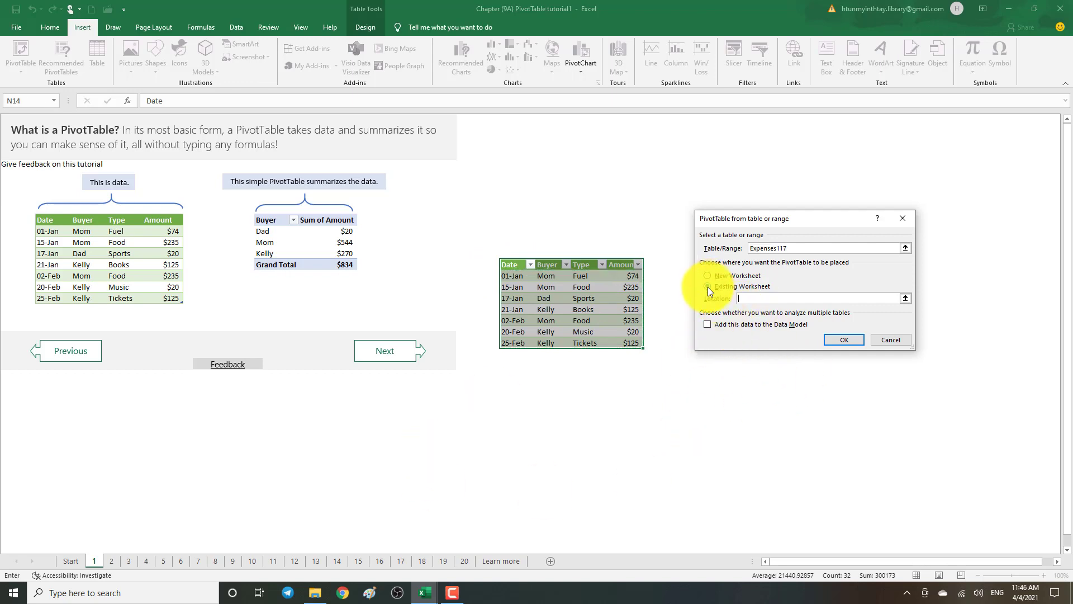
left_click(906, 298)
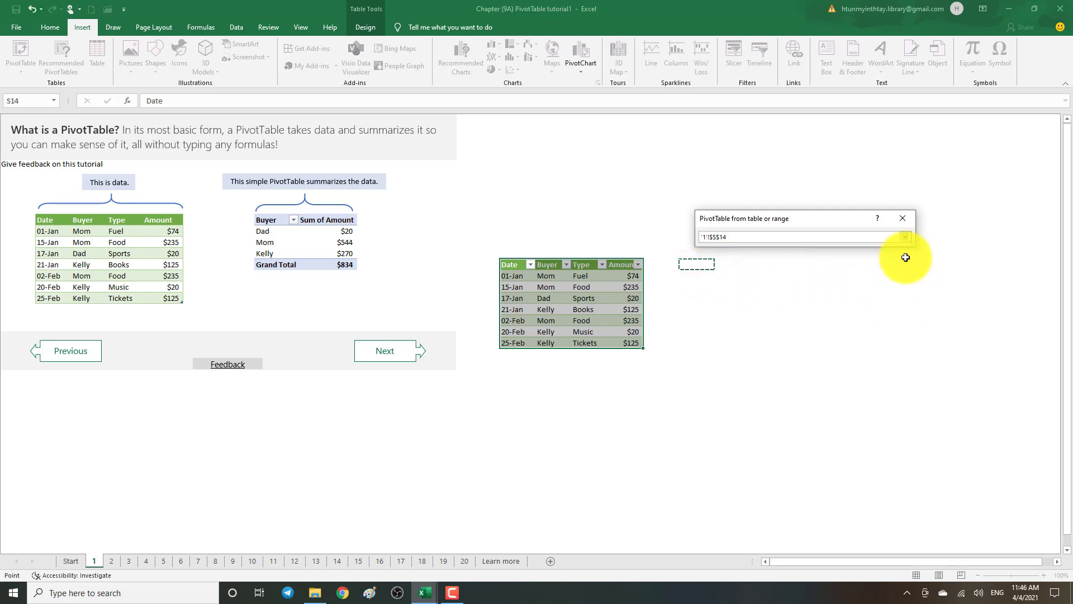
left_click(905, 236)
left_click(856, 340)
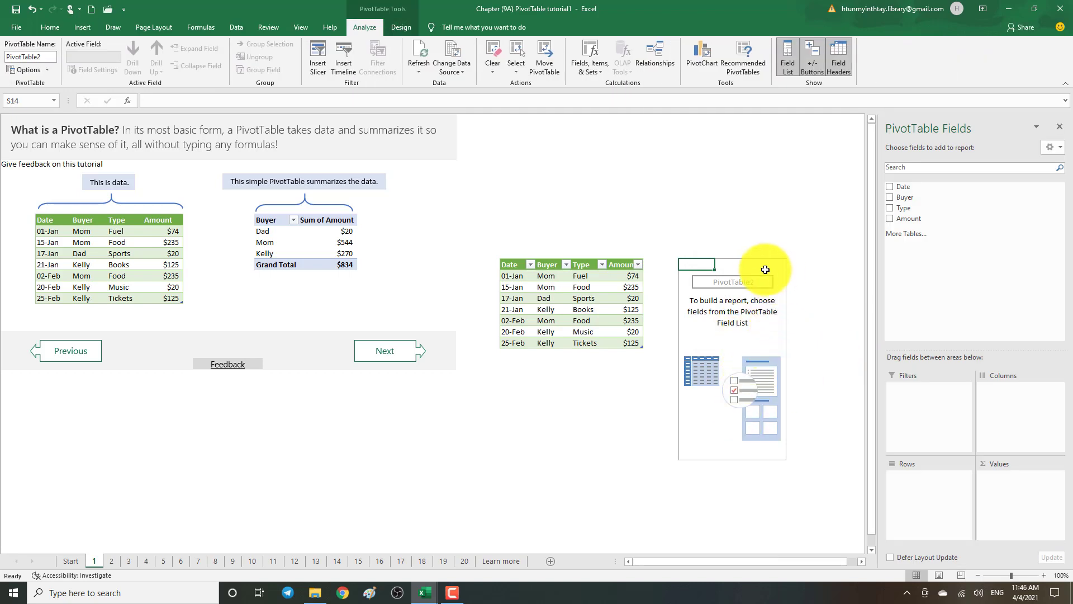
left_click_drag(695, 264, 767, 441)
left_click(553, 420)
left_click(712, 362)
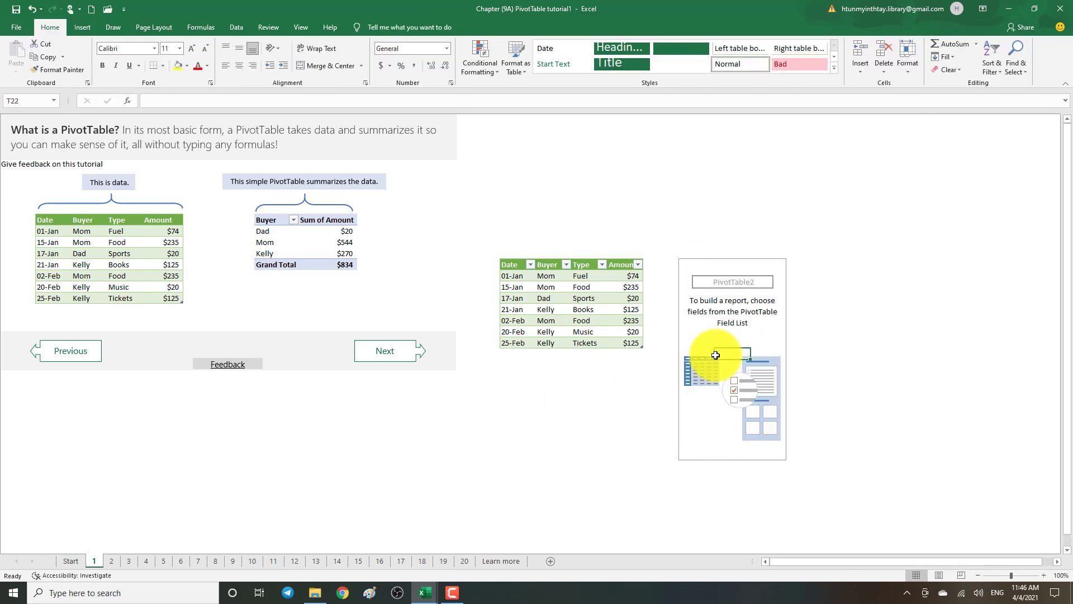
left_click(706, 410)
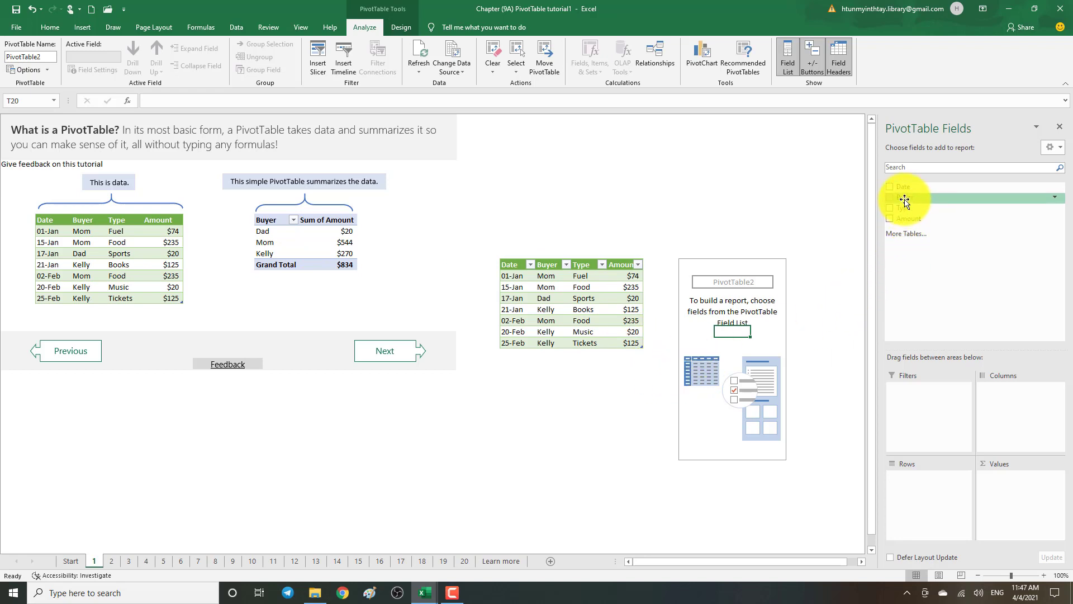
- Place the Buyer field in the PivotTable's rows and add the Amount field to its values as a sum
left_click_drag(909, 204, 1008, 387)
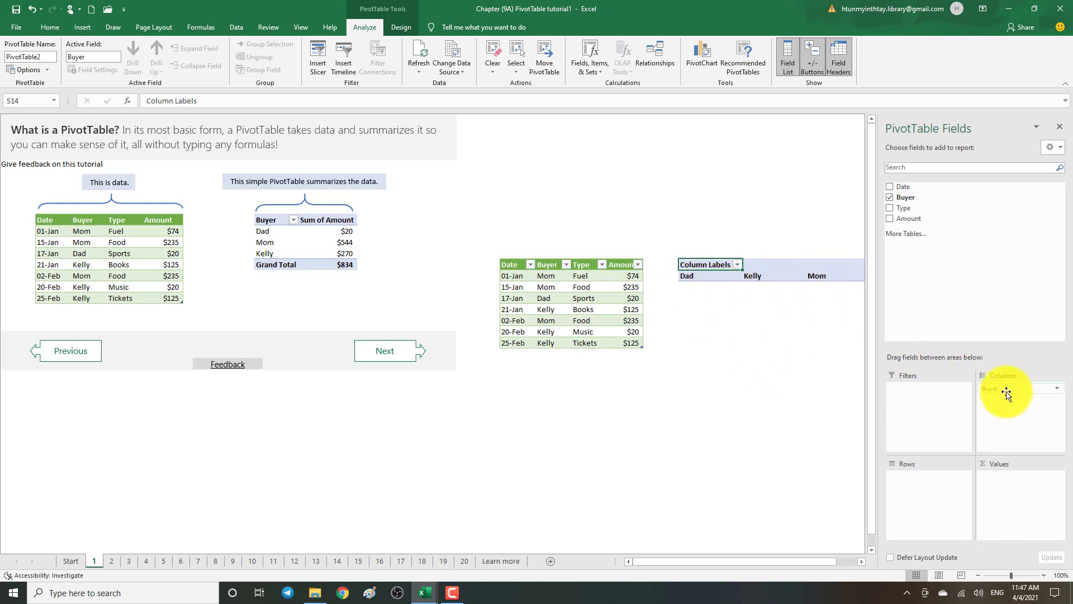
left_click_drag(1002, 388, 928, 472)
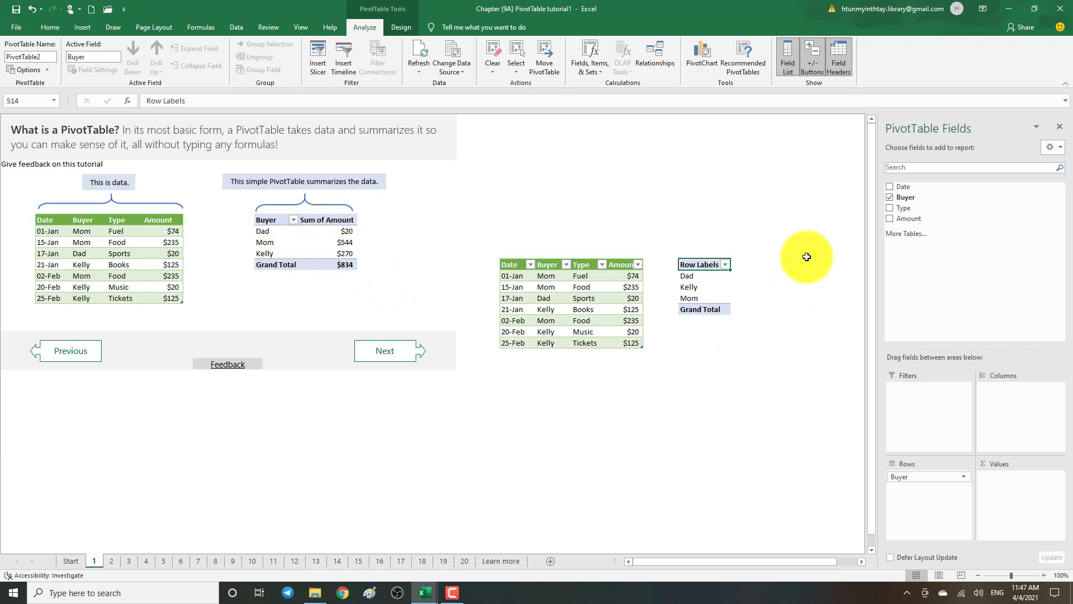
left_click_drag(895, 218, 996, 480)
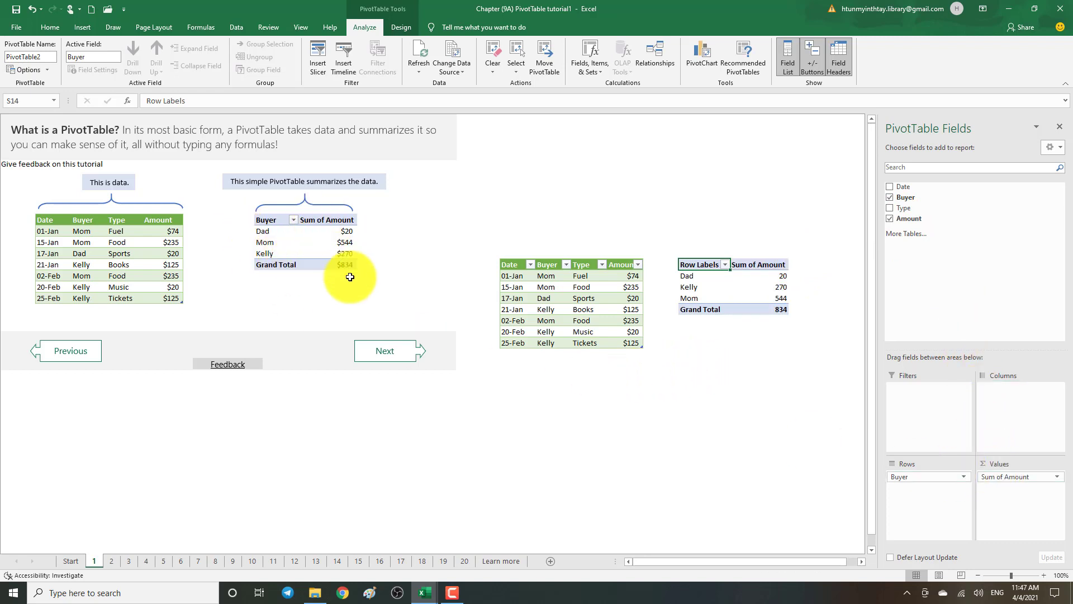
left_click(708, 333)
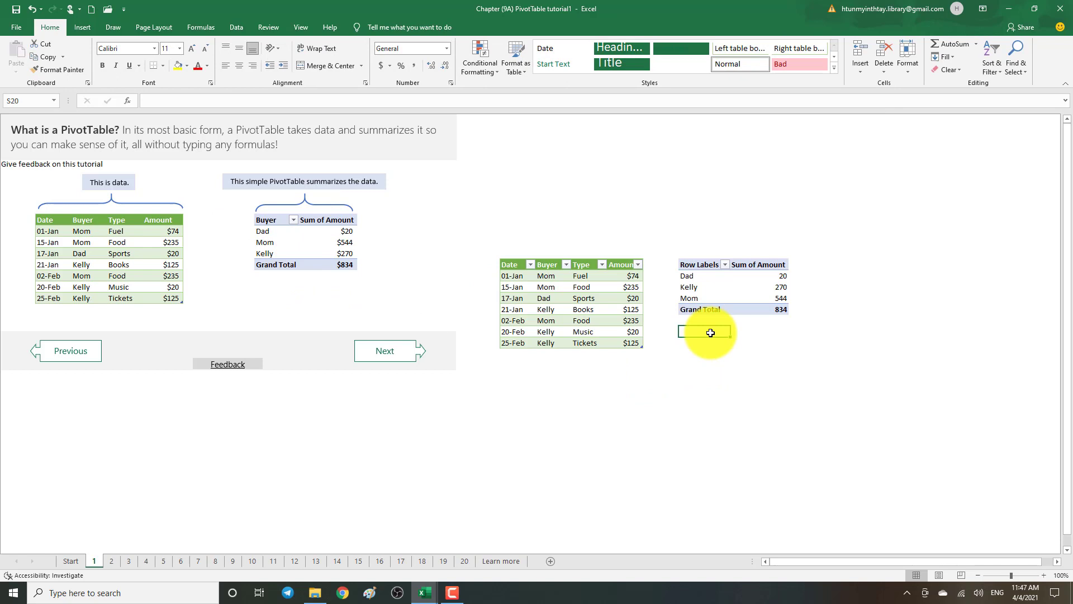
left_click(721, 286)
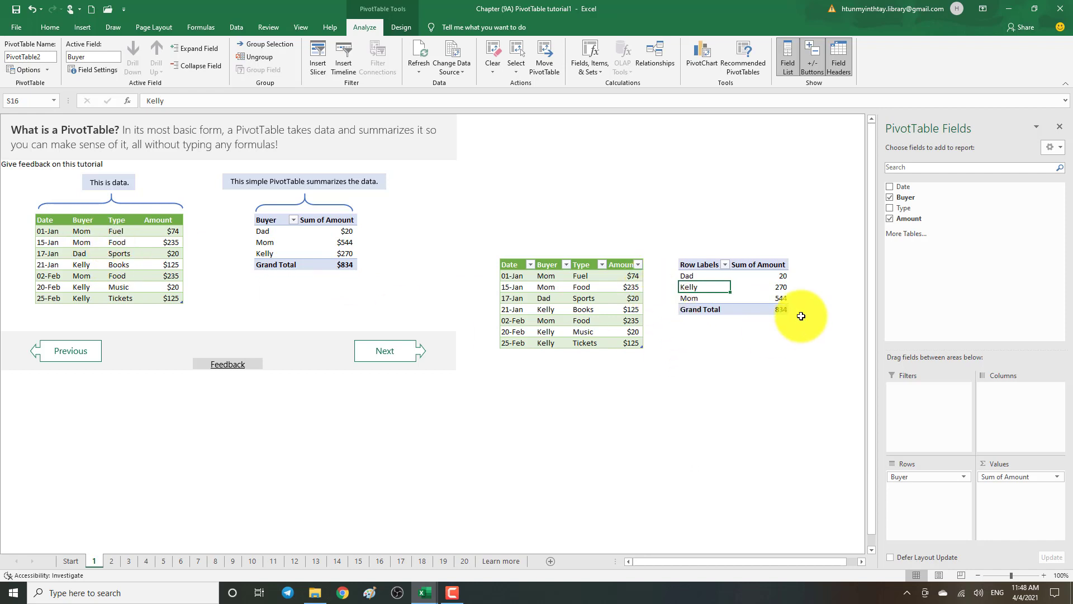
- On sheet 2, copy the Date, Buyer, Type and Amount data table with its headers to cell O11
left_click(112, 561)
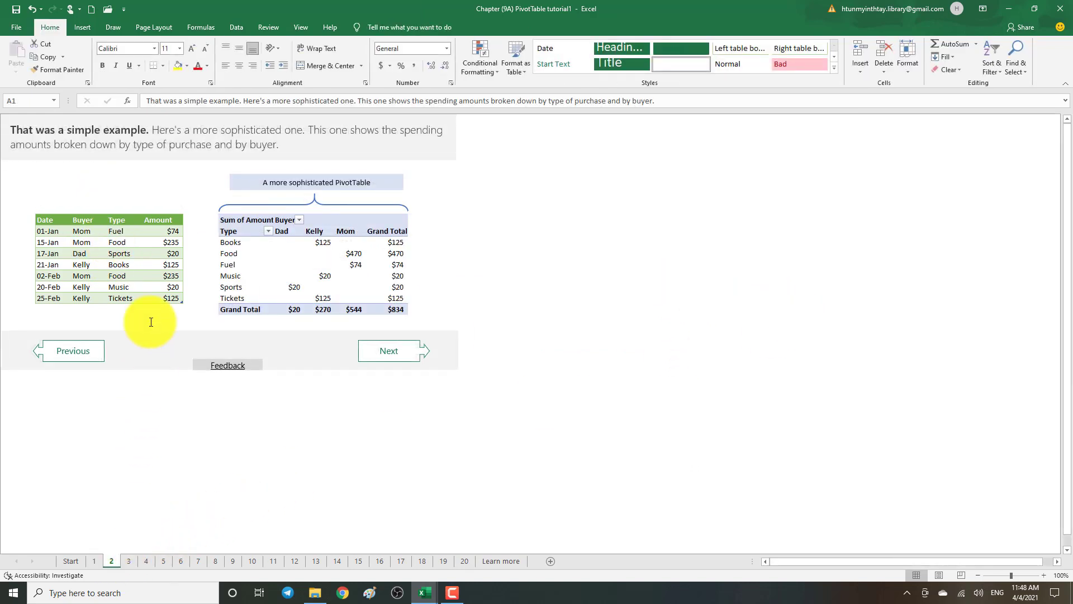
left_click_drag(48, 221, 160, 298)
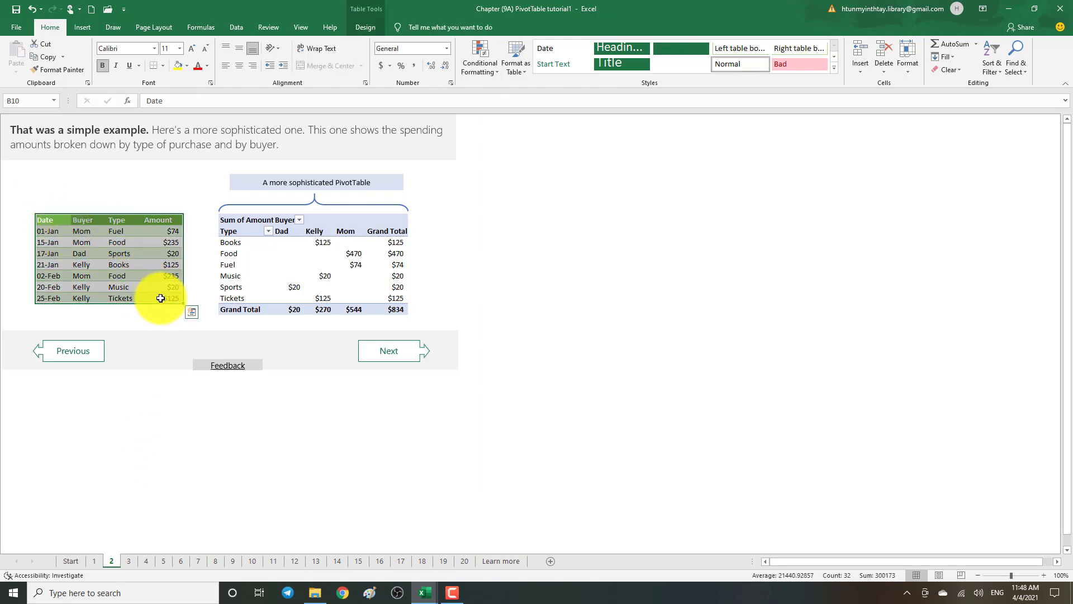
left_click(535, 229)
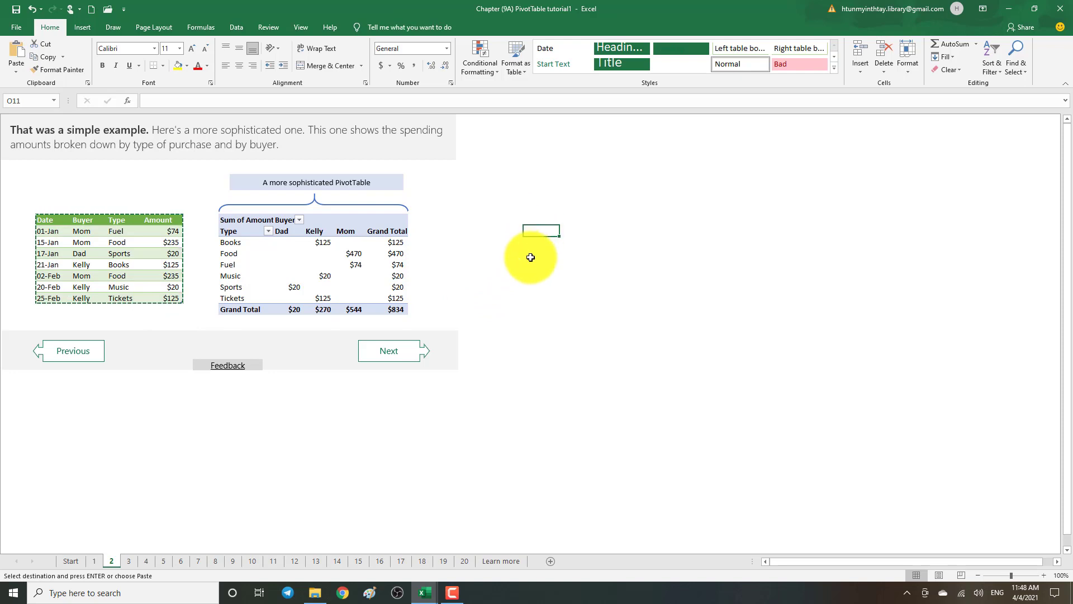
key("ctrl+v")
left_click(535, 376)
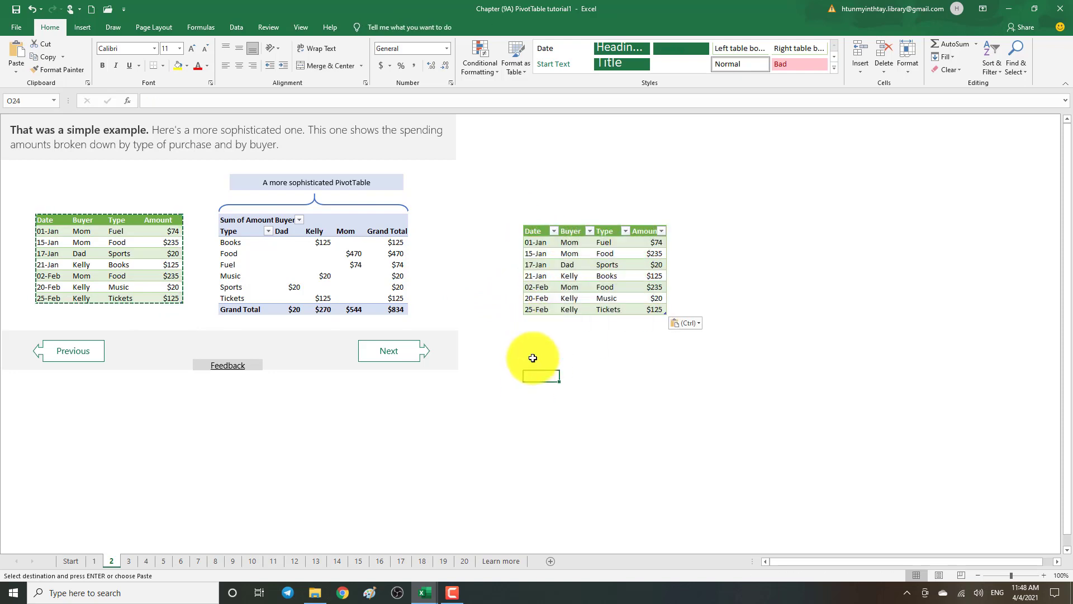
- Insert a PivotTable based on the copied table, placed in the existing worksheet at cell T14
left_click_drag(538, 229, 641, 281)
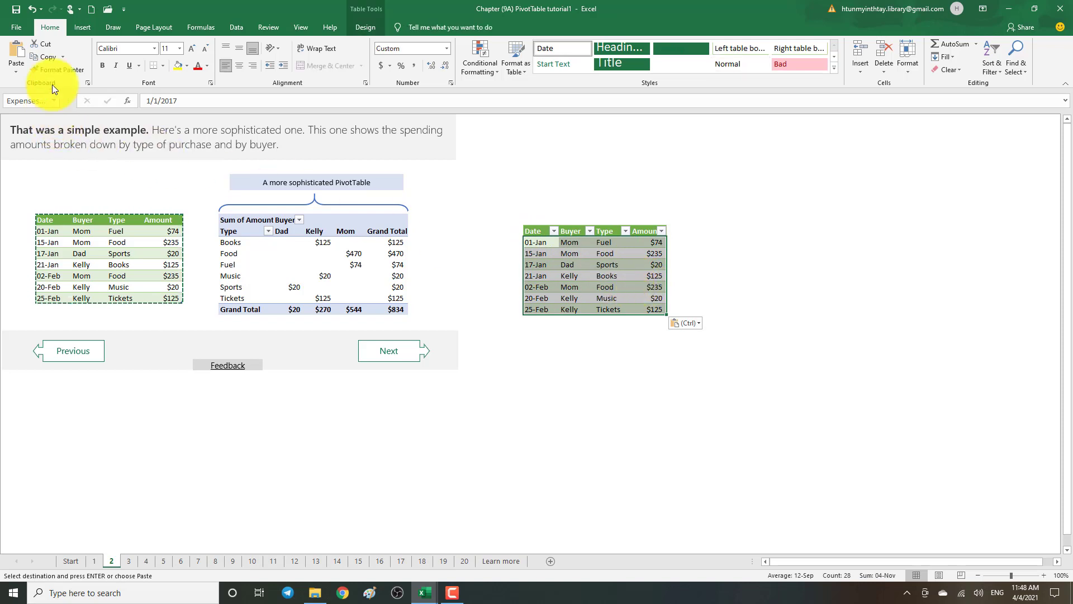
left_click(77, 27)
left_click(21, 53)
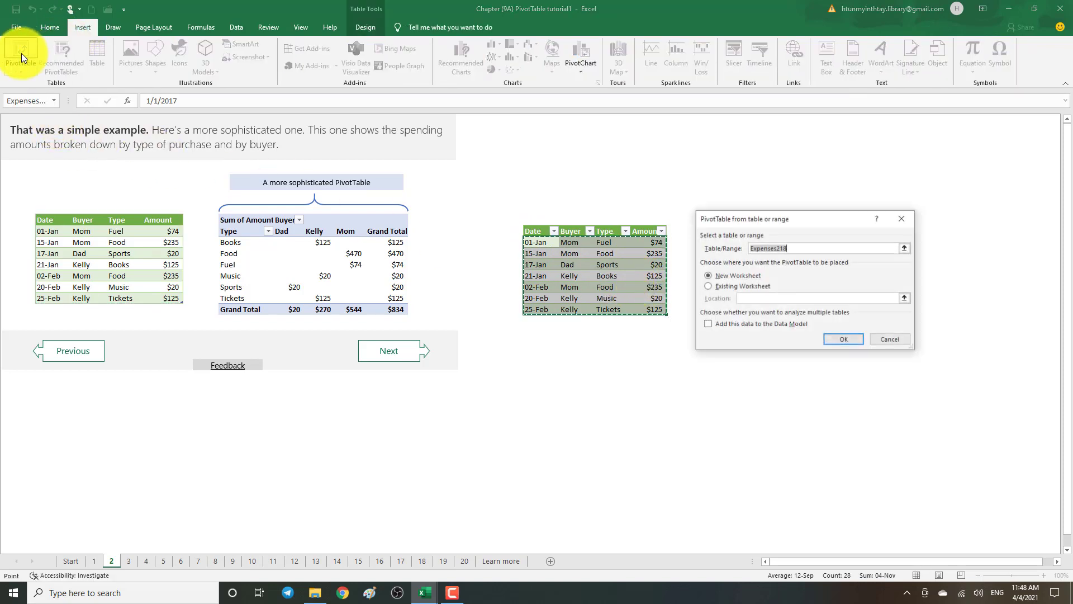
left_click(708, 286)
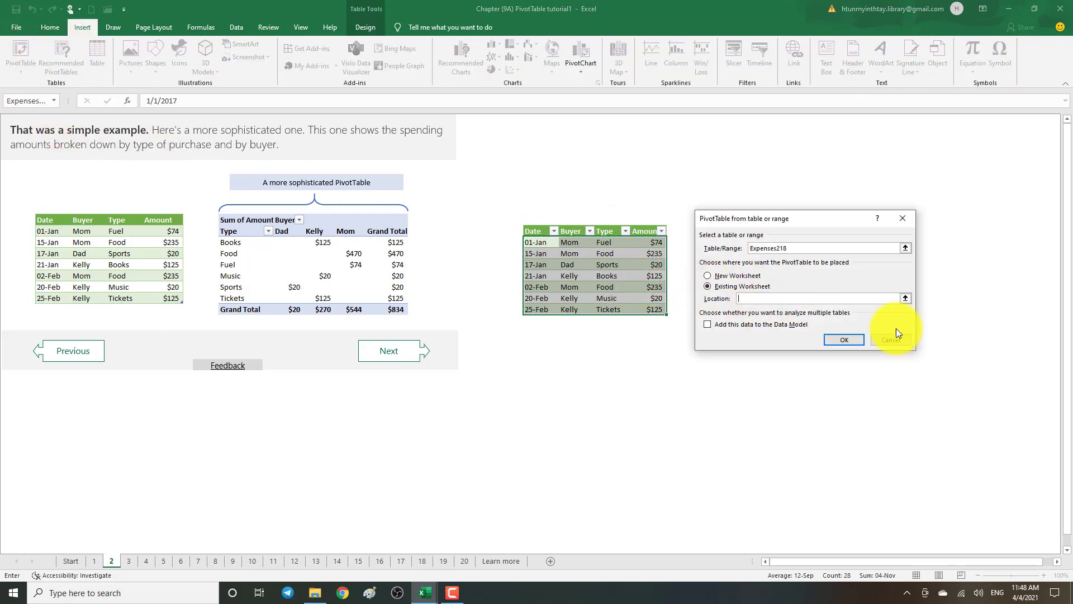
left_click(906, 298)
left_click(721, 265)
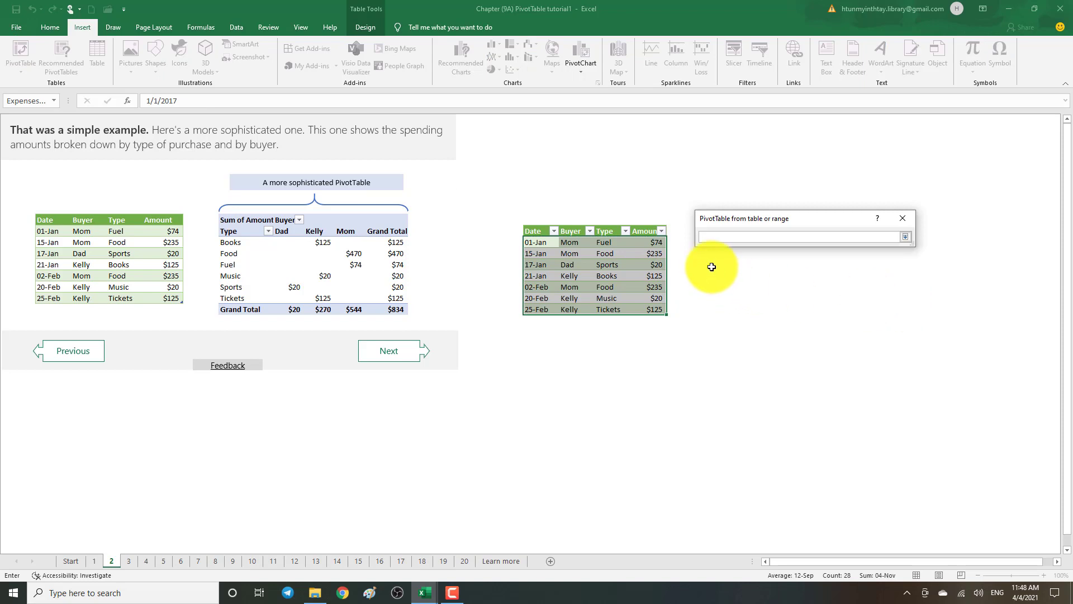
left_click(905, 237)
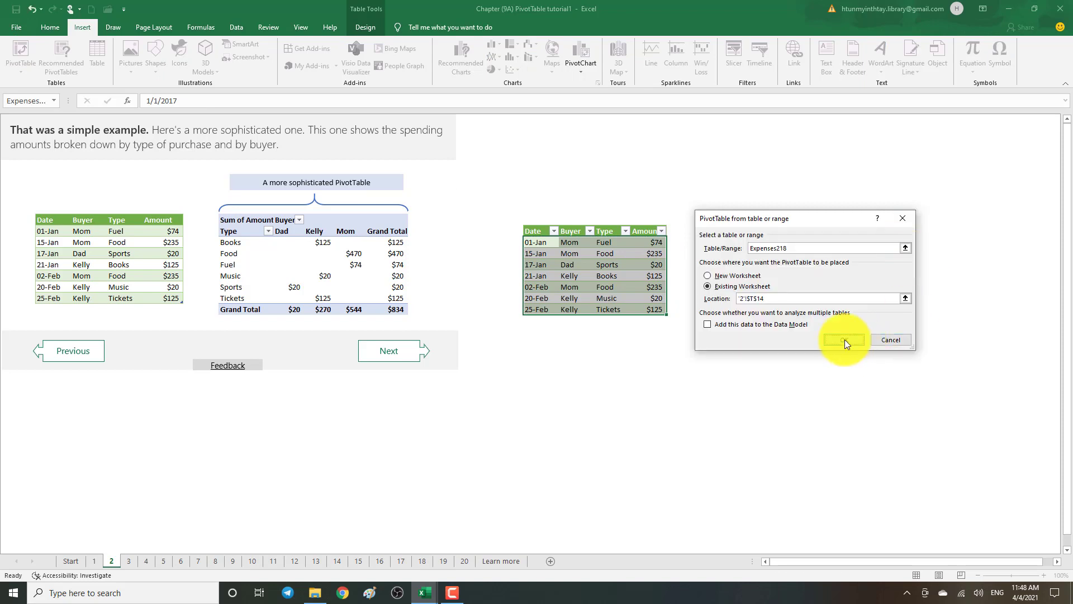
left_click(841, 341)
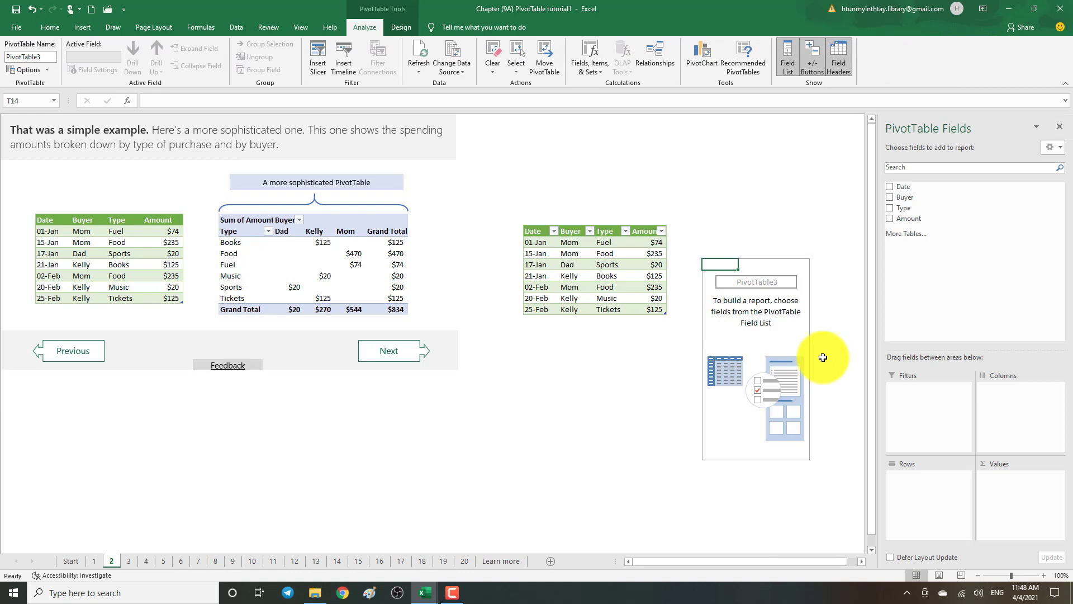
- Lay out the PivotTable with Buyer in the rows, the sum of Amount in the values and Type in the columns
left_click_drag(904, 197, 928, 470)
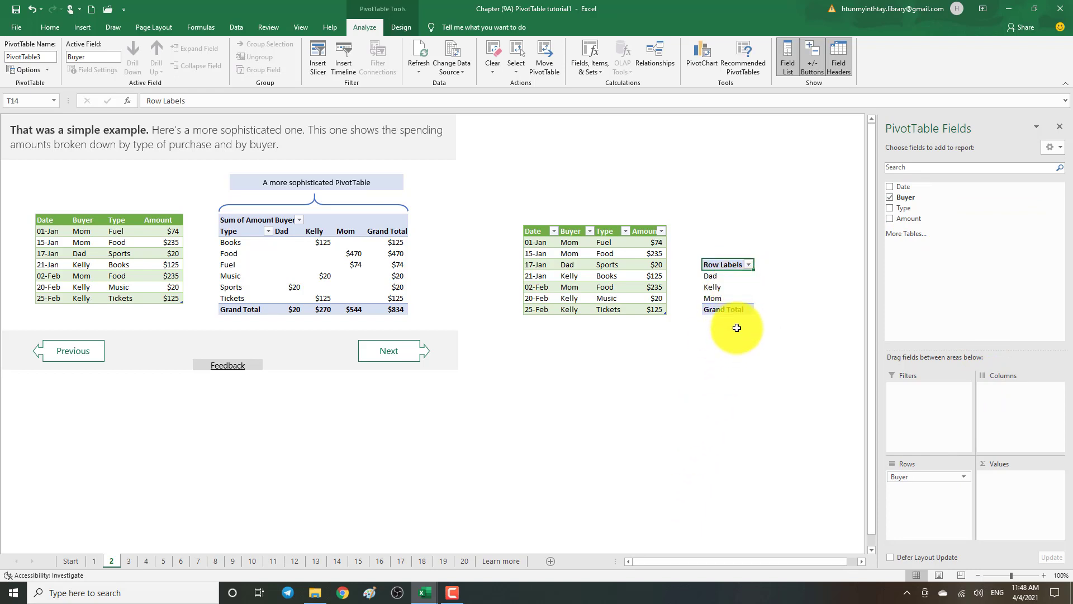
left_click_drag(918, 218, 1013, 476)
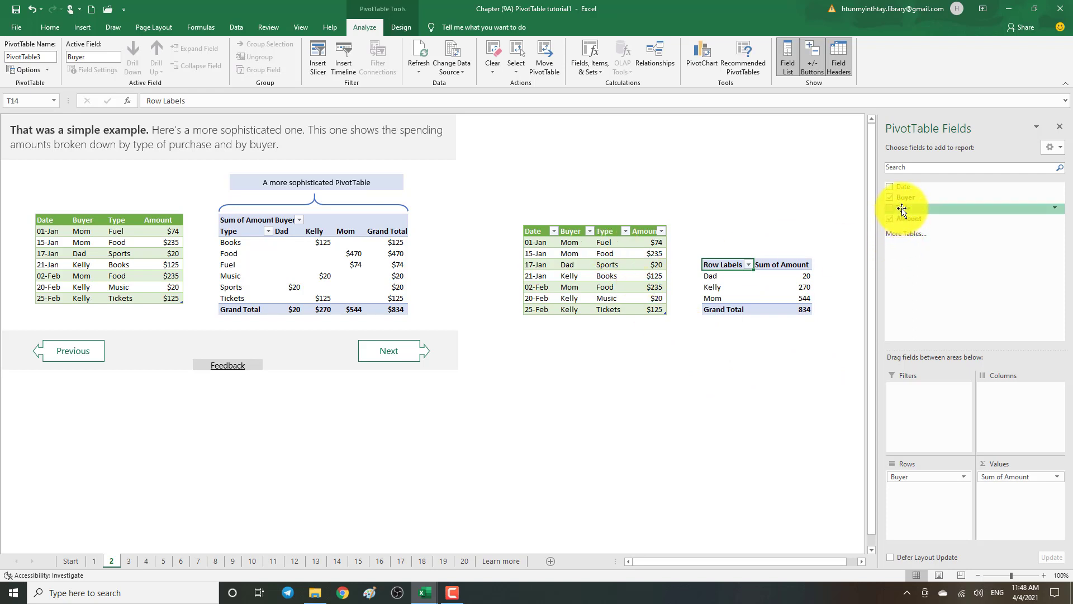
left_click_drag(903, 210, 990, 387)
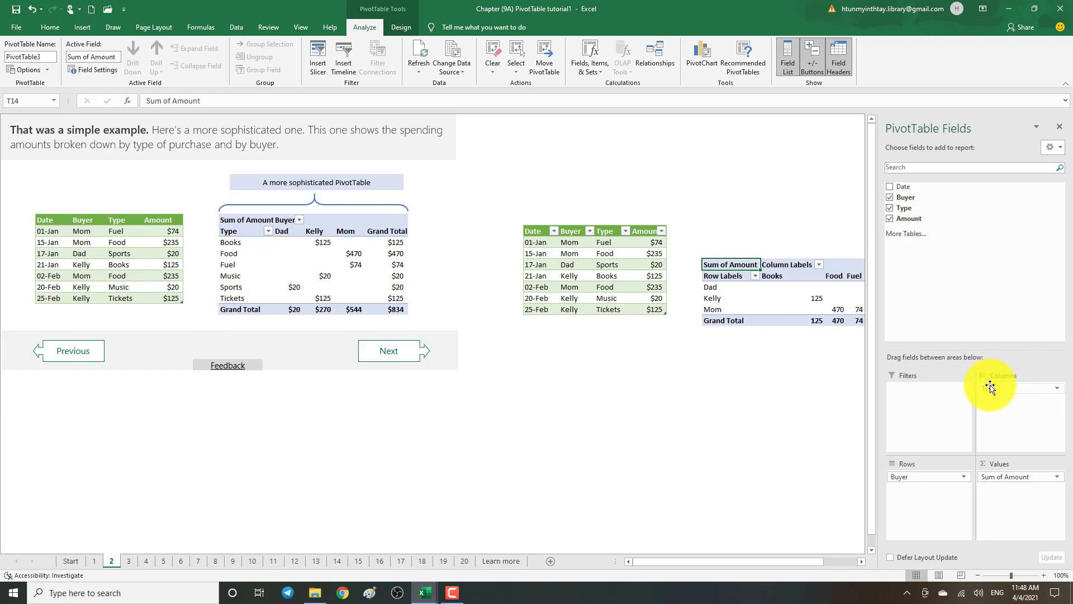
- Try the Type field in the rows under Buyer and as a report filter, and return it to the columns
left_click(994, 386)
left_click_drag(994, 387, 944, 485)
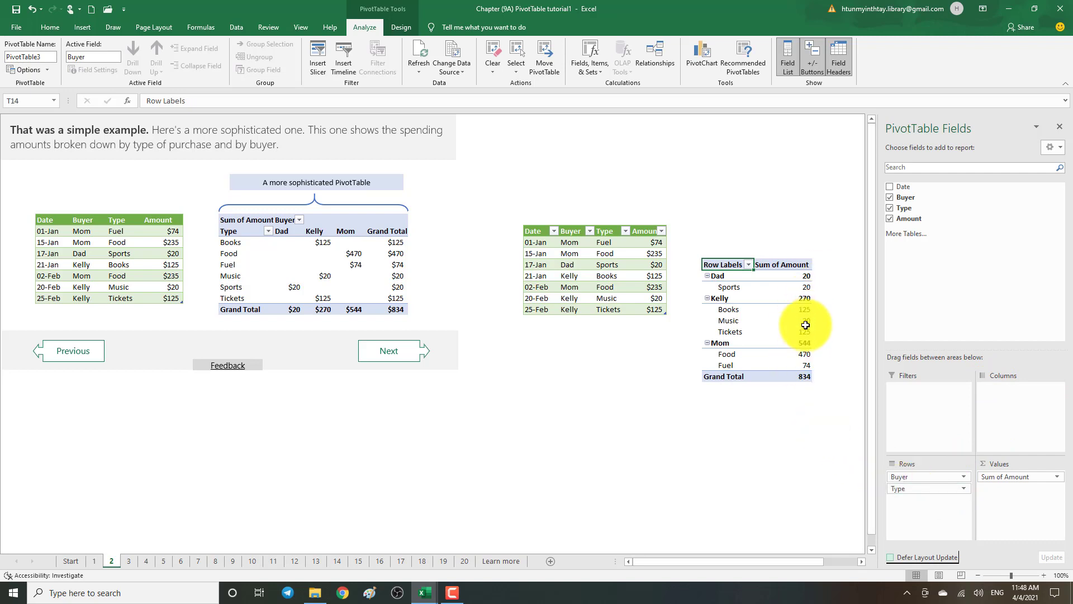
left_click_drag(913, 491, 914, 409)
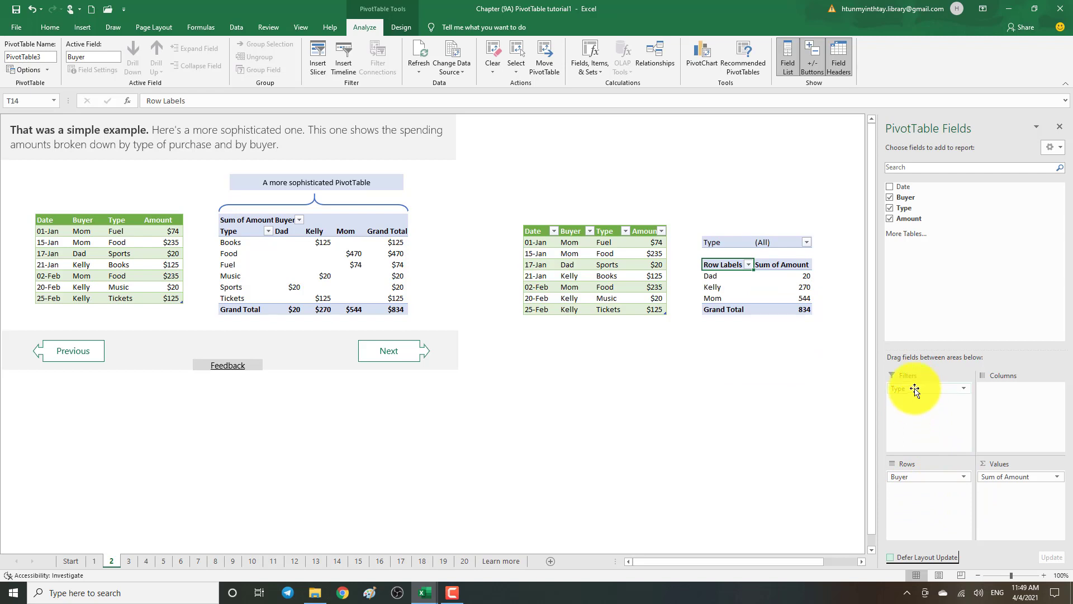
left_click_drag(914, 389, 957, 406)
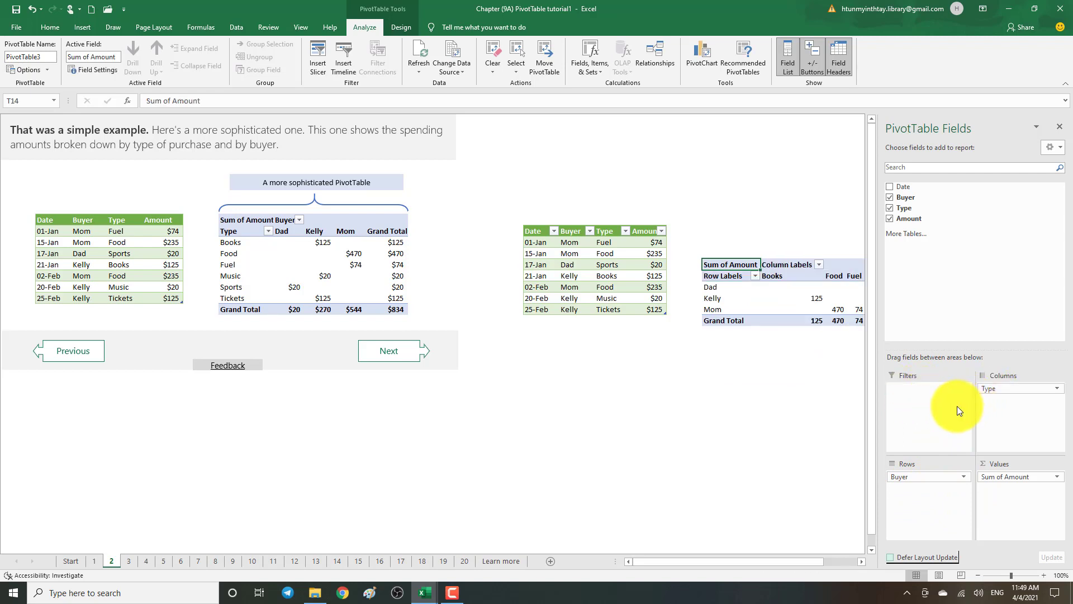
- Add the Date field to the PivotTable's rows above Buyer and move Buyer to the columns above Type
left_click_drag(774, 566, 811, 559)
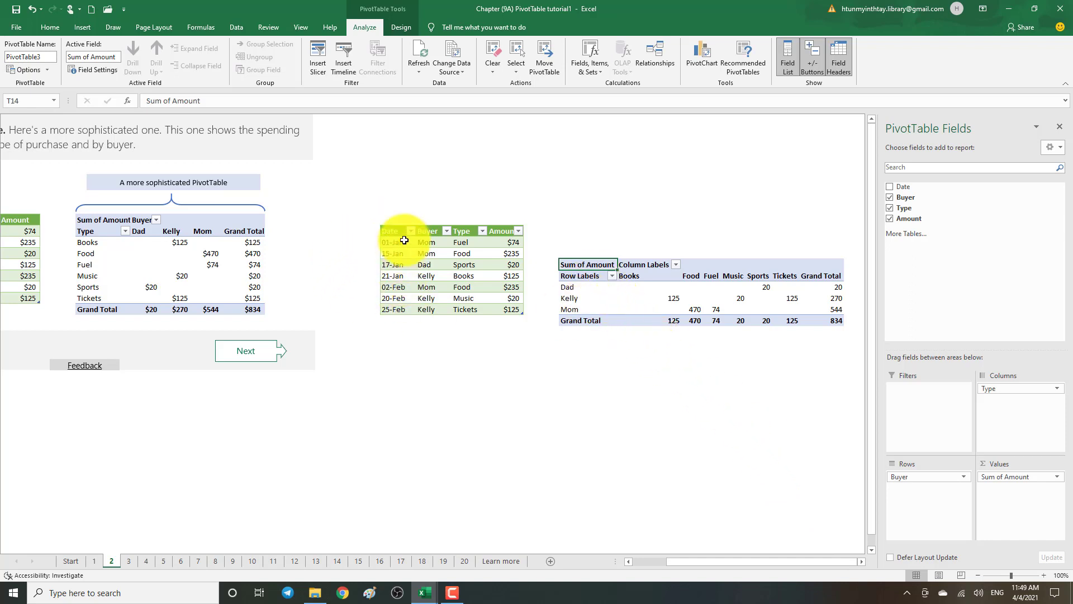
left_click_drag(902, 187, 924, 475)
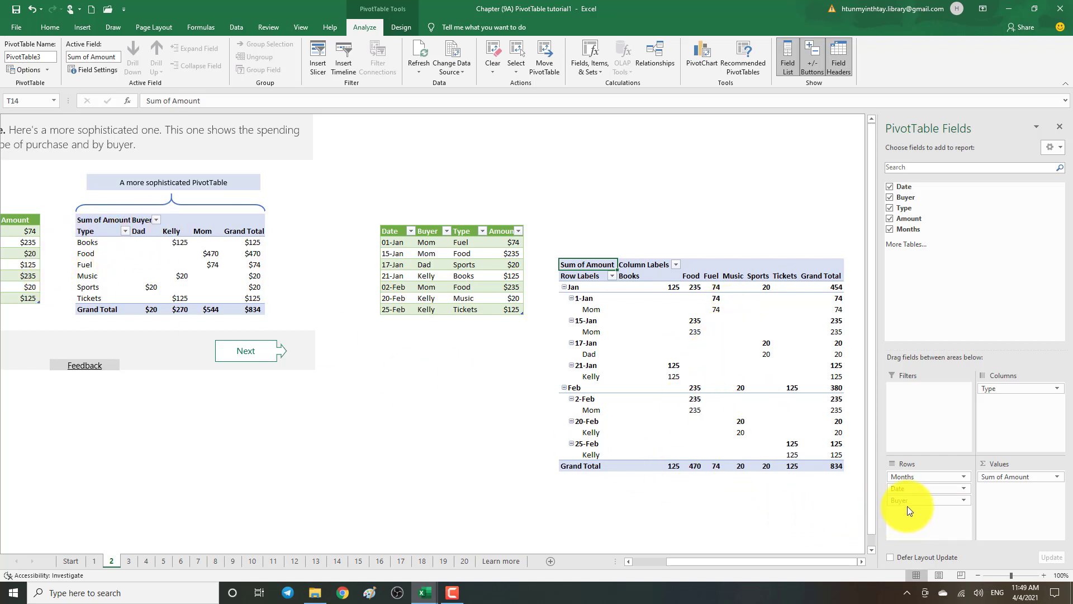
left_click_drag(930, 498, 988, 411)
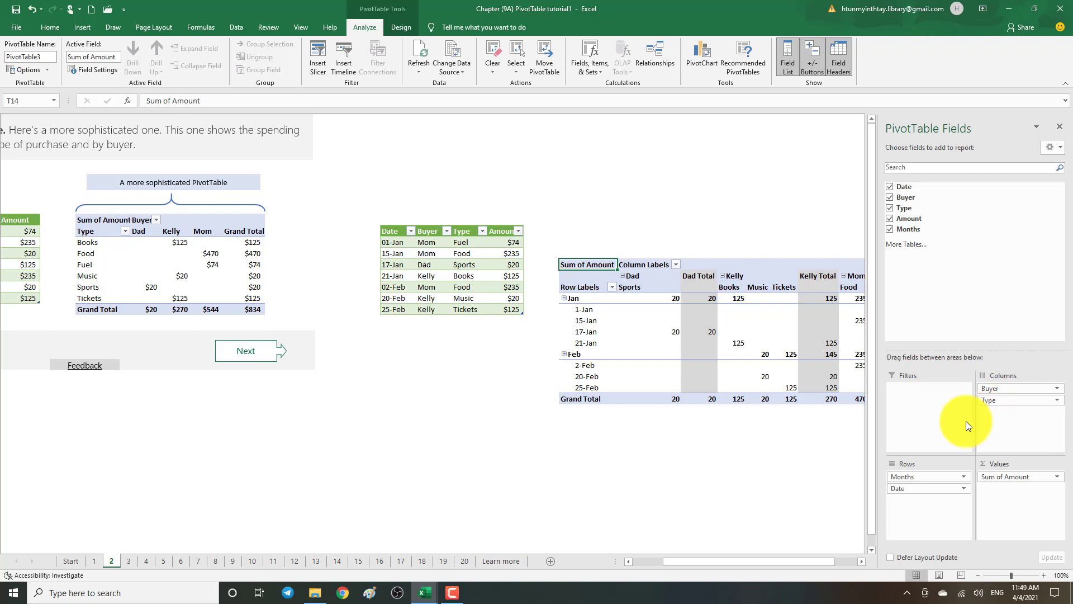
left_click(692, 445)
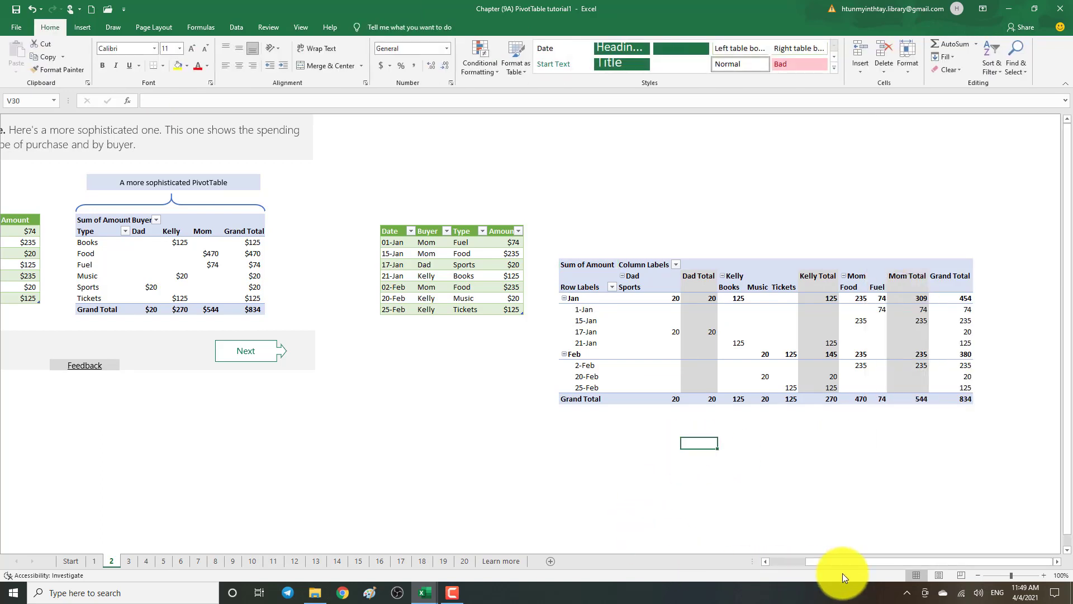
left_click(756, 490)
left_click(463, 414)
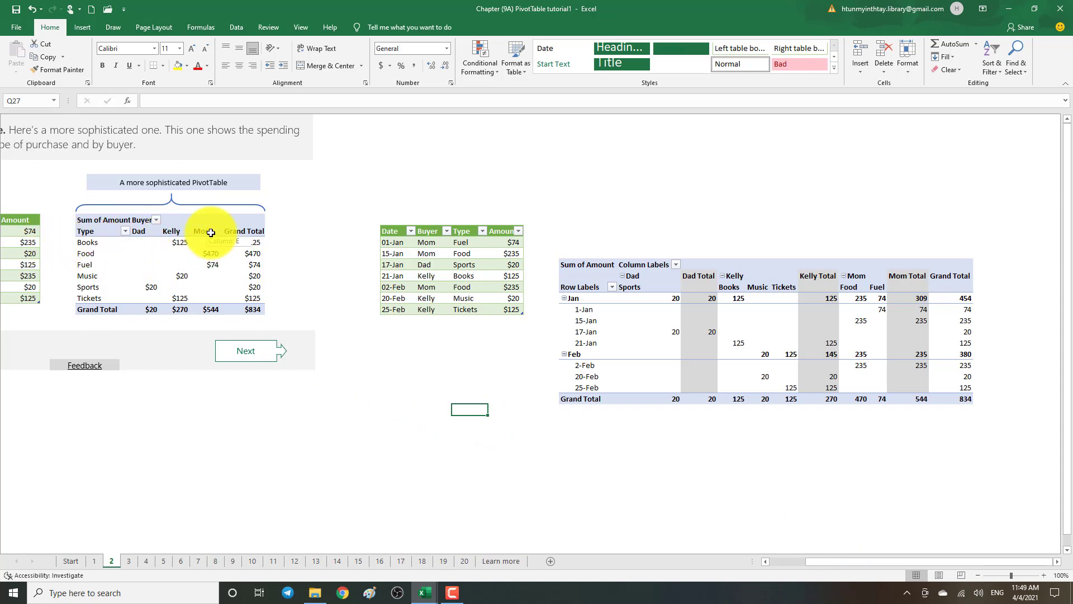
- Move the Type field from the PivotTable's columns to its rows beneath Date
left_click(712, 286)
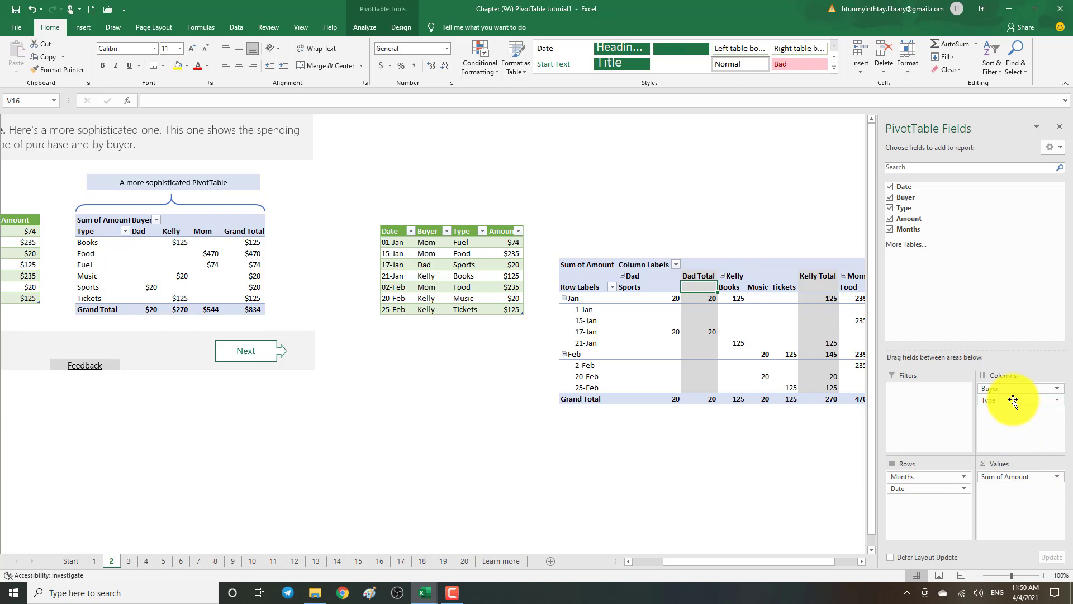
left_click_drag(1014, 400, 919, 499)
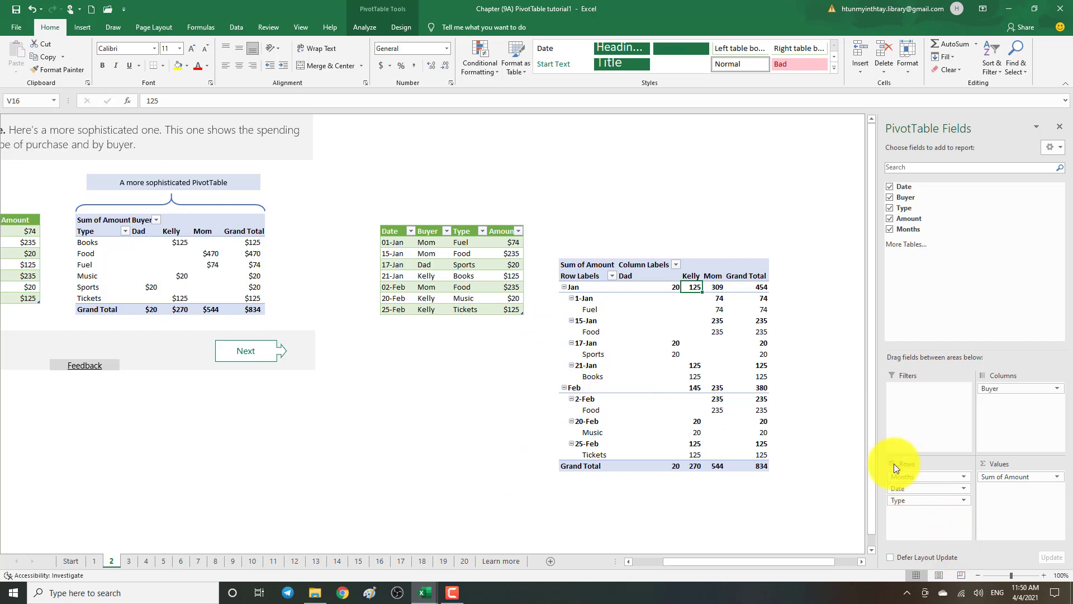
left_click(929, 500)
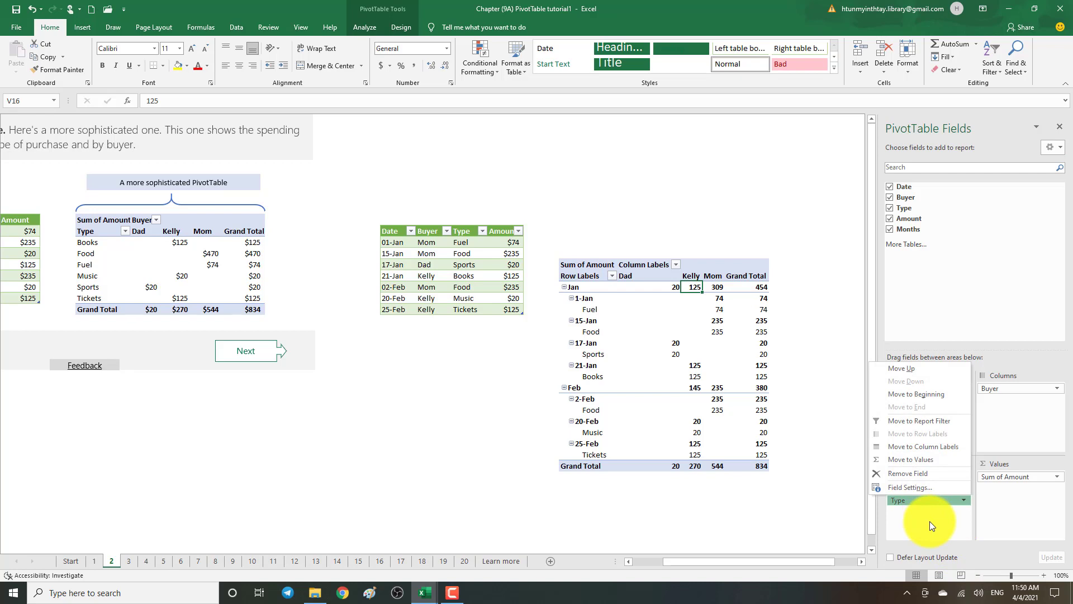
left_click(930, 521)
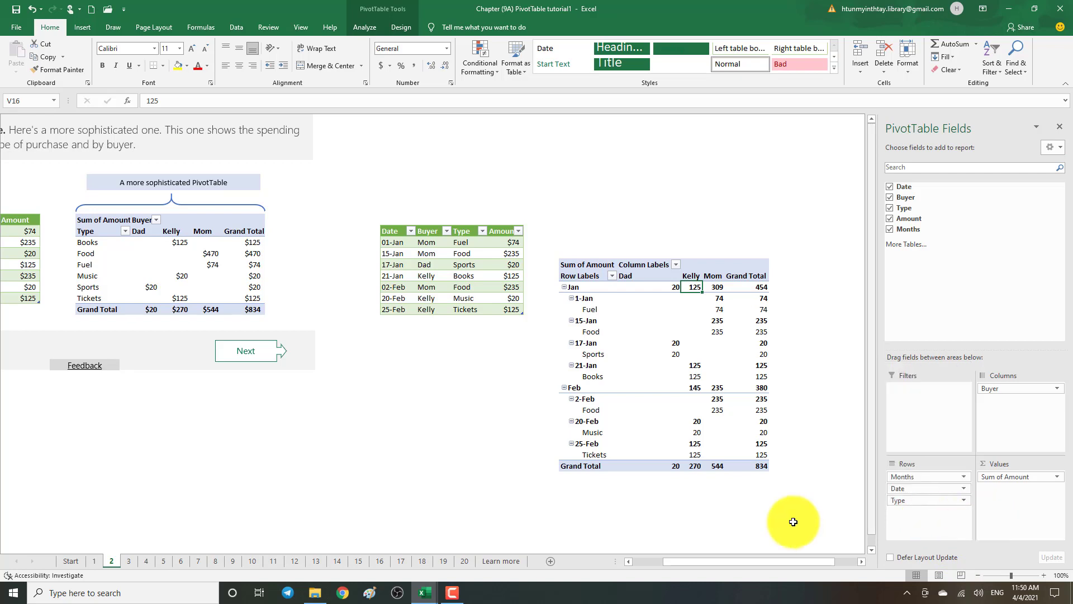
left_click(711, 509)
left_click(485, 482)
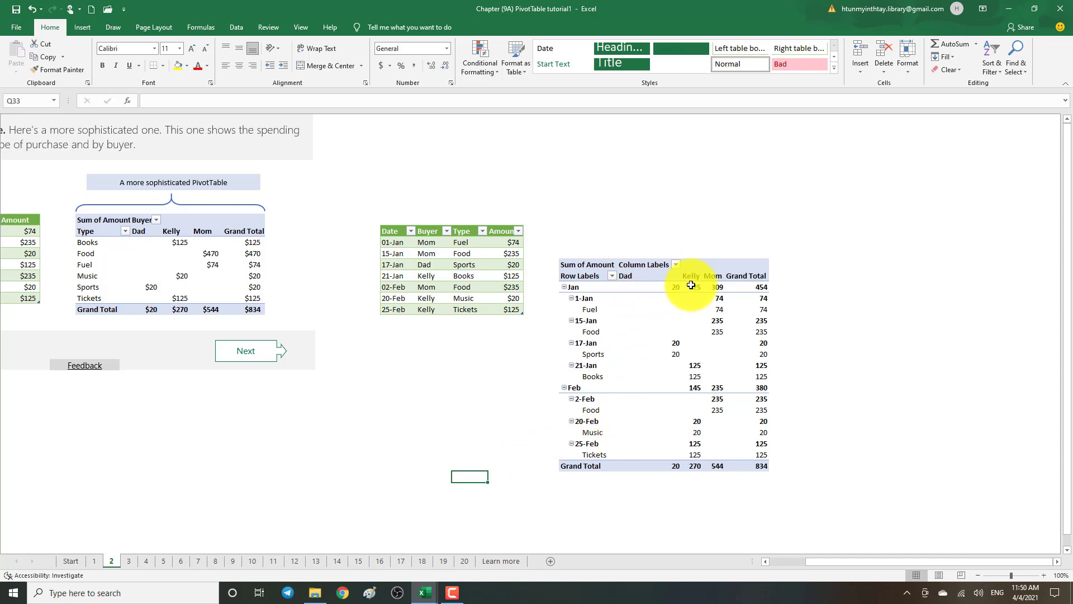
- Bring the start of the sheet back into view beside the PivotTable and close the PivotTable field list
left_click(641, 308)
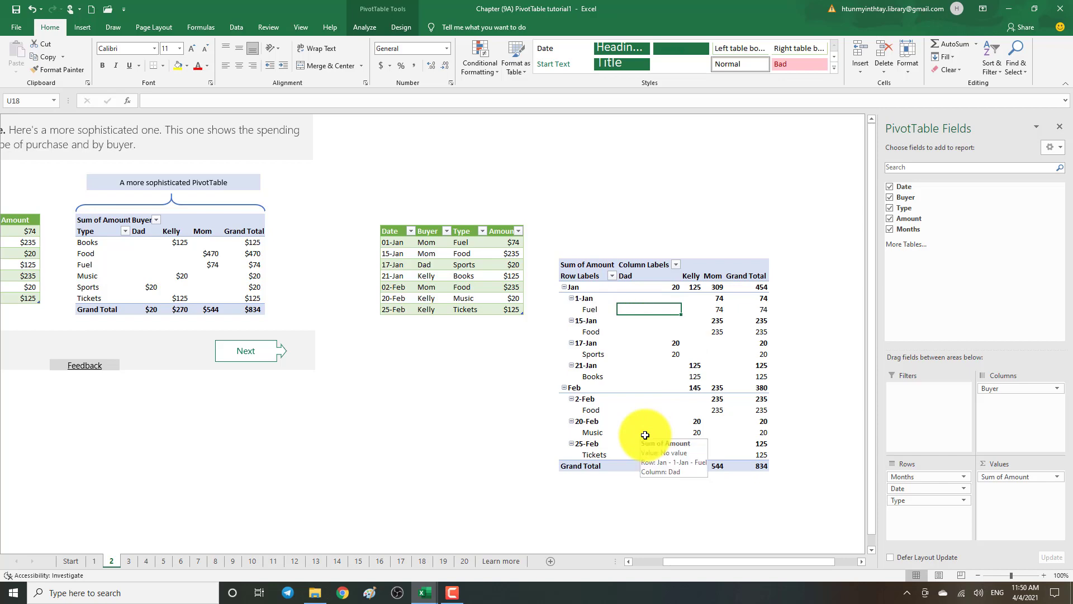
left_click_drag(686, 558, 622, 560)
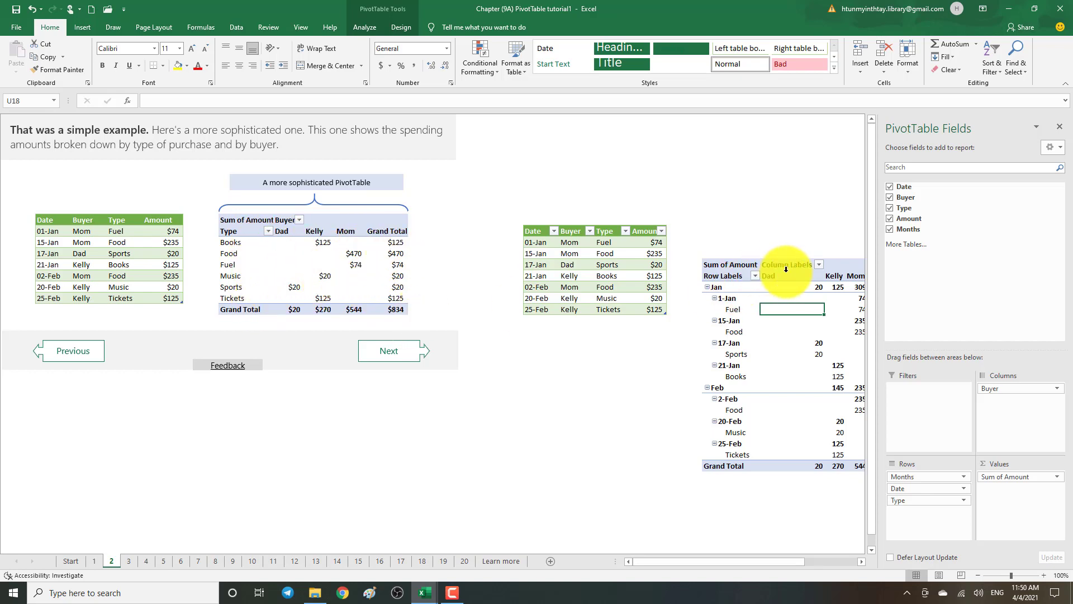
left_click(774, 335)
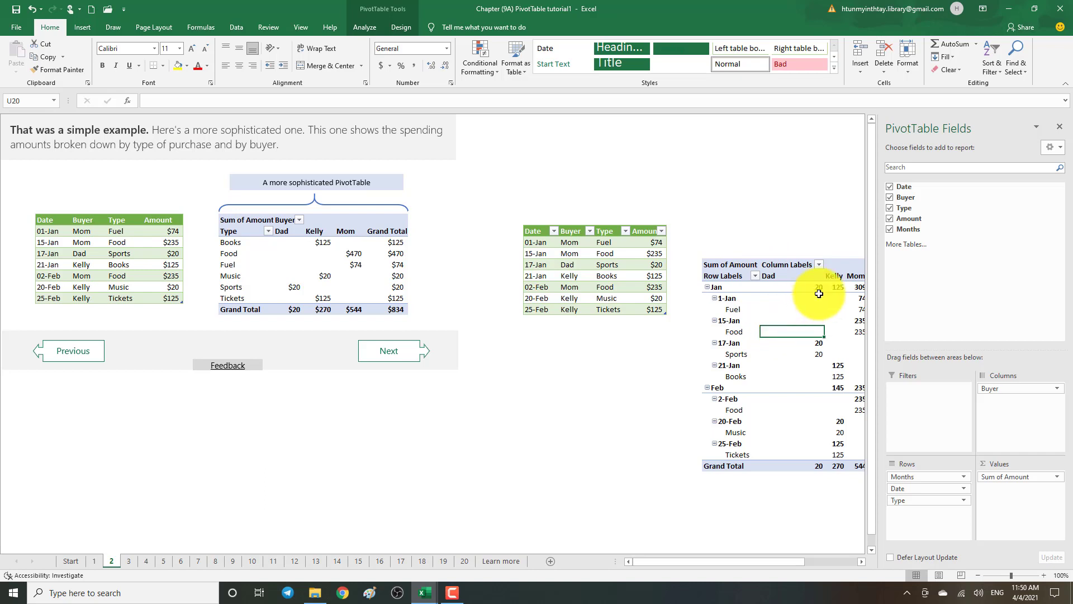
left_click(1061, 131)
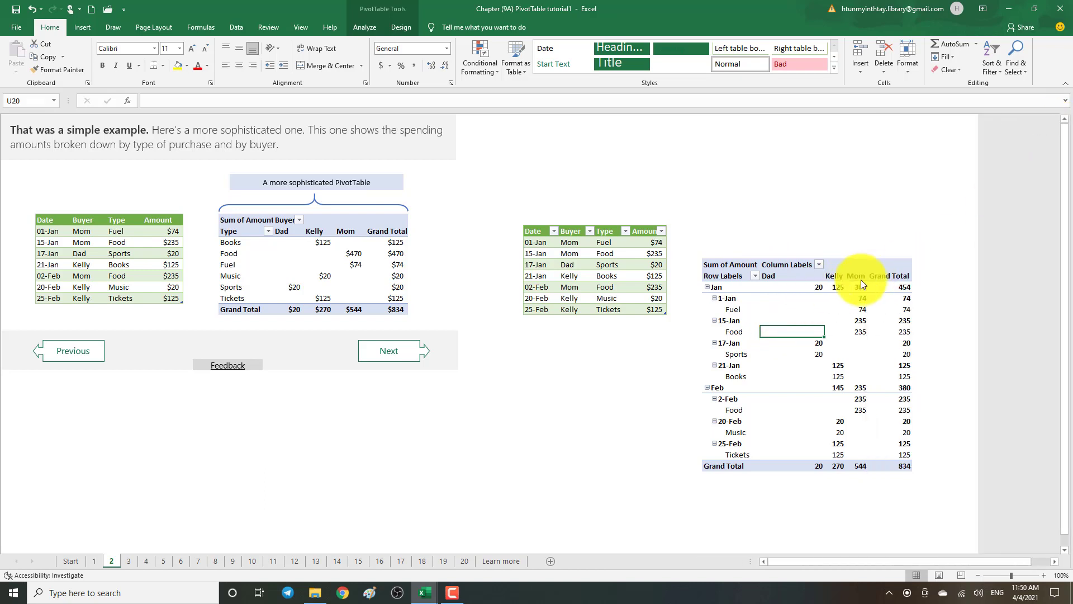
- Select the whole PivotTable at T14 and remove the Sum of Amount field from its values
left_click(706, 259)
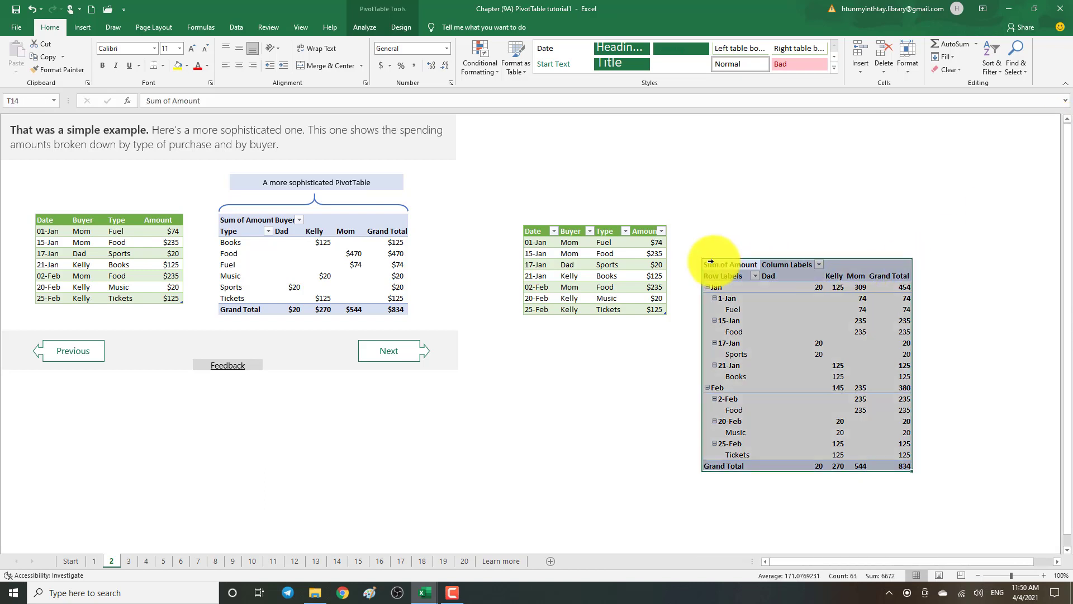
right_click(866, 420)
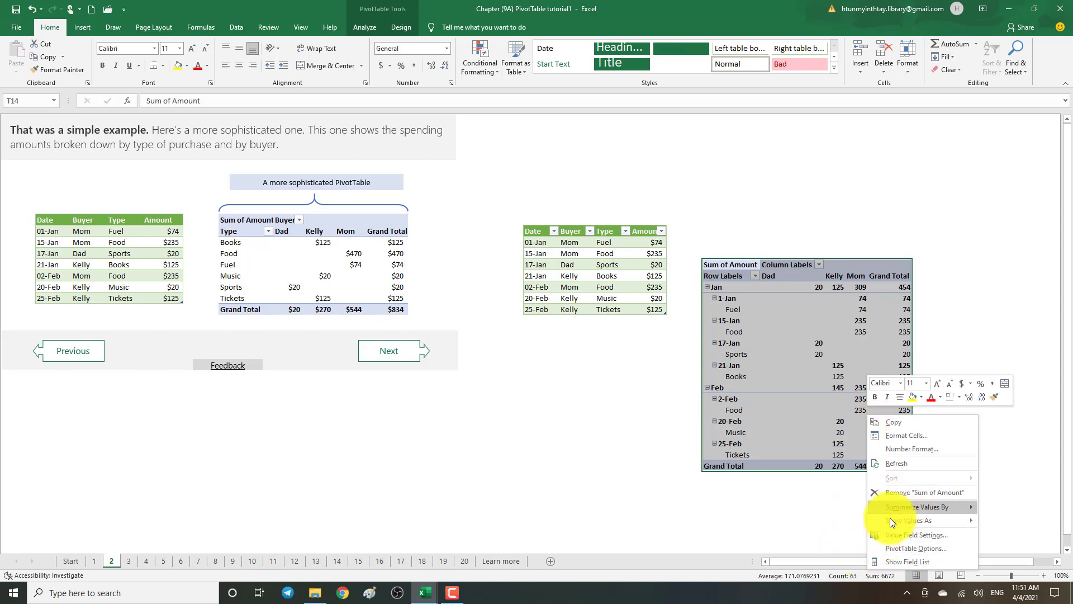
left_click(898, 486)
left_click(875, 479)
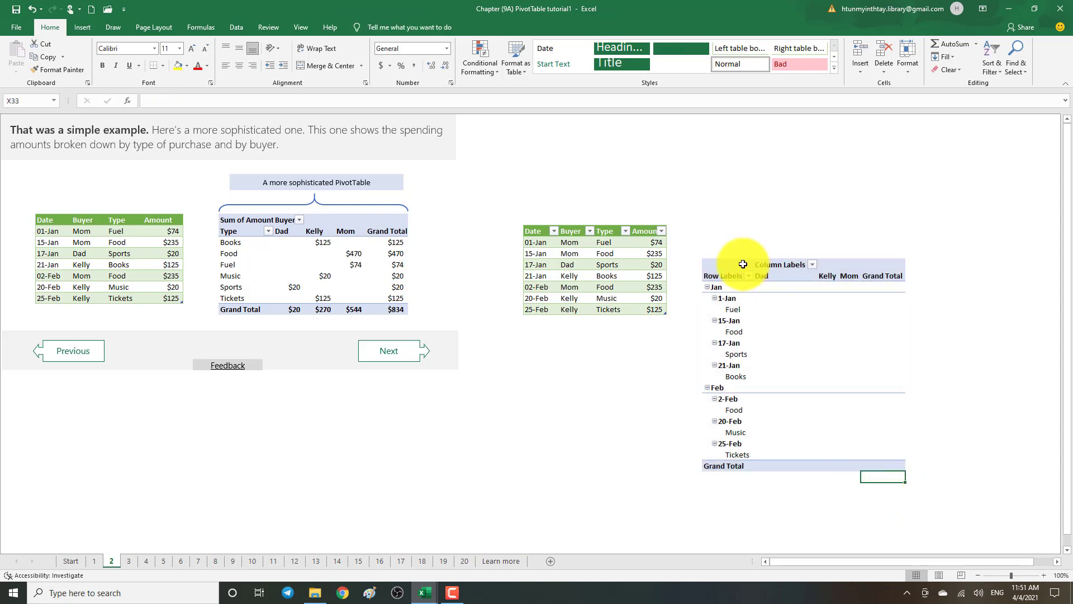
left_click_drag(732, 264, 879, 467)
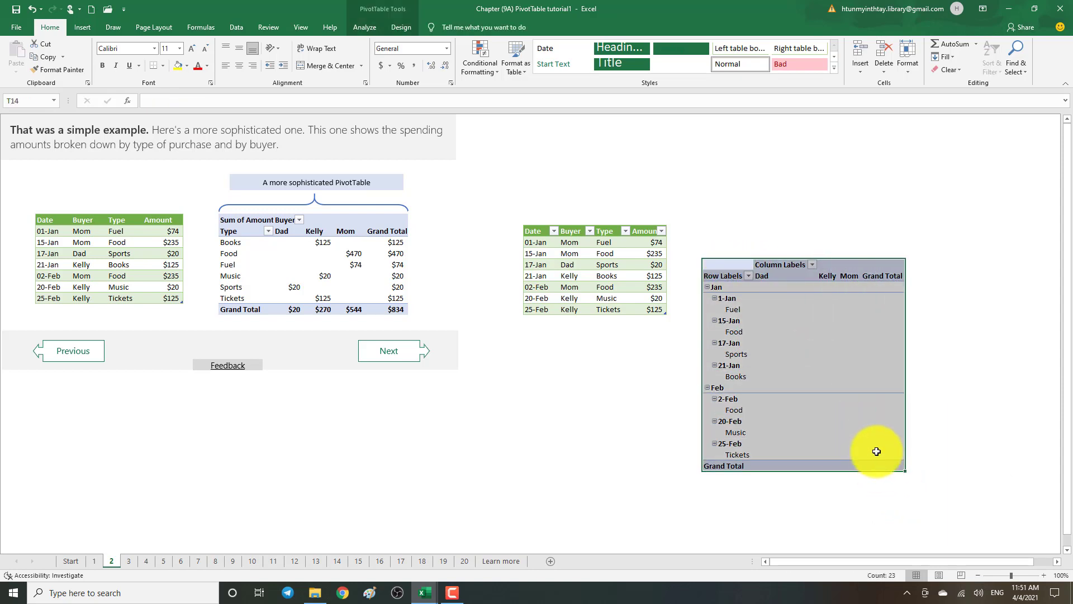
left_click(755, 196)
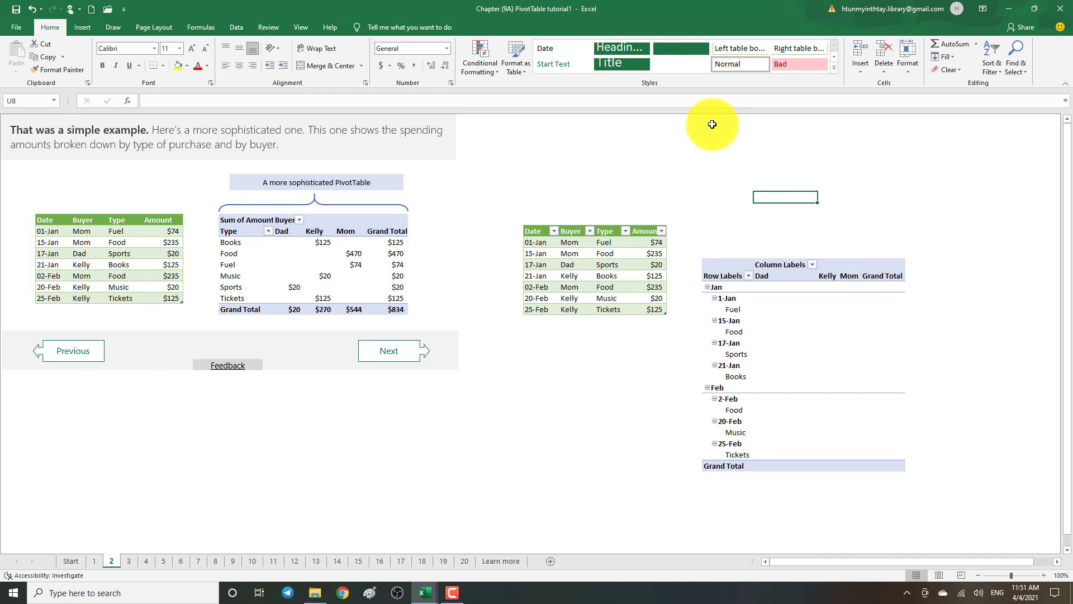
- Delete the block of cells containing the practice PivotTable beside the expense table, shifting the remaining cells left
mouse_move(710, 119)
left_mouse_down()
mouse_move(773, 134)
mouse_move(884, 367)
mouse_move(902, 491)
left_mouse_up()
right_click(804, 198)
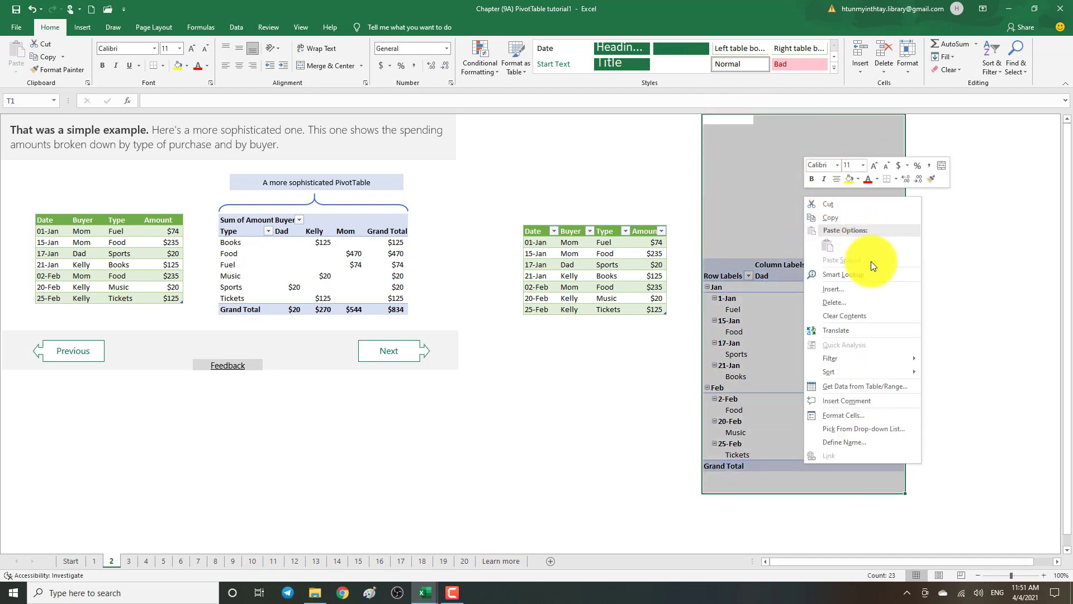
left_click(856, 305)
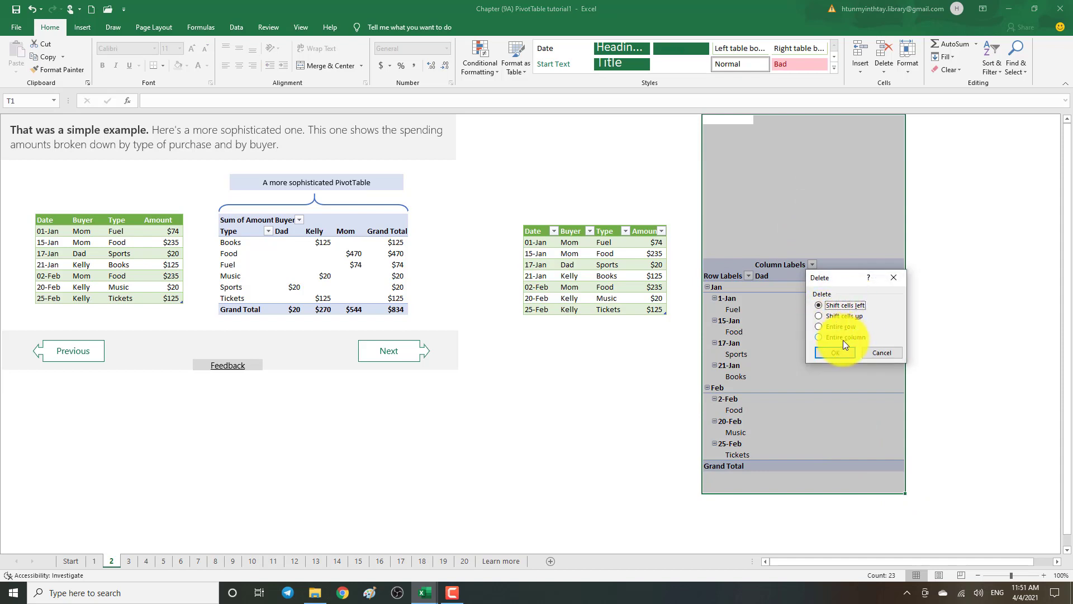
left_click(836, 352)
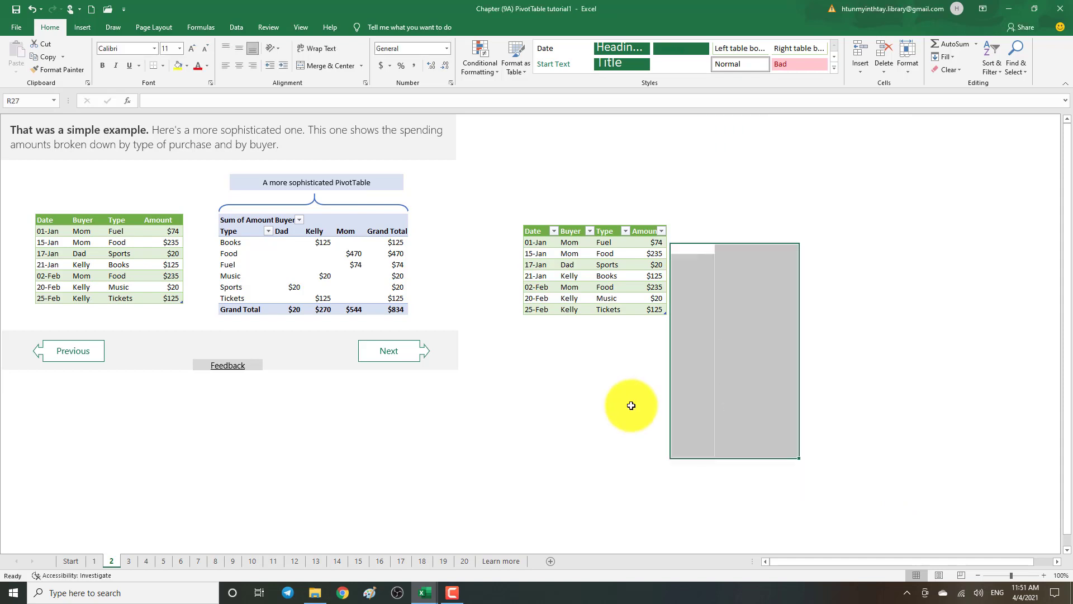
left_click(635, 408)
left_click(562, 370)
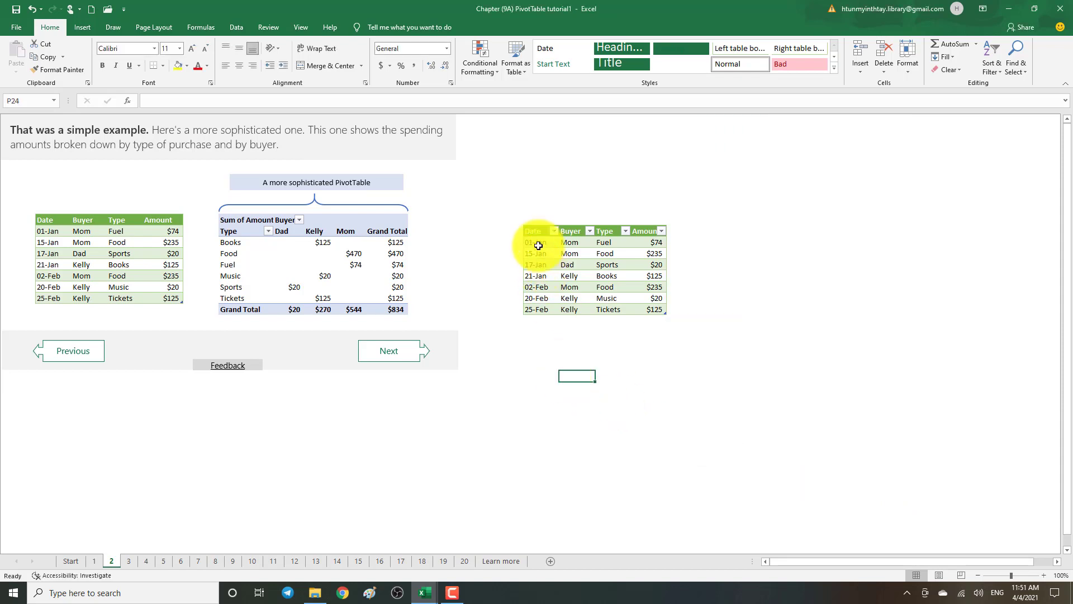
- Create a PivotTable from the whole practice expense table and place it on the existing worksheet at T13
left_click(527, 230)
left_click_drag(527, 230, 599, 307)
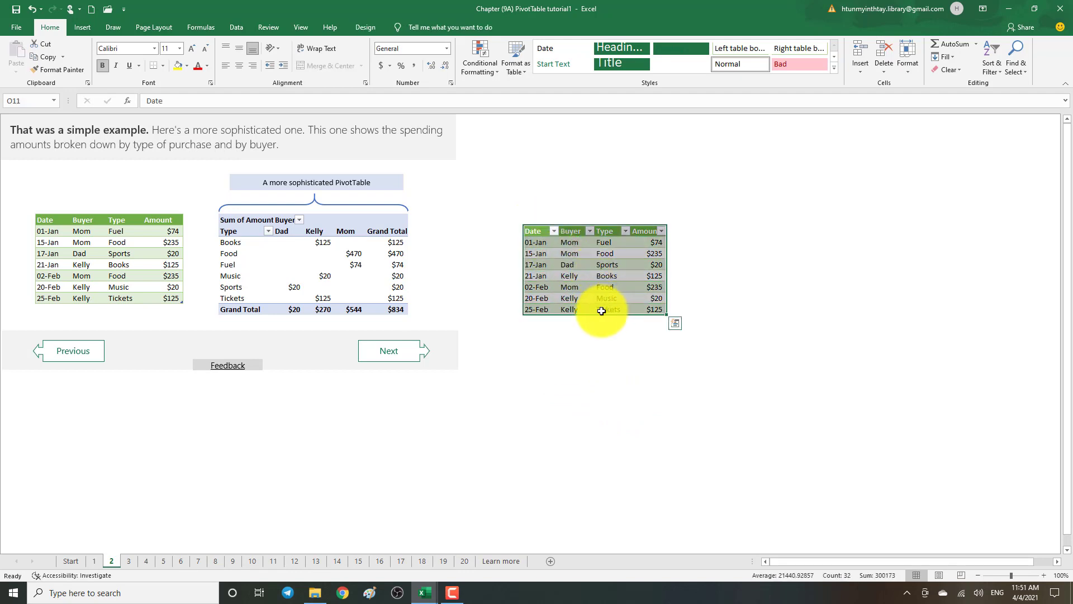
left_click(73, 25)
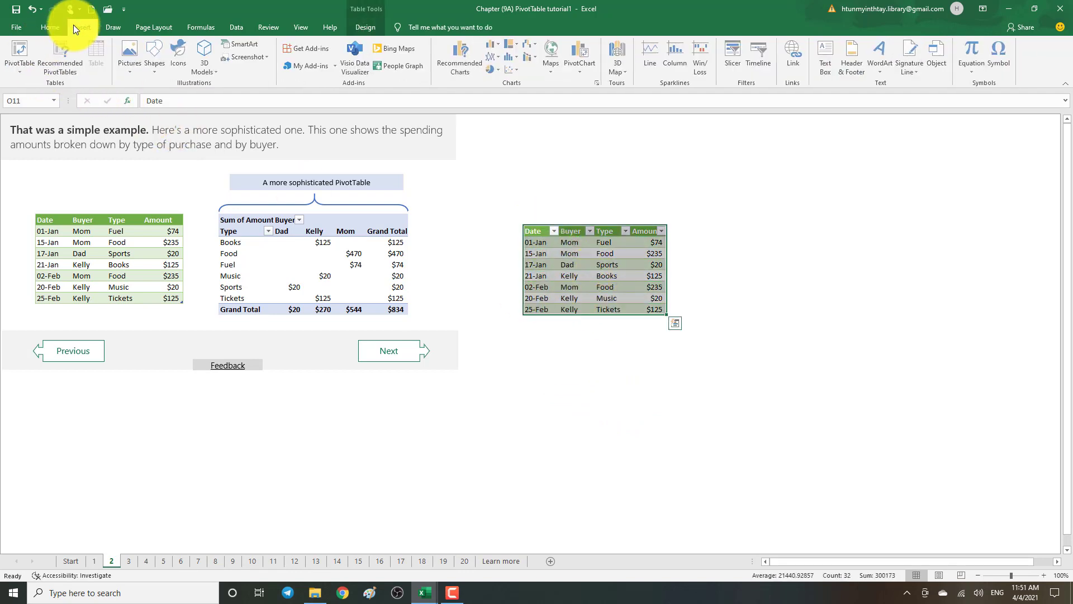
left_click(22, 49)
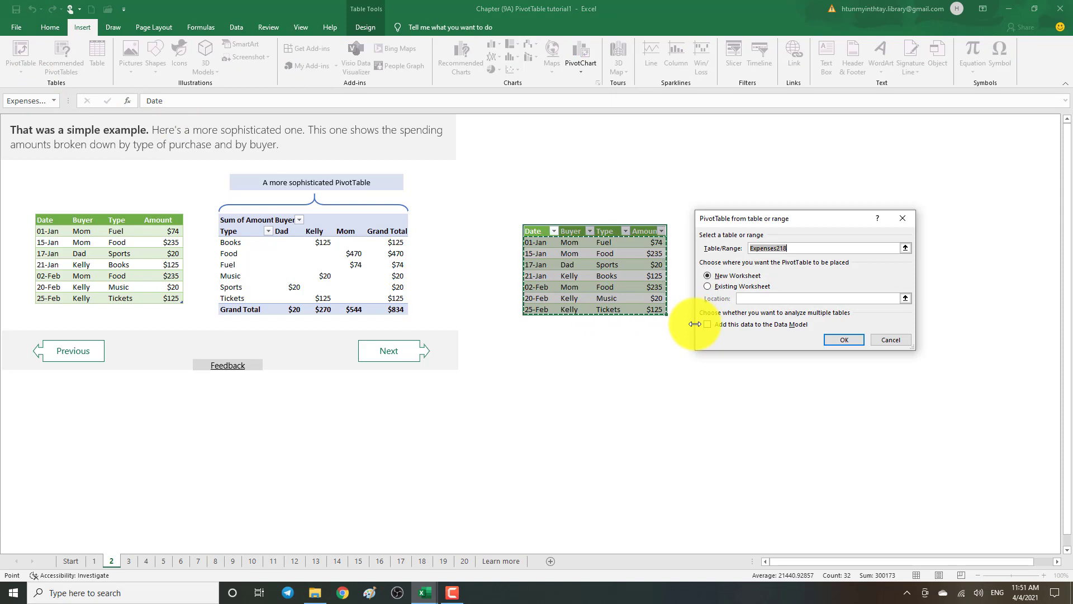
left_click(709, 286)
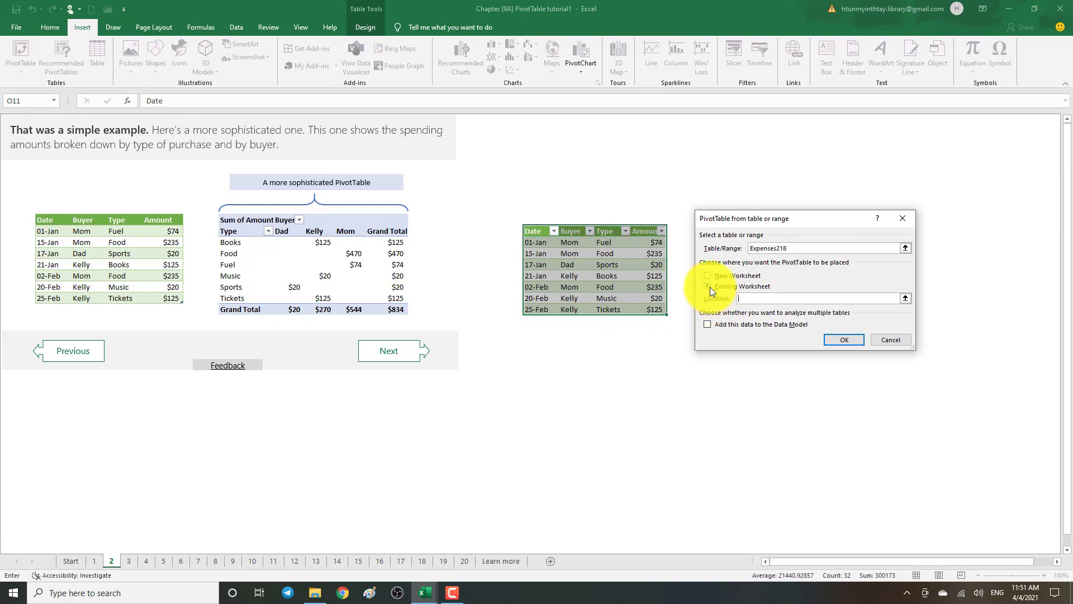
left_click(906, 298)
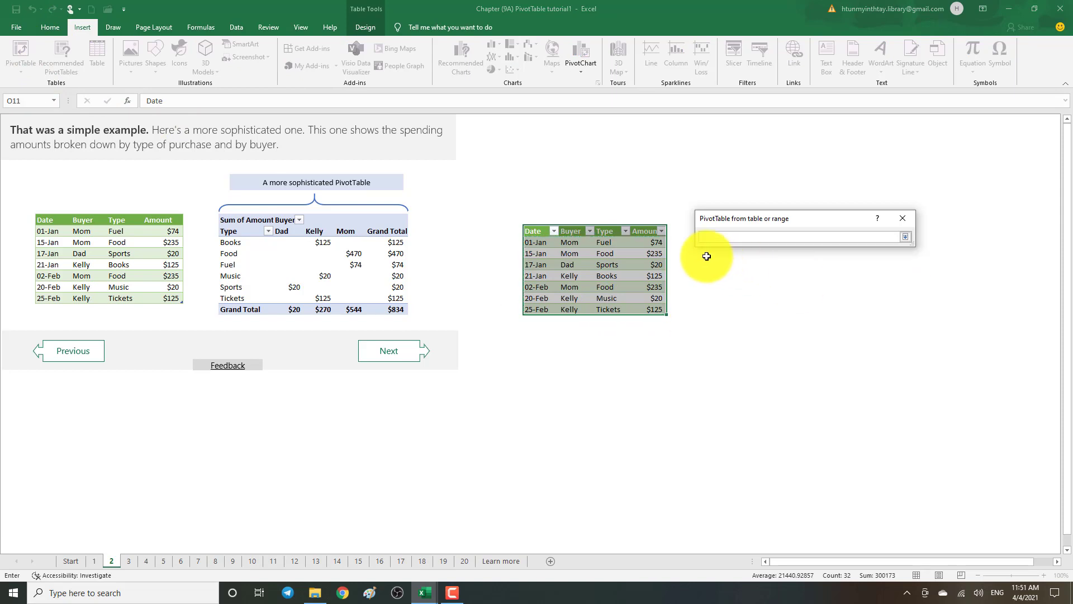
left_click(684, 253)
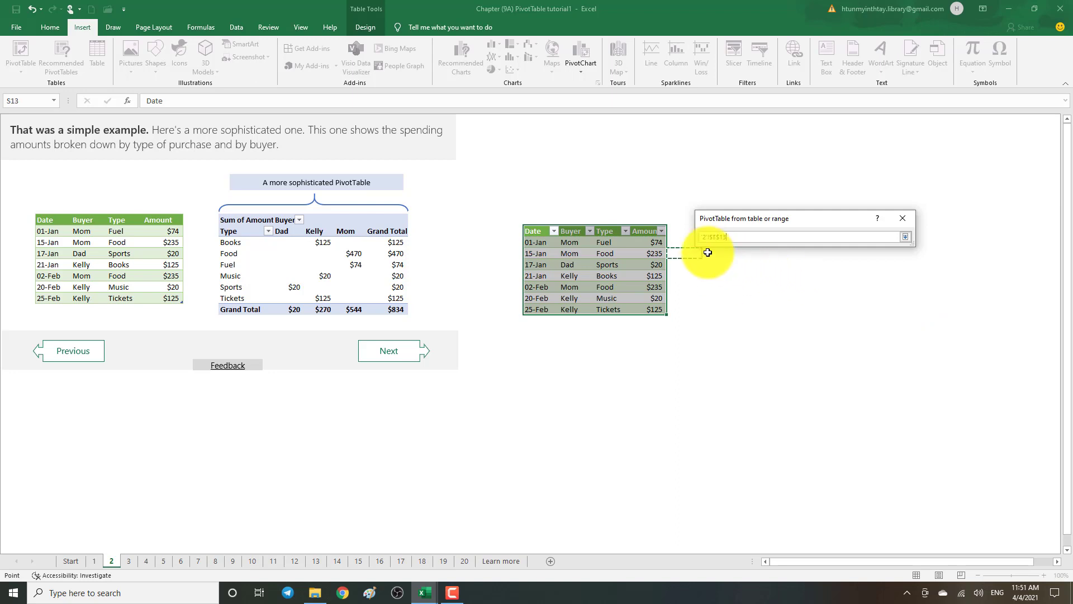
left_click(727, 254)
left_click(907, 239)
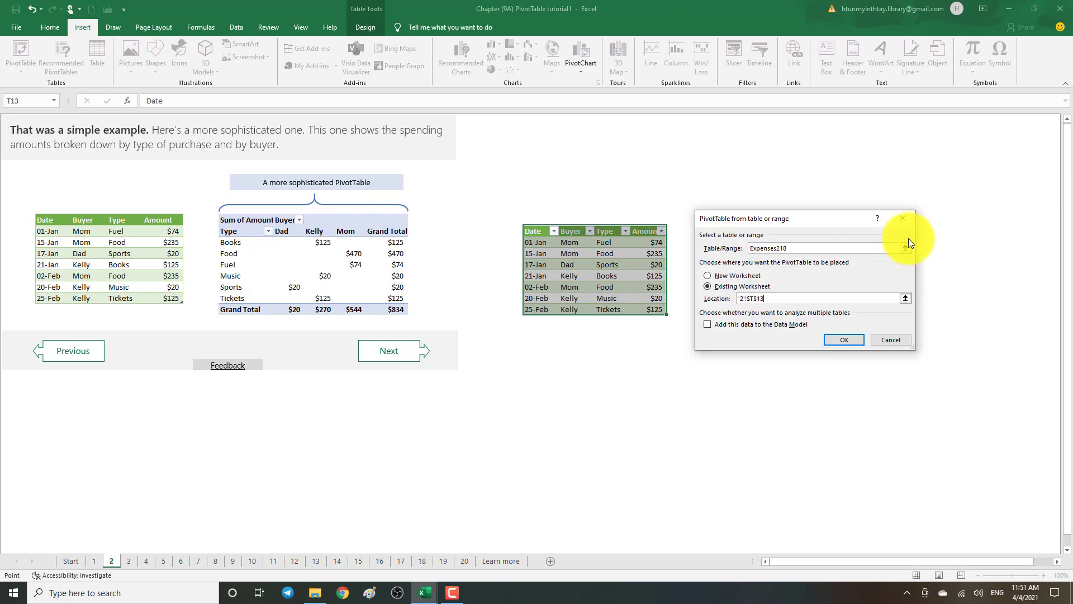
left_click(846, 338)
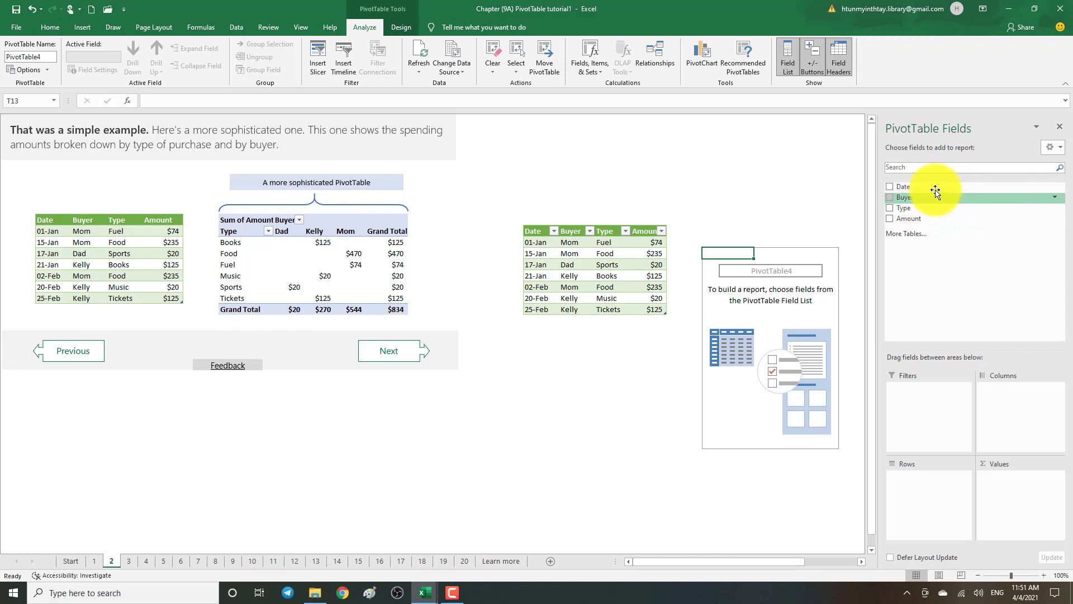
- Add the Date field to the PivotTable's rows and expand the Jan and Feb groups into individual dates
left_click_drag(906, 189, 935, 473)
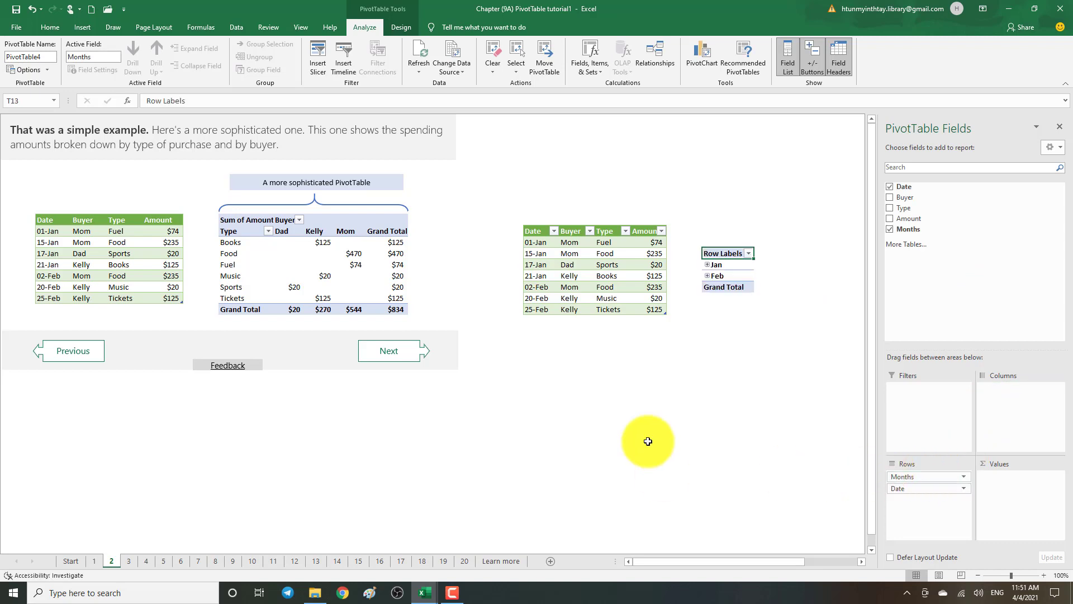
left_click(709, 263)
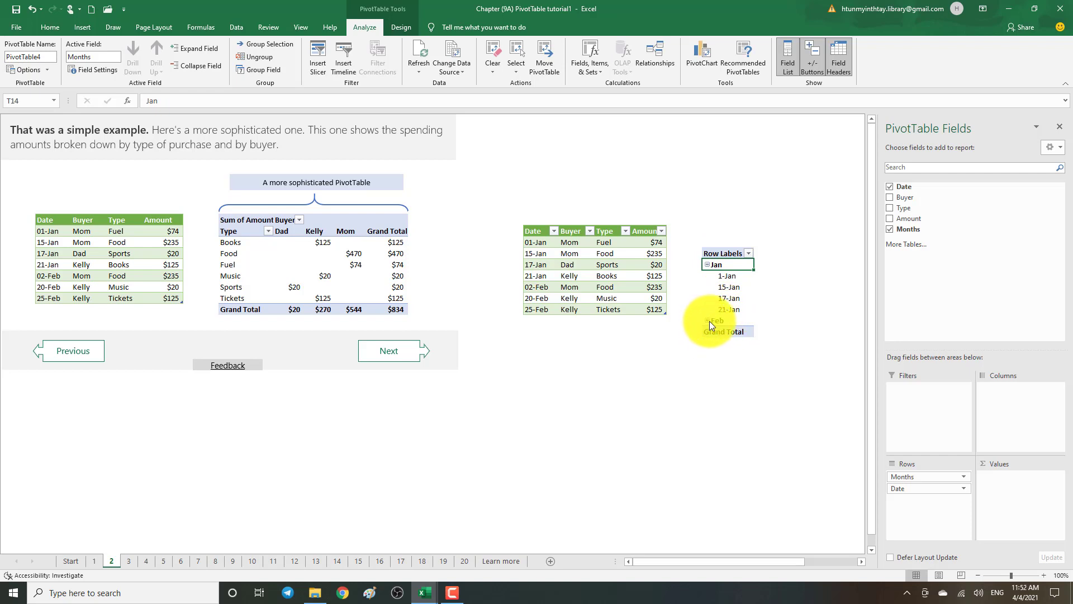
left_click(707, 321)
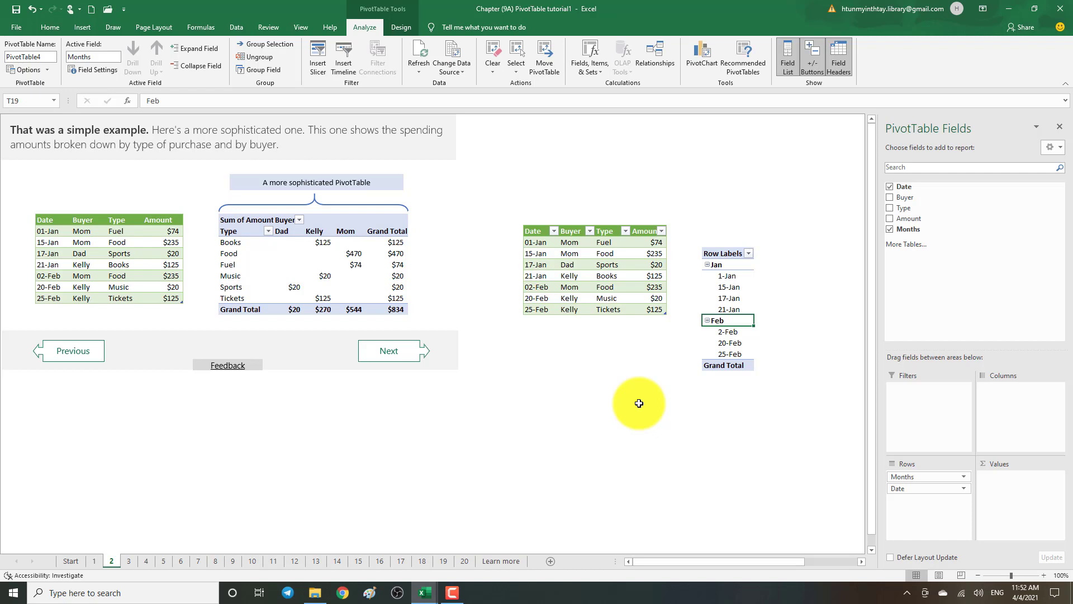
- Add the Buyer field to the PivotTable's rows beneath Date and move it to the column labels
left_click_drag(904, 197, 924, 505)
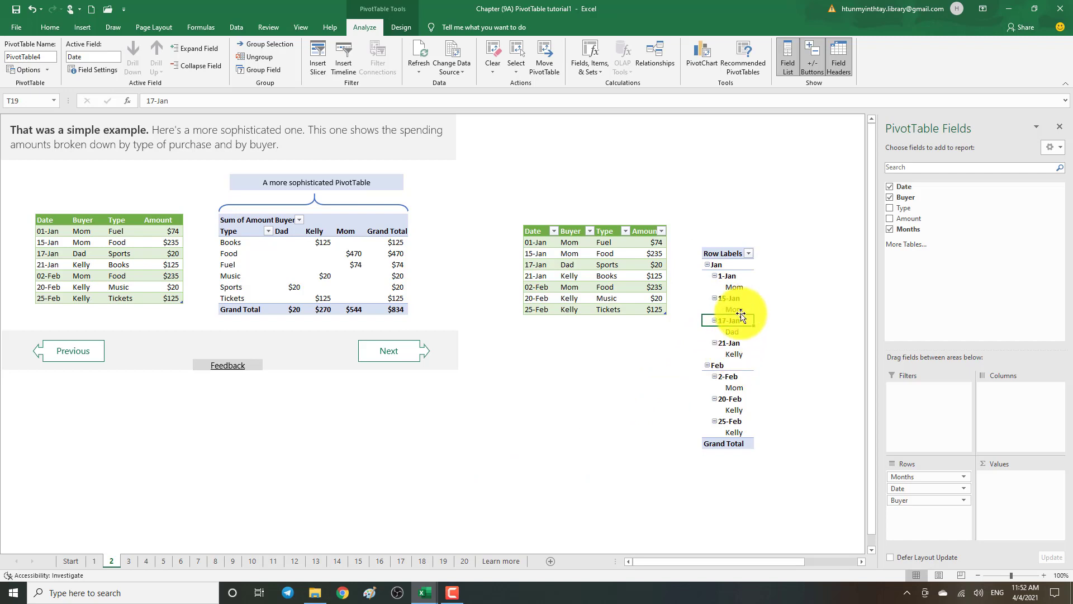
left_click(967, 498)
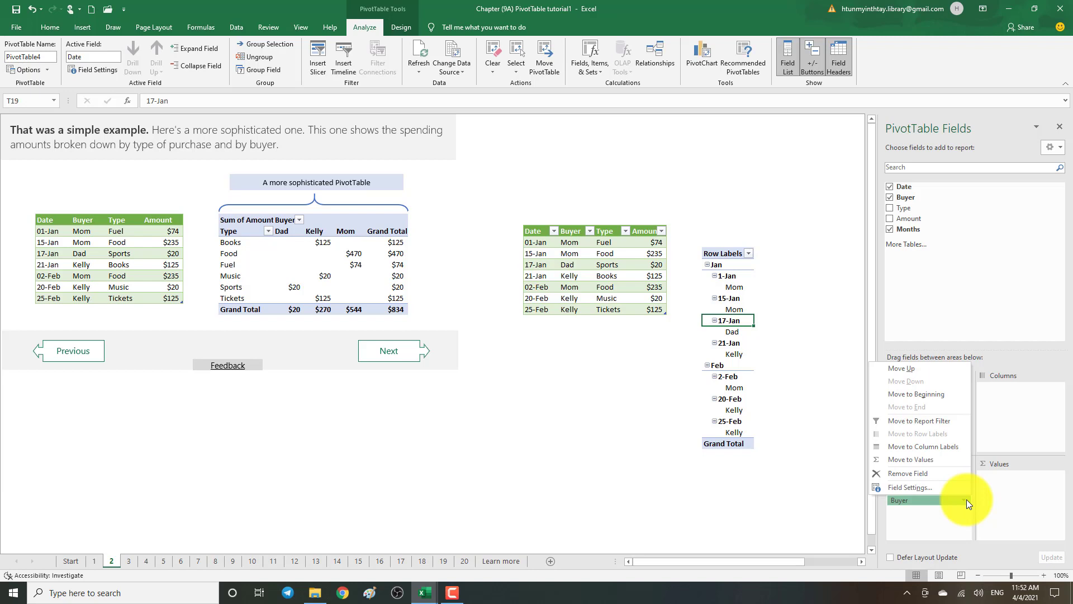
left_click(948, 447)
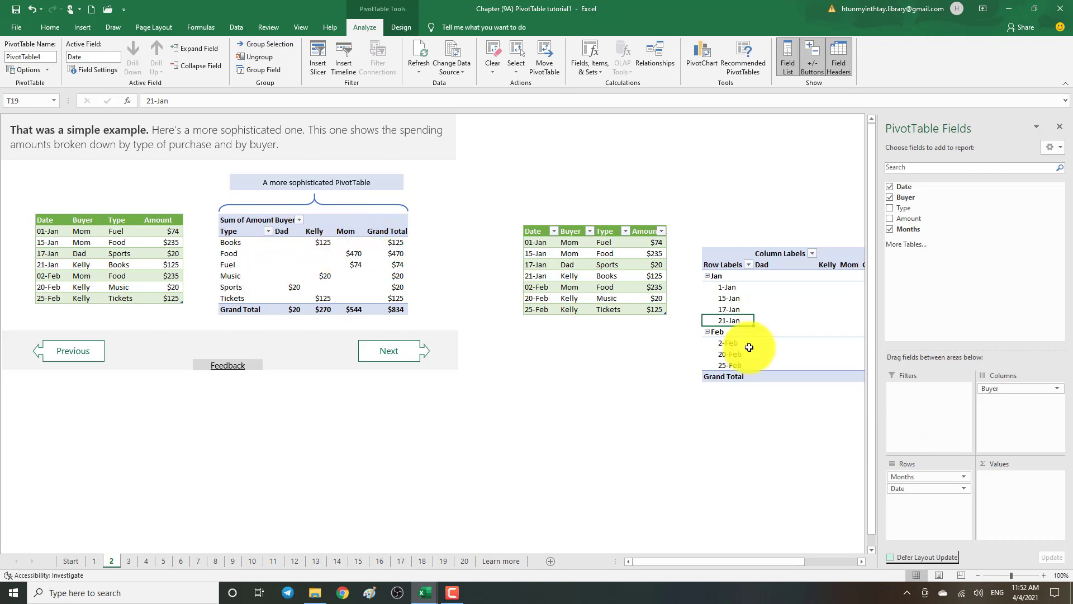
- Add the Amount field to the PivotTable's values and the Type field to its rows beneath Date
left_click_drag(748, 562, 777, 555)
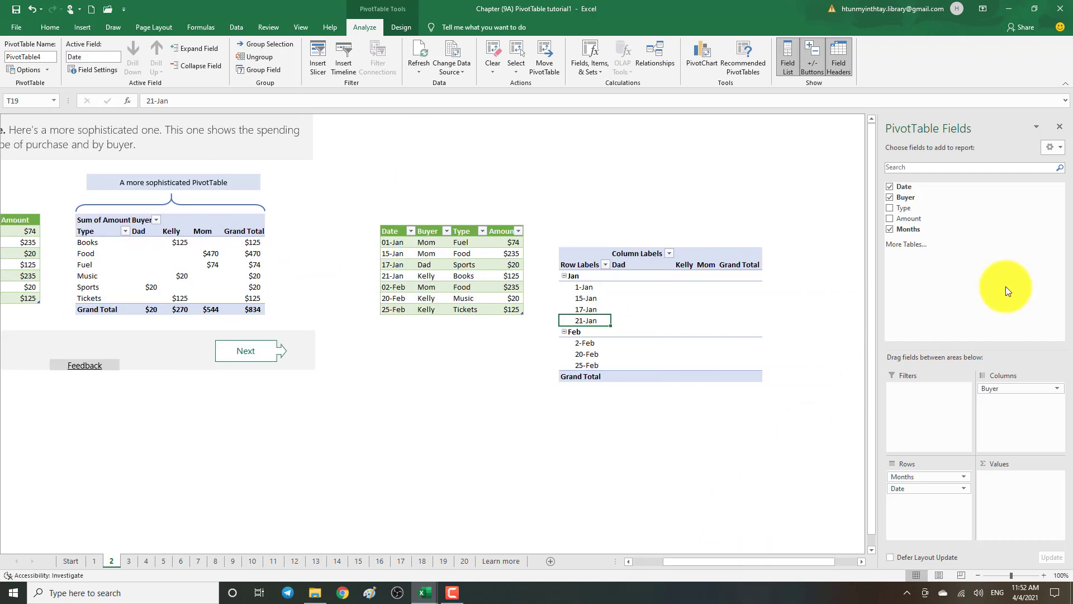
left_click_drag(911, 218, 1016, 479)
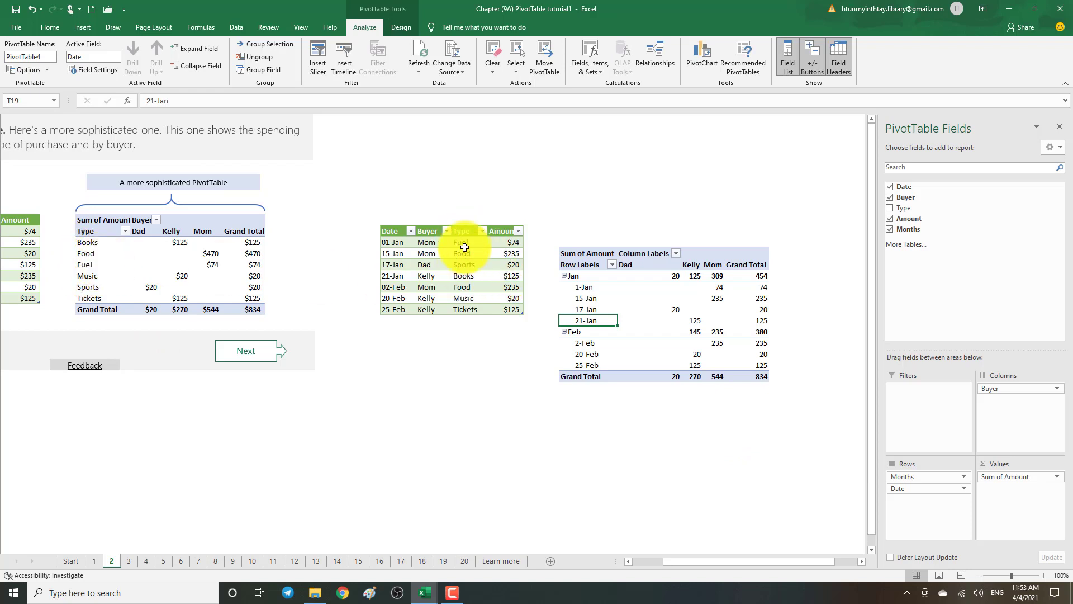
left_click_drag(914, 209, 931, 499)
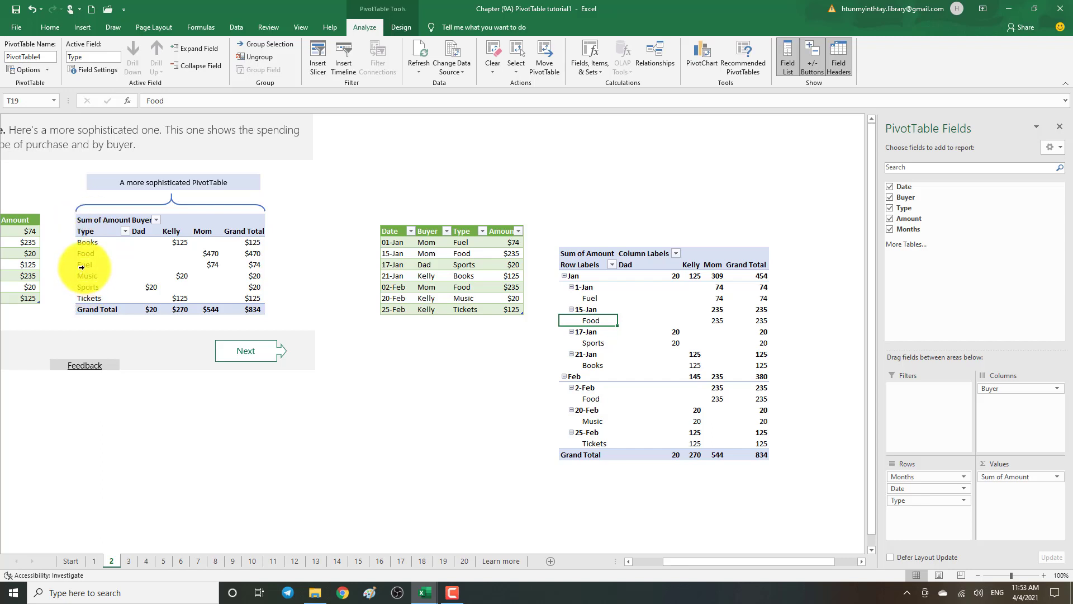
- Remove the Date and Months fields from the PivotTable's rows, leaving Type as the only row field
left_click(956, 488)
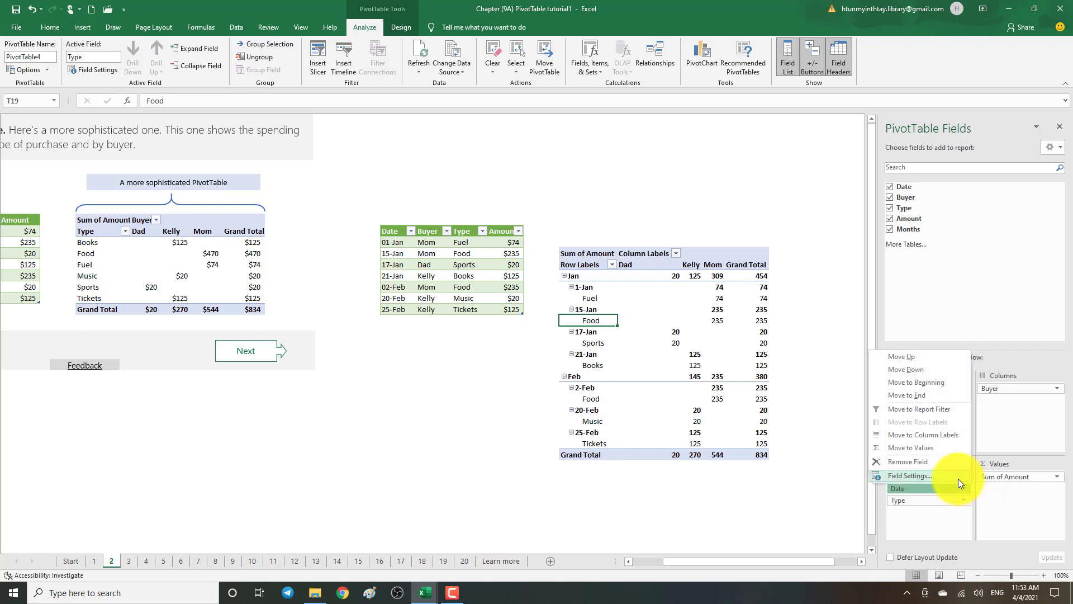
left_click(940, 460)
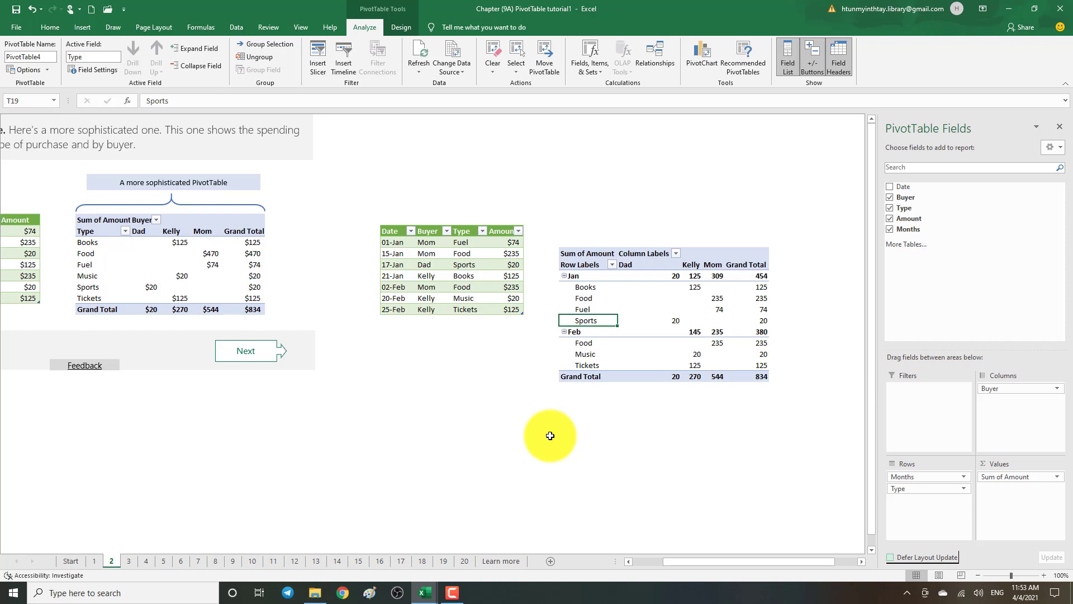
left_click(964, 478)
left_click(942, 448)
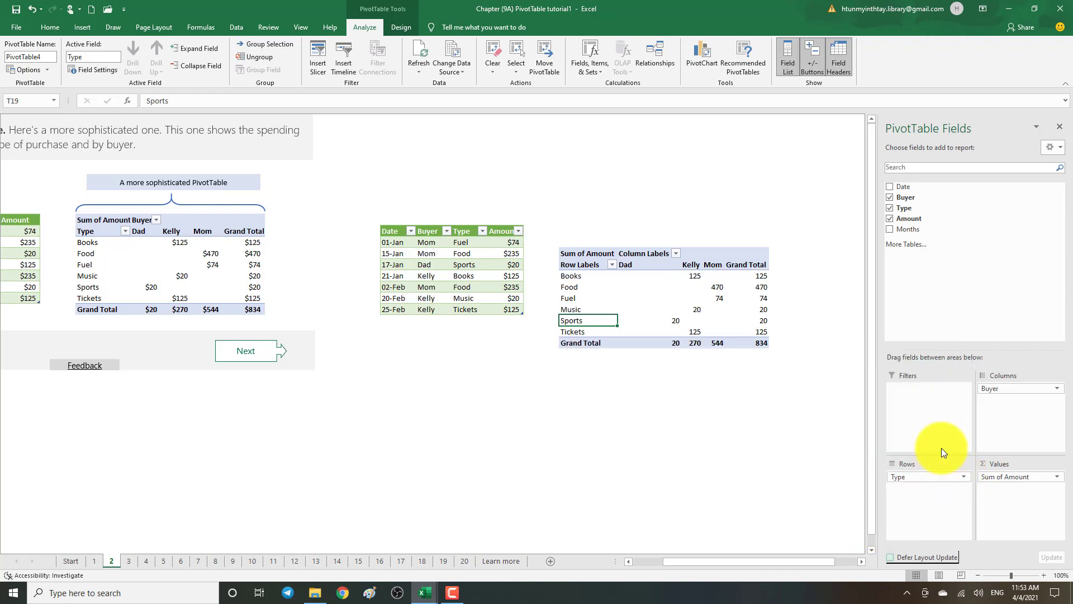
left_click(568, 442)
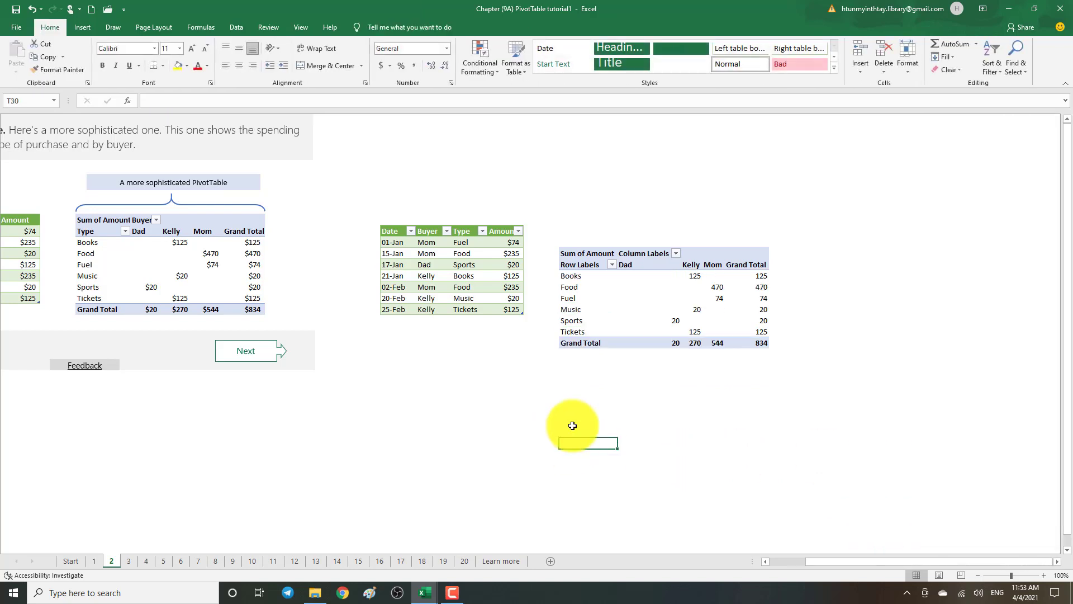
left_click(577, 276)
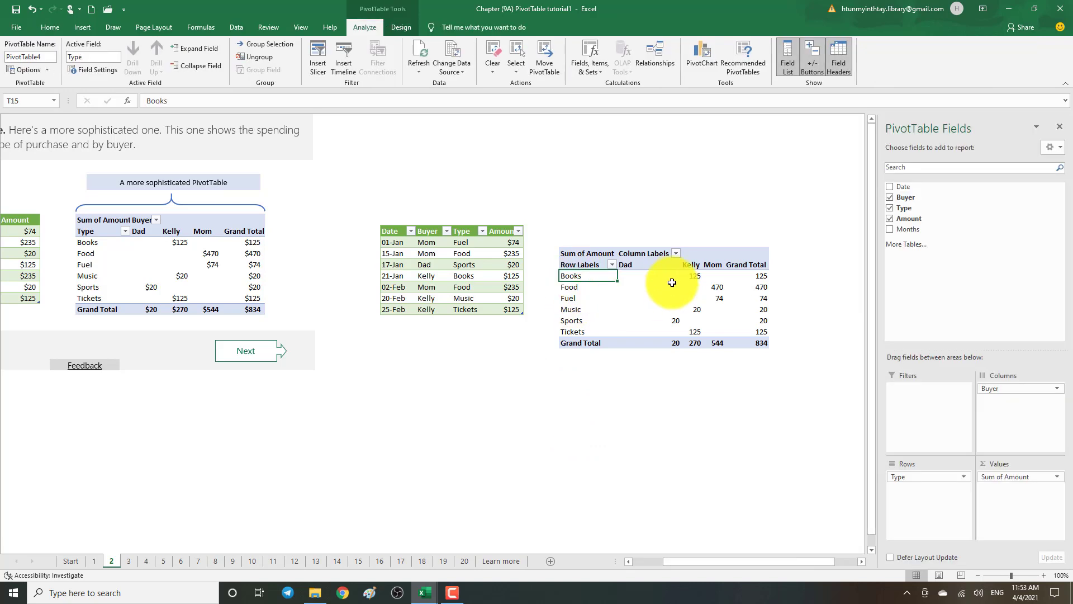
left_click(689, 278)
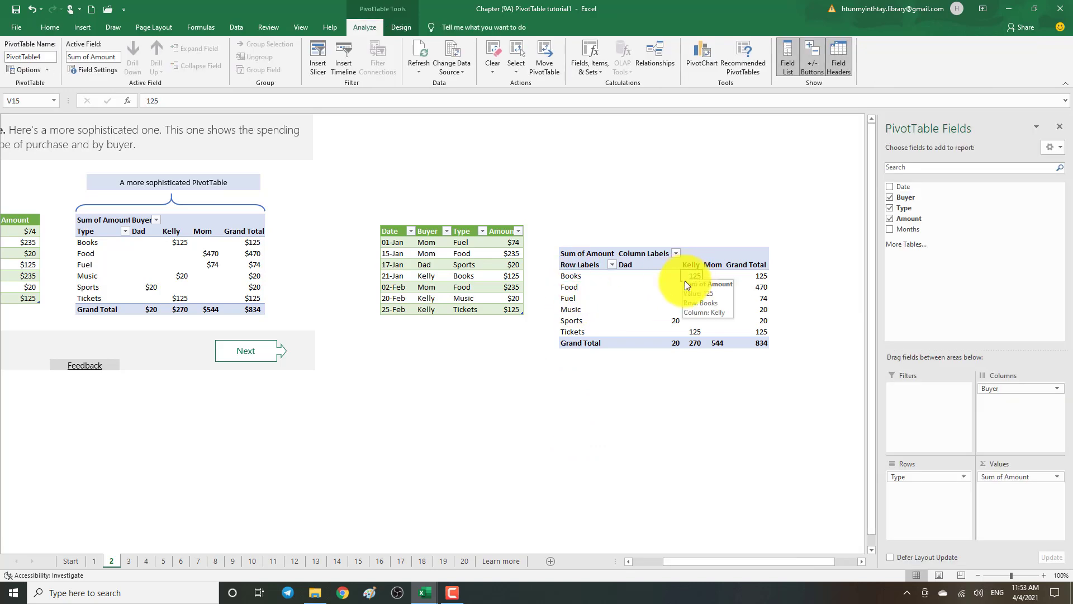
left_click(619, 385)
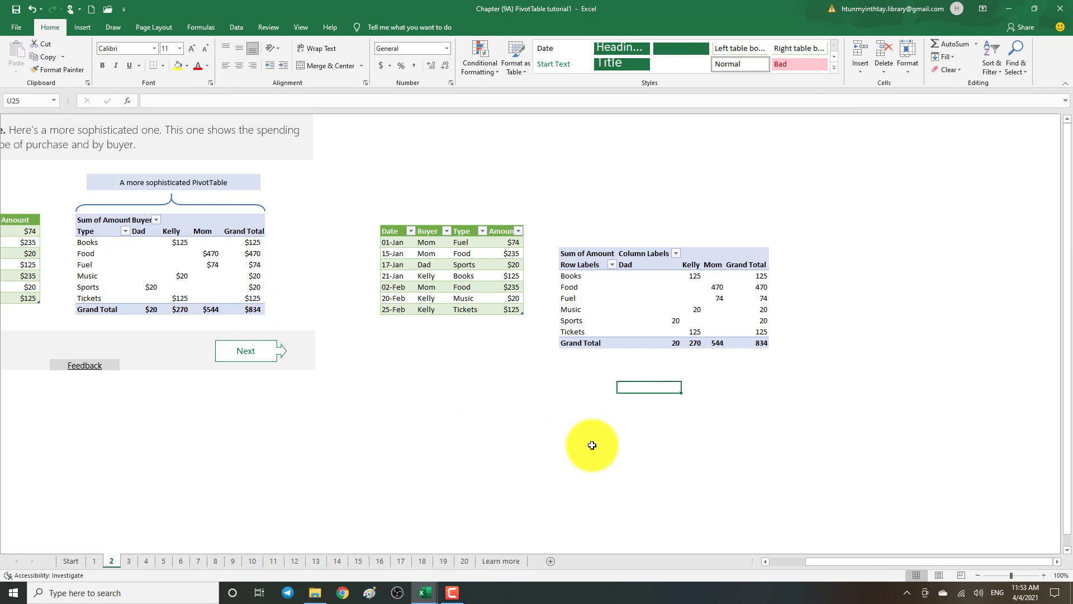
left_click(592, 445)
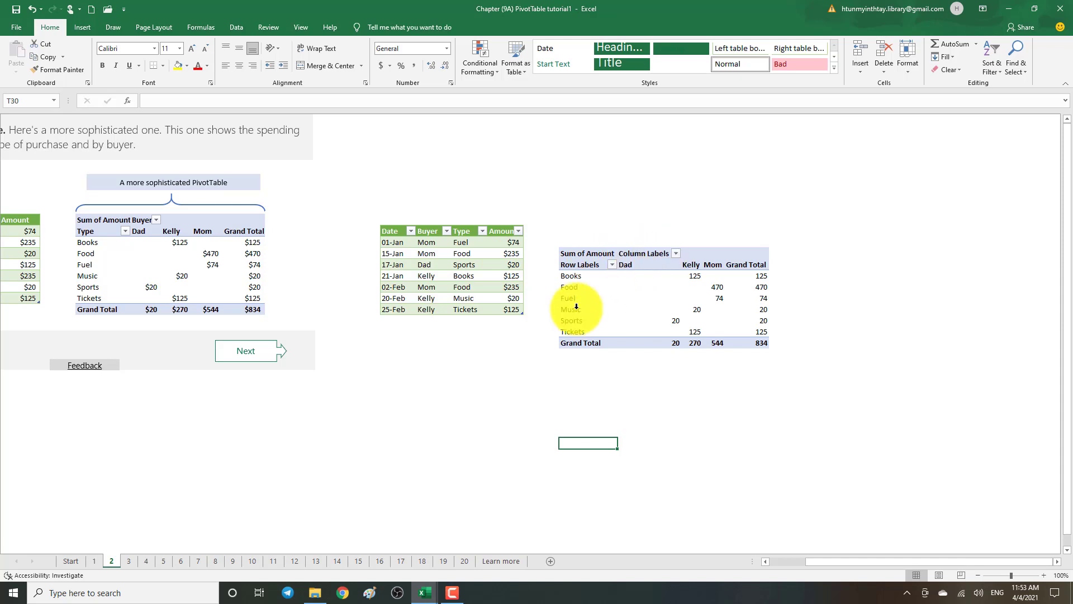
left_click(434, 385)
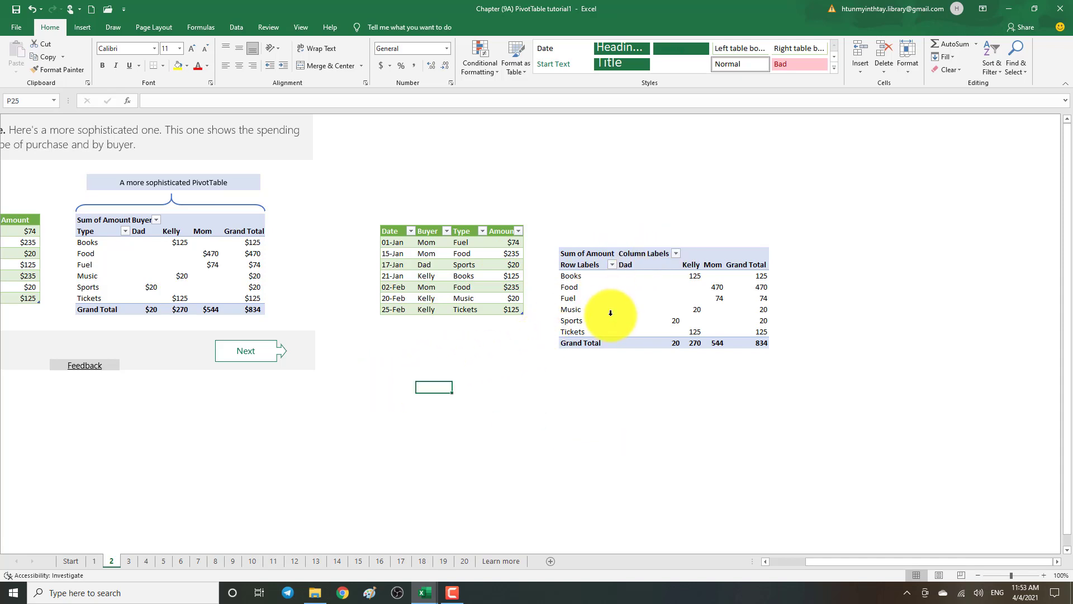
- Filter the PivotTable's Buyer column labels to show only Dad
left_click(675, 254)
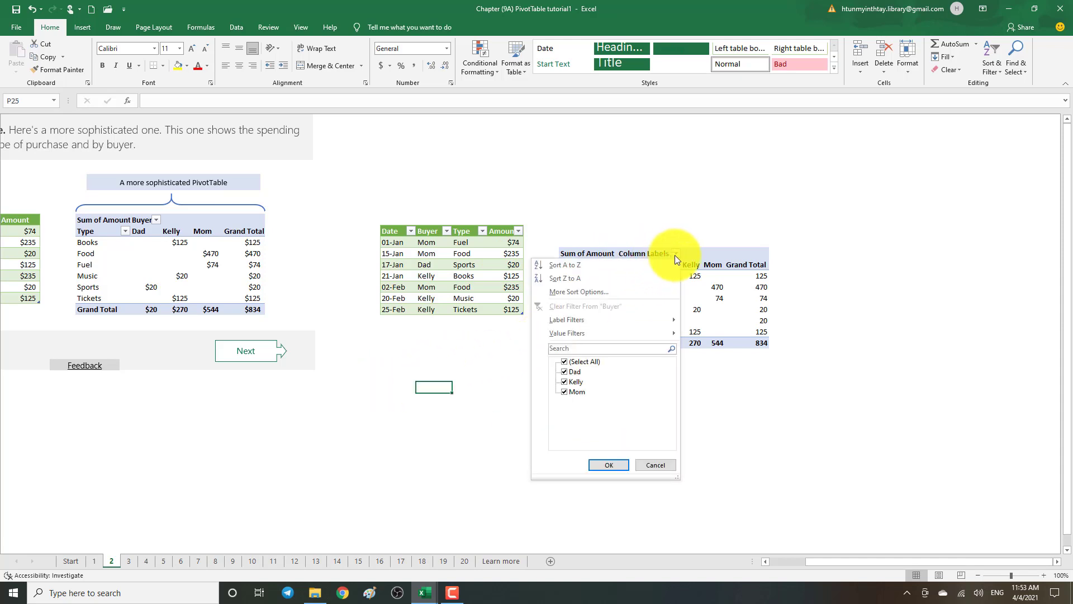
left_click(586, 362)
left_click(564, 372)
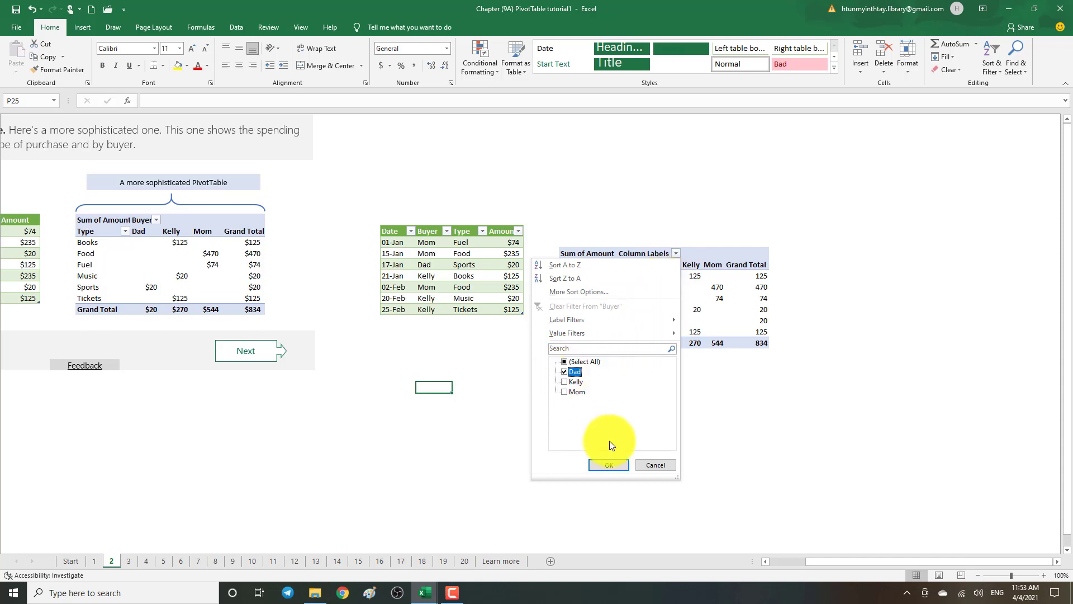
left_click(612, 464)
left_click(649, 376)
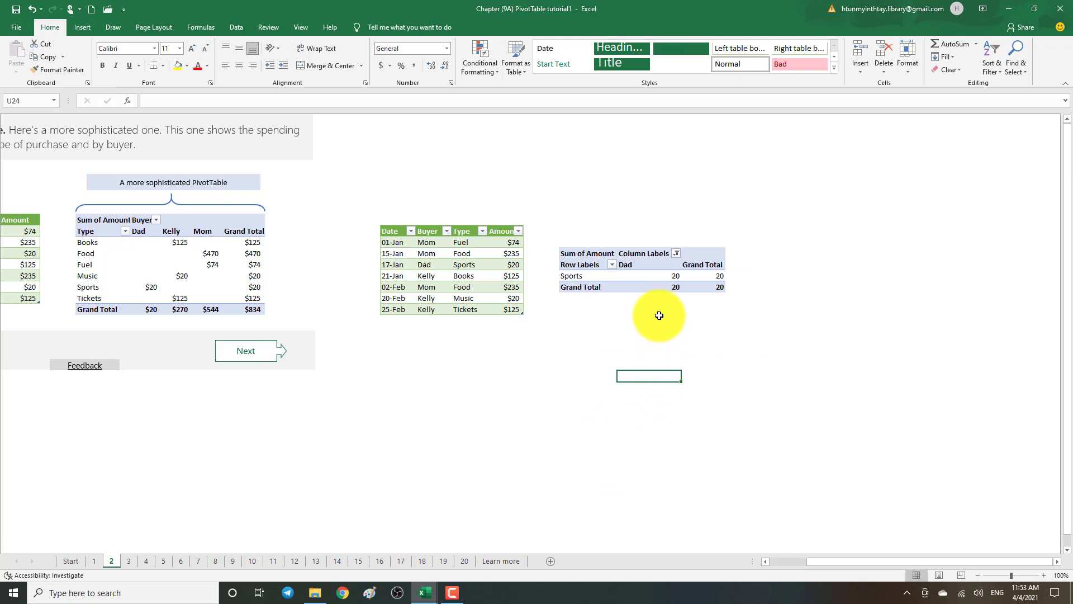
- Filter the PivotTable's Type row labels to show only Books
left_click(613, 266)
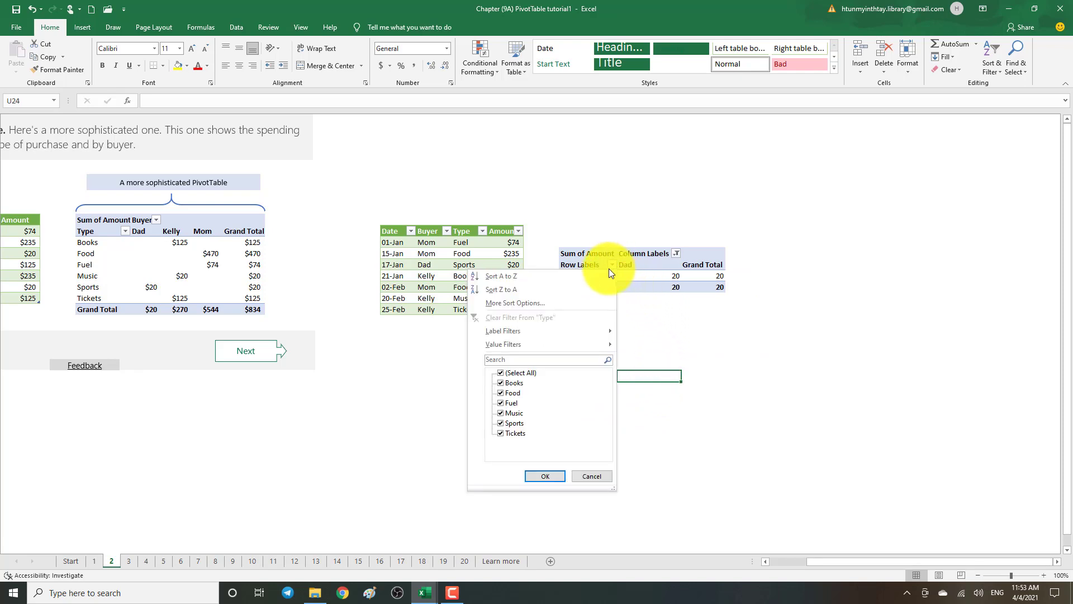
left_click(501, 373)
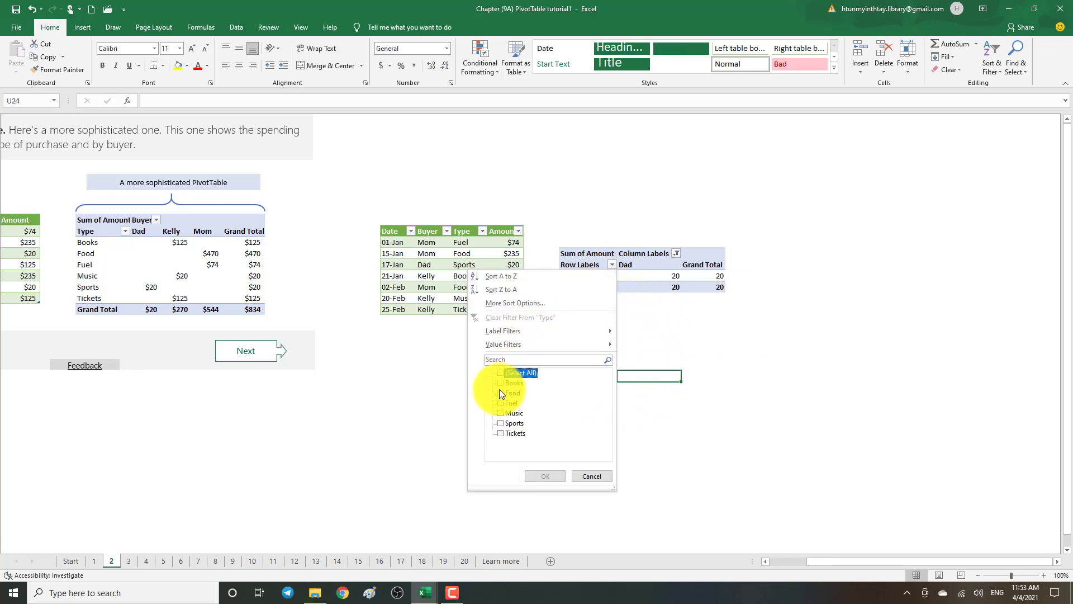
left_click(500, 383)
left_click(552, 477)
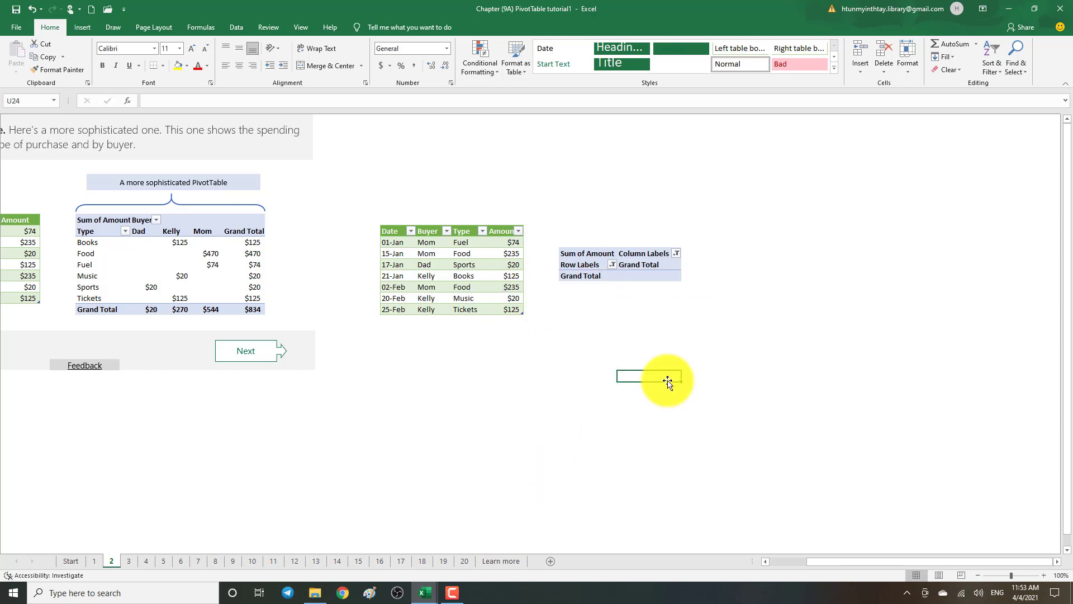
- Show all buyers again in the PivotTable's column labels
left_click(674, 254)
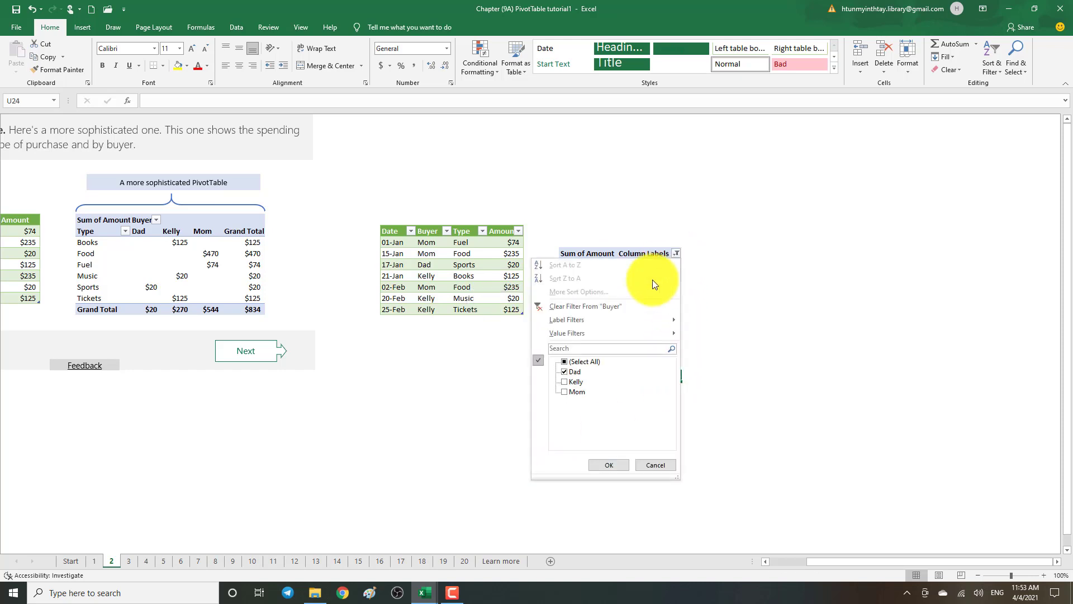
left_click(564, 362)
left_click(598, 466)
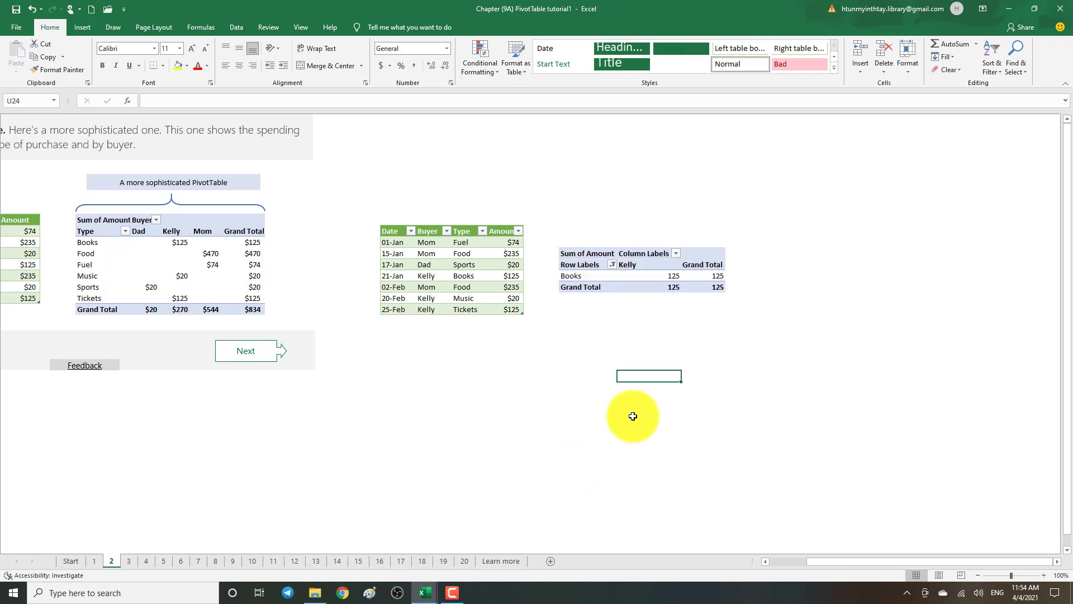
left_click(633, 417)
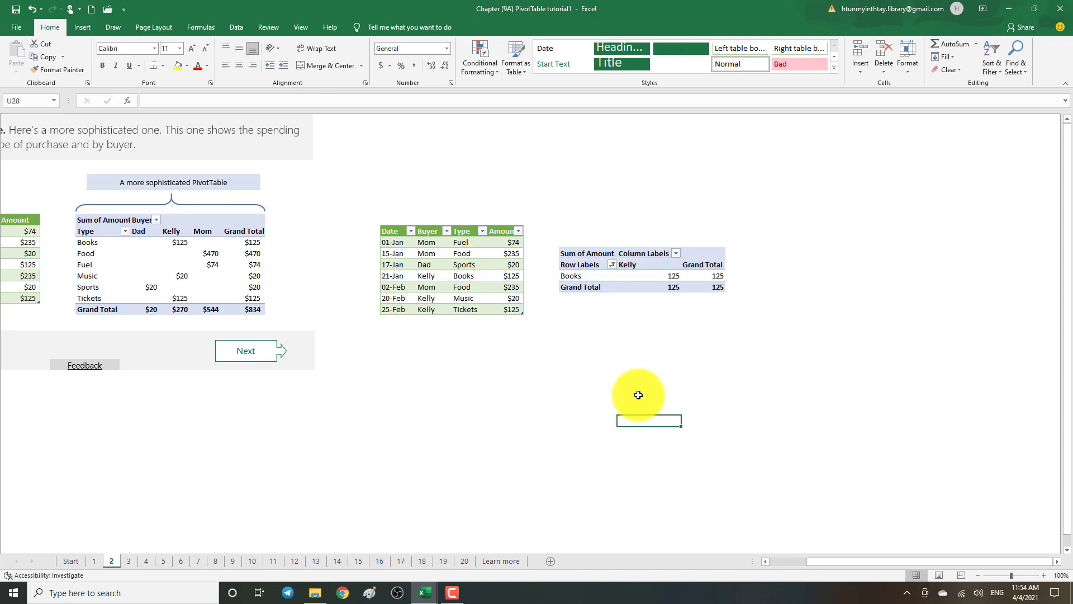
- Show all purchase types again in the PivotTable's row labels
left_click(613, 266)
left_click(498, 374)
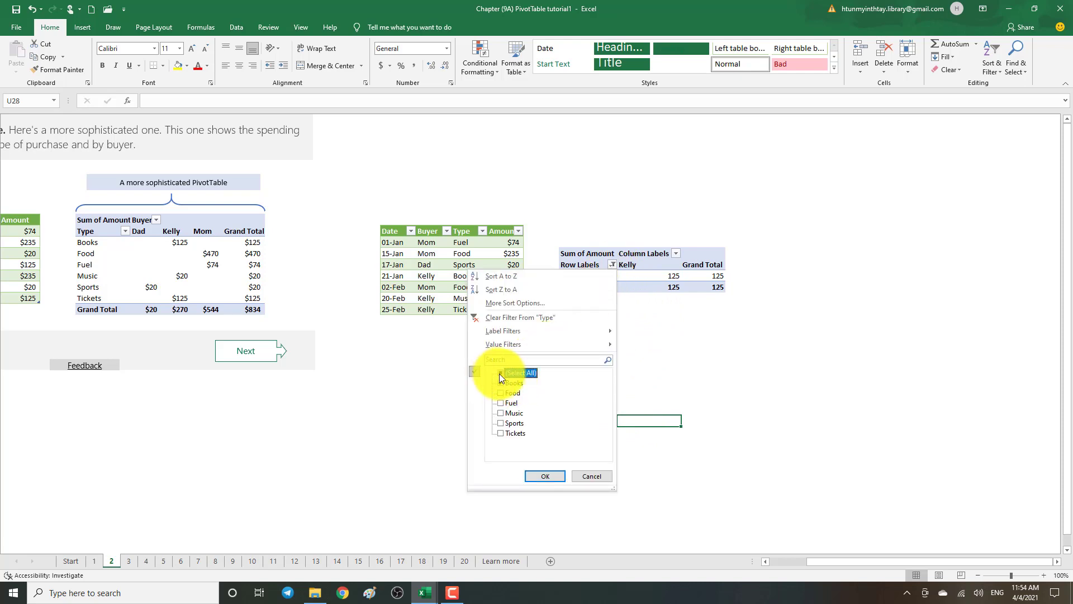
left_click(498, 373)
left_click(546, 476)
left_click(546, 473)
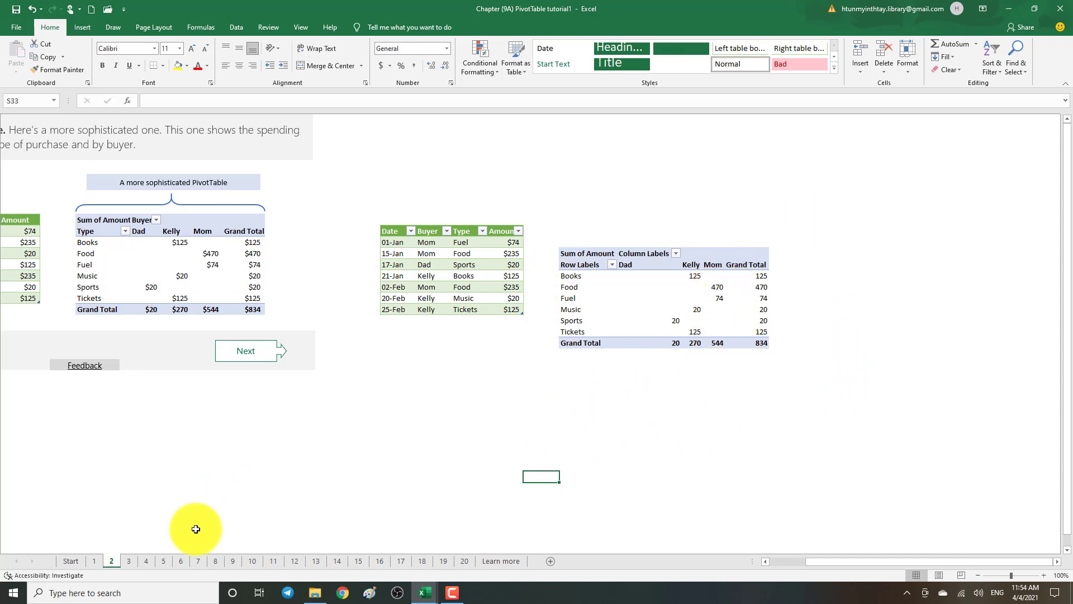
- Go to worksheet 3 and view the PivotChart lesson and the empty area beside it
left_click(129, 561)
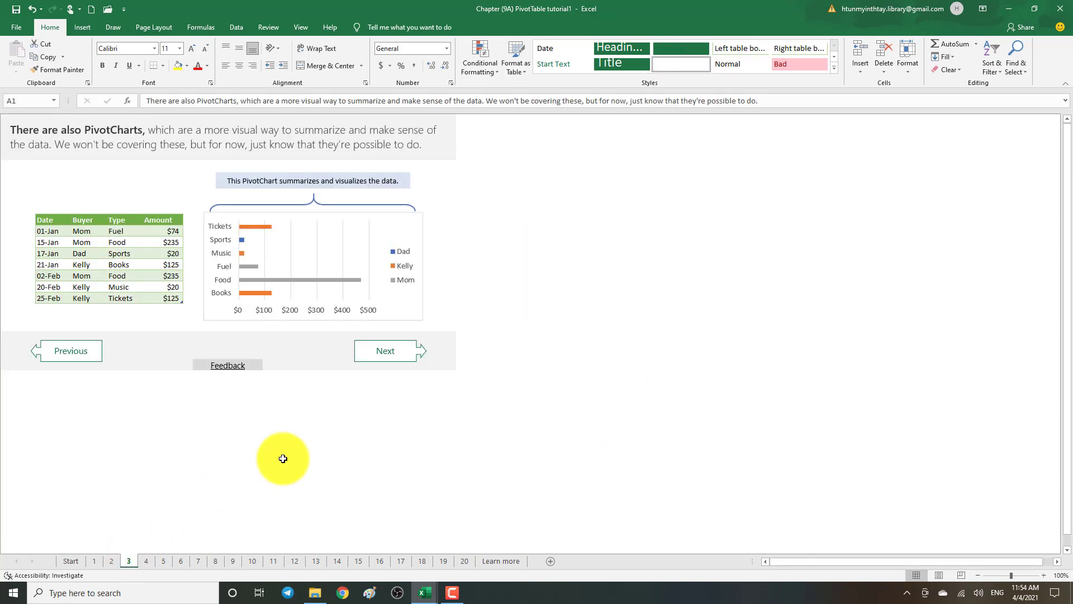
left_click(283, 458)
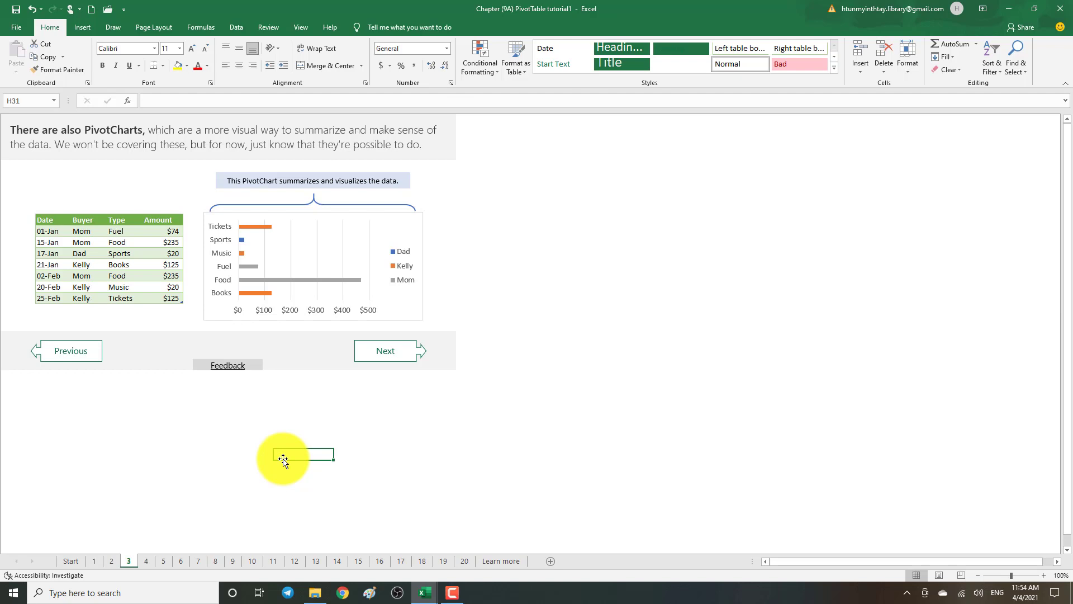
left_click(486, 279)
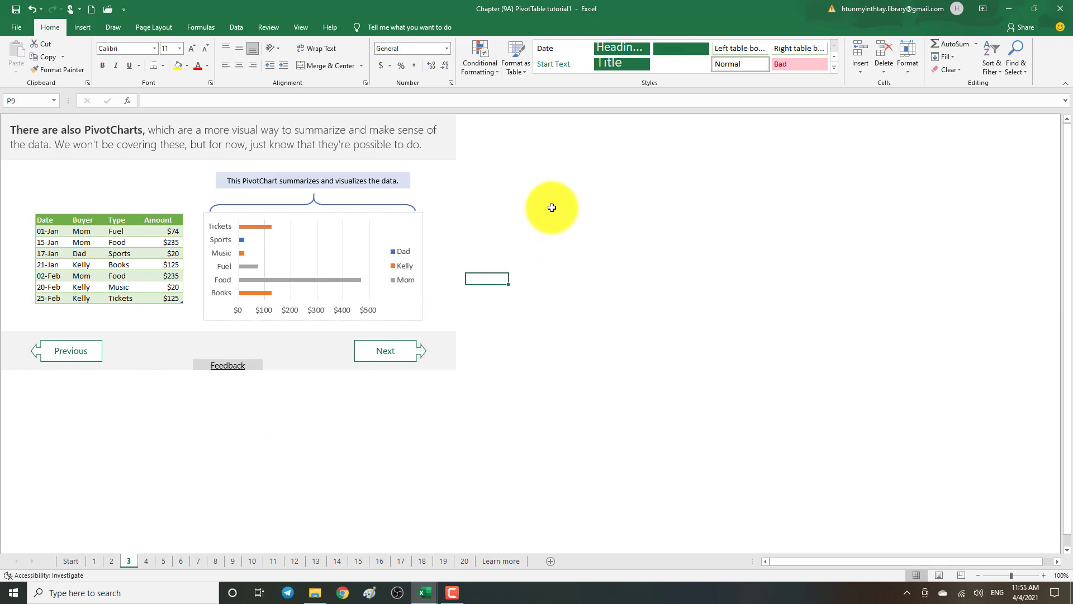
left_click(553, 209)
scroll(531, 226, "down", 2)
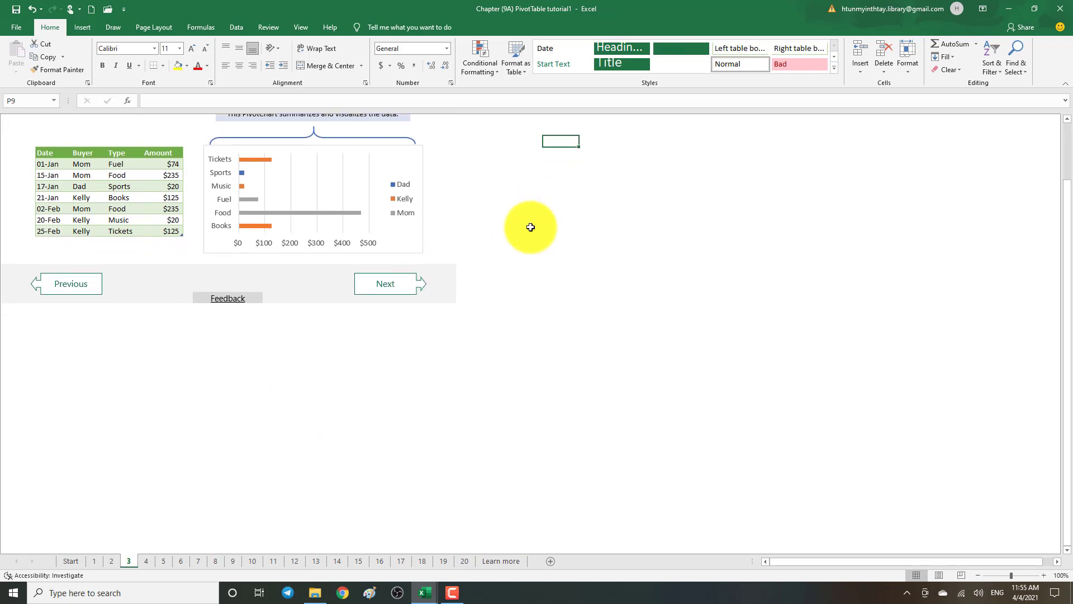
scroll(530, 227, "up", 2)
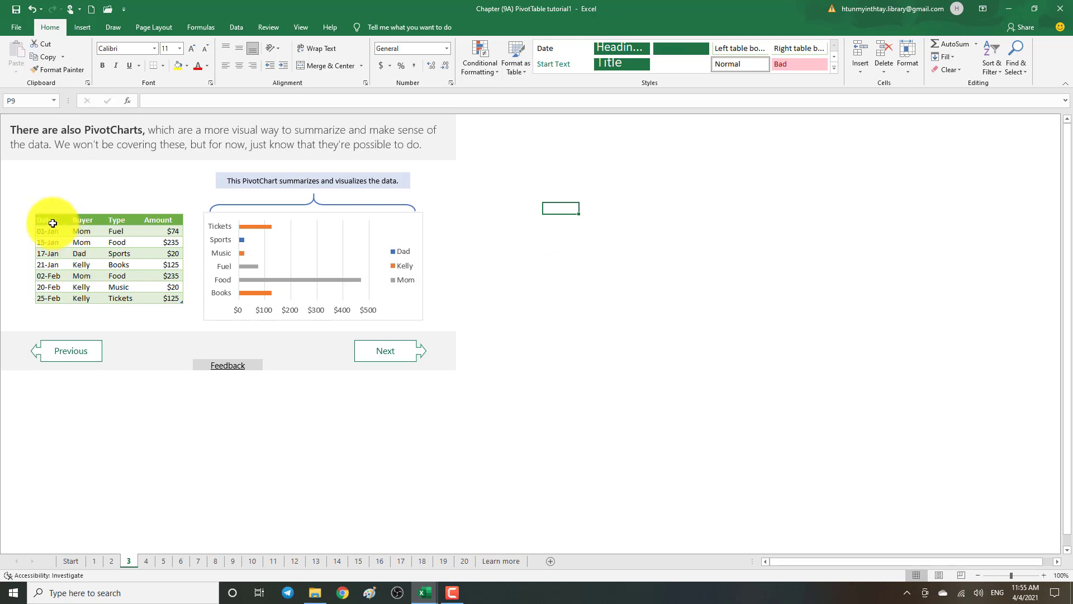
- Insert a 2-D clustered bar chart from the whole expense table on worksheet 3
left_click_drag(56, 225, 157, 298)
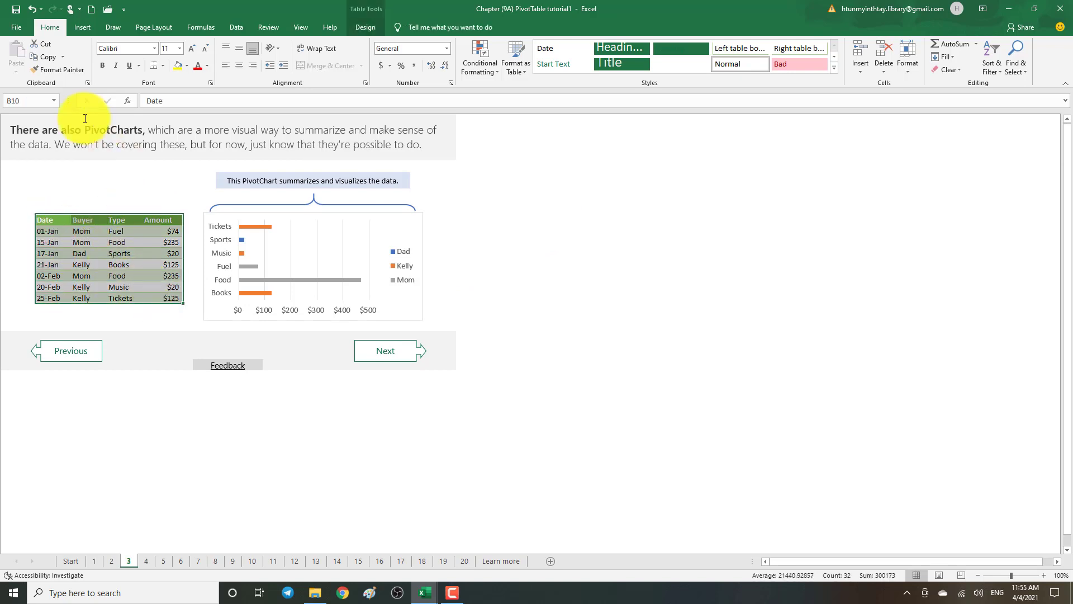
left_click(73, 23)
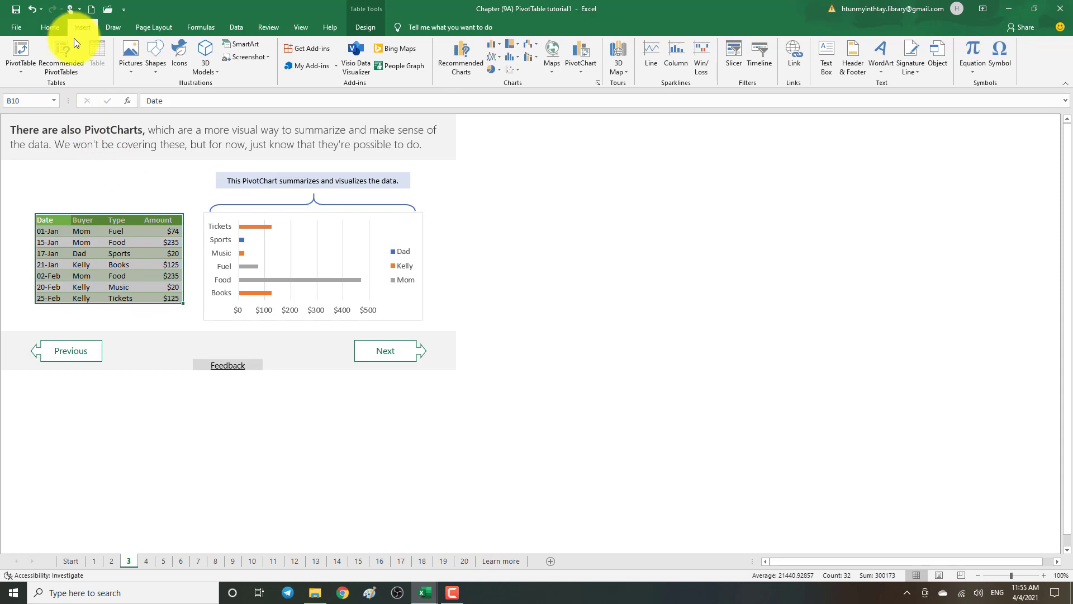
left_click(23, 72)
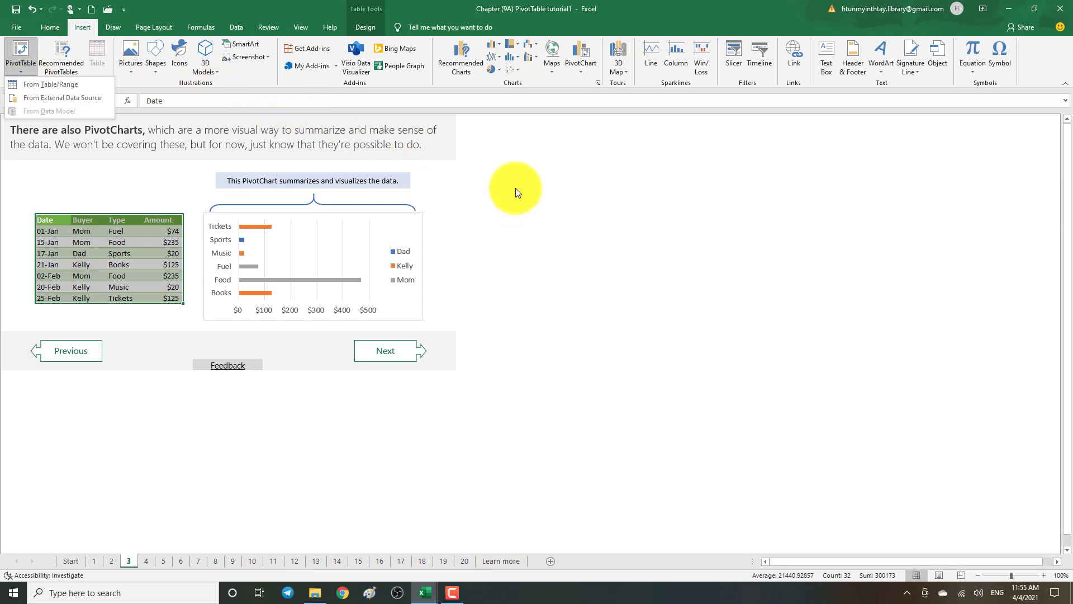
left_click(499, 46)
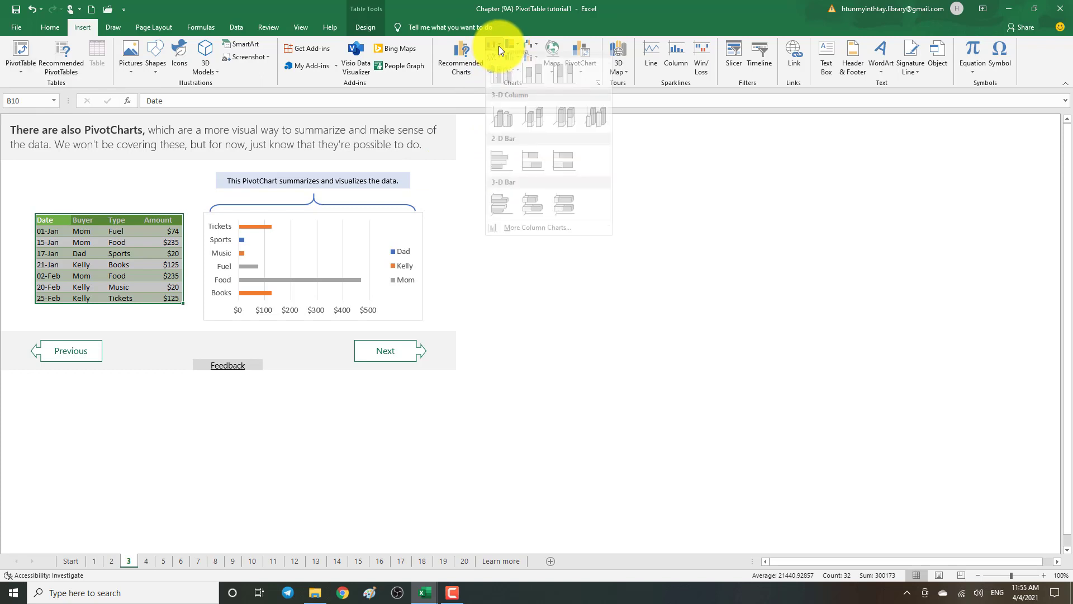
left_click(502, 166)
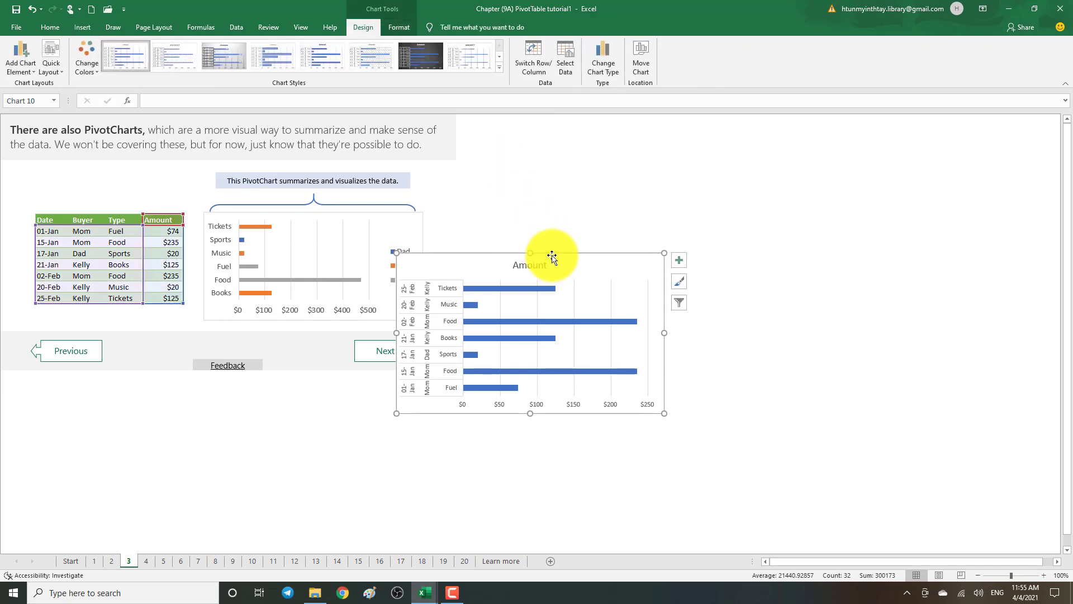
- Move the Amount bar chart into the empty area beside the lesson and enlarge it
left_click_drag(551, 256, 632, 195)
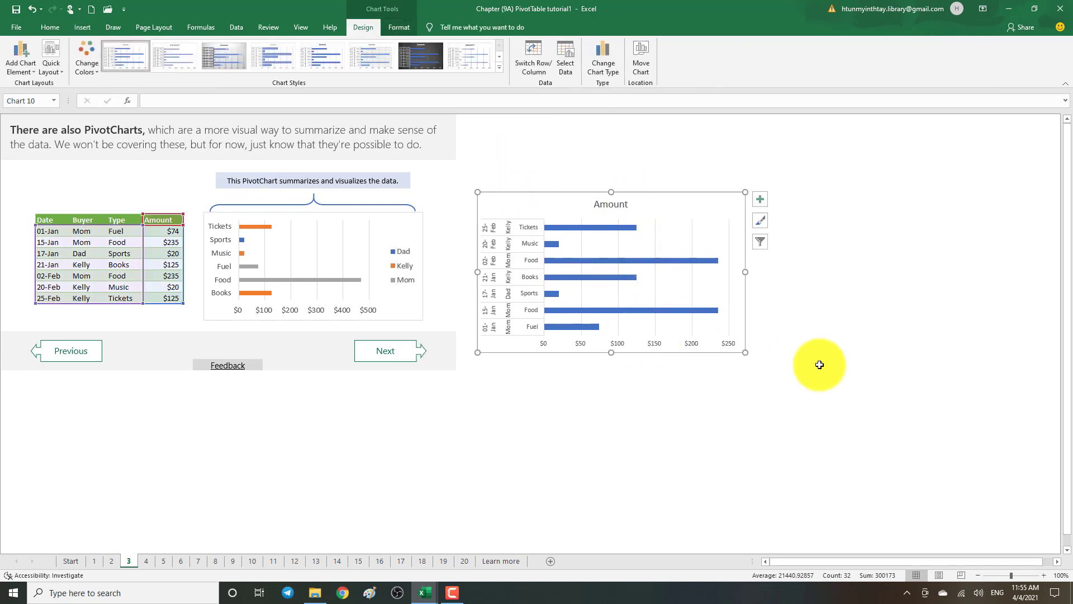
left_click_drag(746, 353, 852, 369)
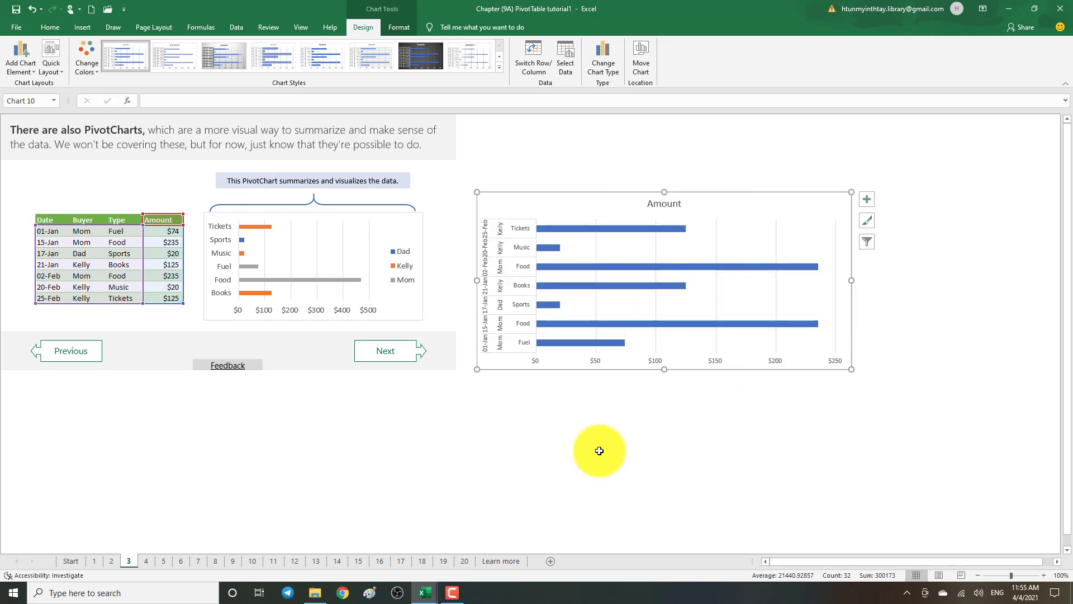
left_click(598, 451)
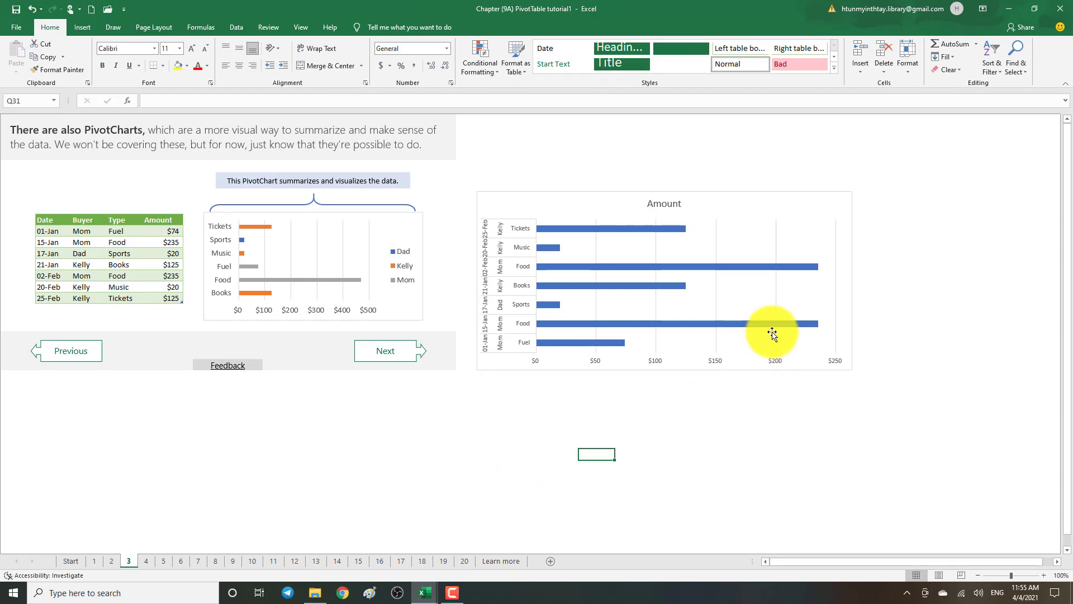
- Delete the Amount bar chart from the worksheet
left_click(794, 341)
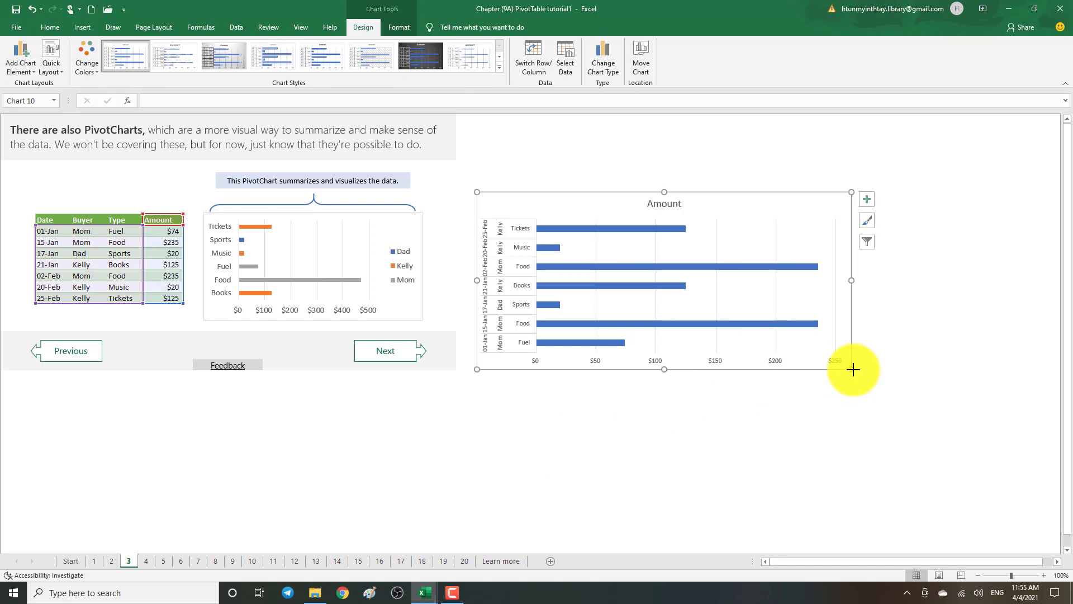
key("Delete")
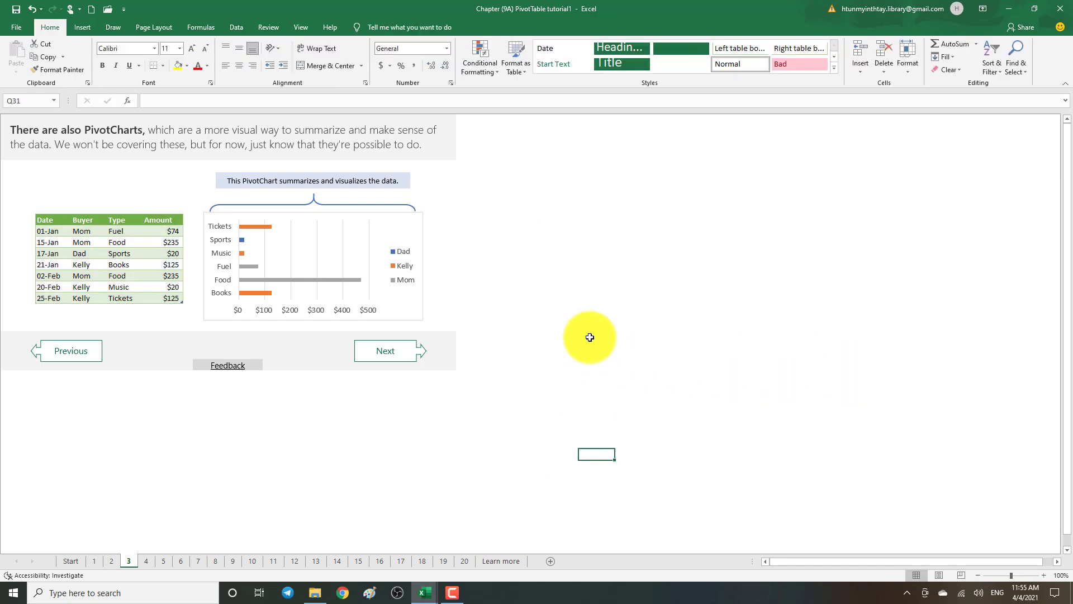
left_click(589, 342)
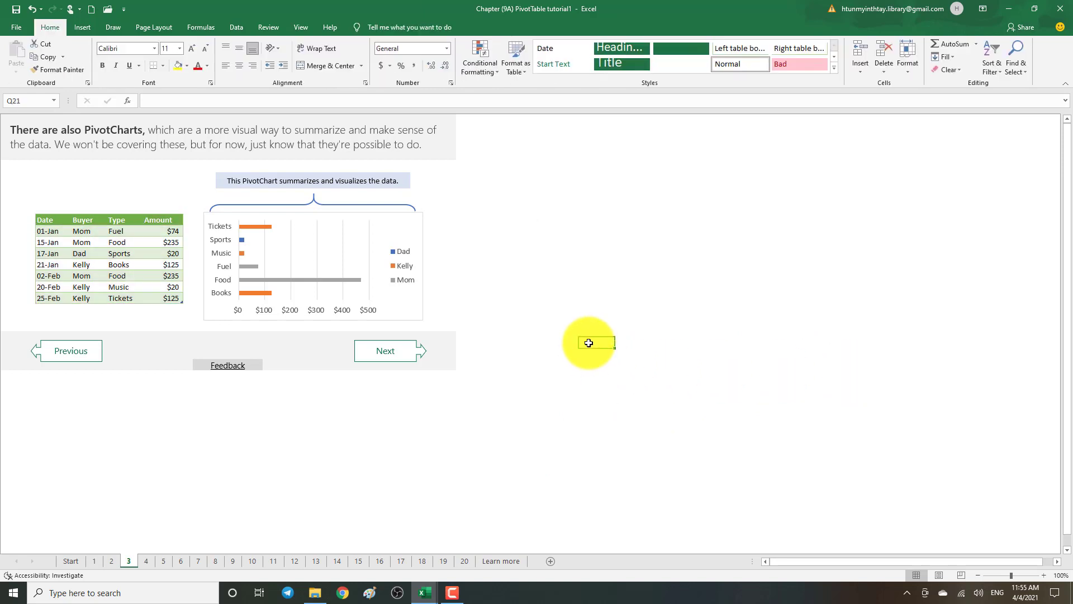
- Insert a PivotChart from the Expenses3 table on the existing worksheet, placed in an empty cell beside the lesson
left_click(41, 220)
left_click_drag(41, 220, 86, 300)
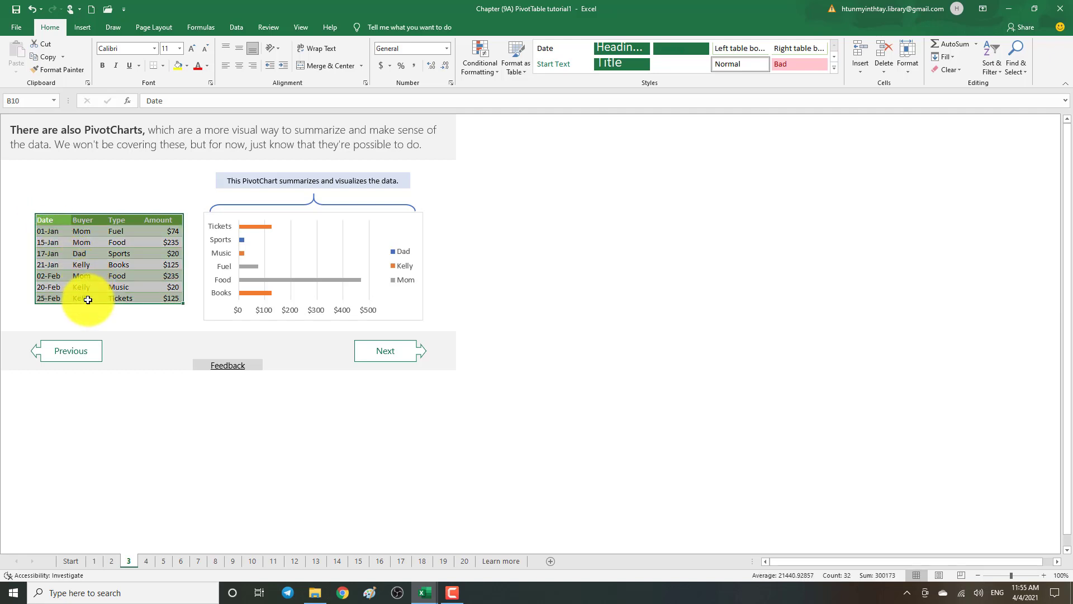
left_click(82, 28)
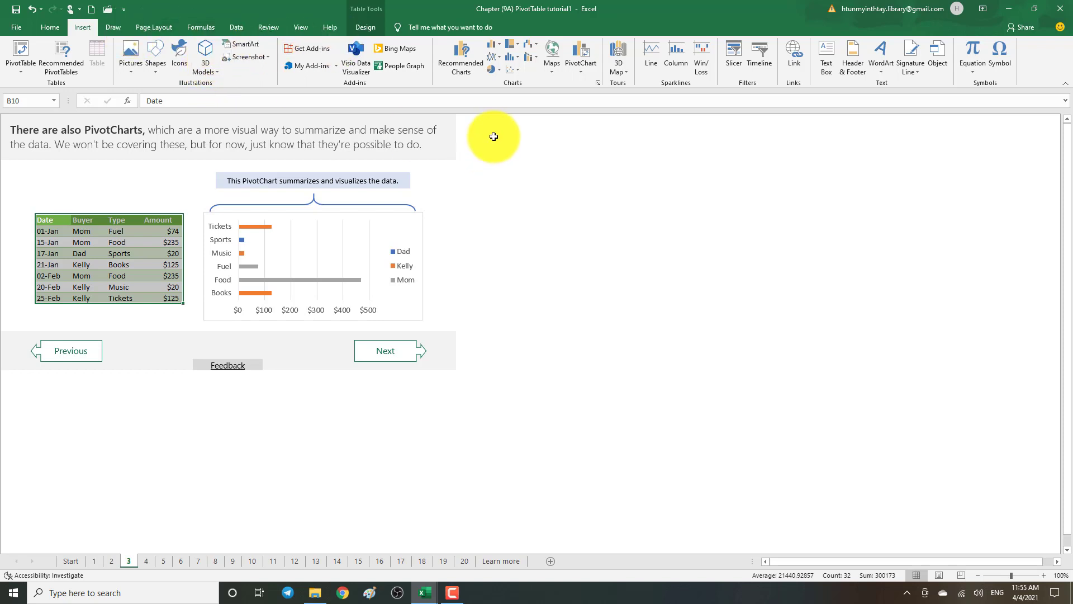
left_click(582, 49)
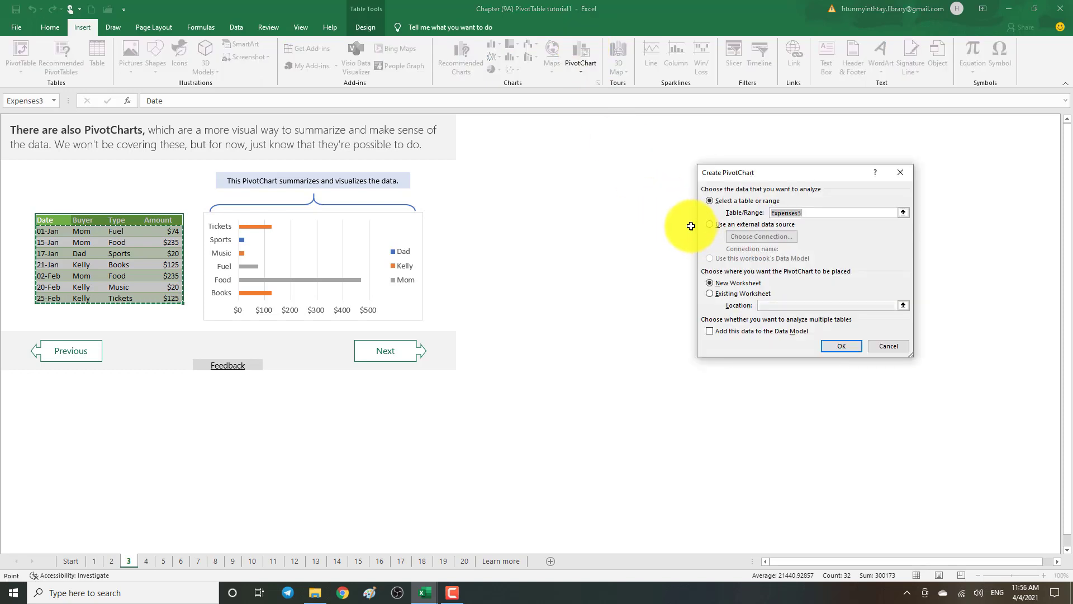
left_click(712, 294)
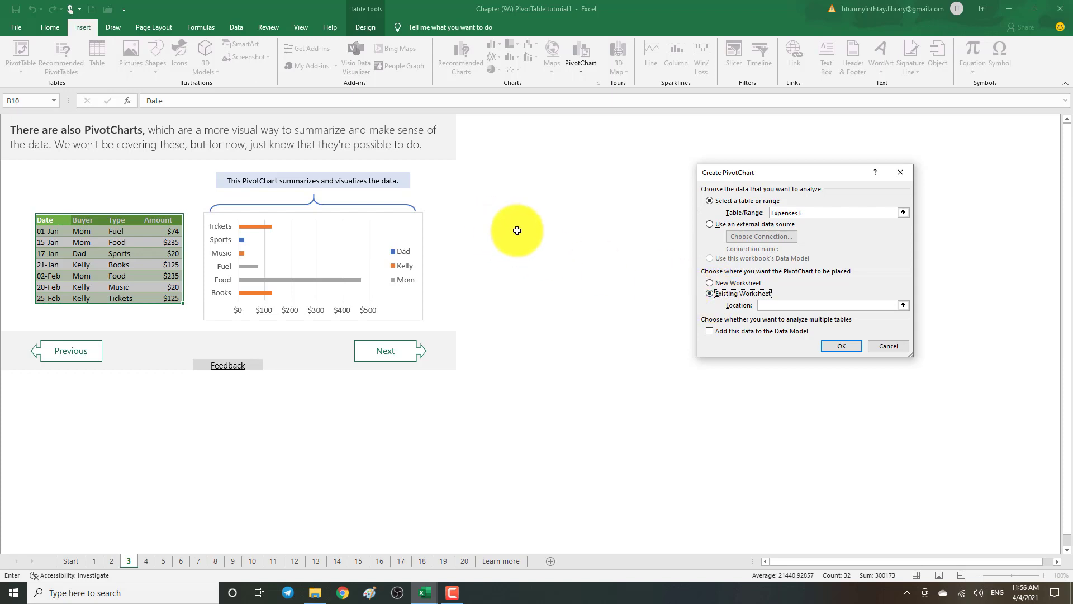
left_click(517, 230)
left_click(839, 346)
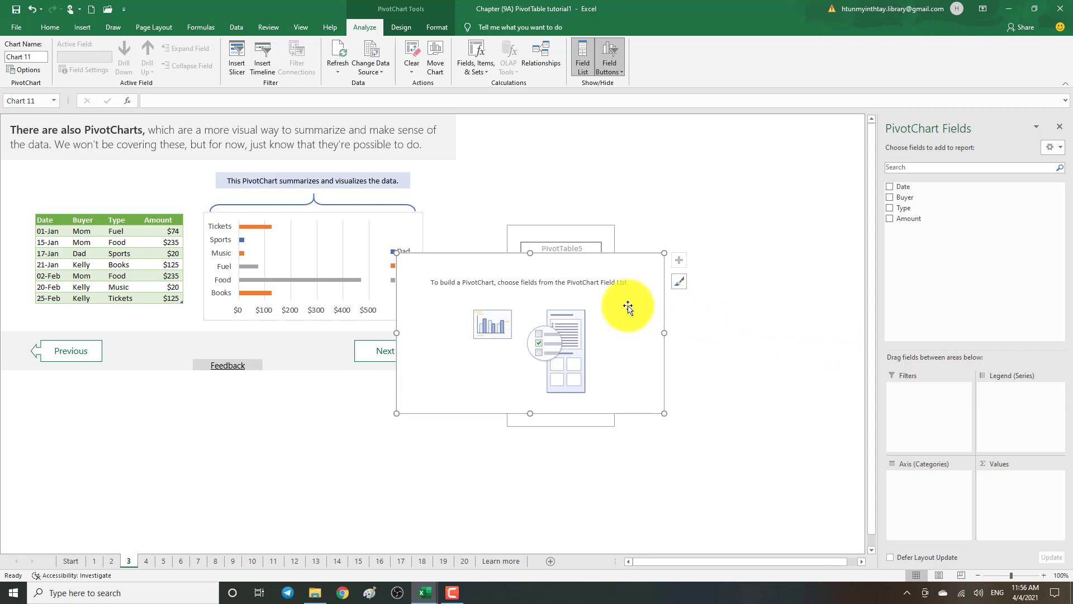
- Position the PivotChart below its PivotTable, with Type as the axis categories and Amount as the values
left_click_drag(597, 254, 681, 443)
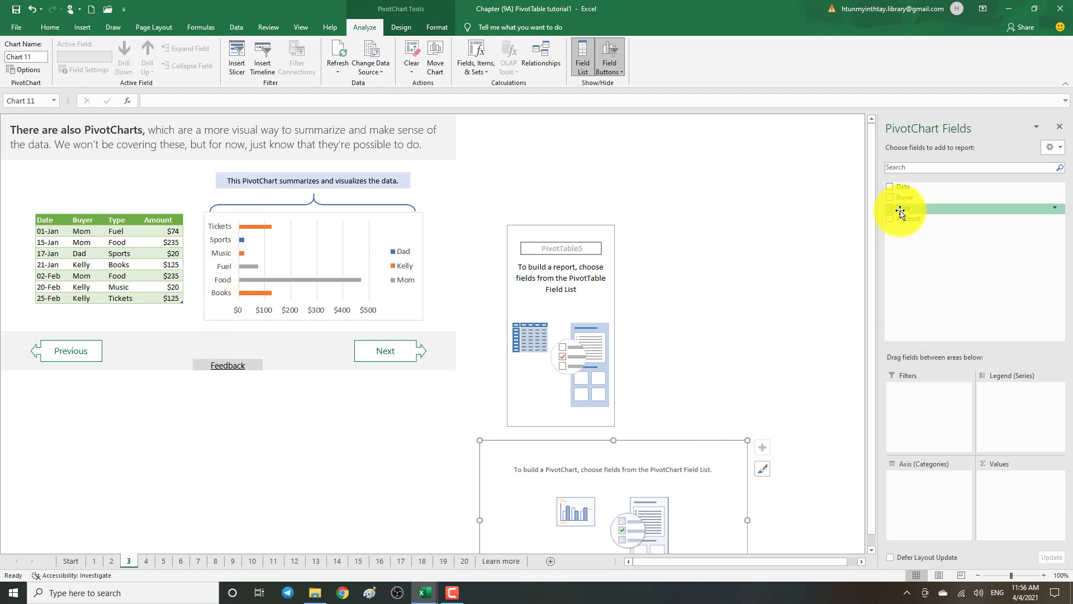
left_click_drag(900, 212, 932, 475)
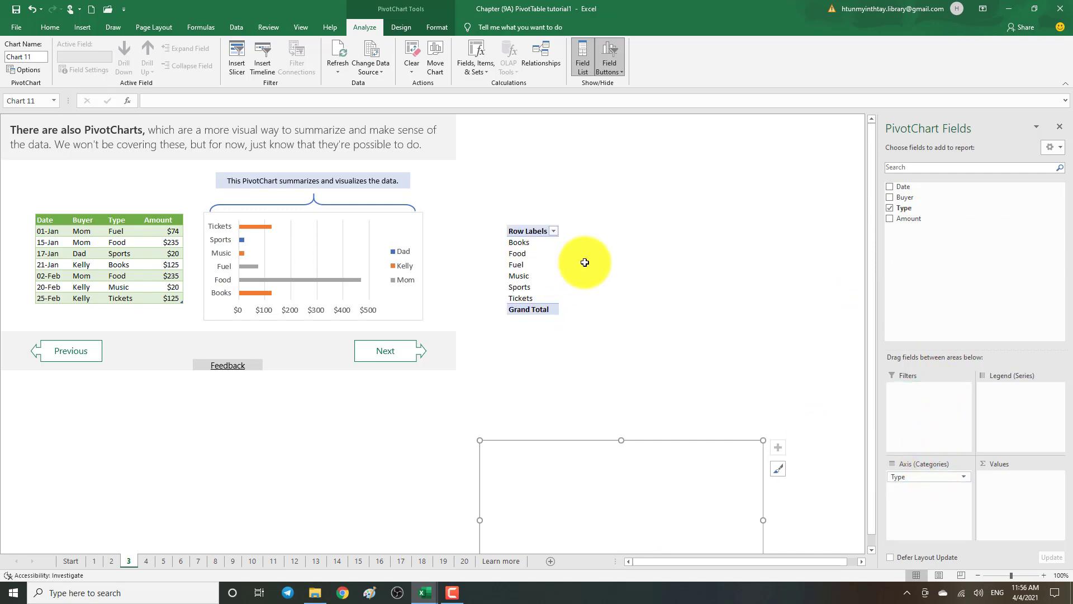
left_click_drag(635, 441, 627, 336)
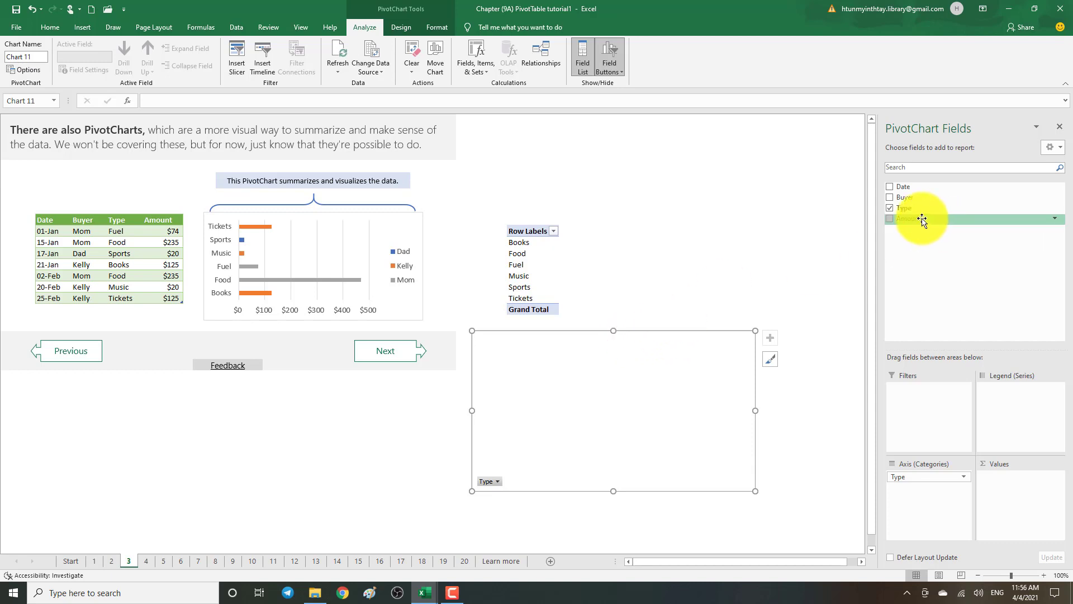
left_click_drag(922, 219, 1001, 474)
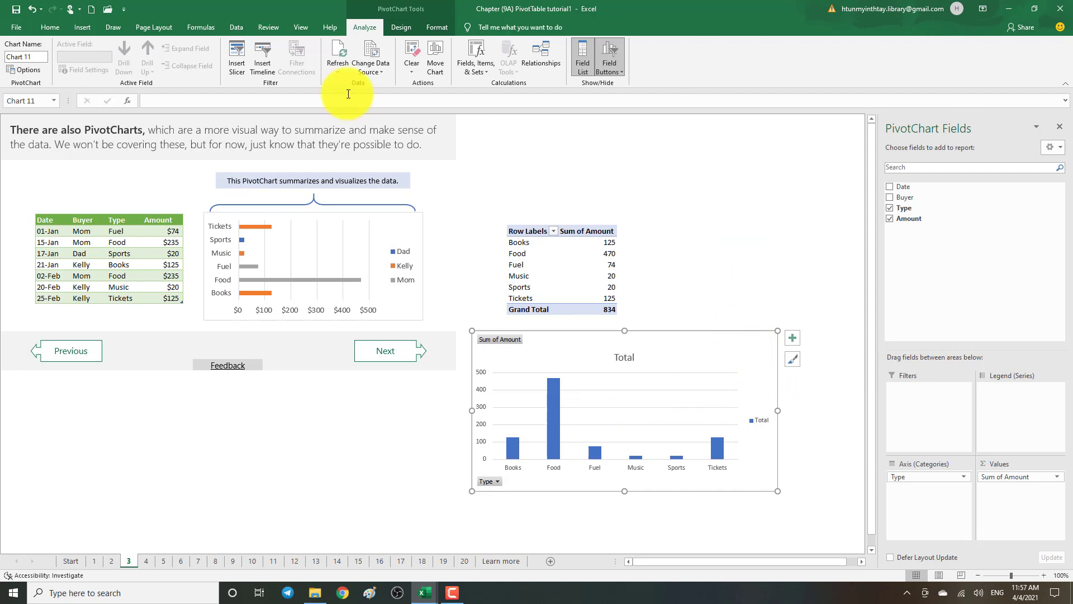
- Change the PivotChart's type to a 2-D clustered bar chart
left_click(82, 27)
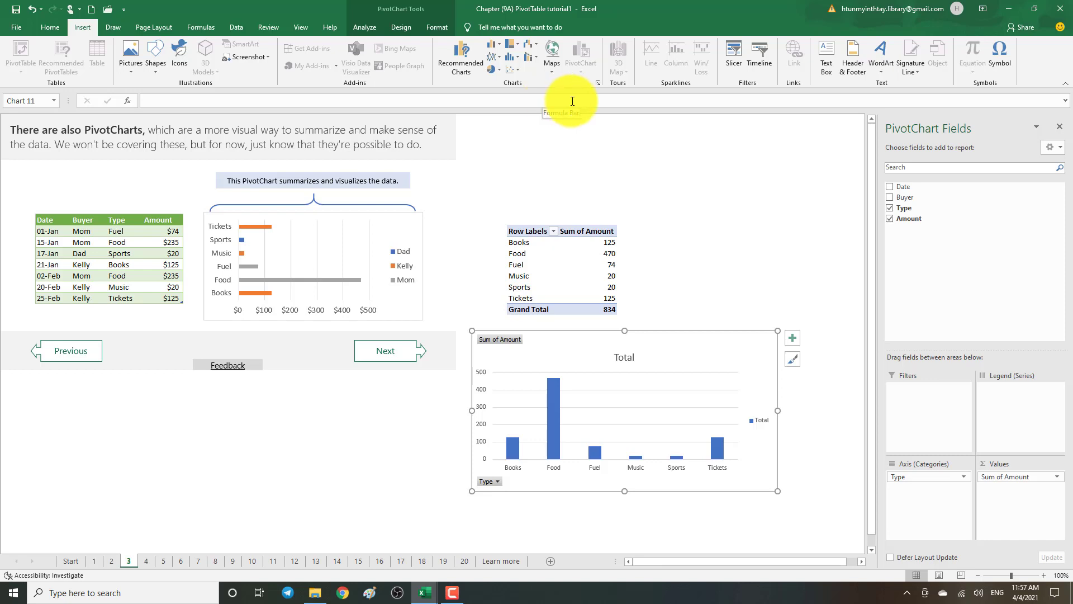
left_click(498, 44)
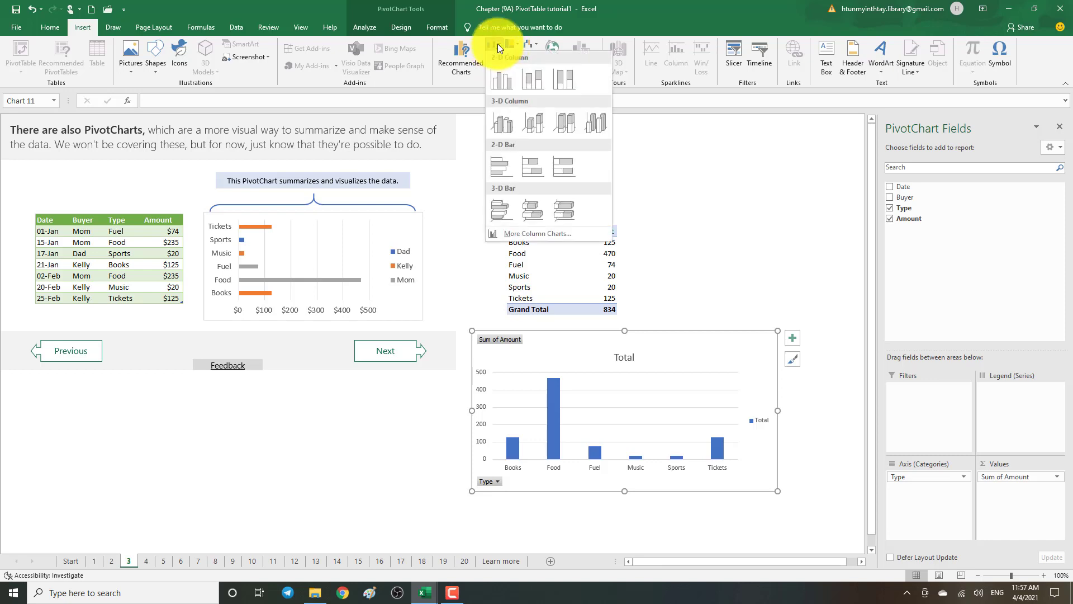
left_click(496, 163)
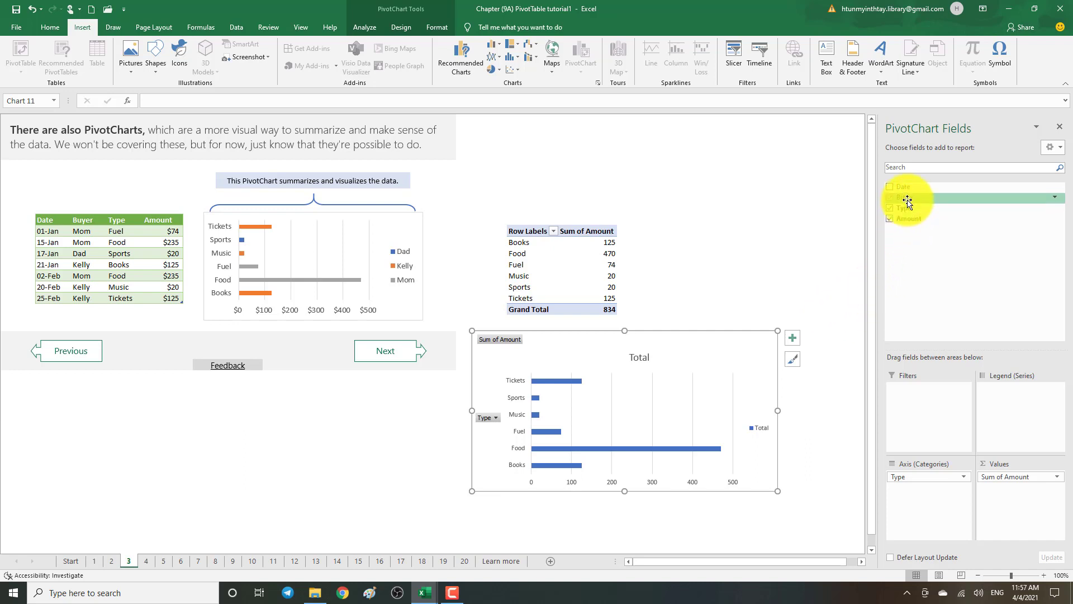
- Add Buyer to the PivotChart as the legend series and move the chart below the lesson's navigation area
left_click_drag(905, 197, 930, 487)
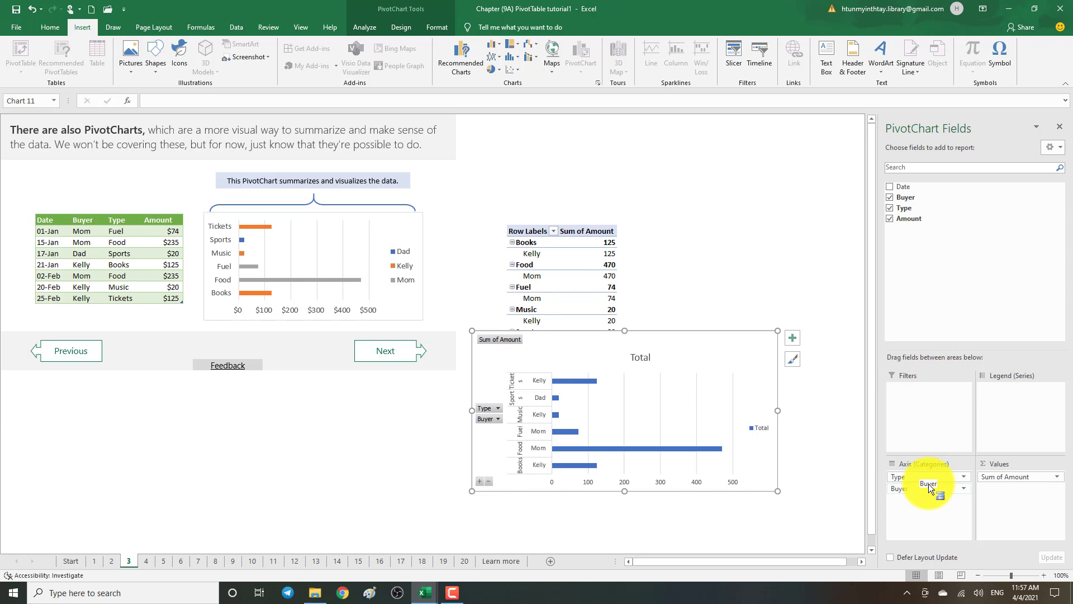
left_click_drag(929, 488, 991, 398)
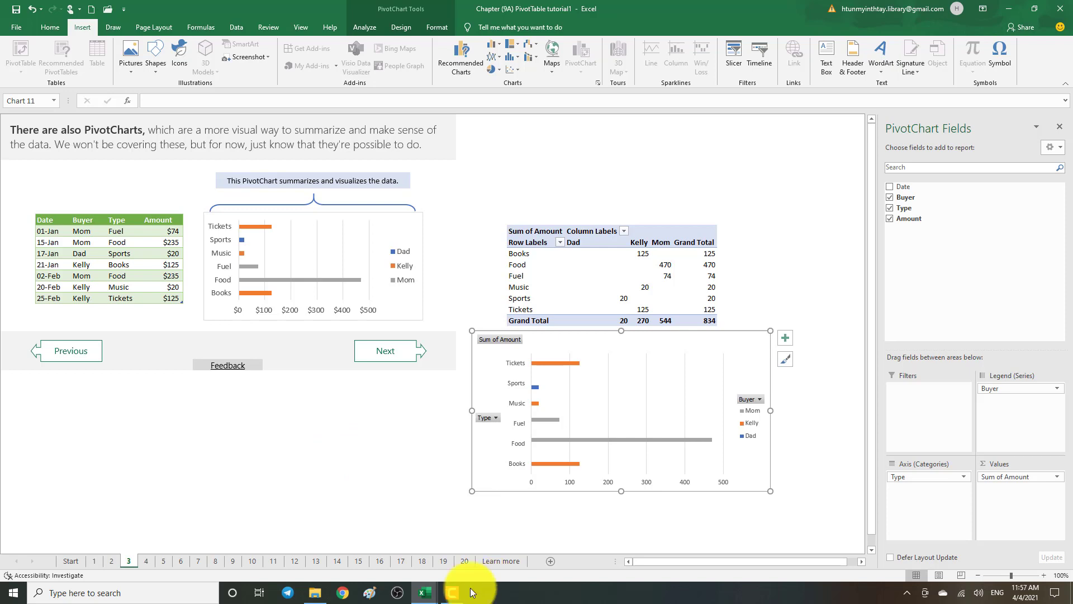
left_click_drag(746, 333, 376, 372)
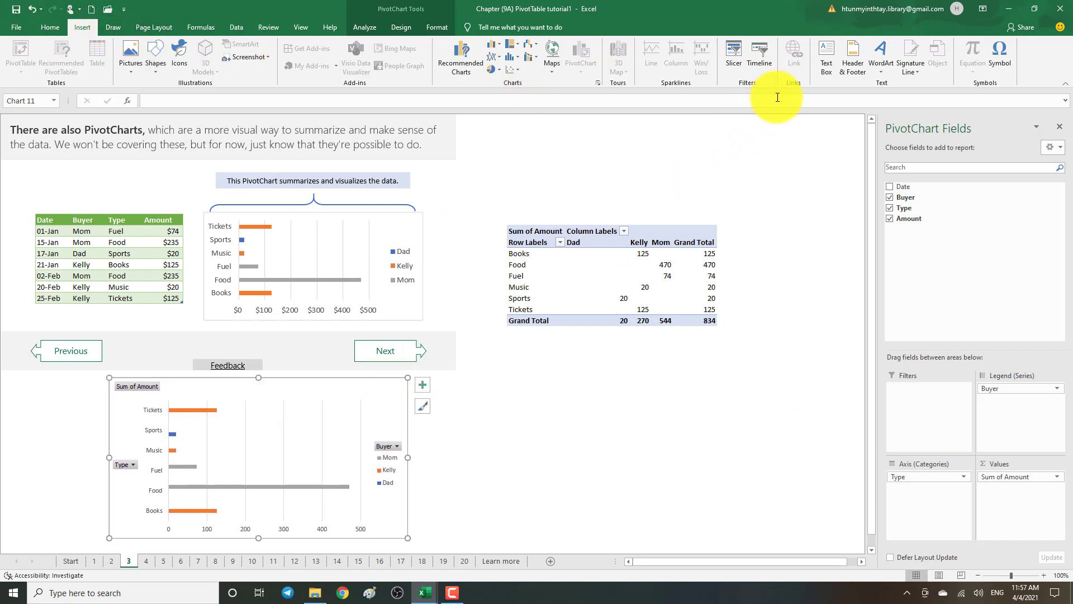
left_click(615, 476)
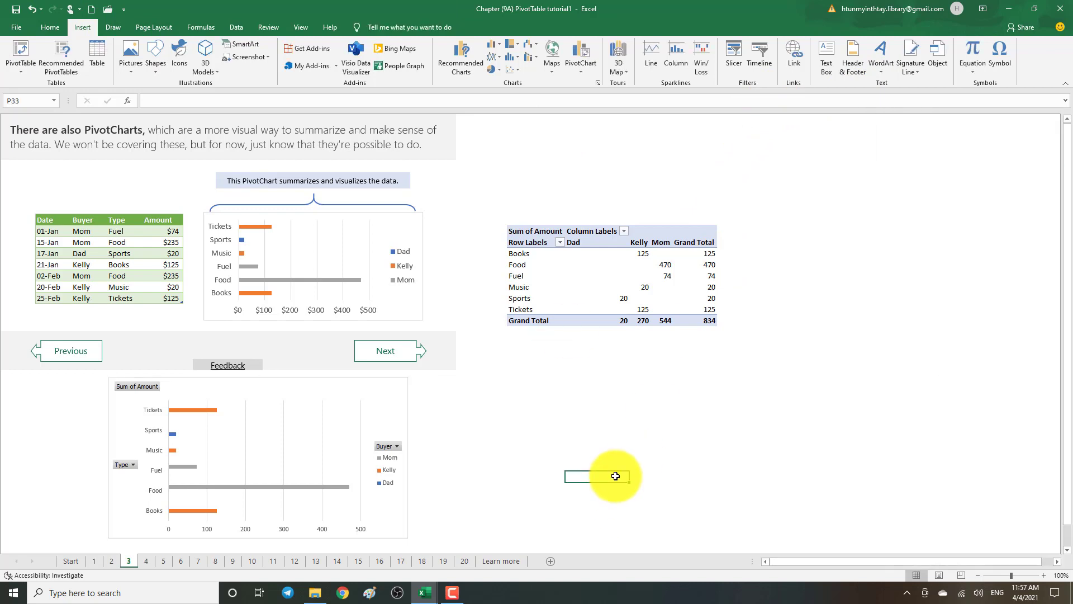
- Read through lessons 4 to 12 on preparing data, fields, value fields and row fields
left_click(154, 562)
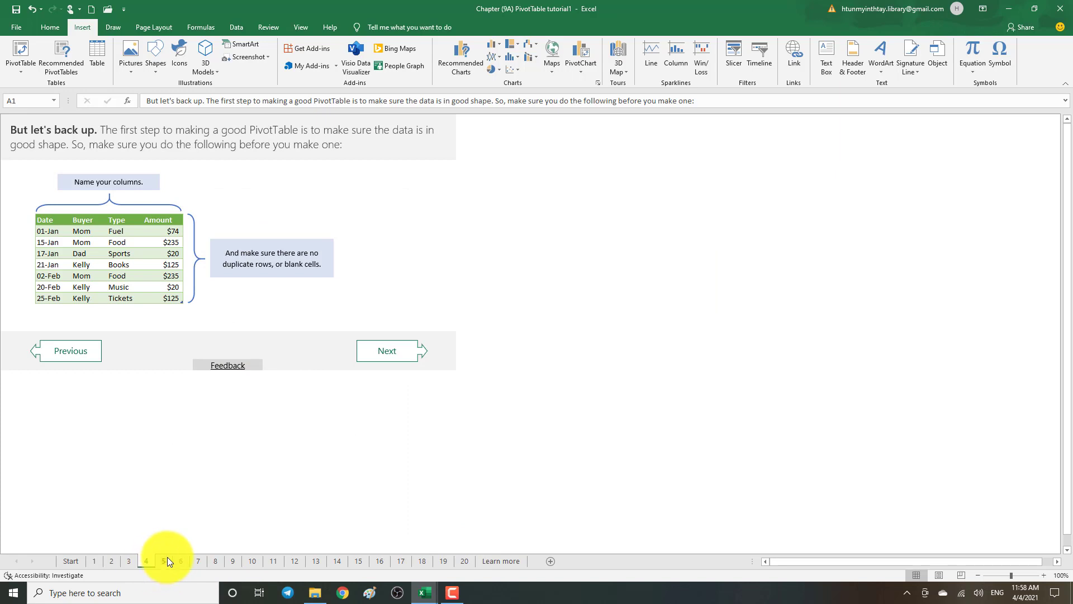
left_click(165, 561)
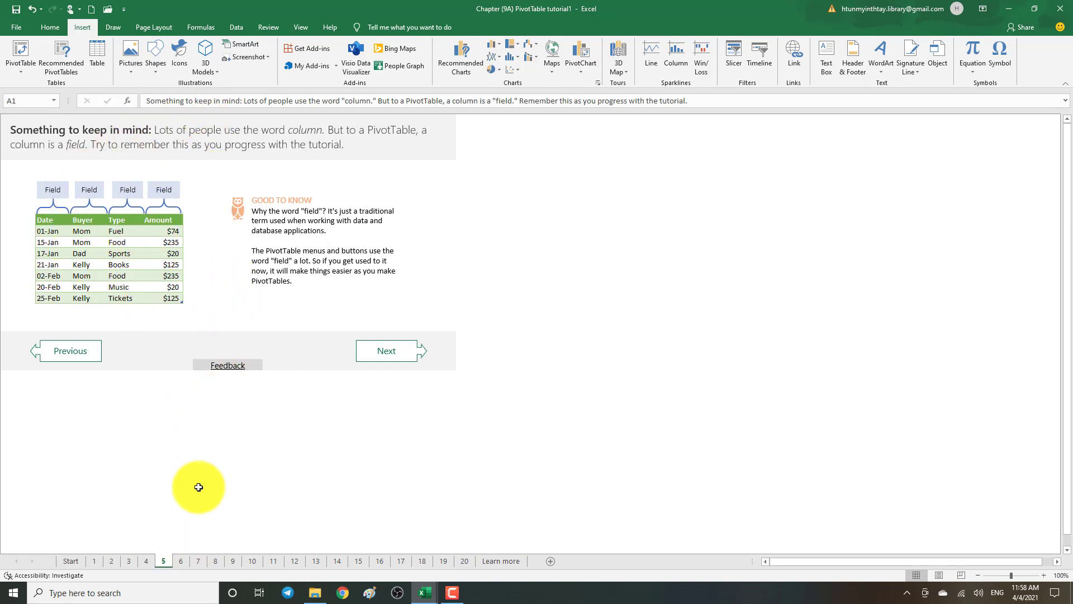
left_click(175, 561)
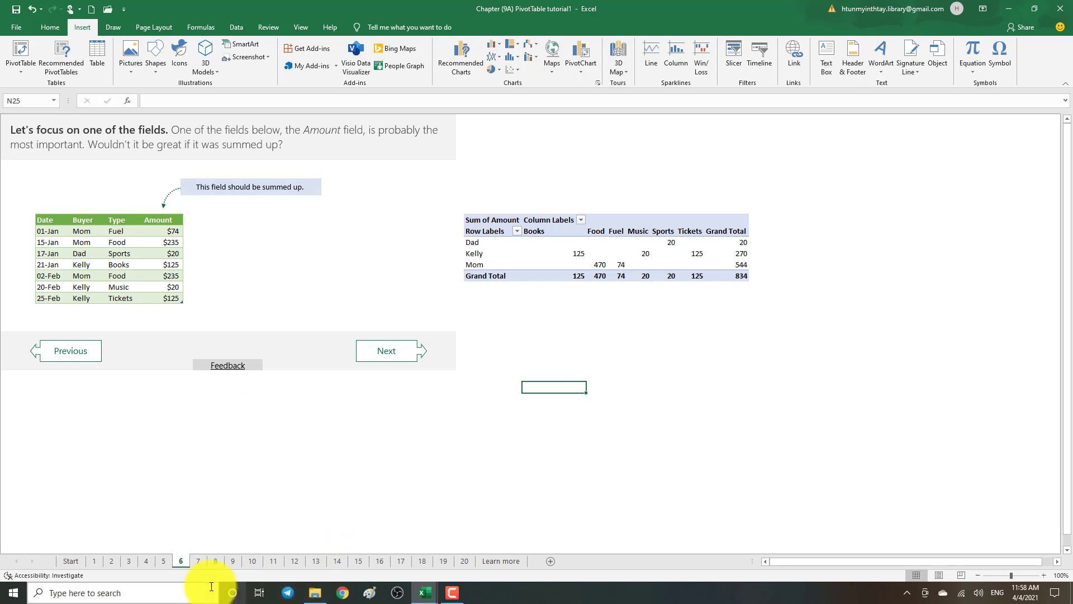
left_click(193, 561)
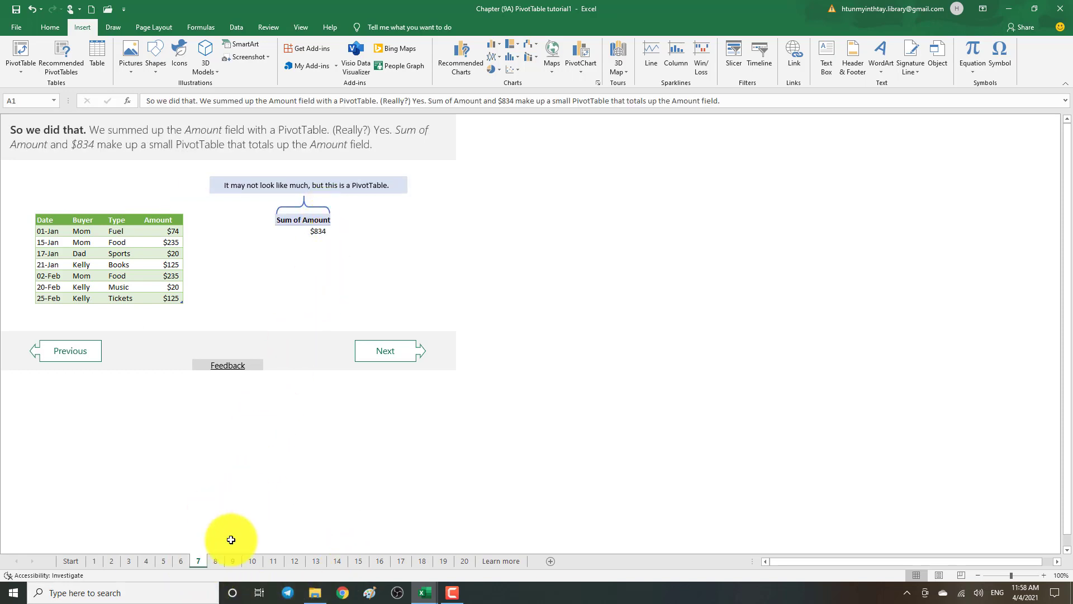
left_click(219, 561)
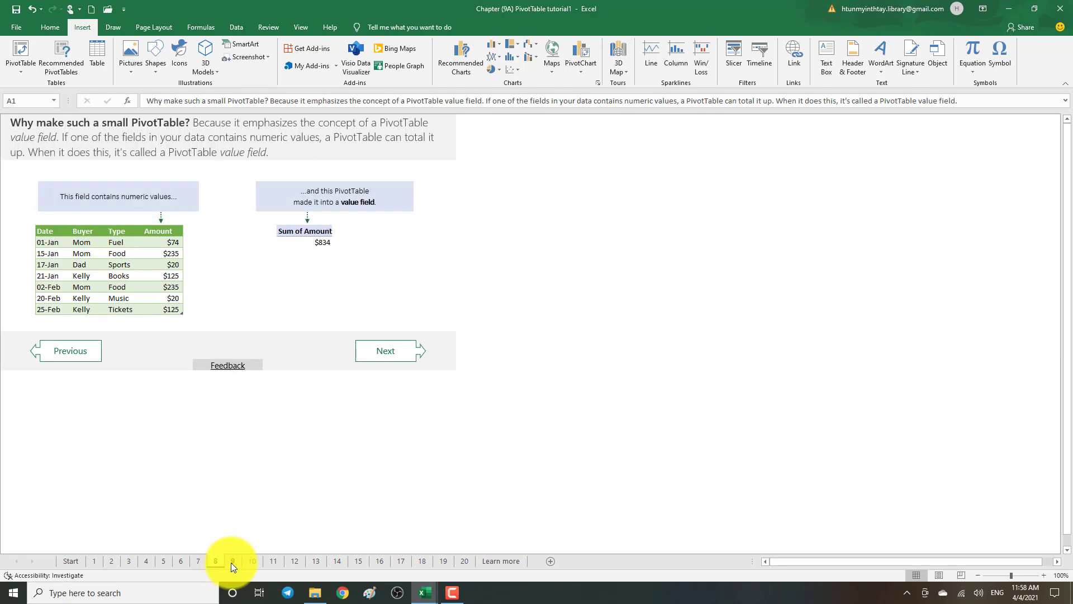
left_click(234, 562)
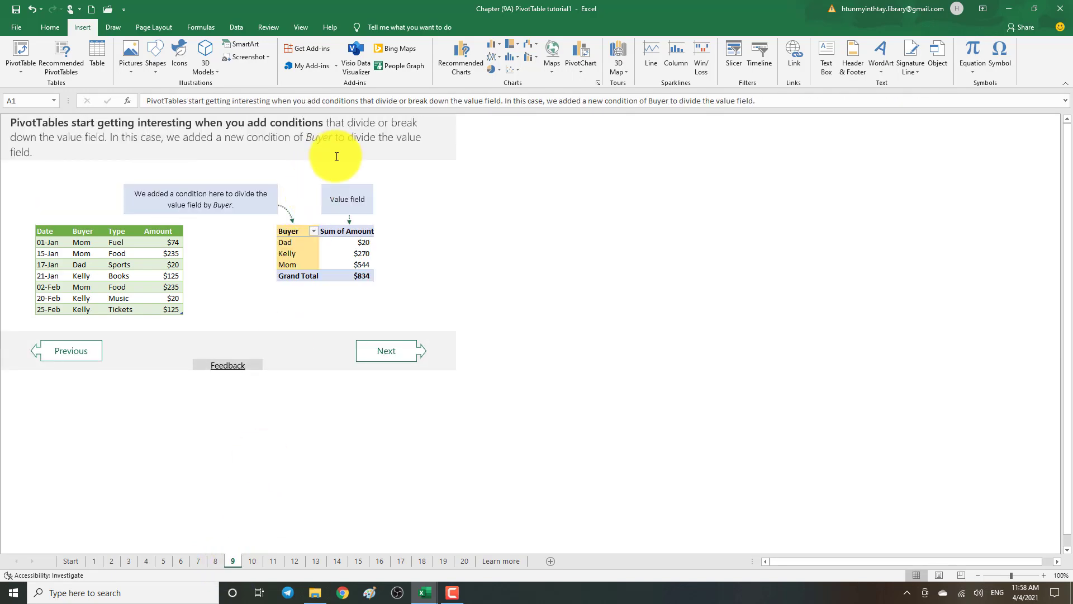
left_click(251, 561)
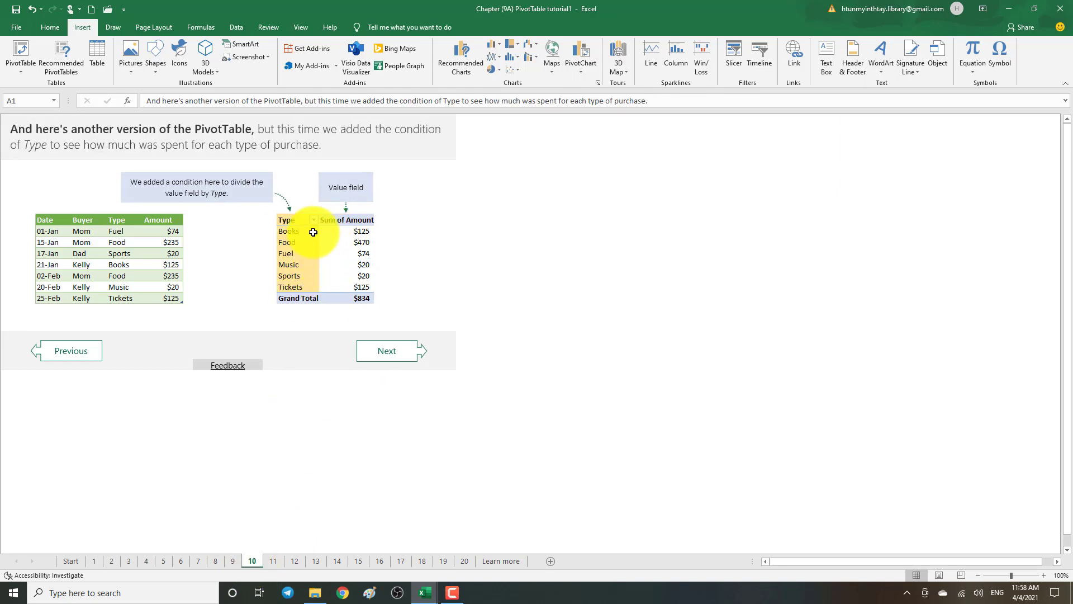
left_click(269, 564)
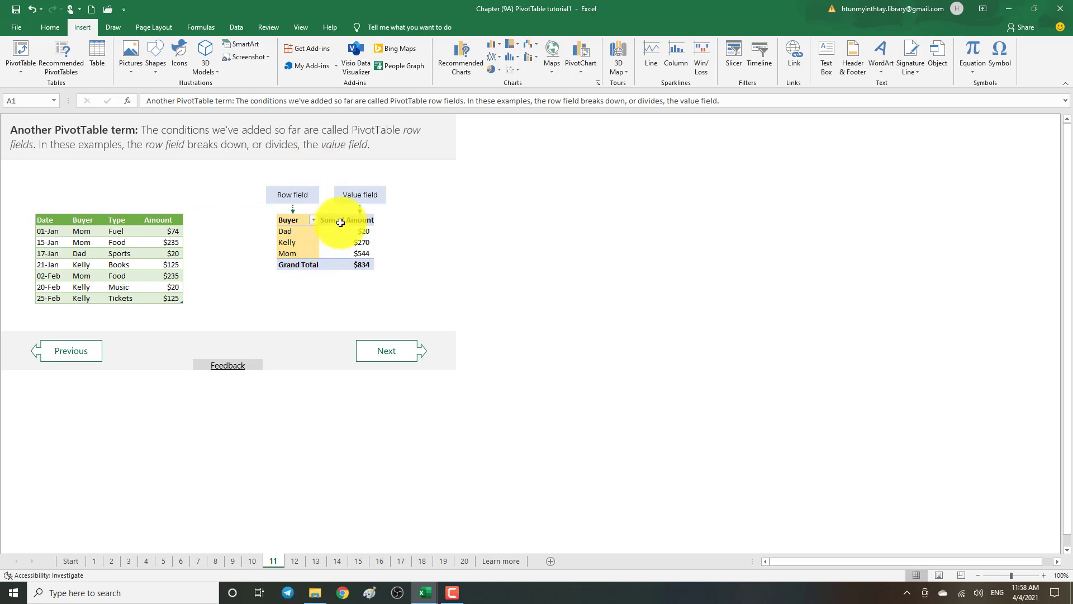
left_click(292, 560)
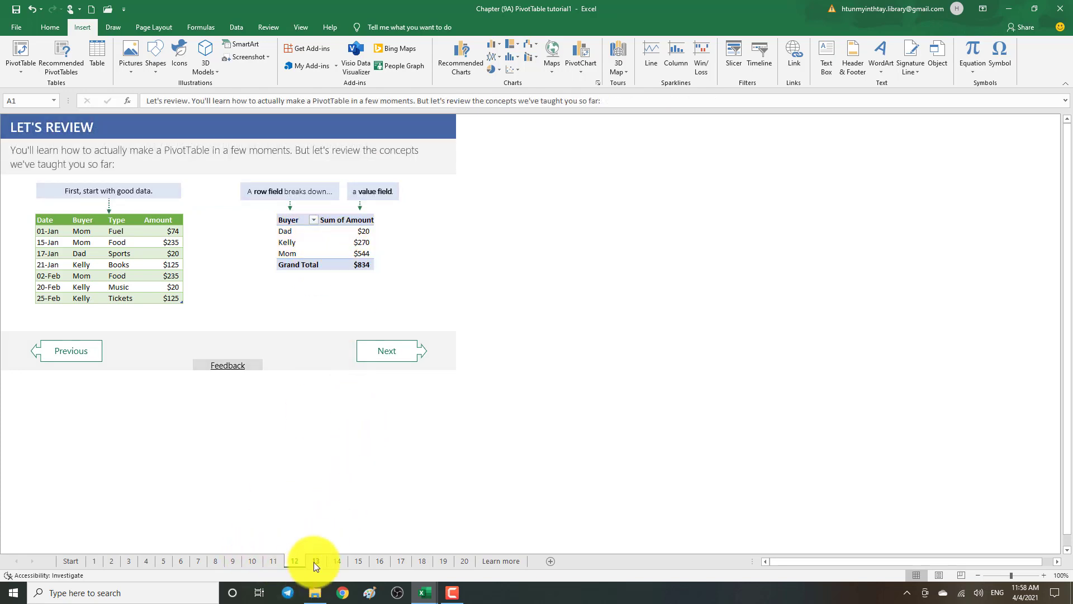
- Read through lessons 13 to 20 on the PivotTable Fields list and creating PivotTables, ending on the Learn more sheet
left_click(314, 562)
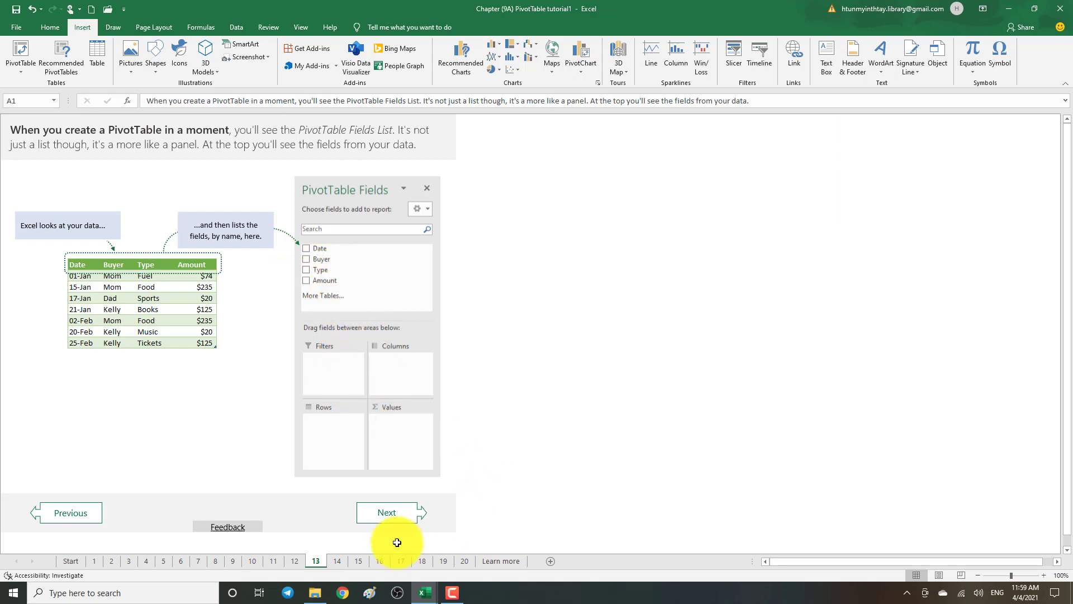
left_click(367, 514)
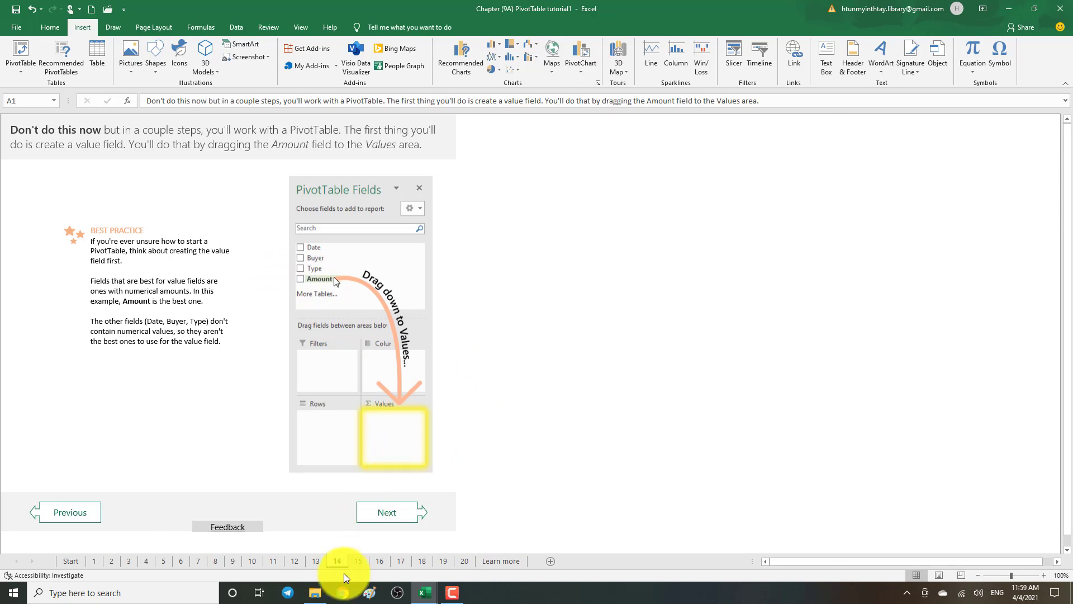
left_click(368, 510)
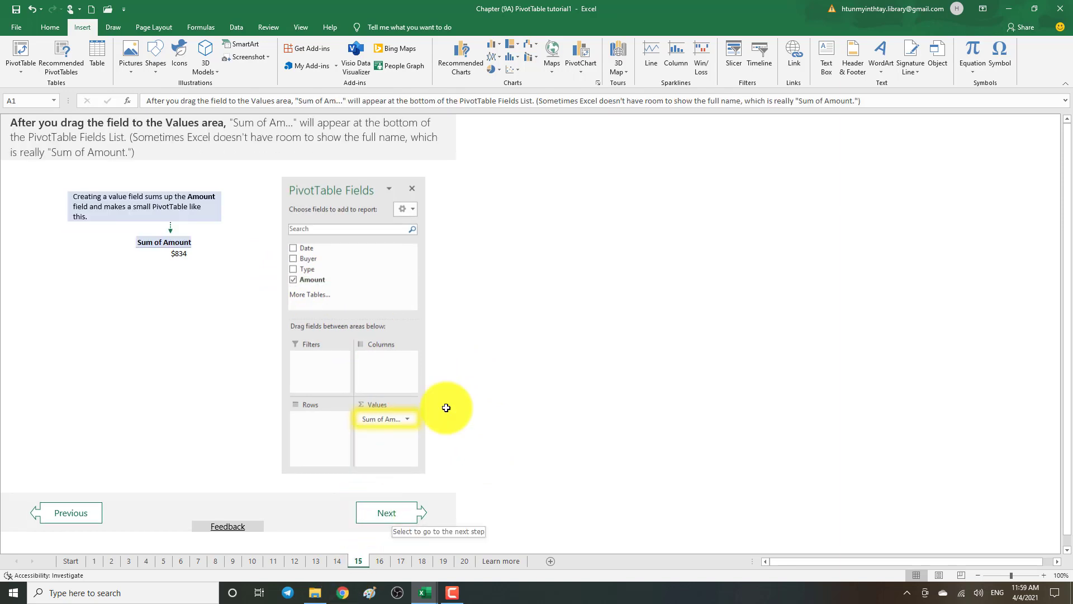
left_click(380, 517)
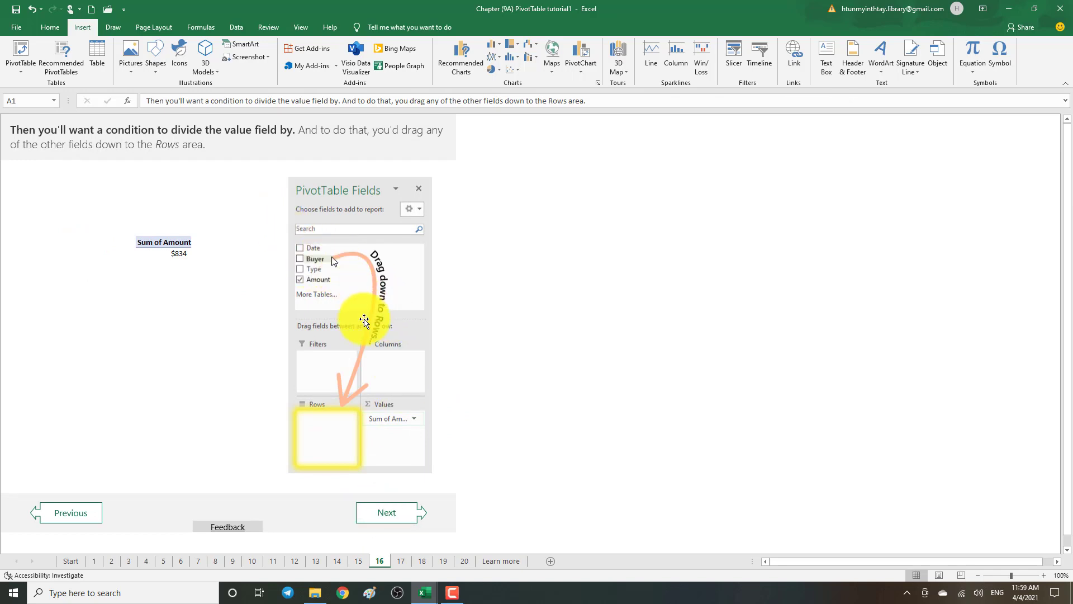
left_click(384, 516)
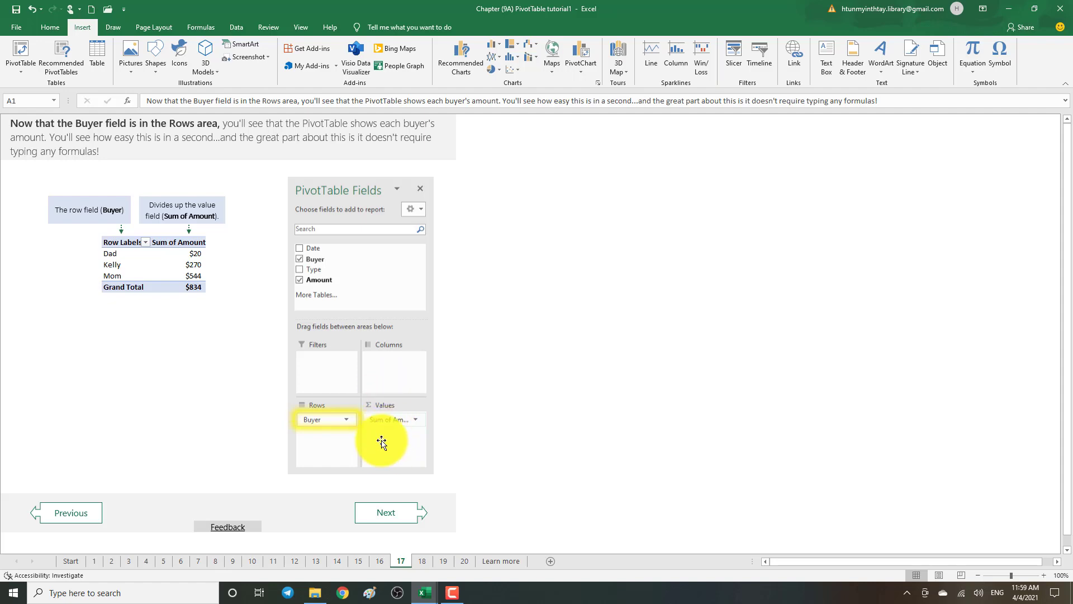
left_click(384, 518)
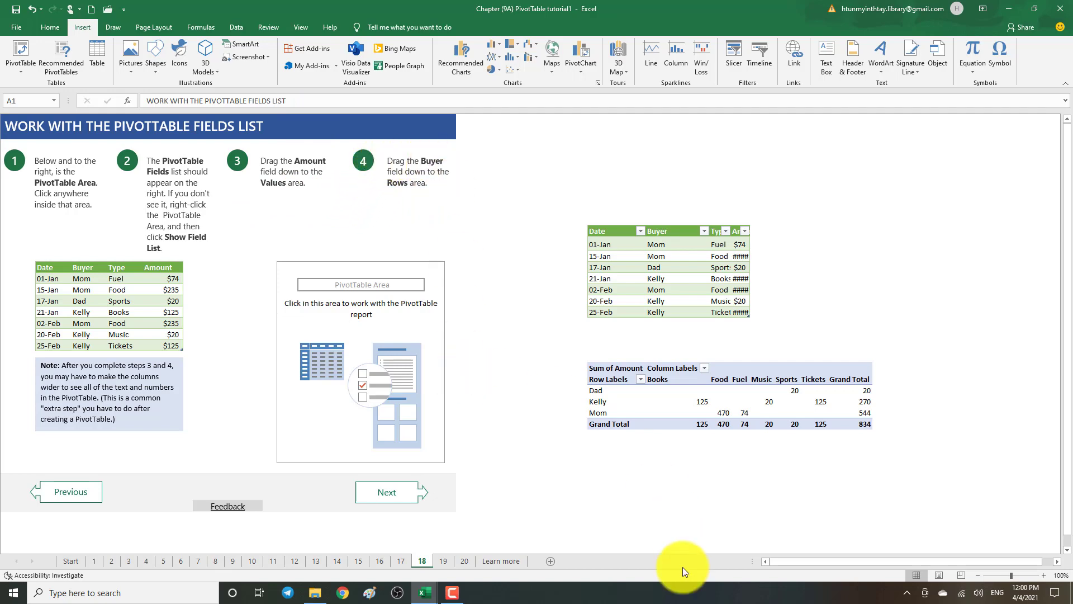
left_click(372, 495)
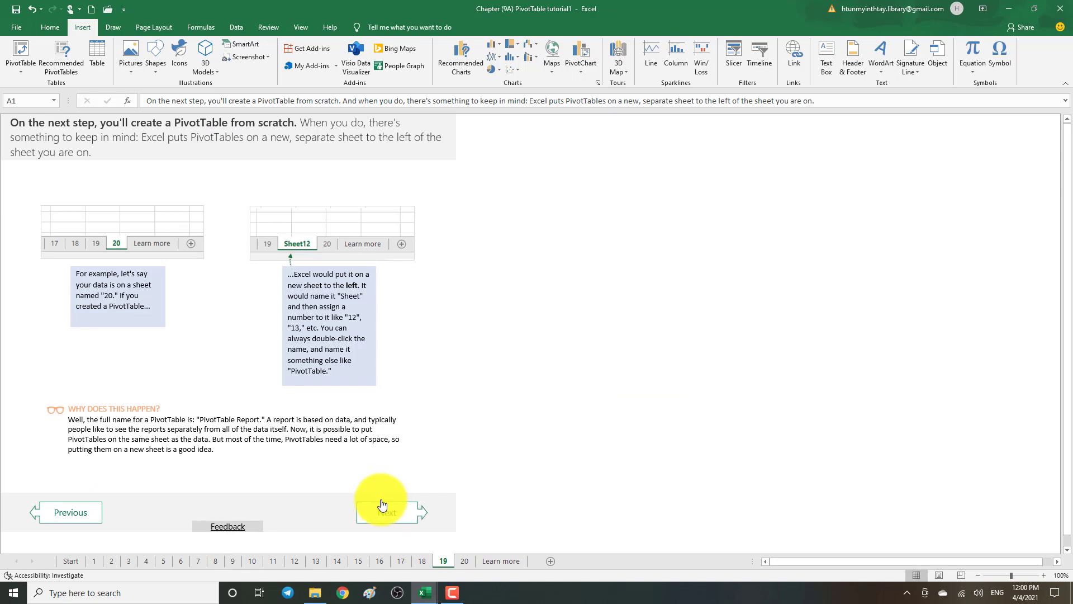
left_click(388, 515)
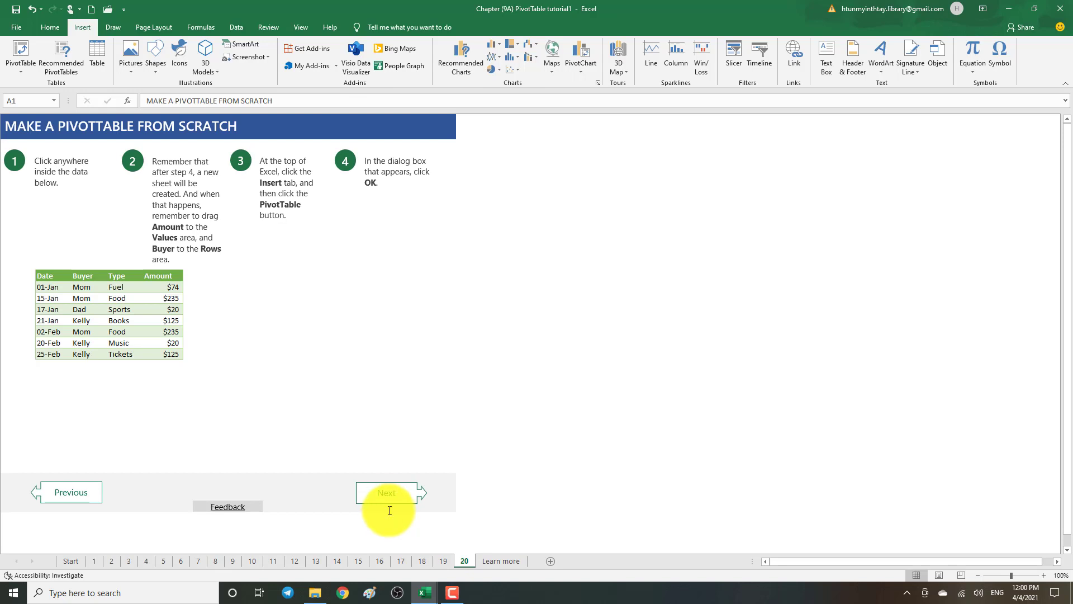
left_click(389, 497)
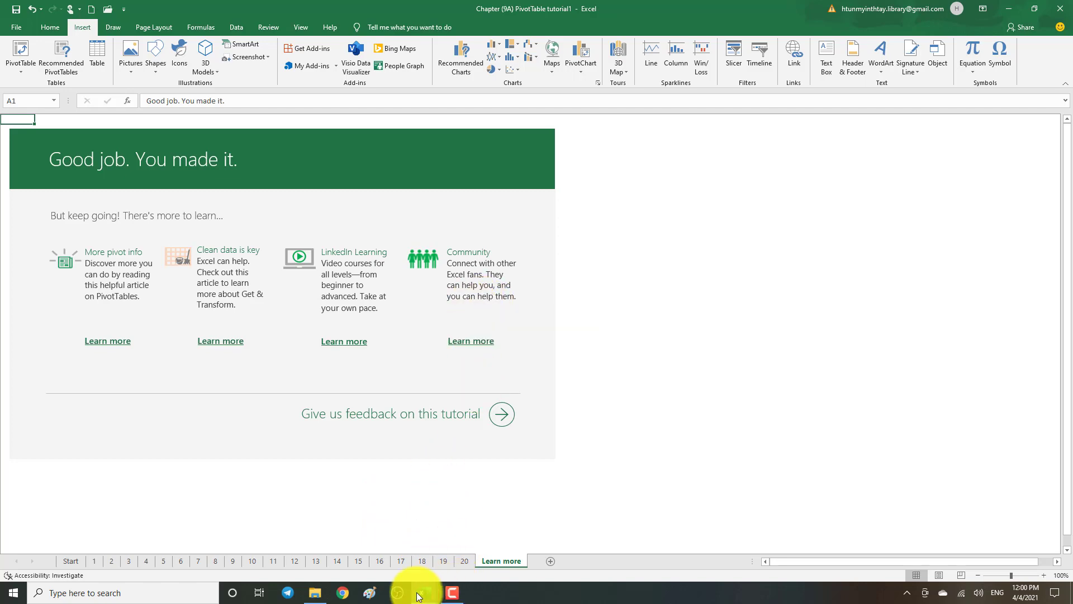
- Switch to the Master Joint List,15-Feb-21 workbook and look over the rows of the Master Joint sheet
mouse_move(419, 596)
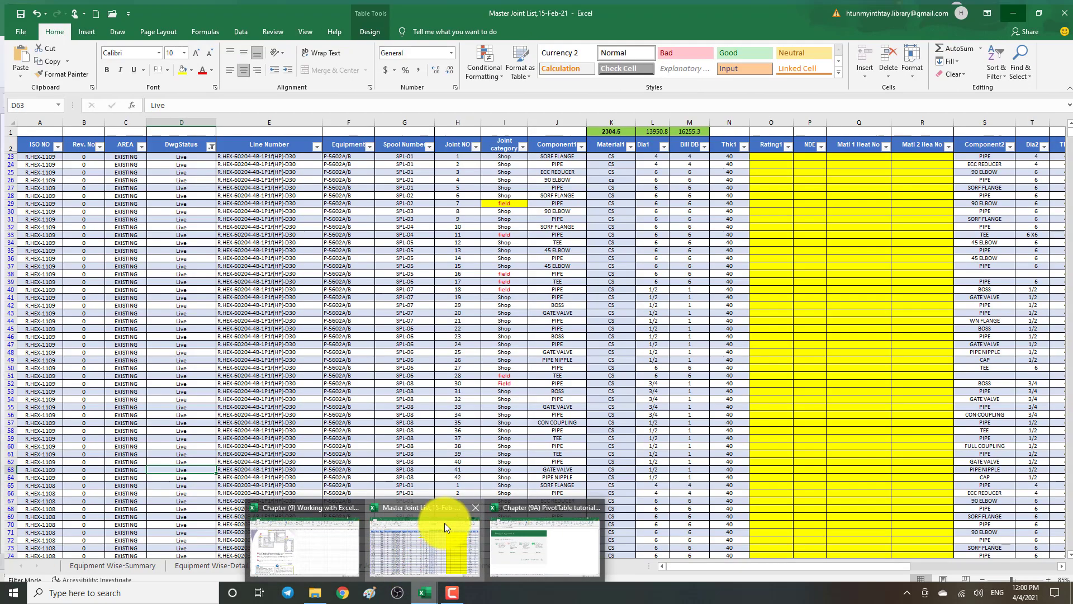
left_click(445, 522)
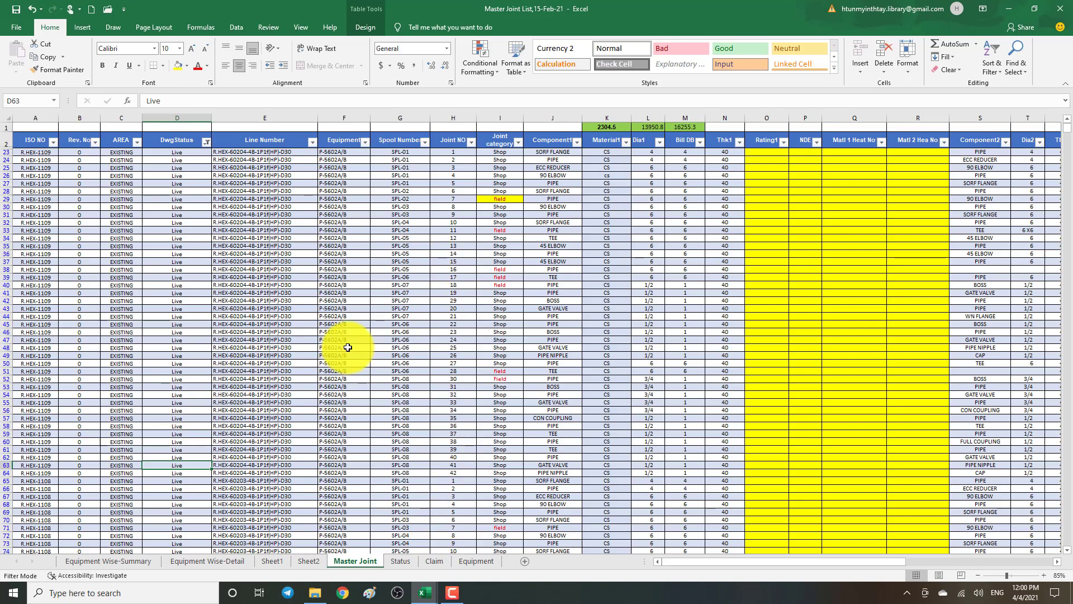
scroll(347, 347, "down", 2)
scroll(347, 343, "up", 2)
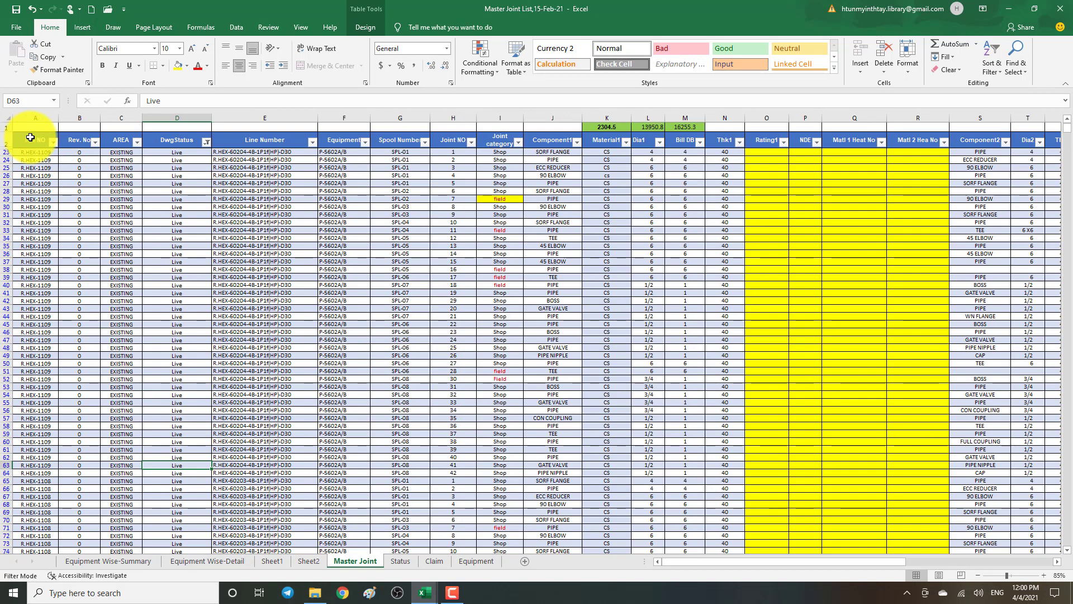
- Go through the Master Joint table's column headers from ISO NO across to Dia1
left_click(30, 137)
left_click(79, 139)
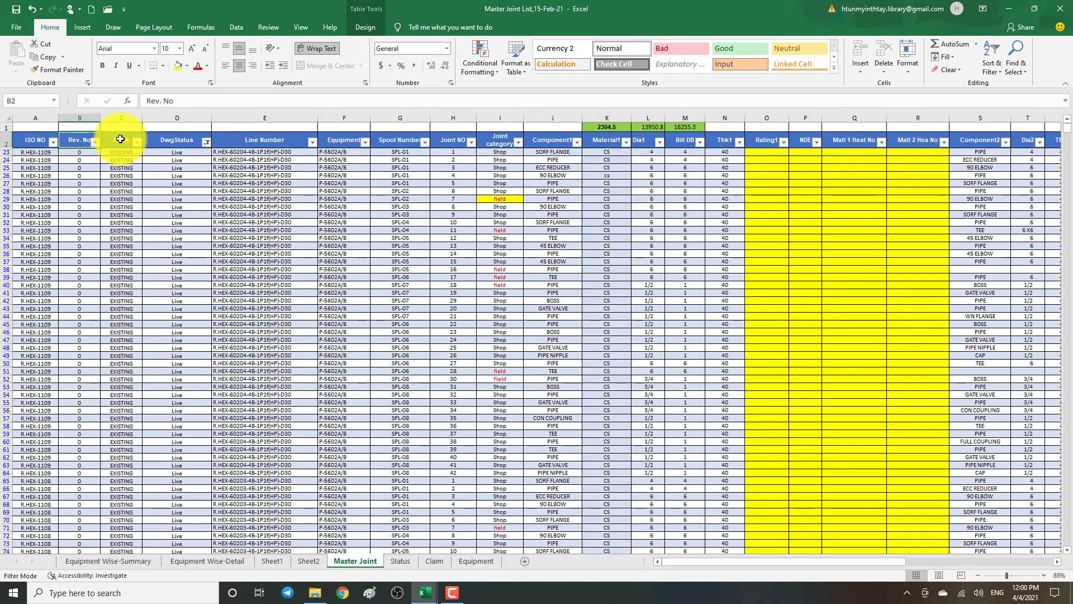
left_click(126, 138)
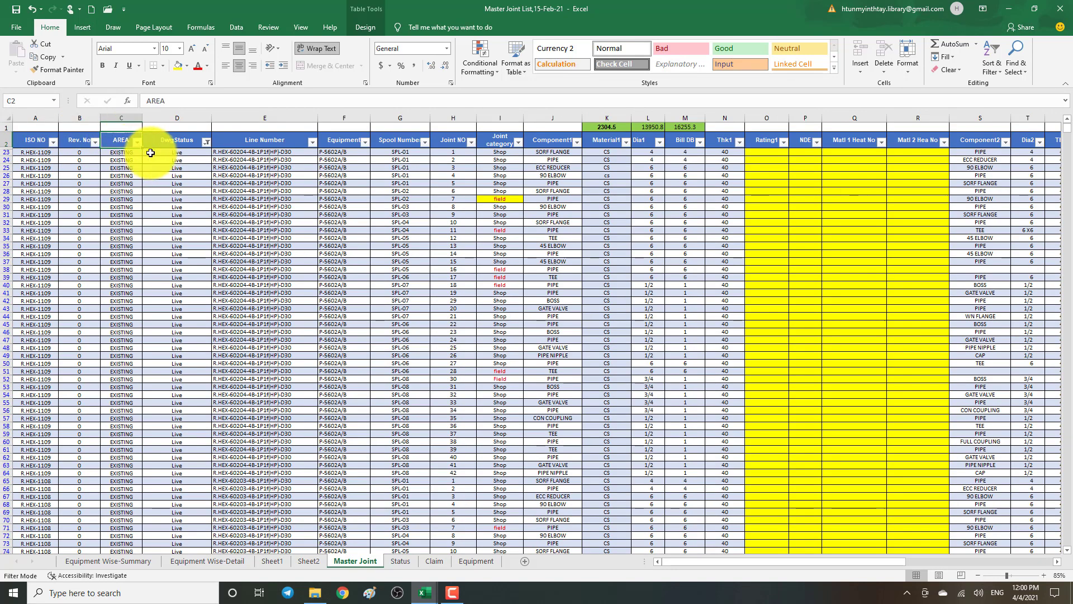
left_click(249, 140)
left_click(347, 141)
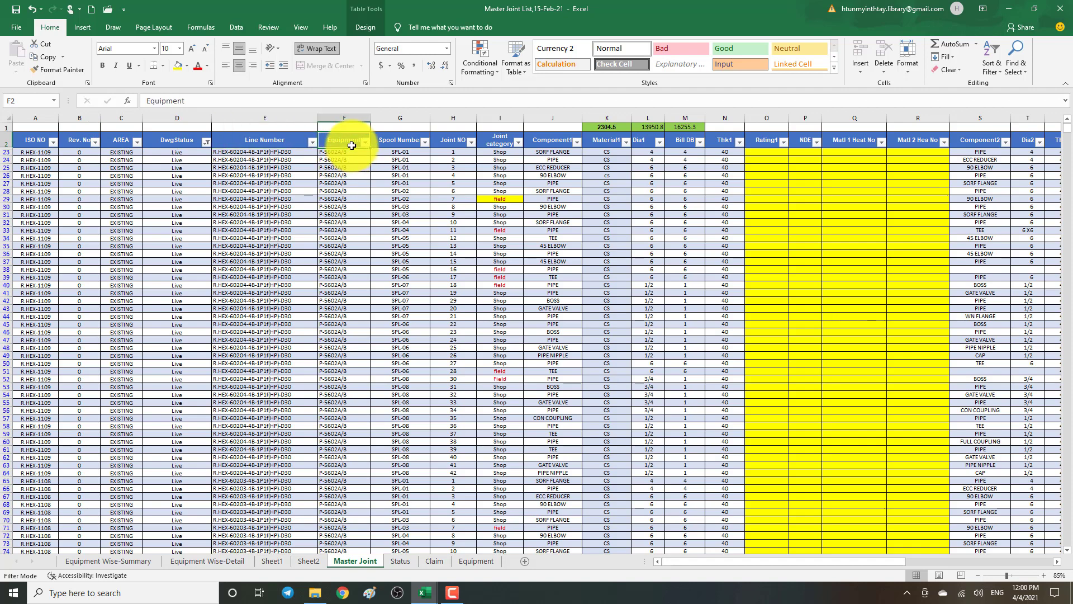
left_click(407, 143)
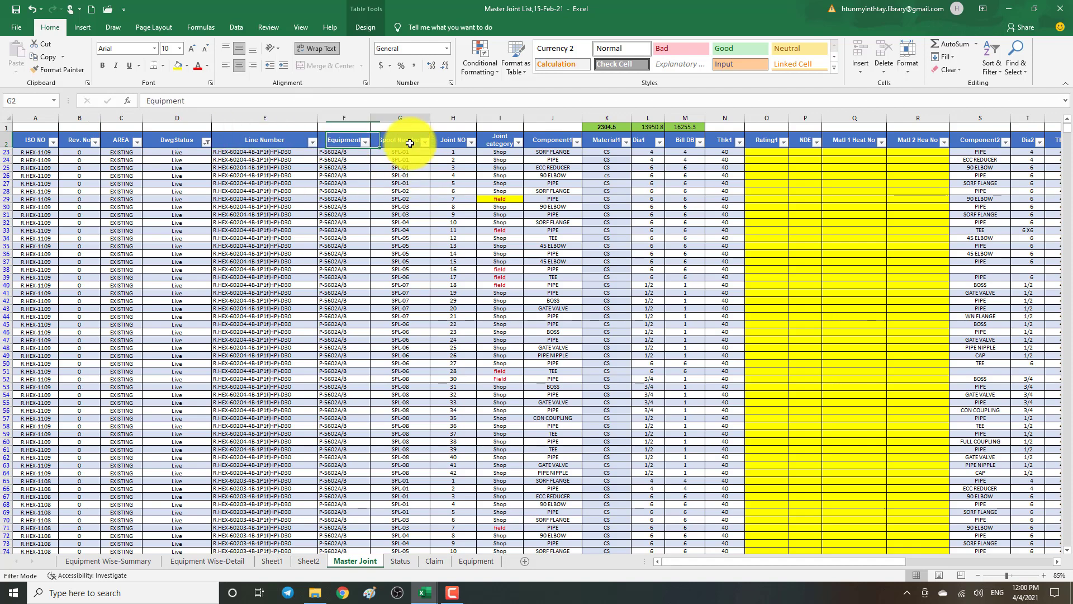
left_click(453, 139)
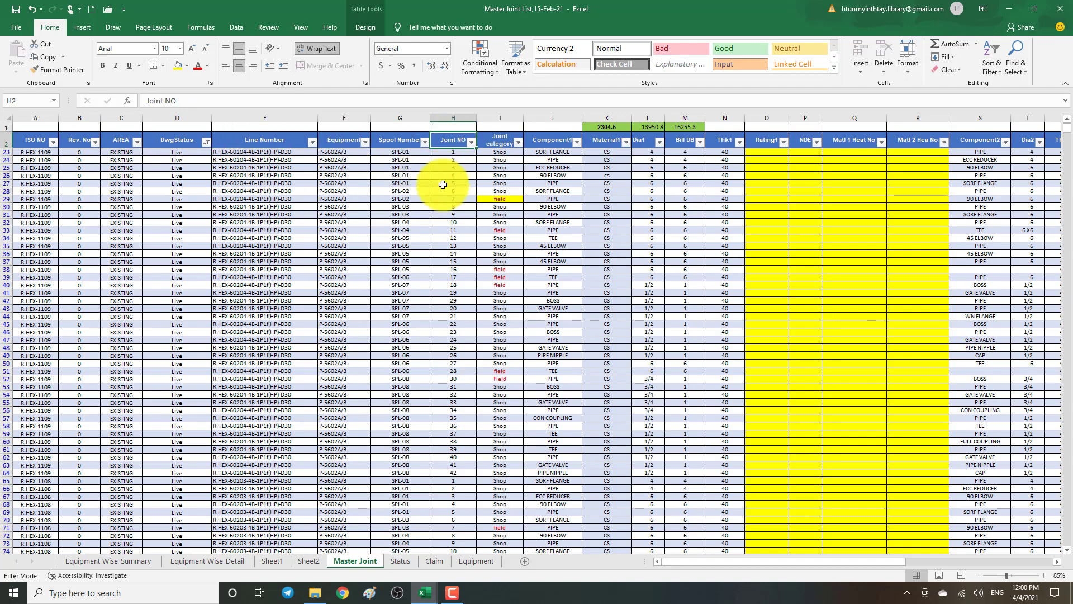
left_click(497, 139)
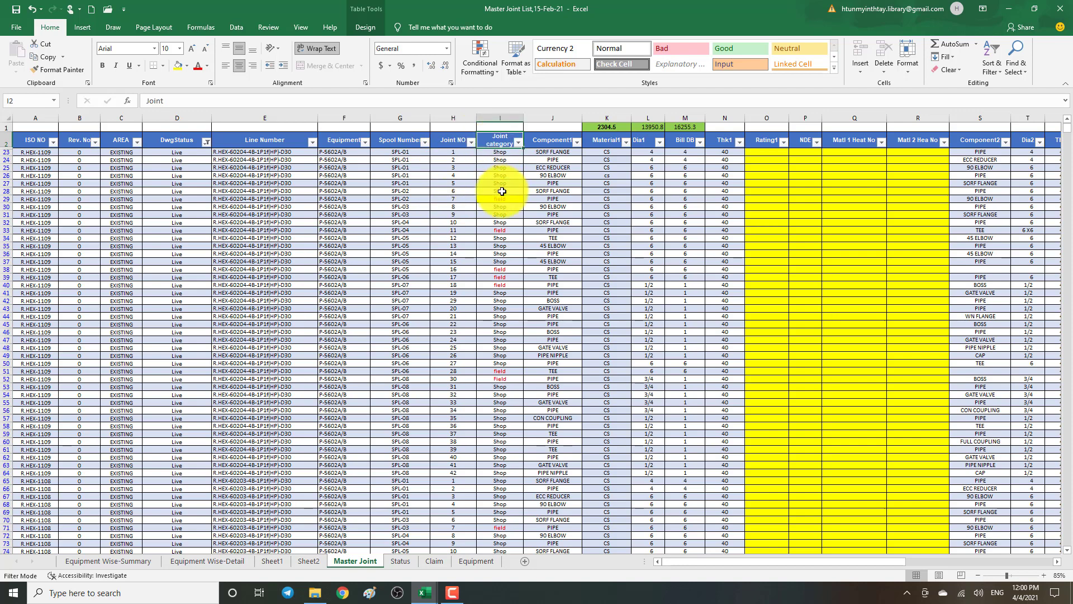
left_click(548, 140)
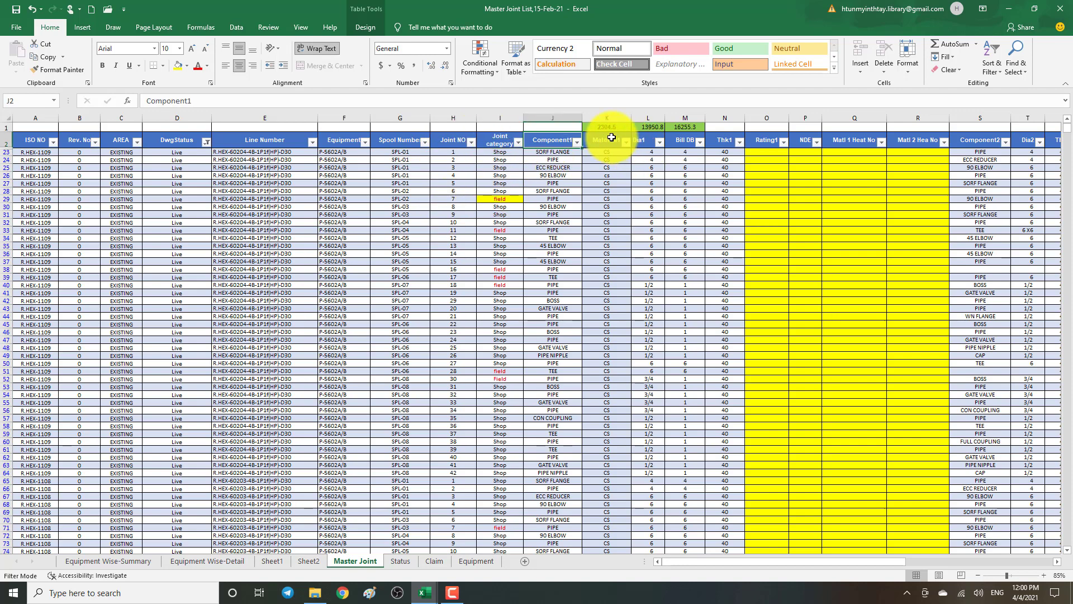
left_click(612, 137)
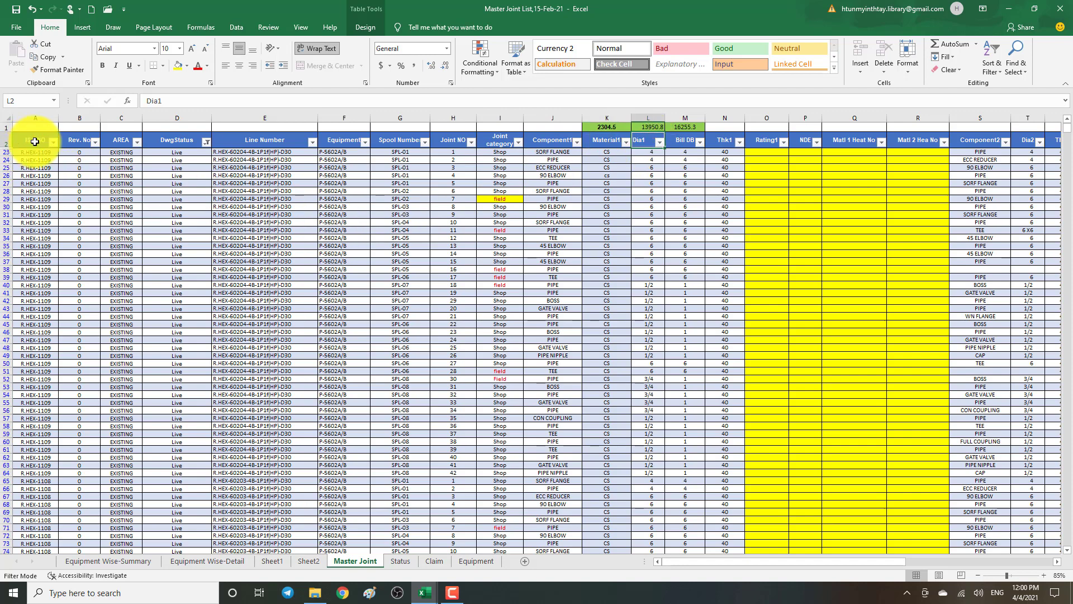
- Create a PivotTable from the Master Joint table (TblMasterJt) on a new worksheet
left_click_drag(33, 141, 694, 508)
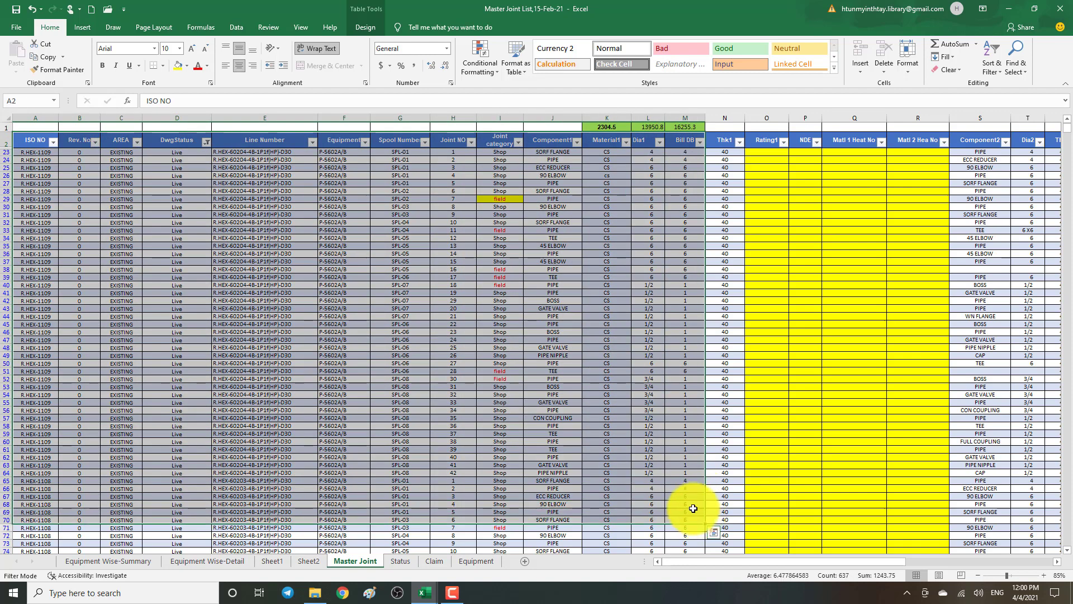
left_click(83, 26)
left_click(19, 57)
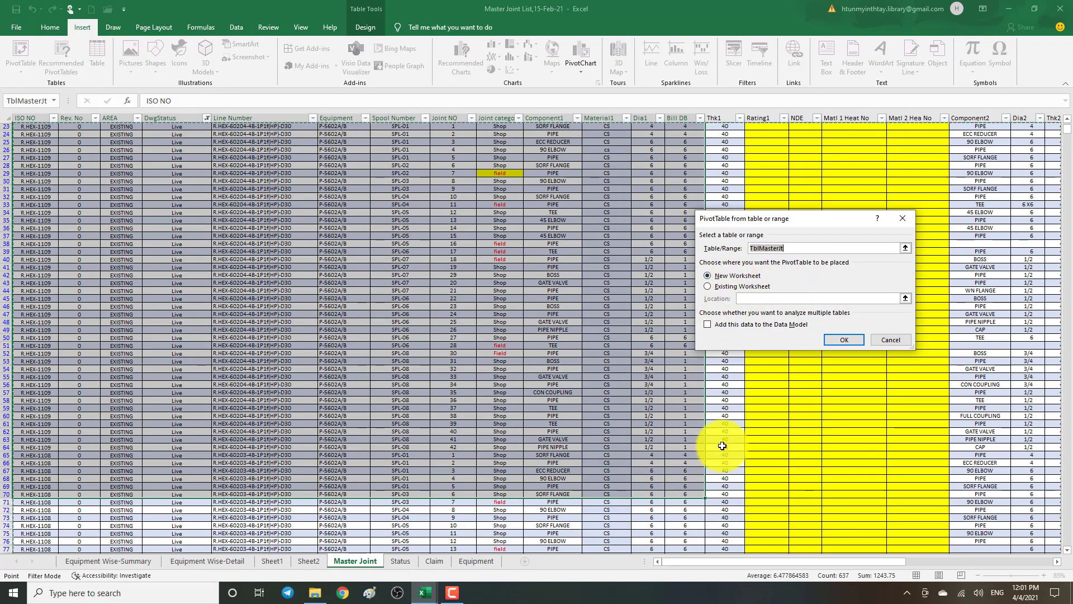
left_click(848, 342)
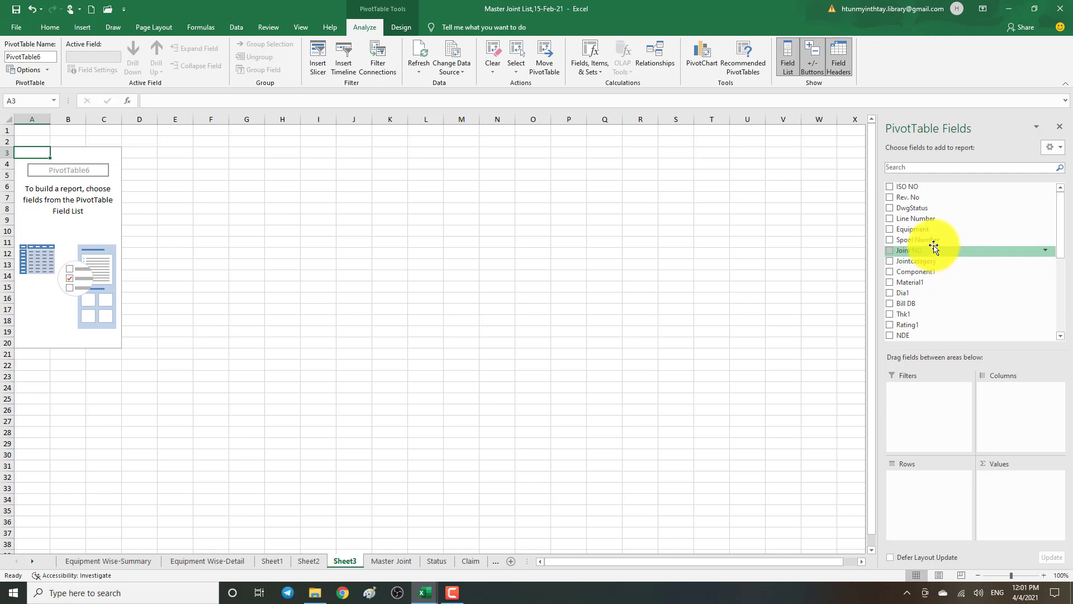
- Add Equipment as the PivotTable's row field and Material1 as its column field
left_click_drag(928, 231, 933, 481)
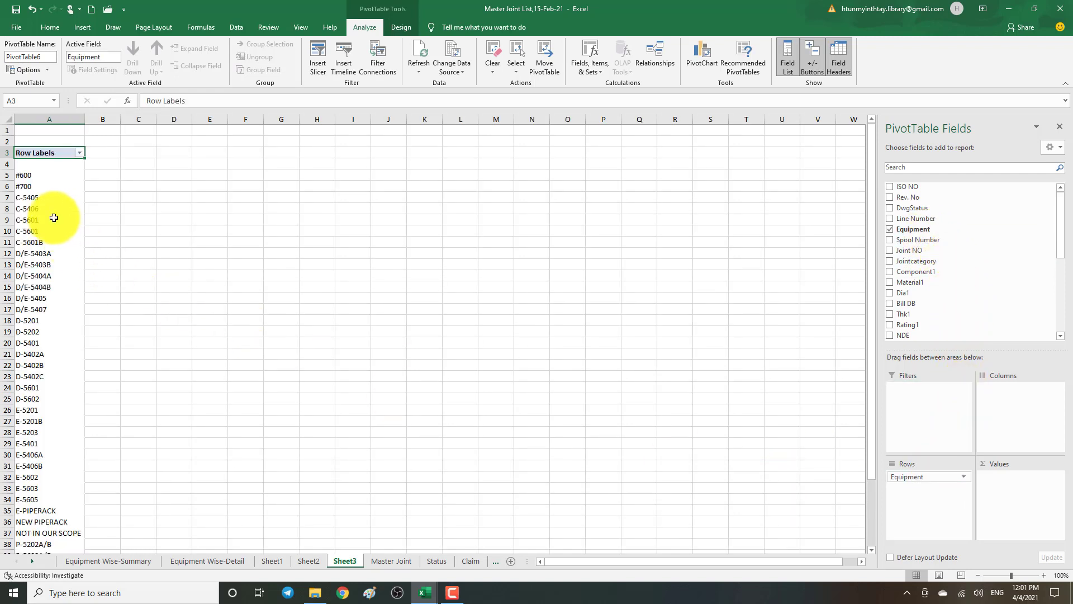
scroll(44, 312, "down", 1)
scroll(44, 312, "down", 10)
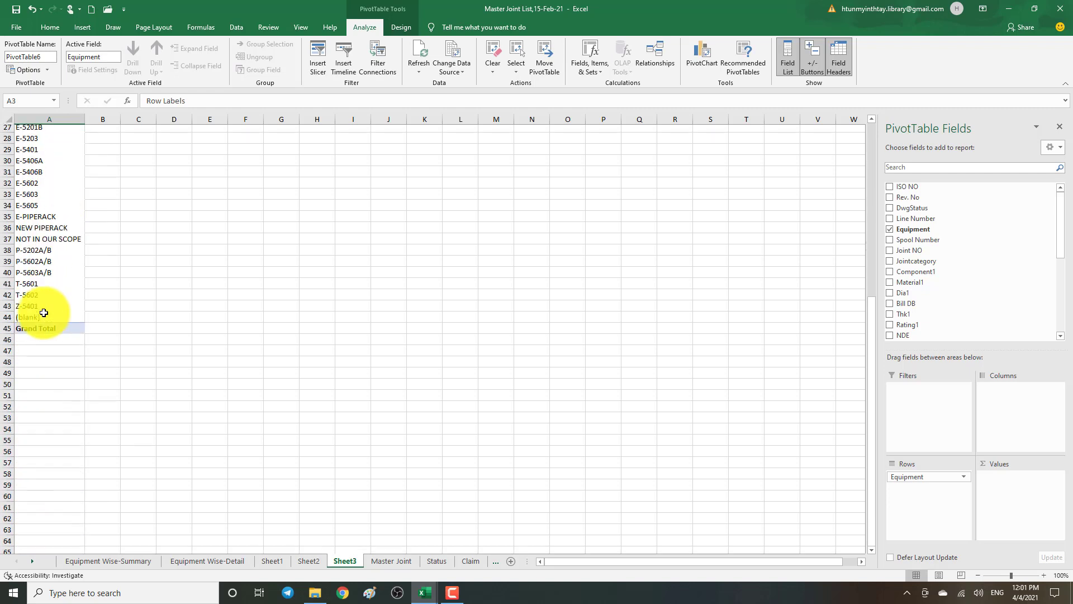
scroll(44, 312, "up", 10)
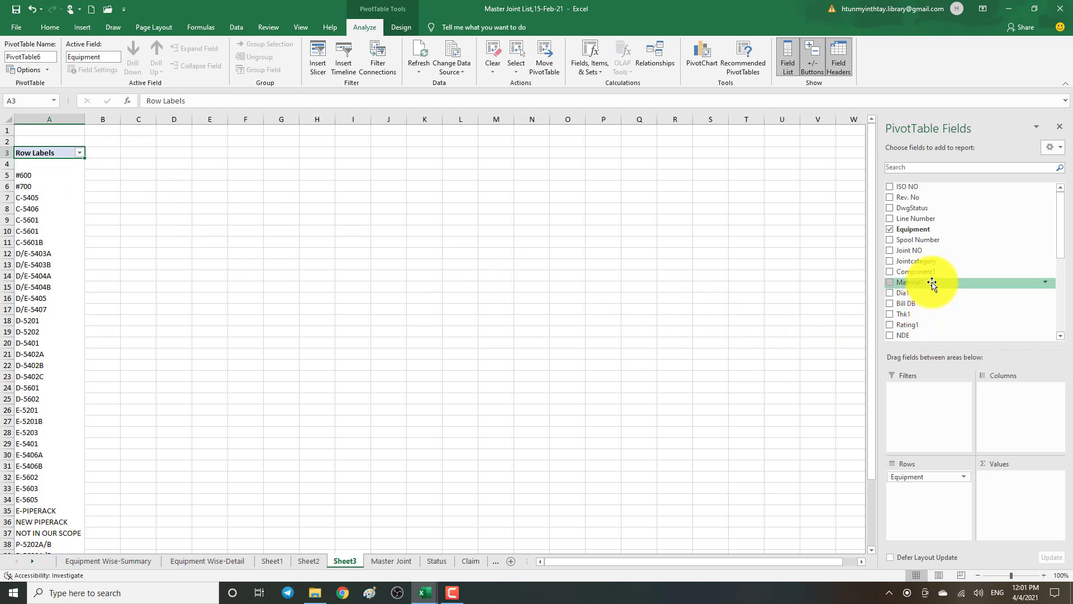
left_click_drag(933, 282, 1010, 390)
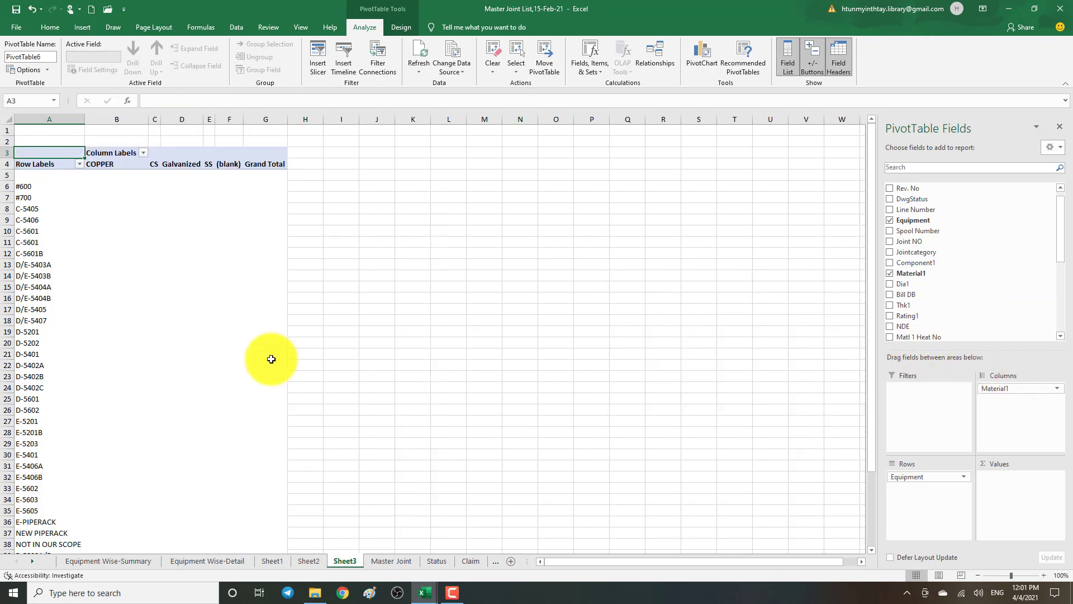
scroll(194, 351, "down", 4)
scroll(194, 351, "up", 4)
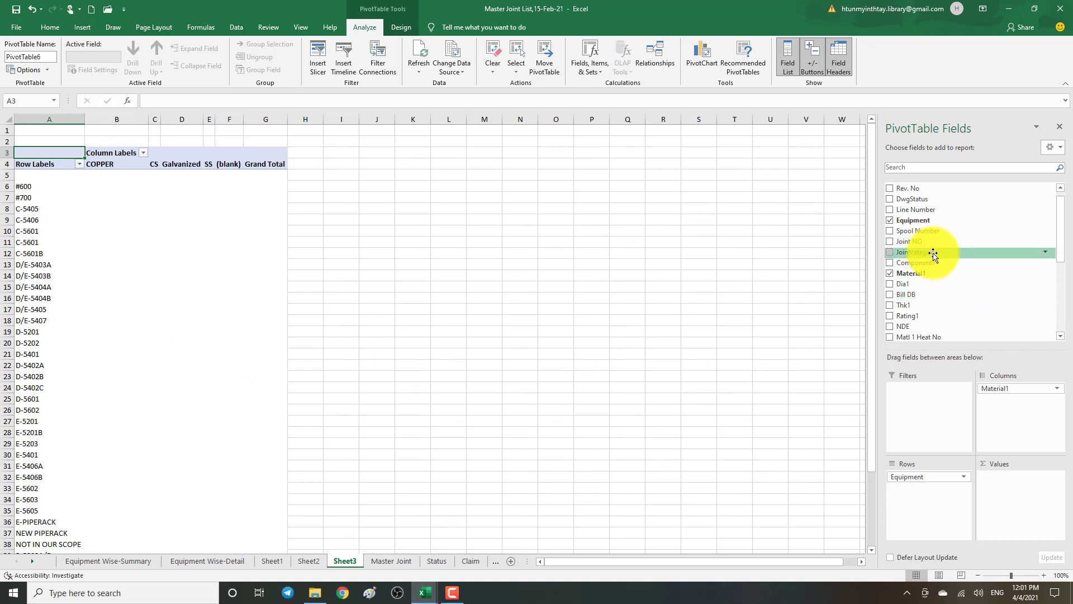
- Add Dia2 to the PivotTable as the value field, summarized by count
scroll(933, 241, "down", 1)
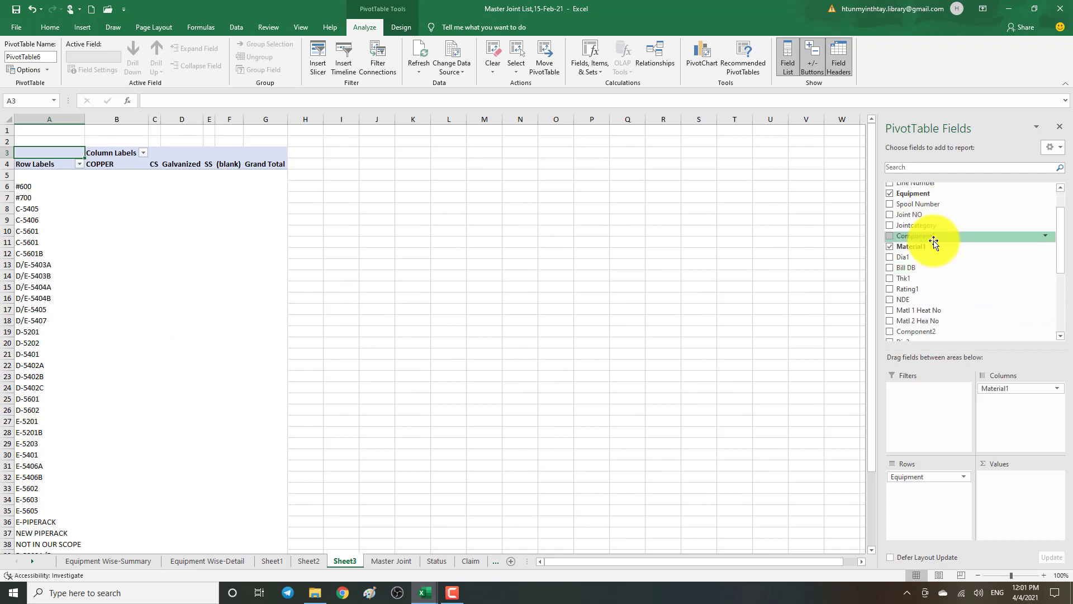
scroll(933, 241, "down", 5)
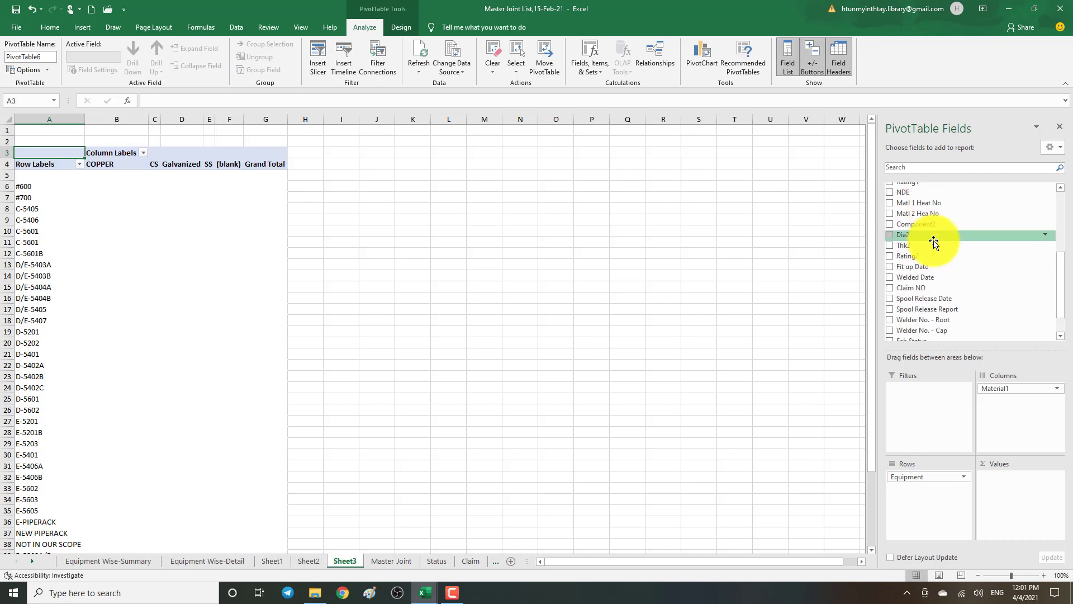
scroll(972, 256, "up", 1)
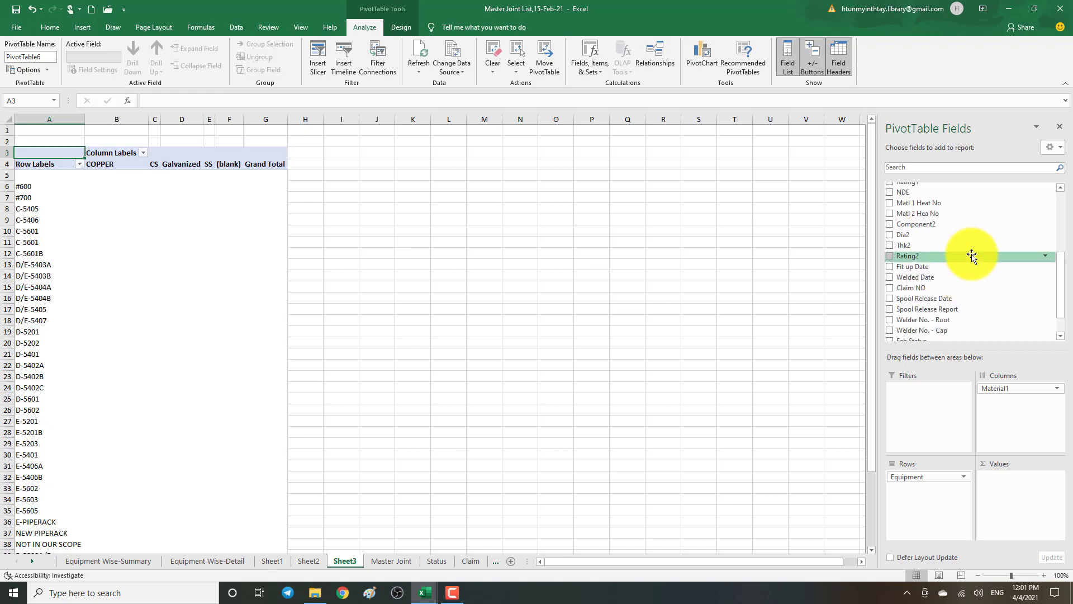
scroll(971, 255, "up", 1)
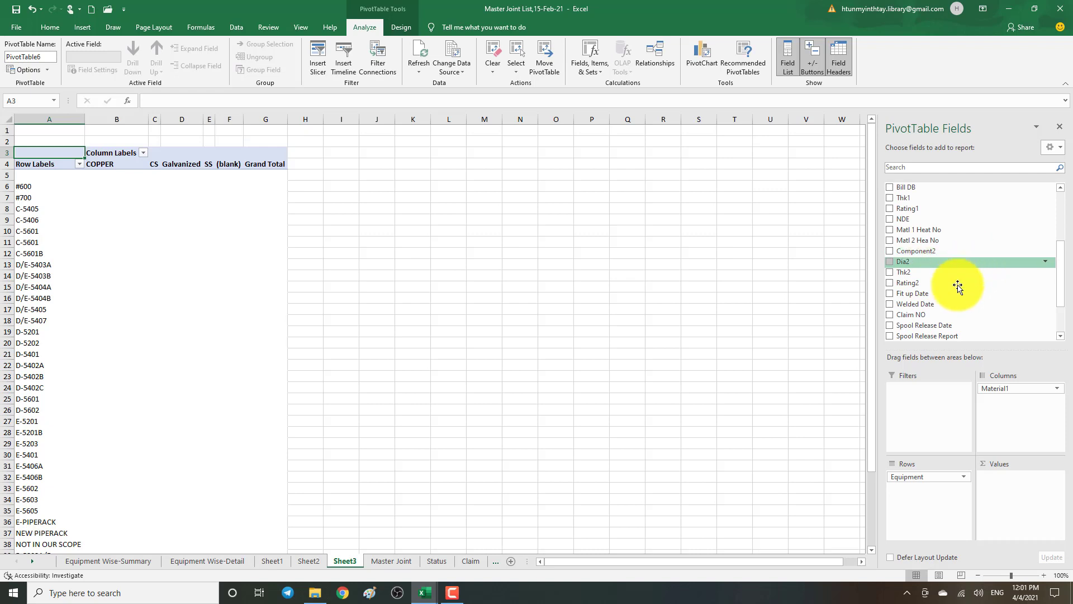
left_click_drag(924, 265, 999, 475)
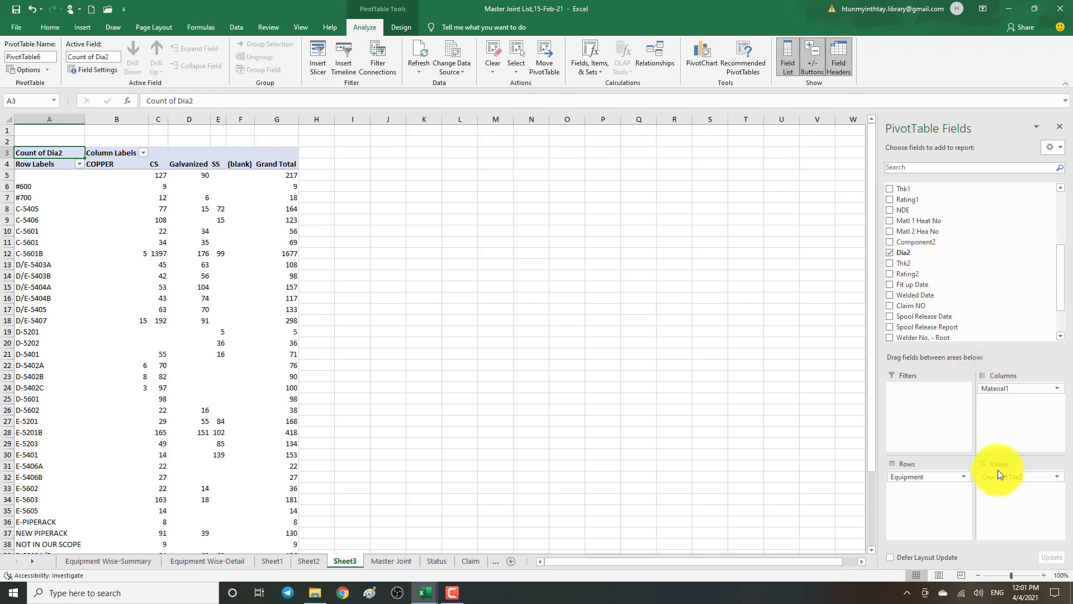
- Examine the C-5405 row's counts for each material and its grand total
left_click(331, 253)
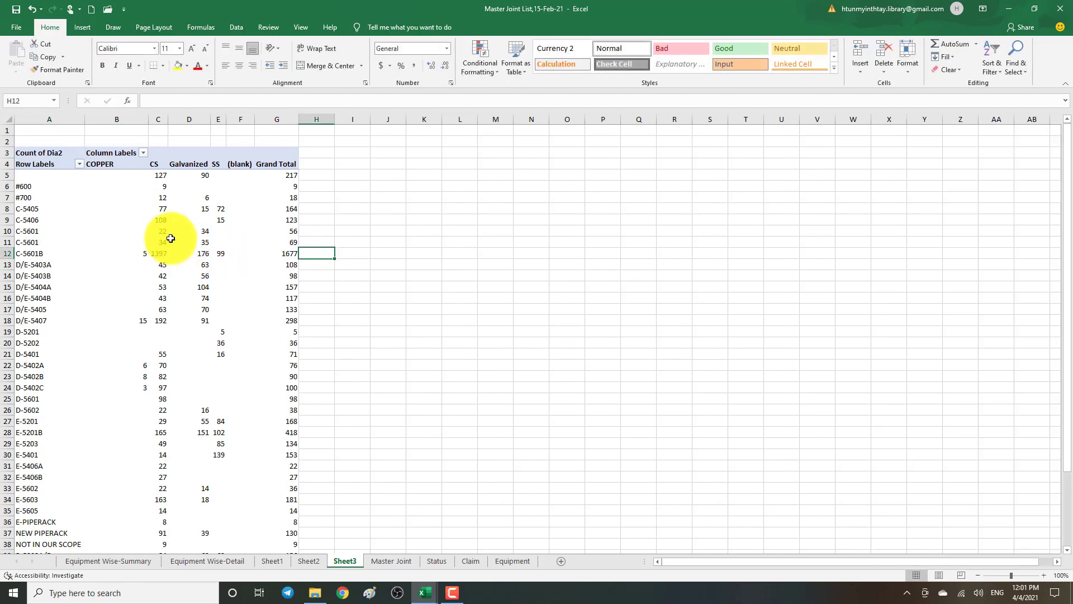
left_click(171, 235)
left_click(38, 211)
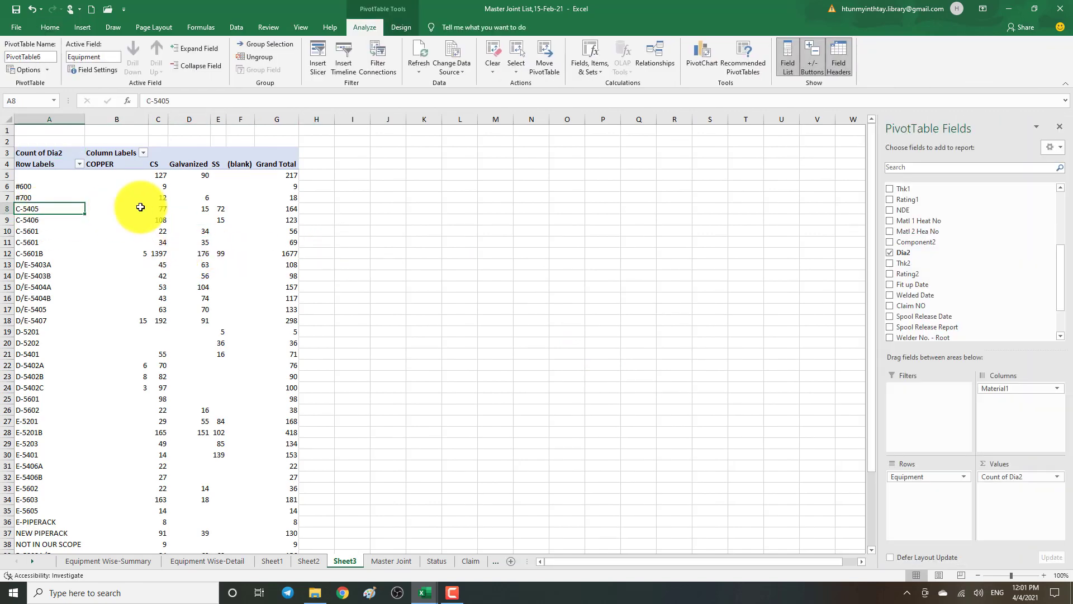
left_click(152, 208)
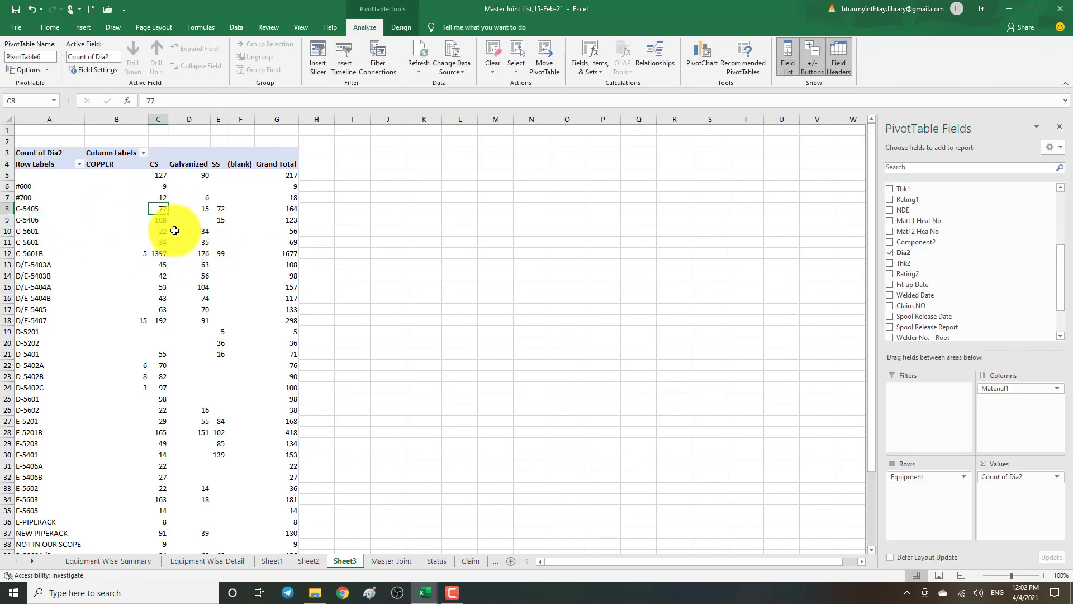
left_click(191, 209)
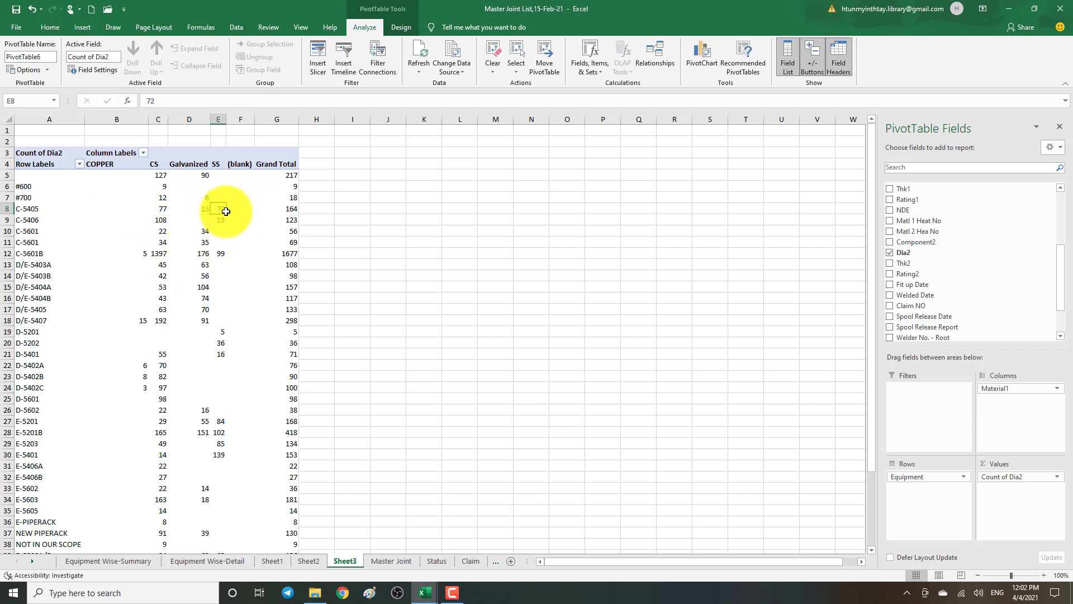
left_click(279, 209)
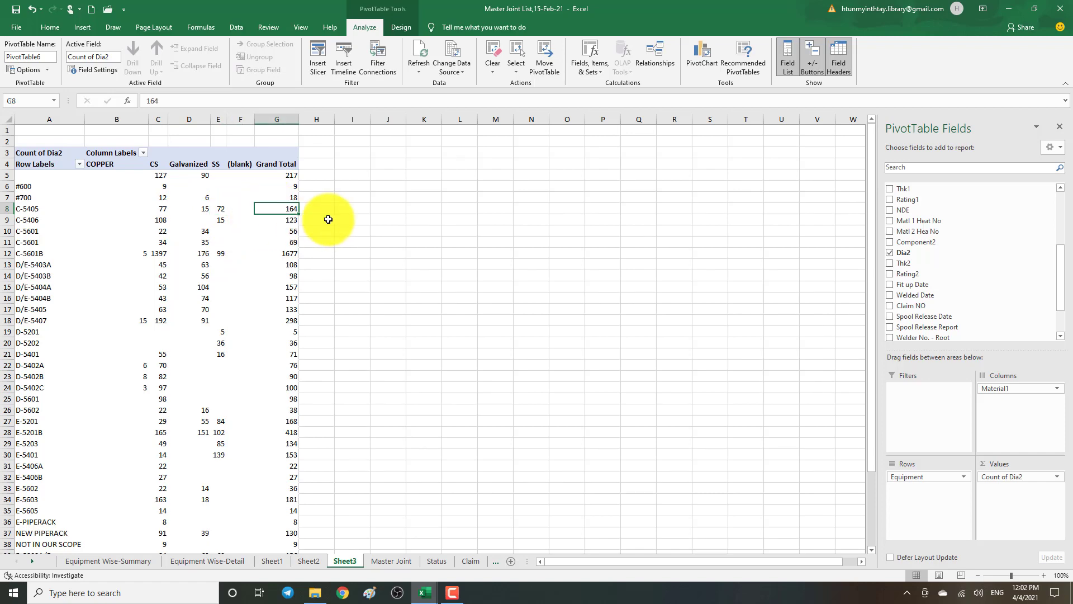
- Check the Grand Total row for each material and overall, and return to the Master Joint sheet
scroll(291, 262, "down", 4)
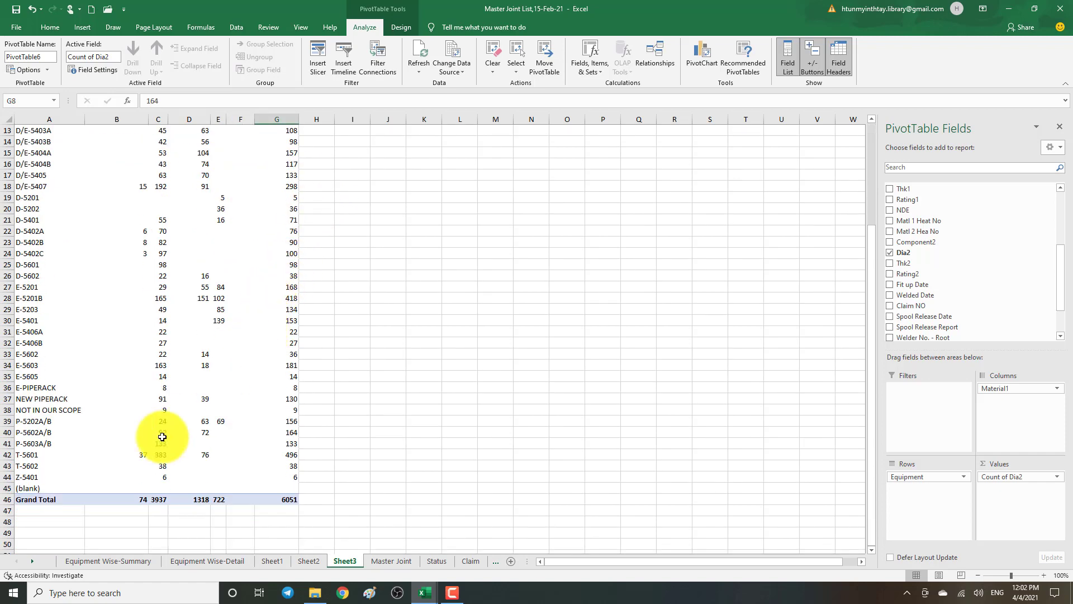
scroll(140, 428, "up", 4)
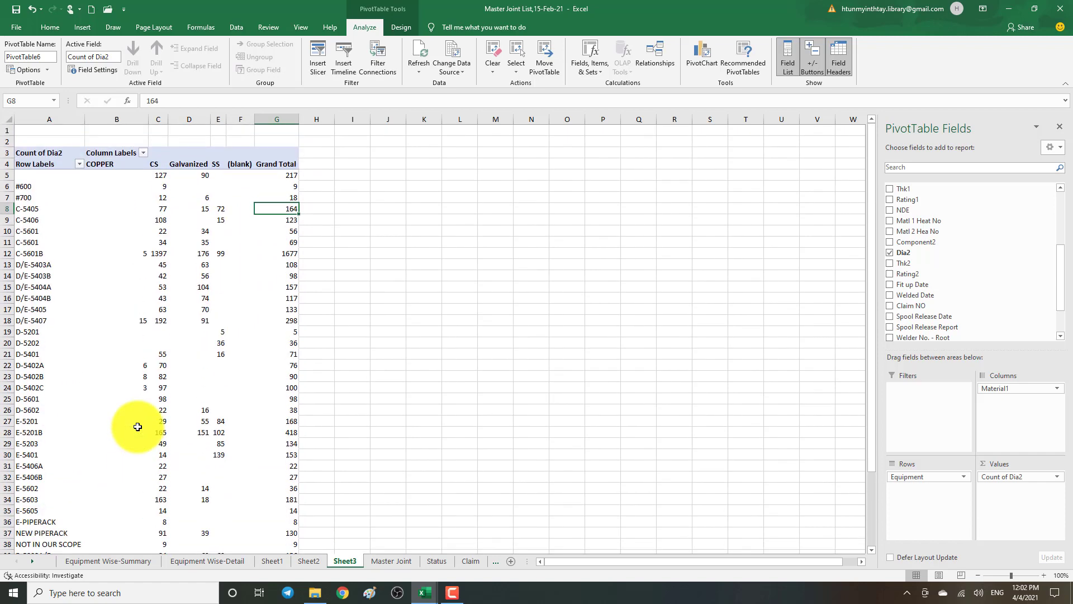
scroll(138, 427, "down", 5)
left_click(127, 466)
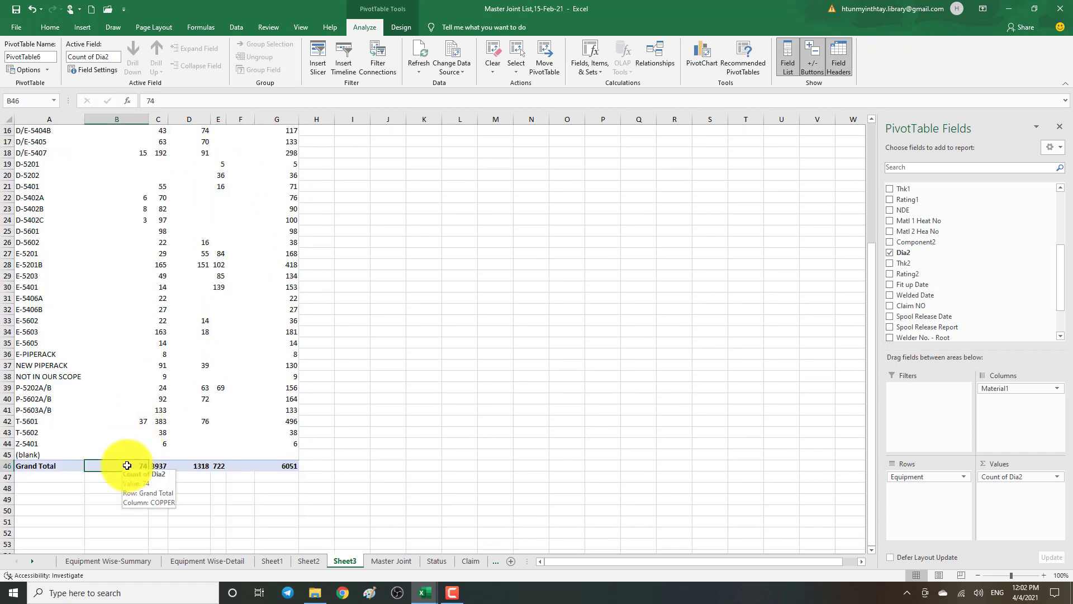
scroll(127, 466, "up", 5)
scroll(125, 464, "down", 4)
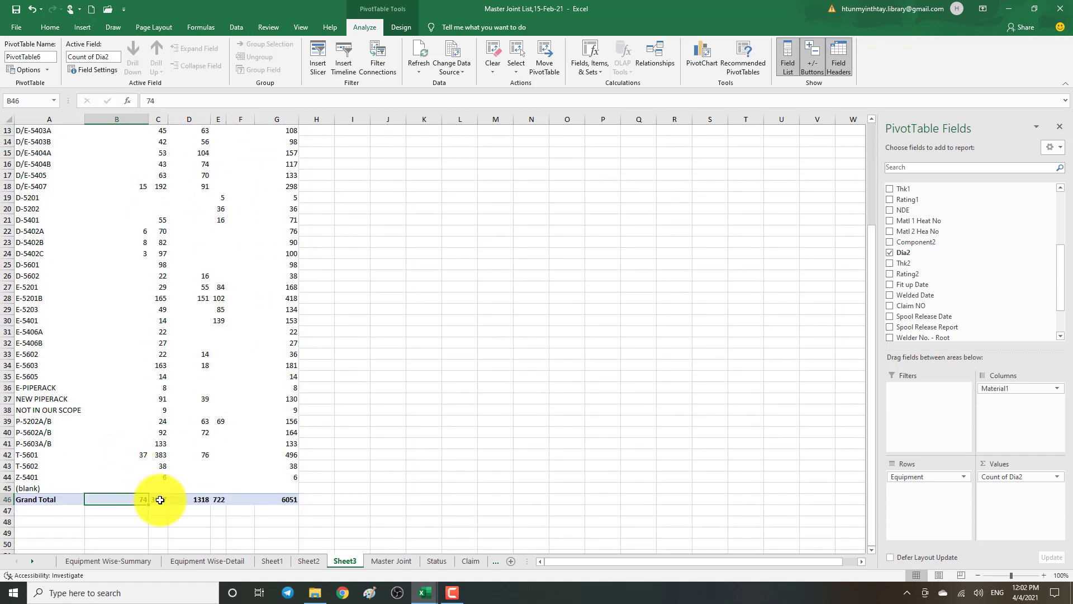
left_click(160, 499)
left_click(183, 500)
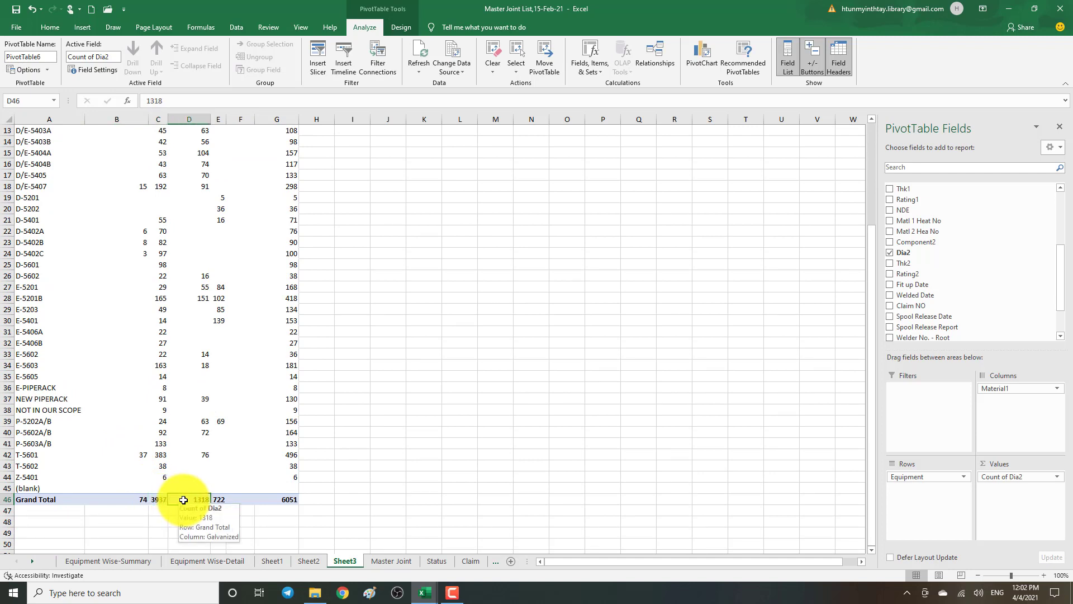
left_click(217, 498)
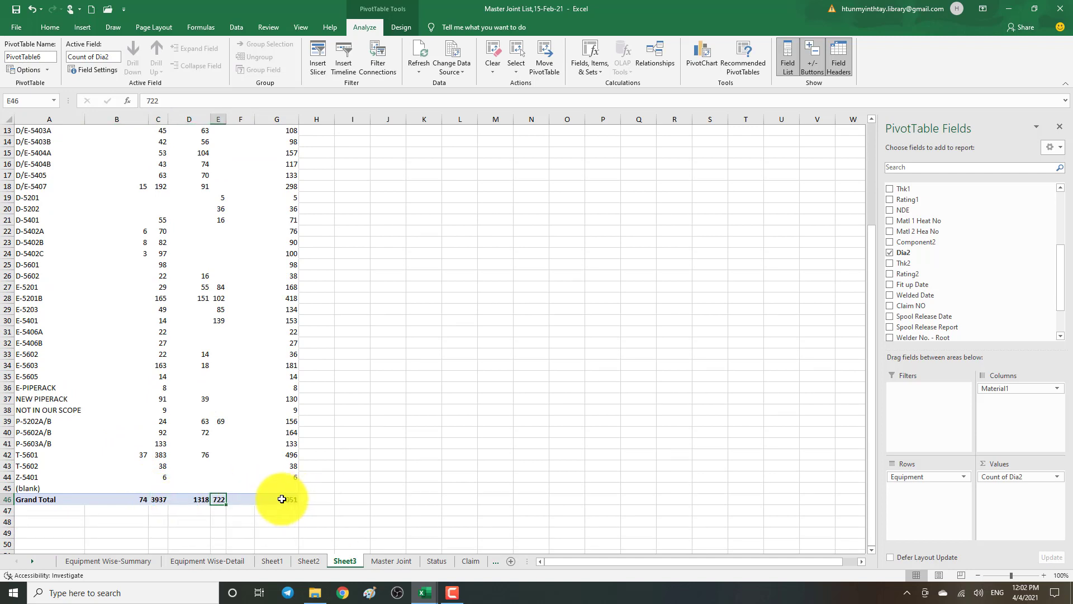
left_click(282, 499)
scroll(337, 475, "up", 4)
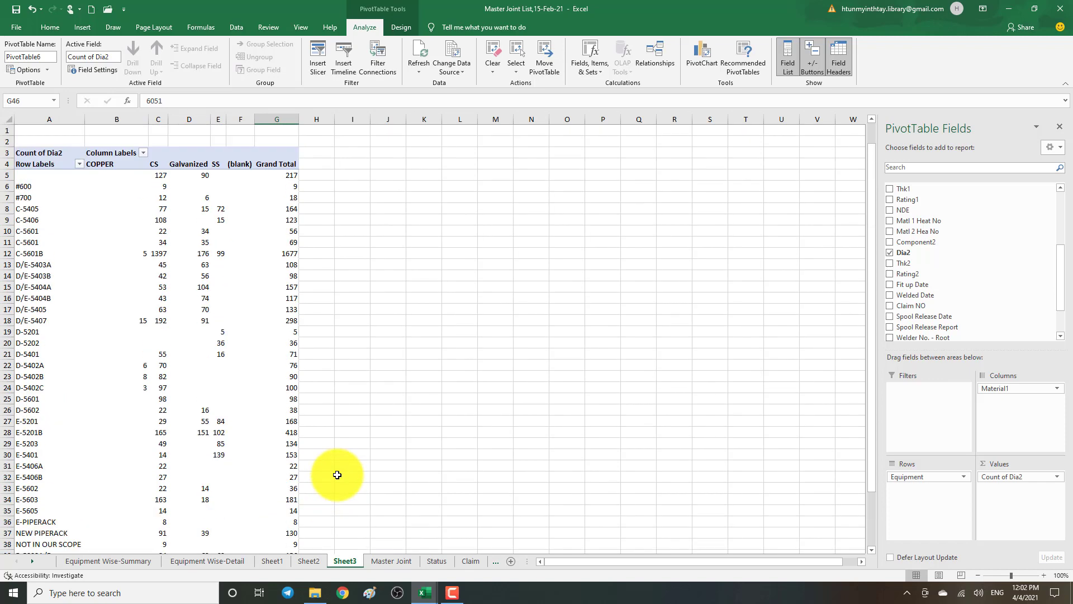
left_click(337, 475)
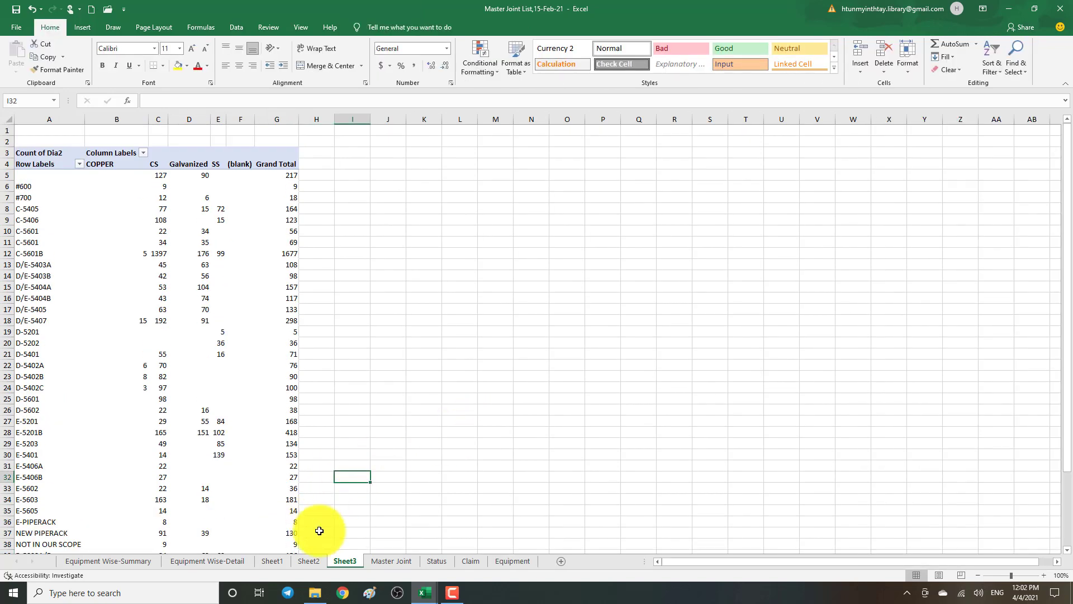
left_click(389, 560)
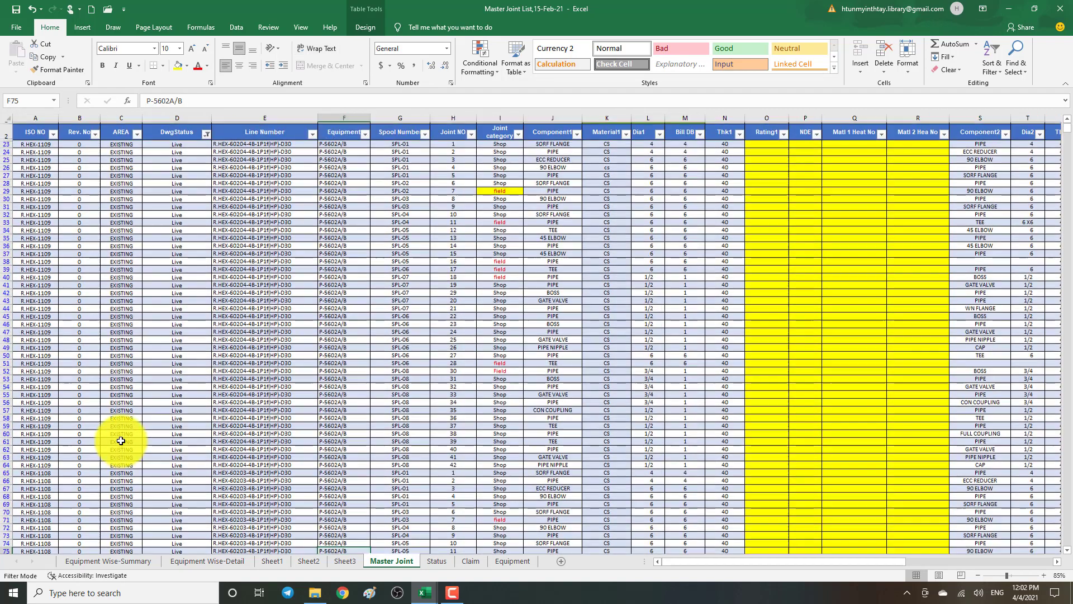
- Filter the Equipment row labels of the PivotTable on Sheet3 to show only D/E-5405
scroll(121, 441, "down", 4)
scroll(121, 440, "down", 5)
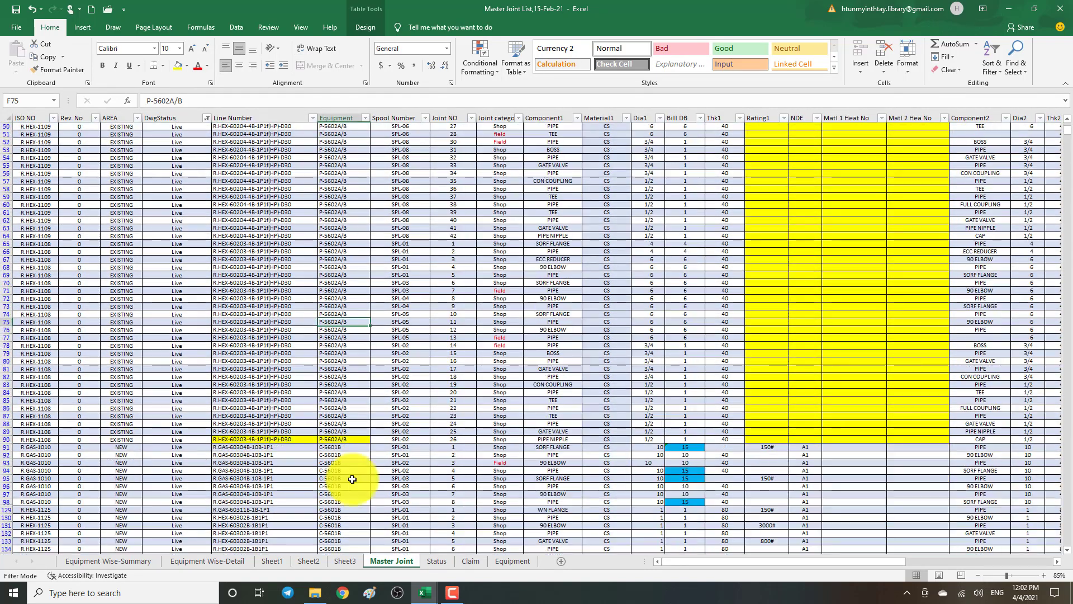
left_click(344, 562)
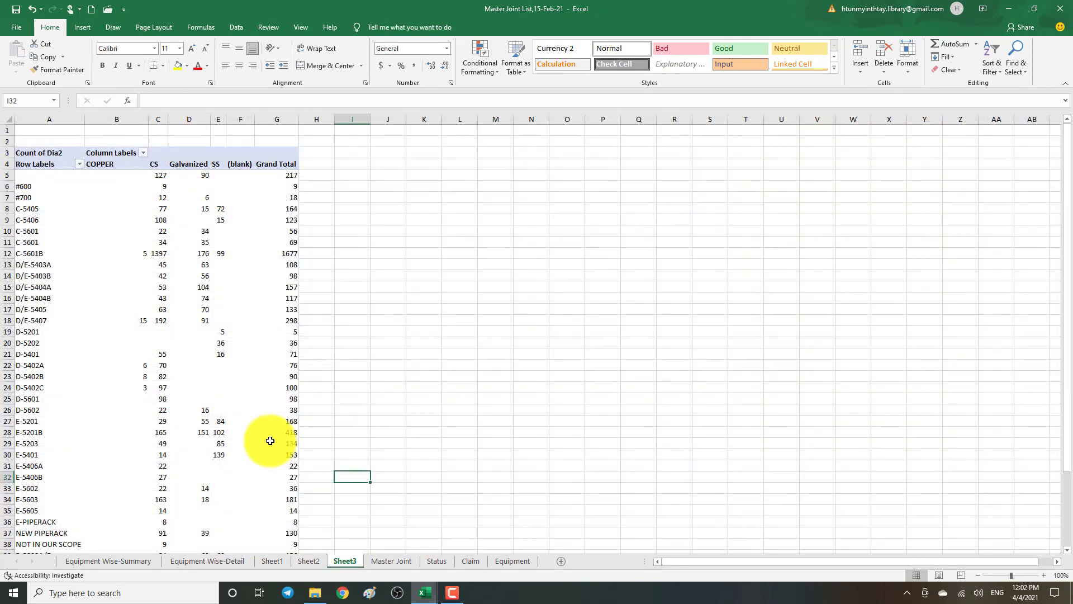
left_click(78, 165)
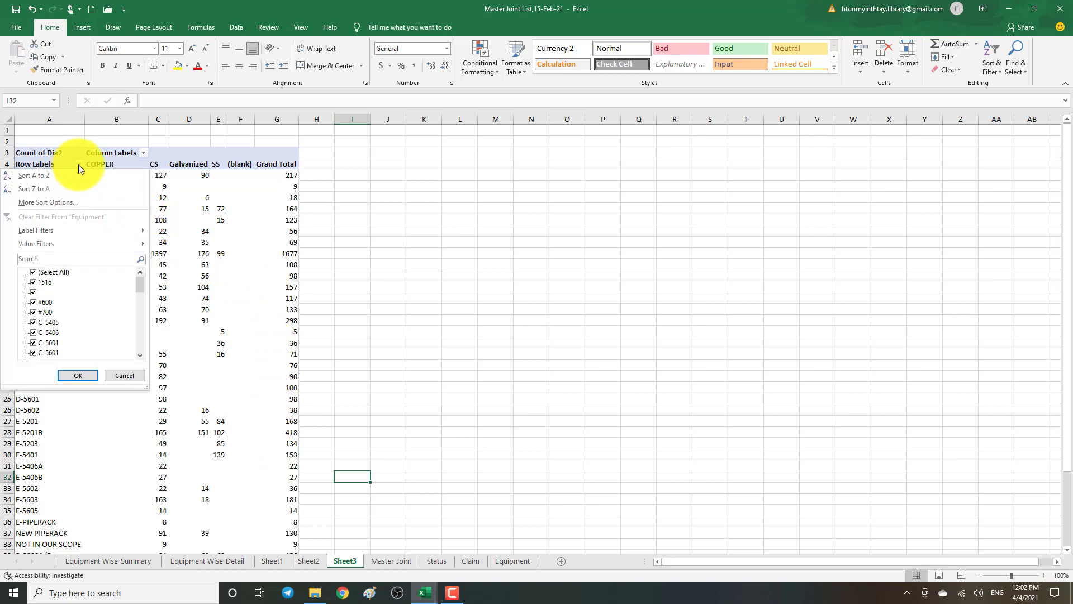
left_click(35, 274)
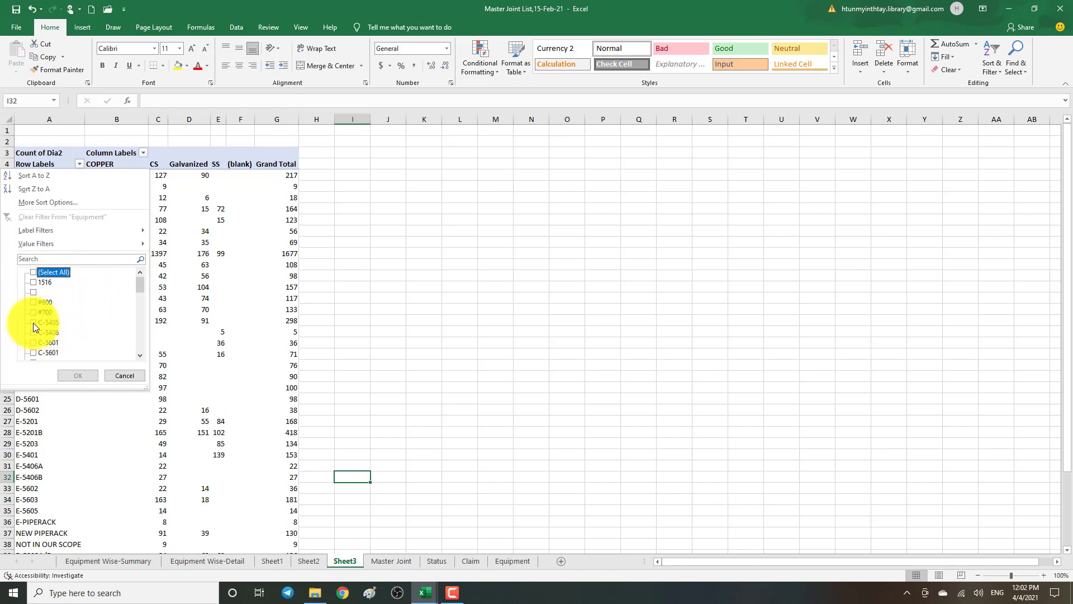
scroll(68, 327, "down", 3)
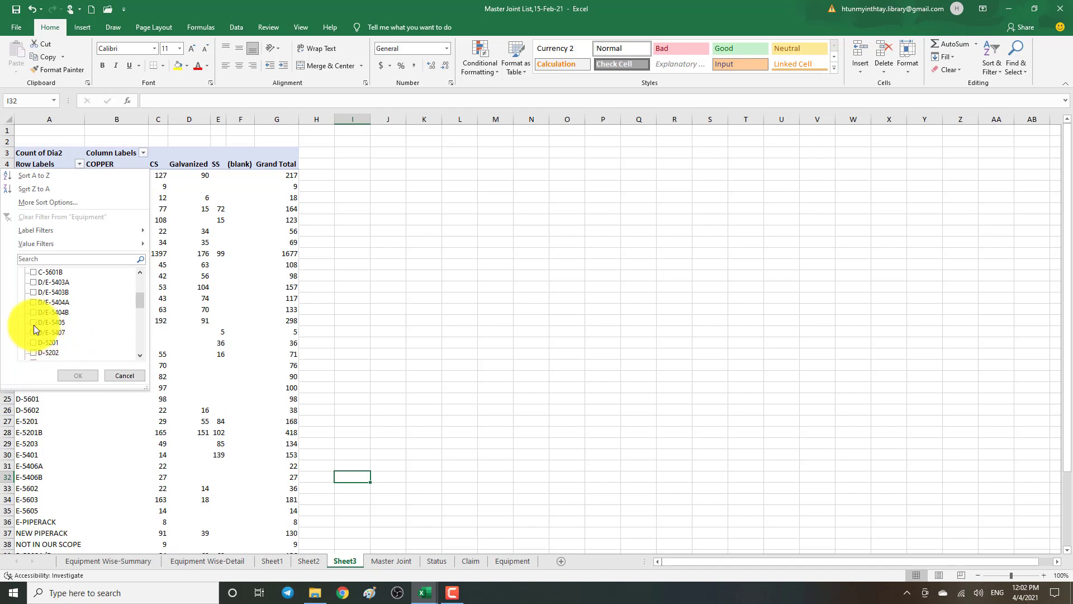
left_click(34, 322)
left_click(94, 372)
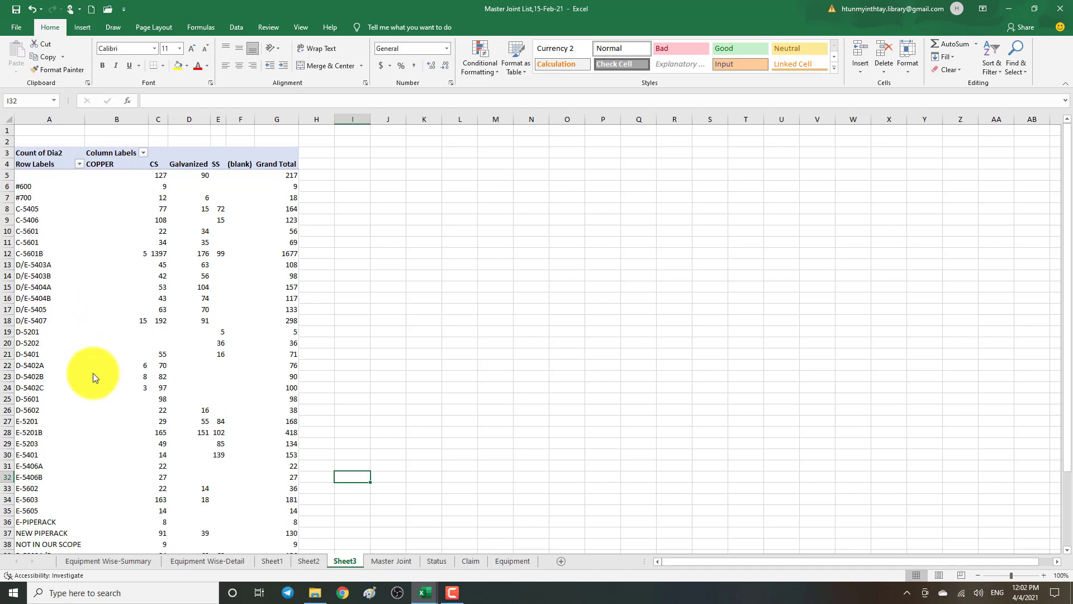
left_click(246, 287)
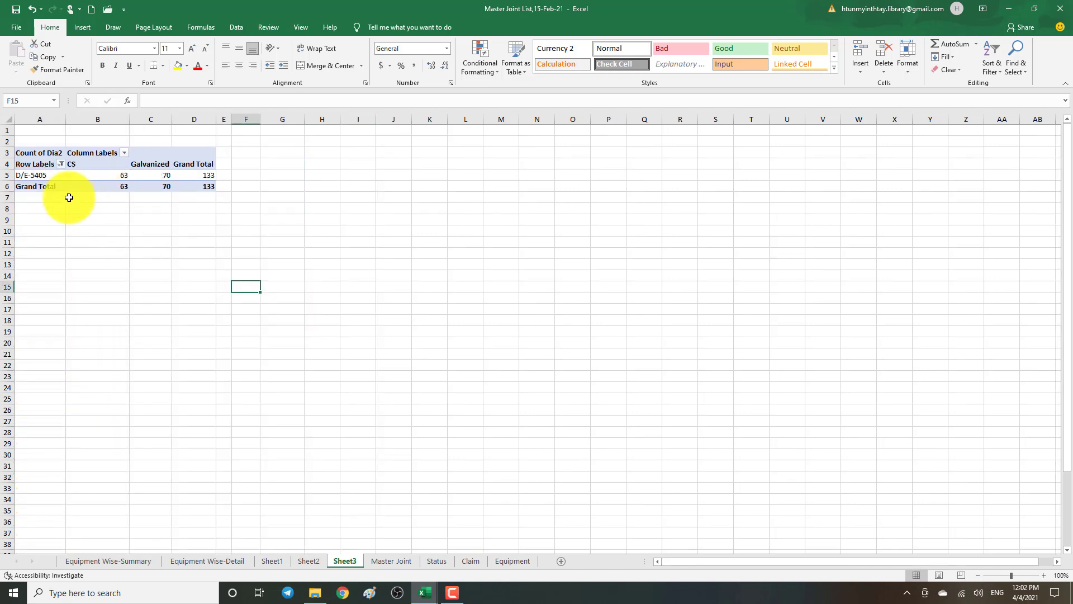
- Examine the D/E-5405 row's CS and Galvanized counts and its grand total
left_click(42, 171)
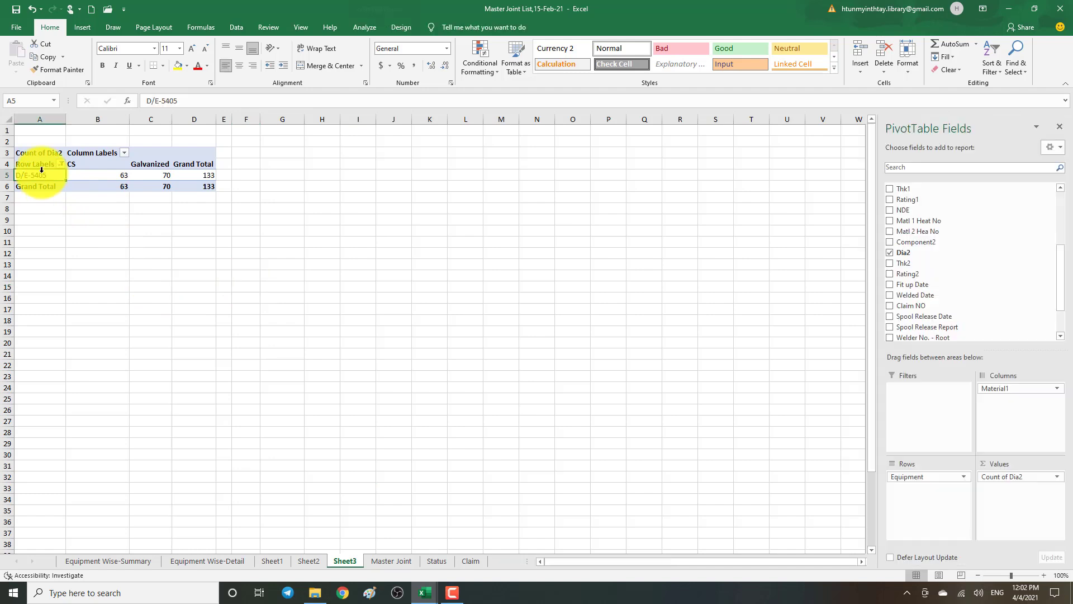
left_click(89, 177)
left_click(151, 174)
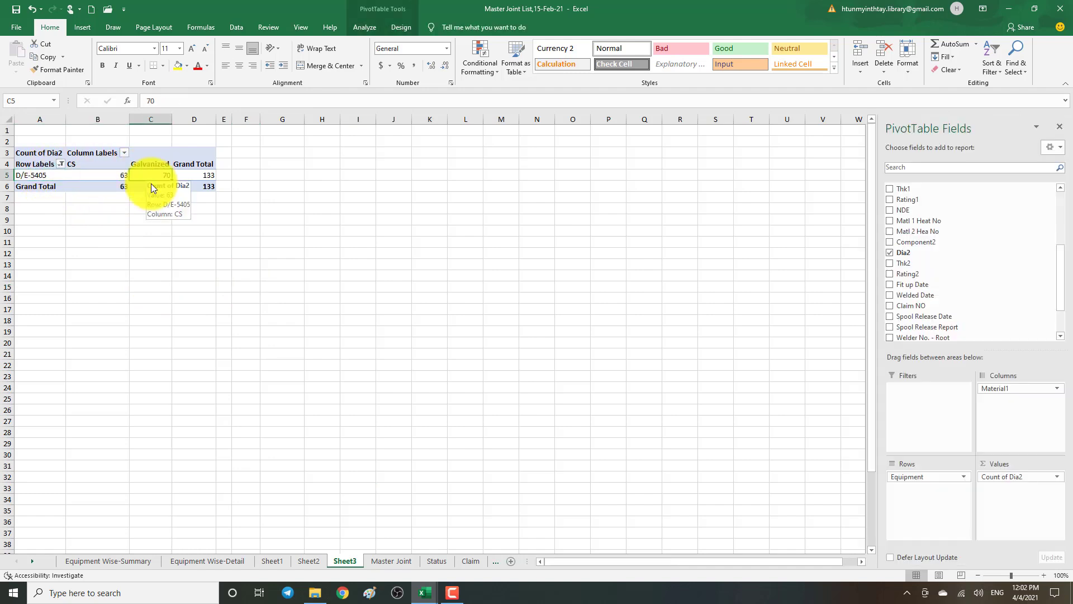
left_click(193, 178)
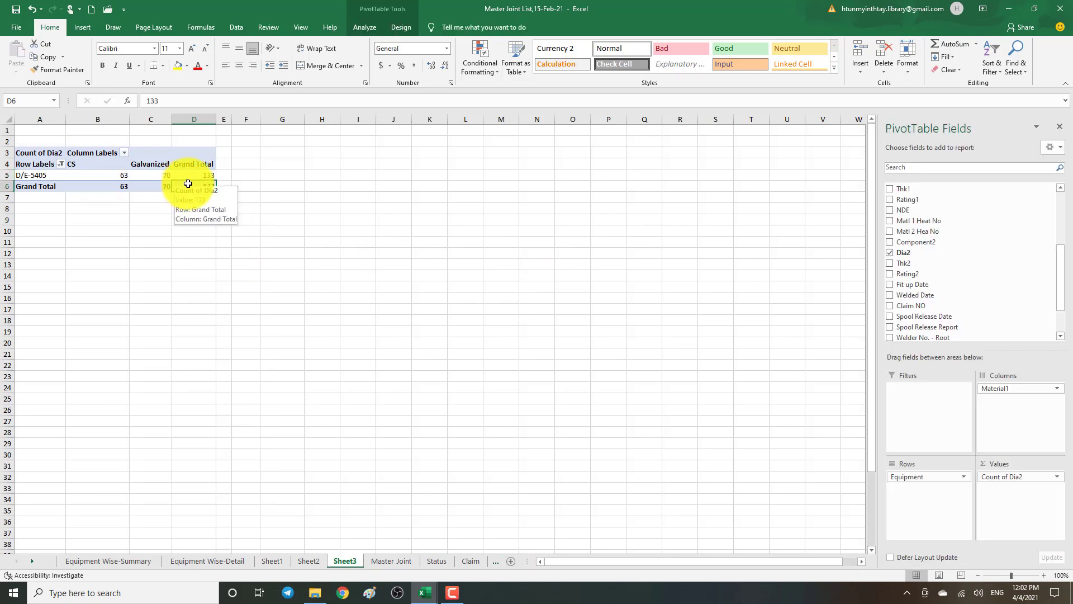
- Show all equipment in the PivotTable again by reselecting every row label in the filter
left_click(61, 164)
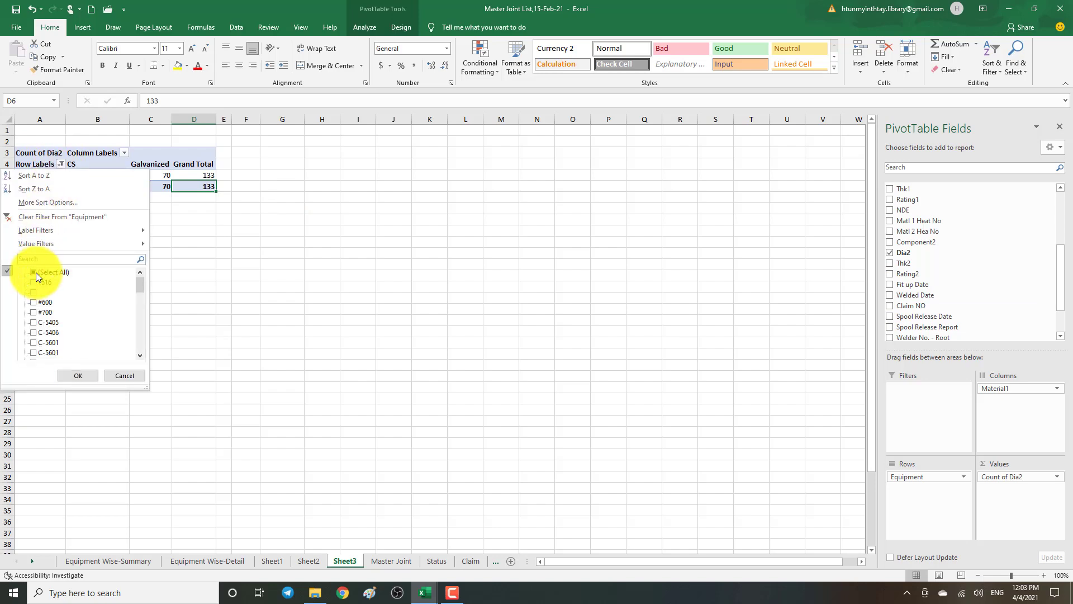
left_click(78, 375)
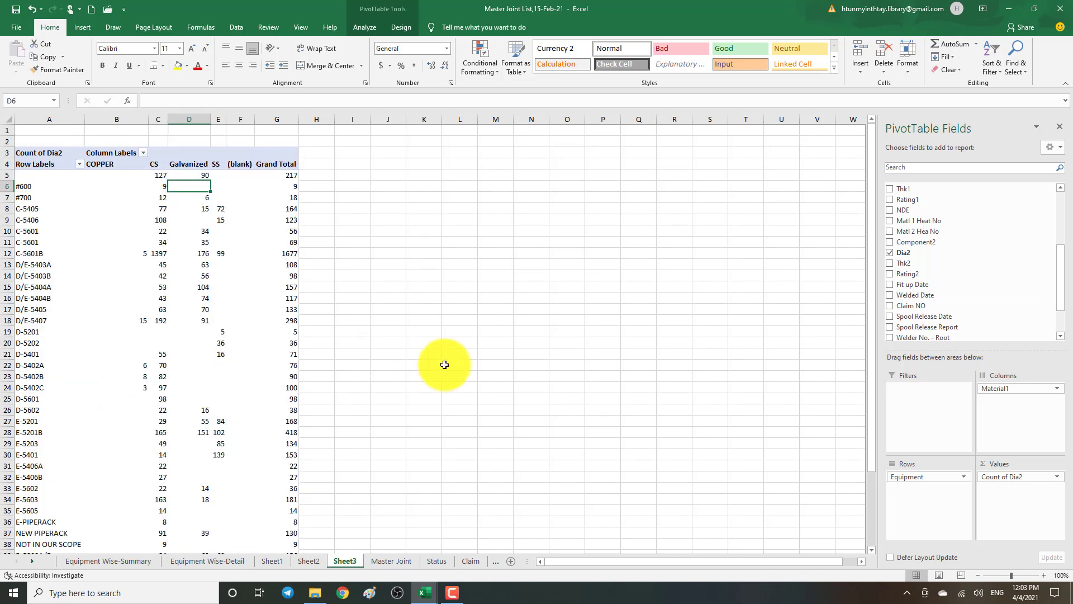
scroll(445, 365, "down", 3)
scroll(442, 364, "up", 3)
- Review the source joint records and column headers on the Master Joint sheet
left_click(375, 562)
scroll(414, 403, "down", 10)
scroll(425, 394, "up", 19)
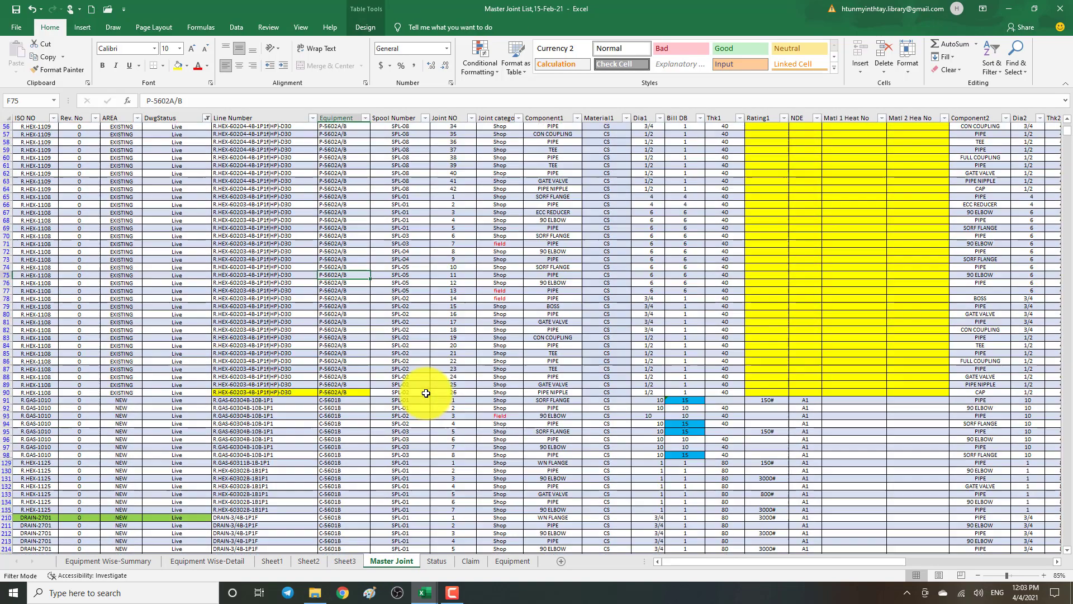
scroll(426, 394, "up", 1)
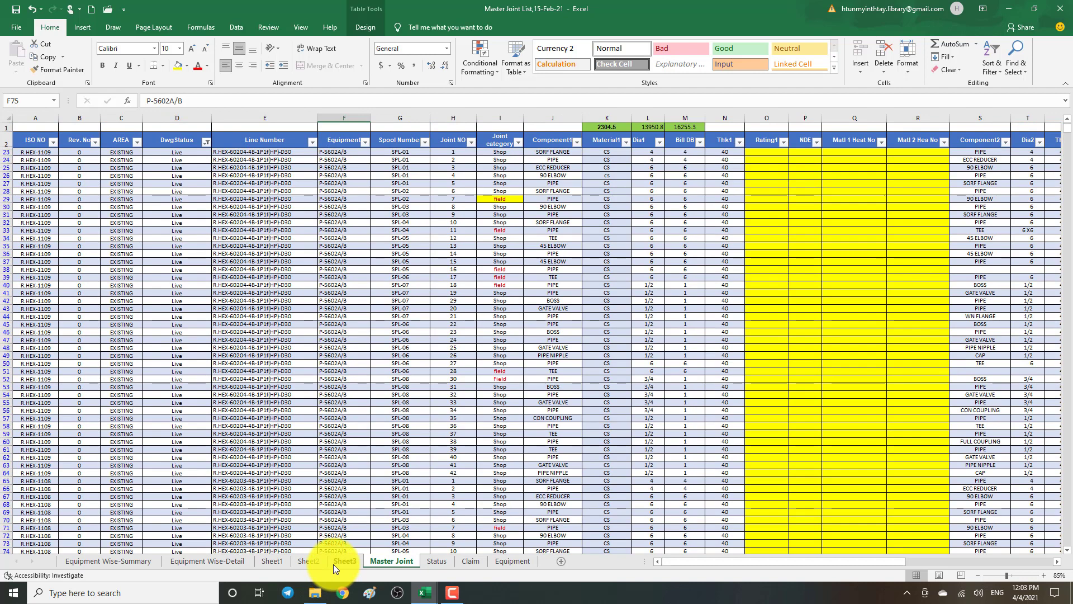
- Add ISO NO as a second row field beneath Equipment in the PivotTable on Sheet3
left_click(333, 564)
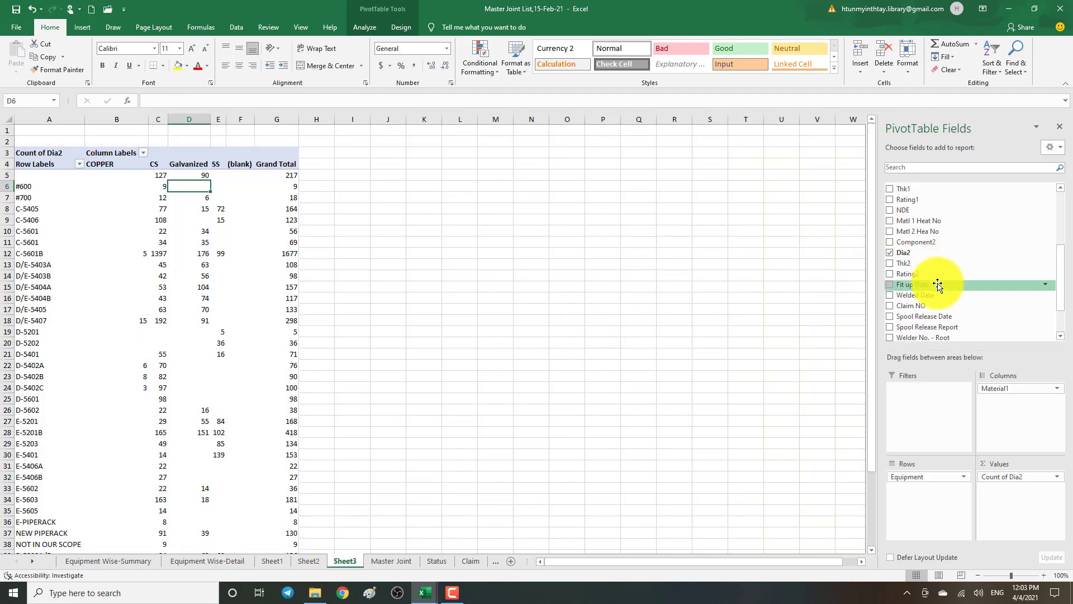
scroll(937, 286, "down", 1)
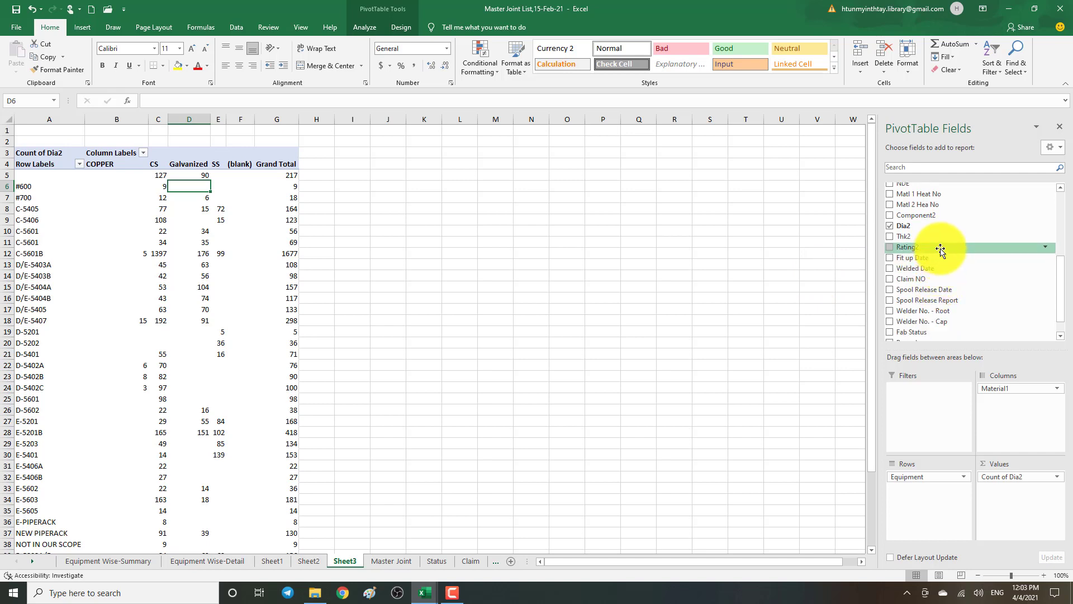
scroll(941, 249, "down", 1)
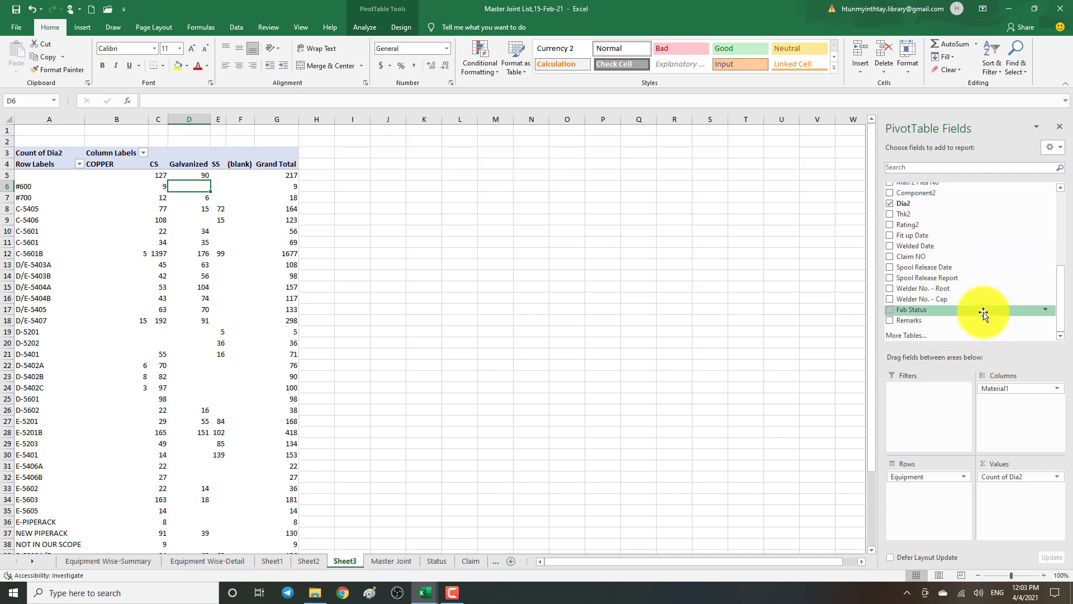
scroll(982, 306, "up", 4)
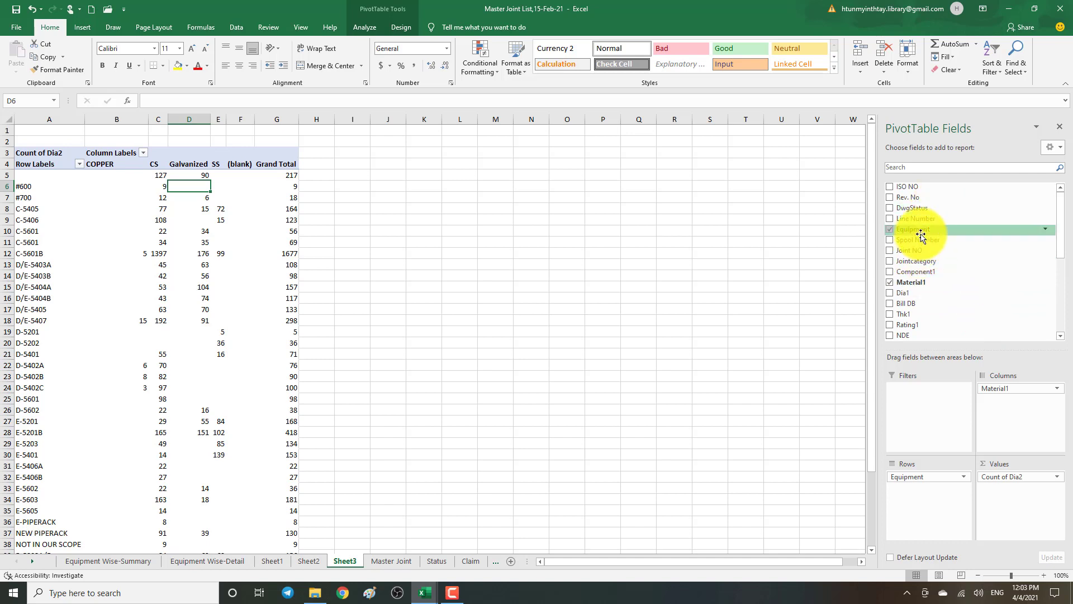
left_click(891, 187)
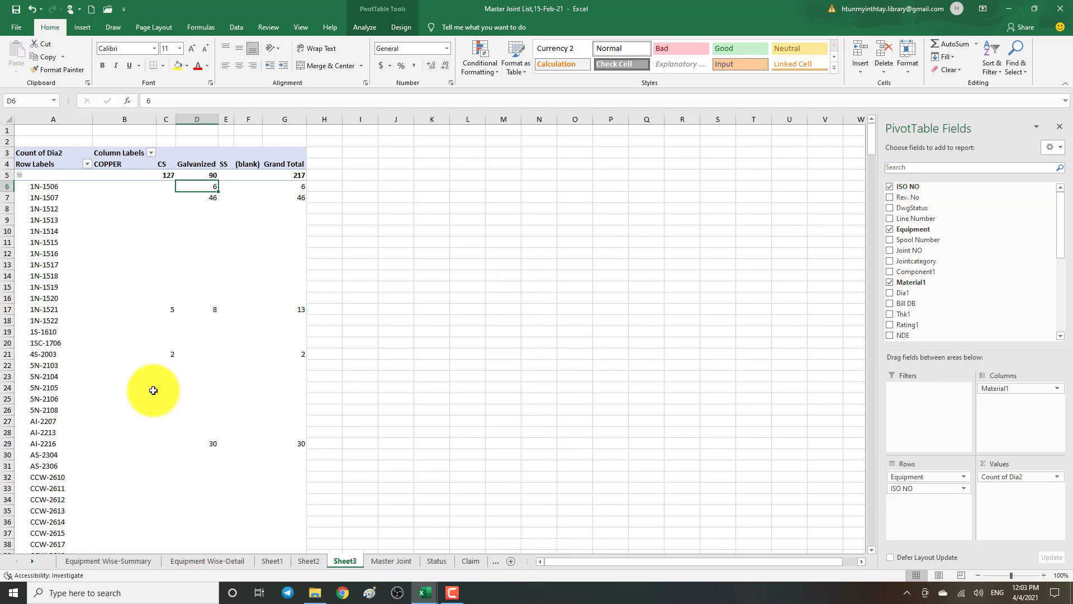
- Look through the ISO numbers listed under each equipment and their joint counts per material
scroll(137, 374, "down", 15)
scroll(133, 374, "down", 18)
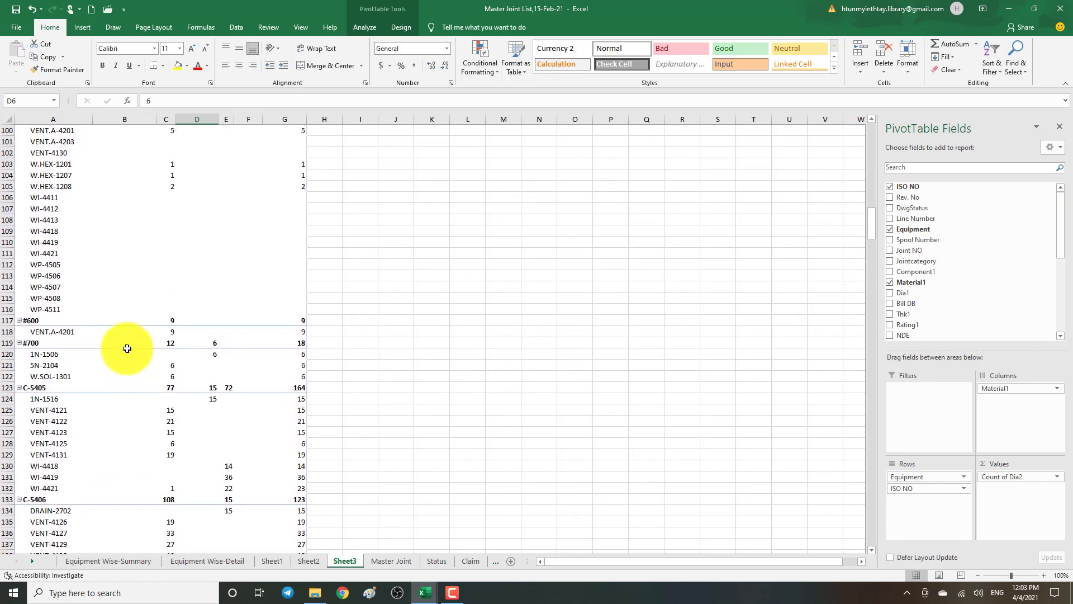
scroll(128, 348, "down", 4)
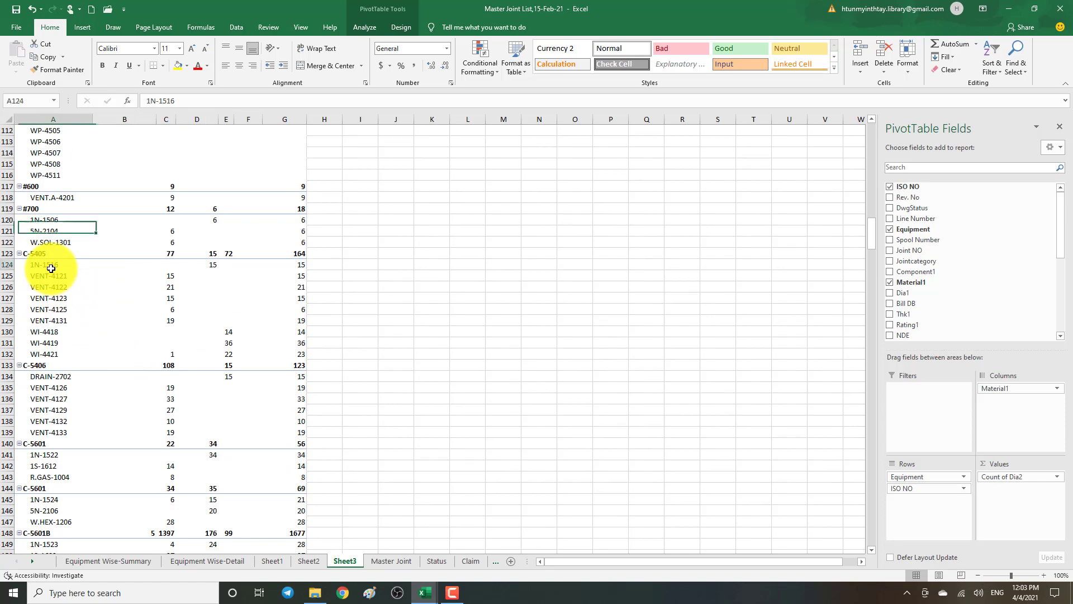
left_click(49, 287)
scroll(66, 310, "down", 20)
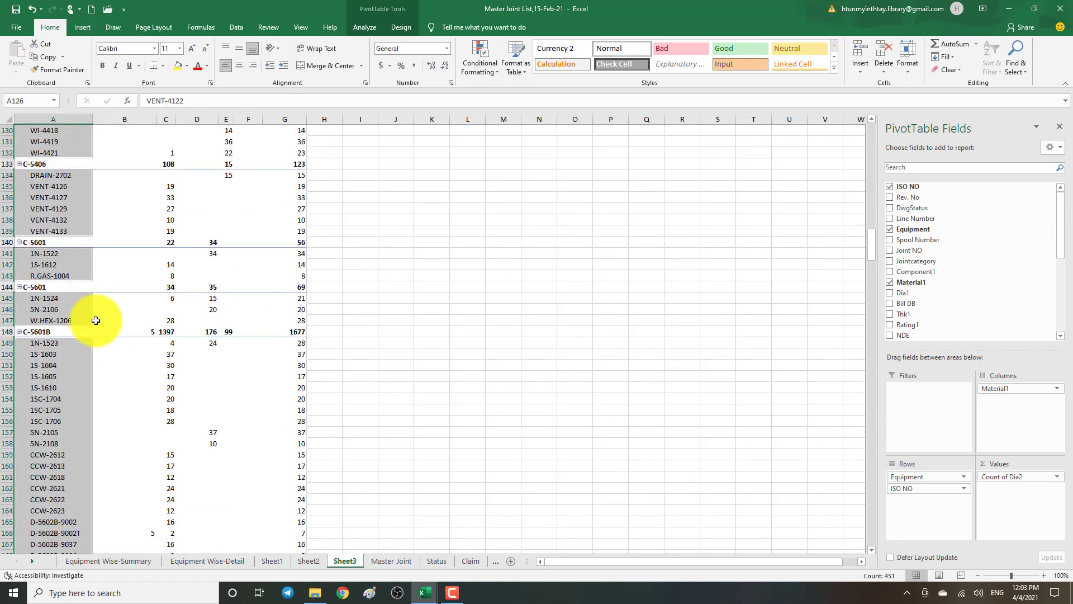
scroll(96, 321, "down", 20)
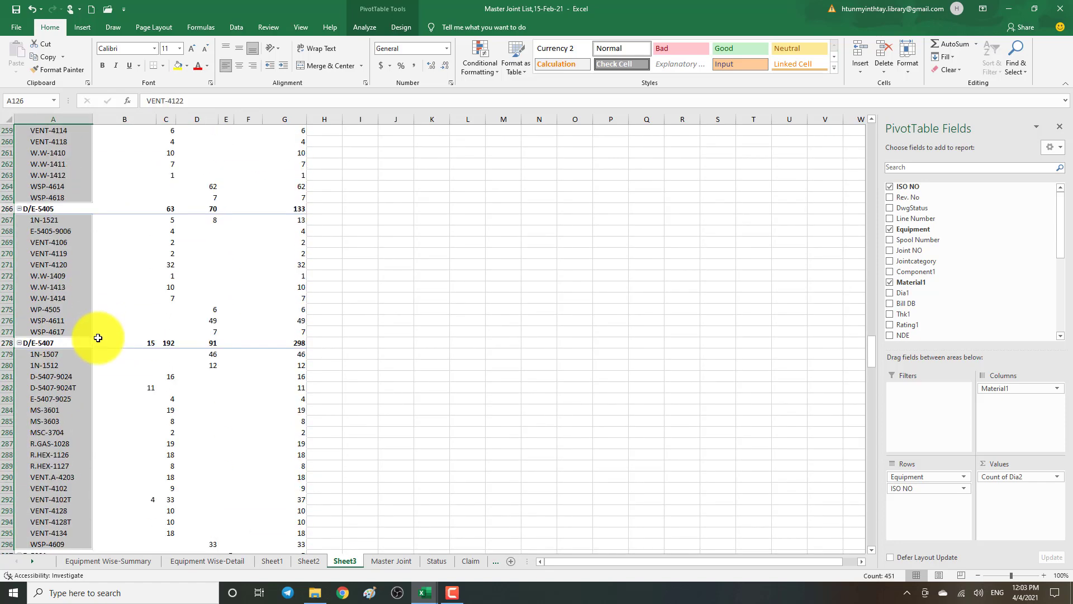
scroll(98, 338, "down", 20)
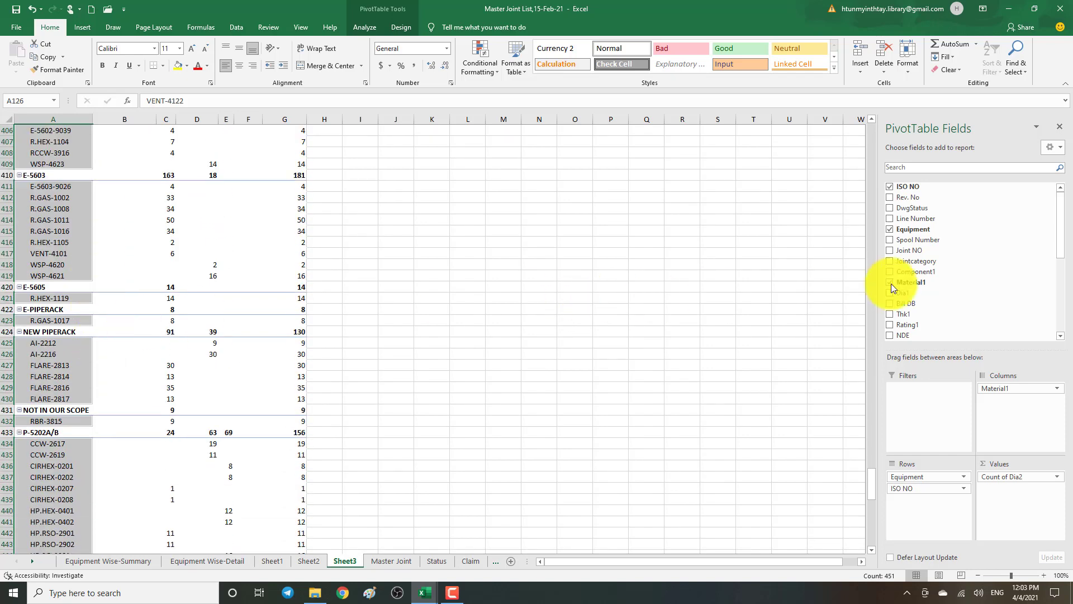
- Add Line Number as the third row field, below ISO NO, and return to the start of the PivotTable
left_click_drag(932, 222, 949, 502)
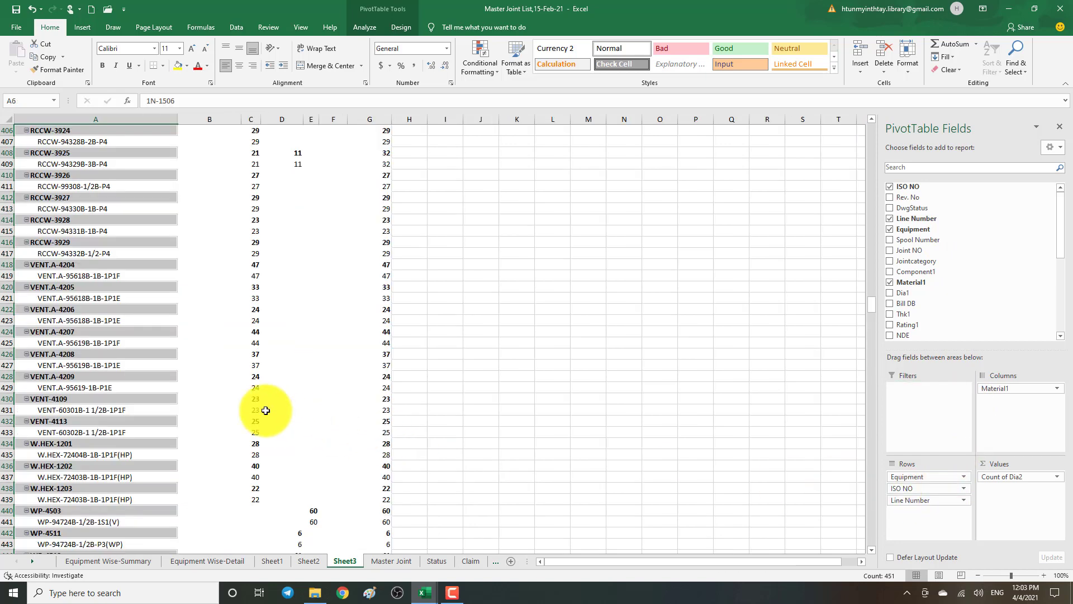
scroll(47, 236, "up", 20)
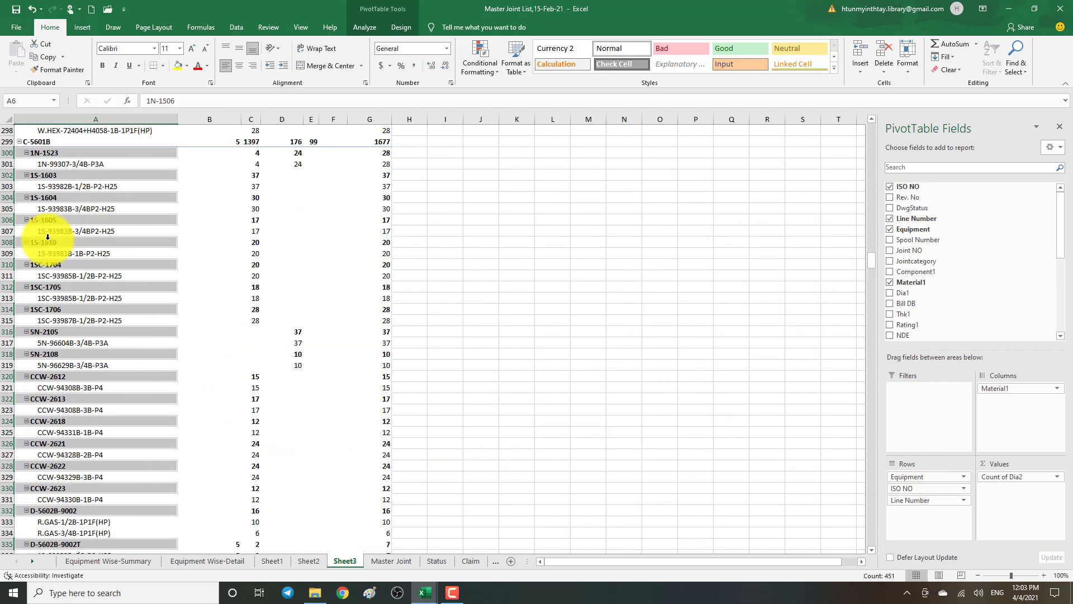
scroll(48, 237, "up", 20)
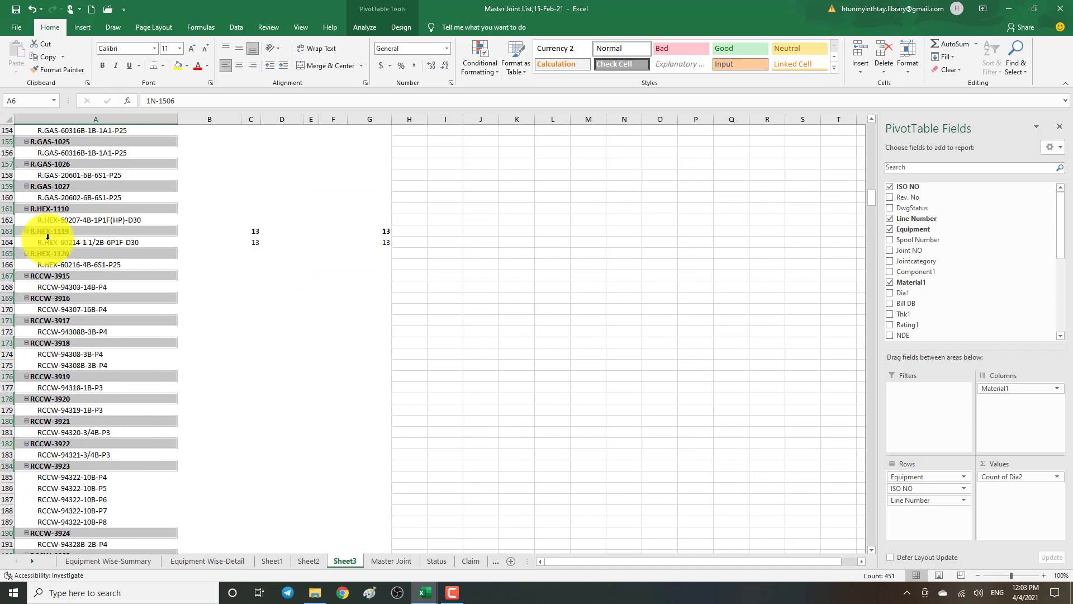
scroll(47, 236, "up", 20)
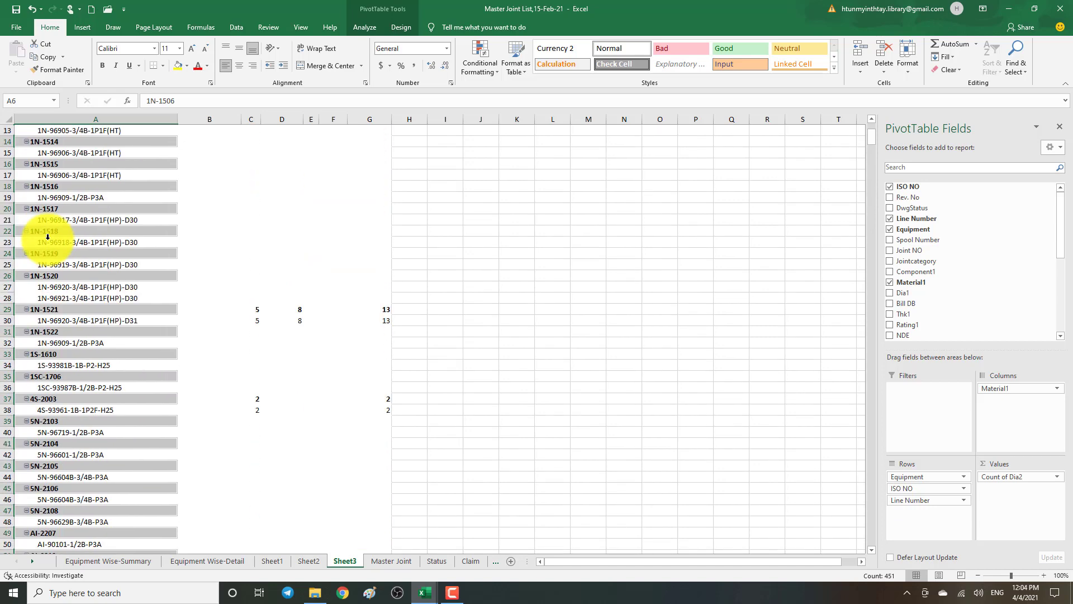
left_click(541, 258)
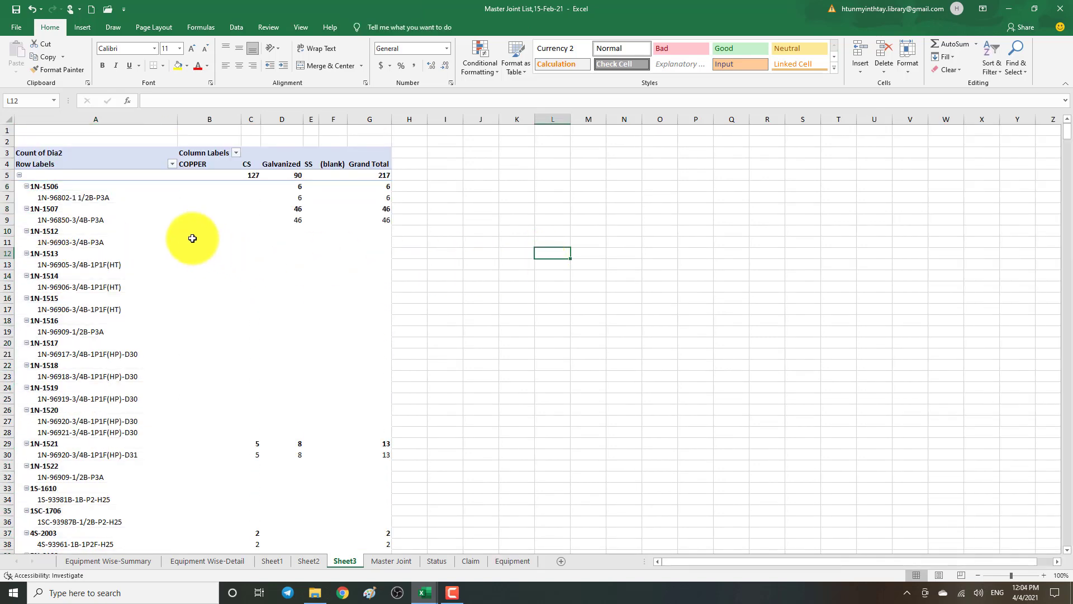
- Examine the line numbers under ISO 1N-1506 and 1N-1507, with the Galvanized count and grand total for 1N-1507's line
left_click(91, 188)
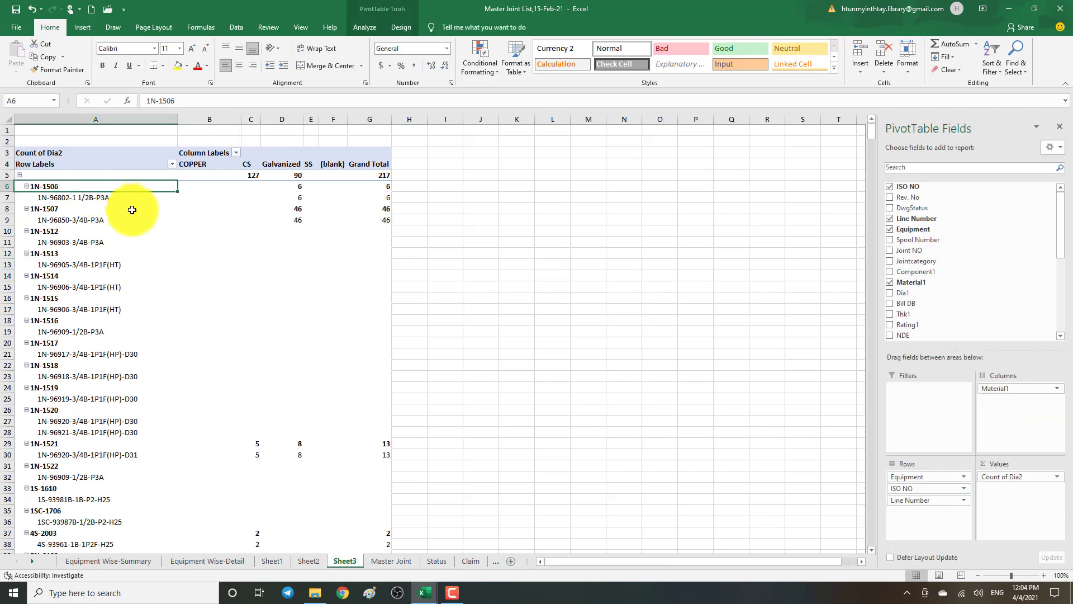
left_click(118, 200)
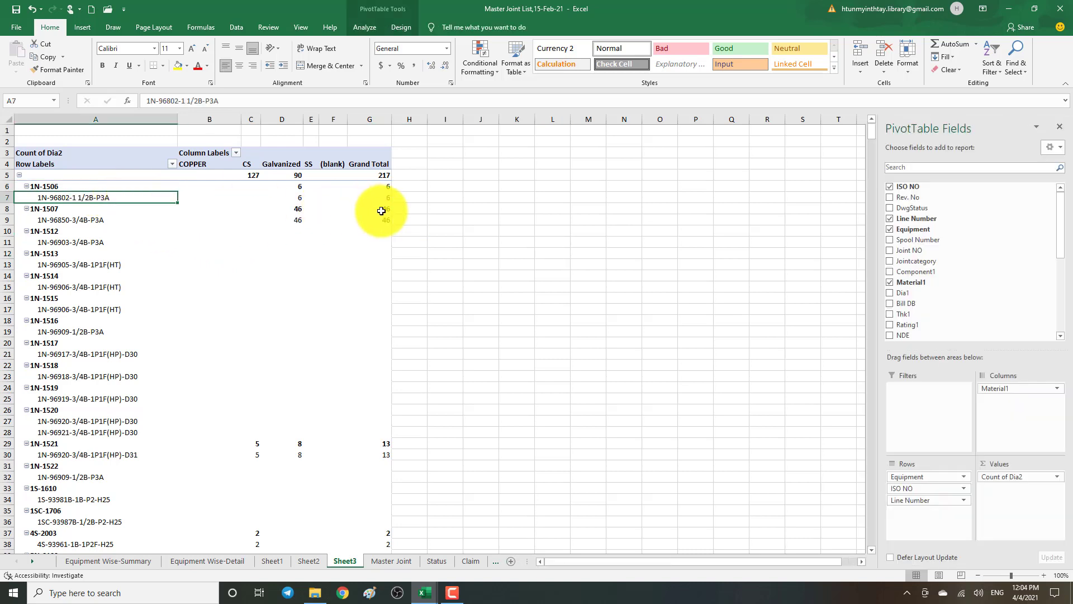
left_click(292, 221)
left_click(385, 222)
left_click(598, 346)
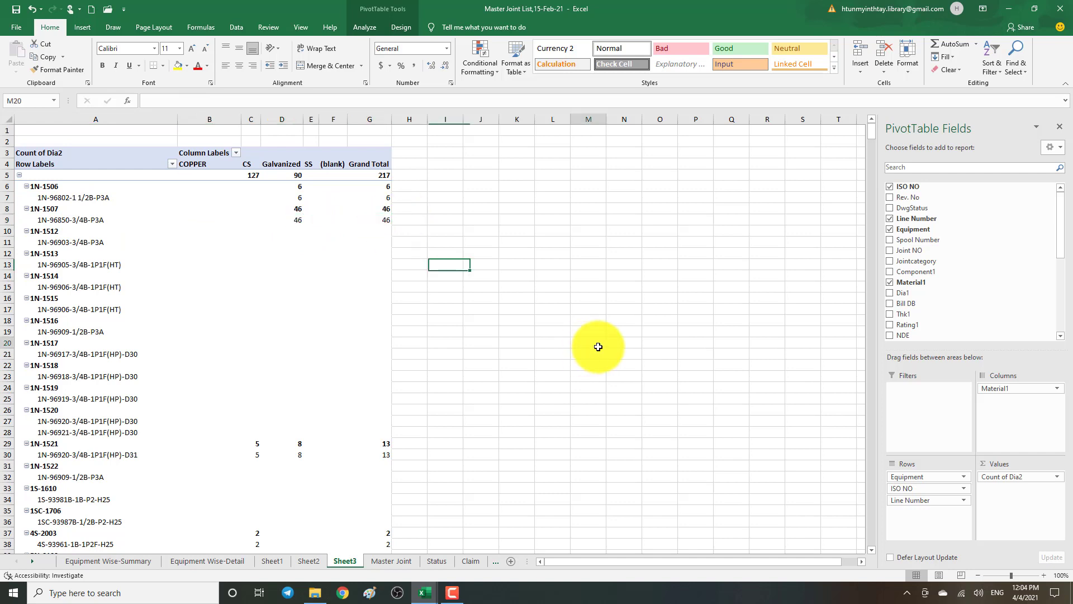
left_click(277, 308)
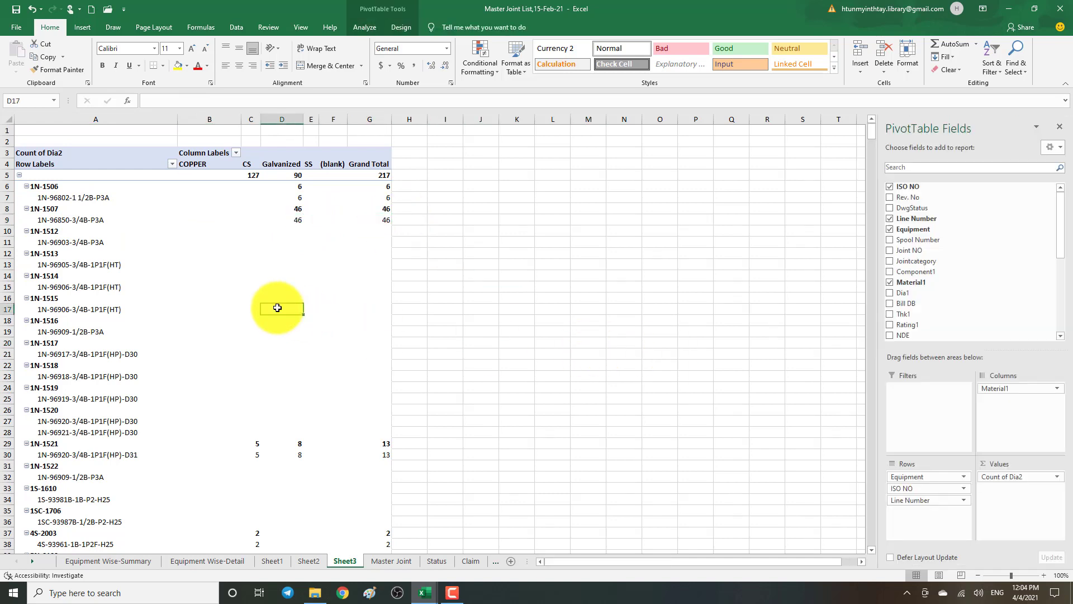
- Look over the Status, Claim and Equipment sheets of the workbook
left_click(434, 559)
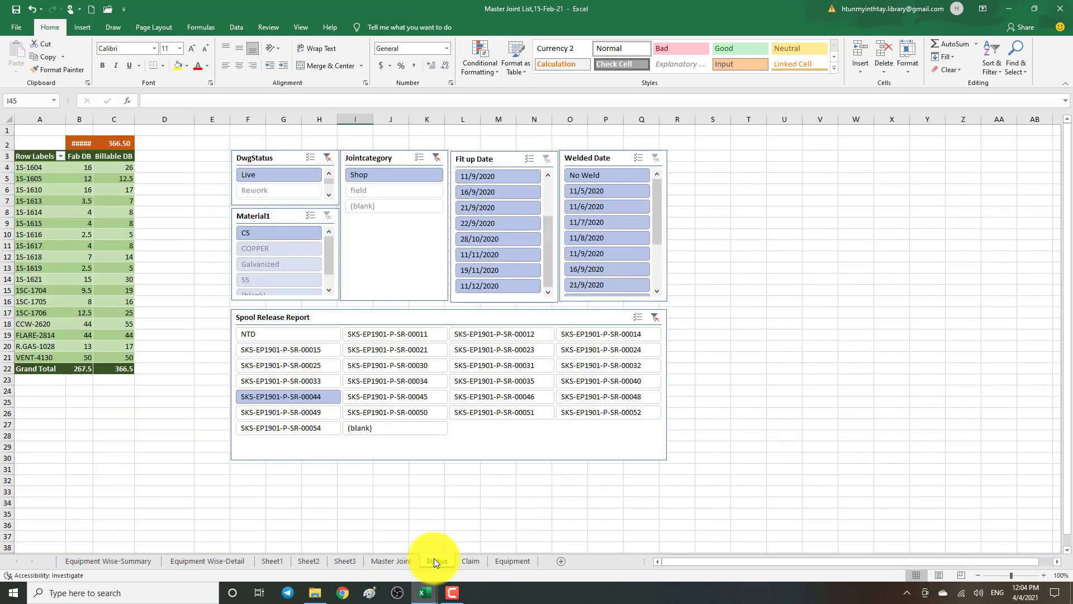
left_click(475, 560)
left_click(505, 559)
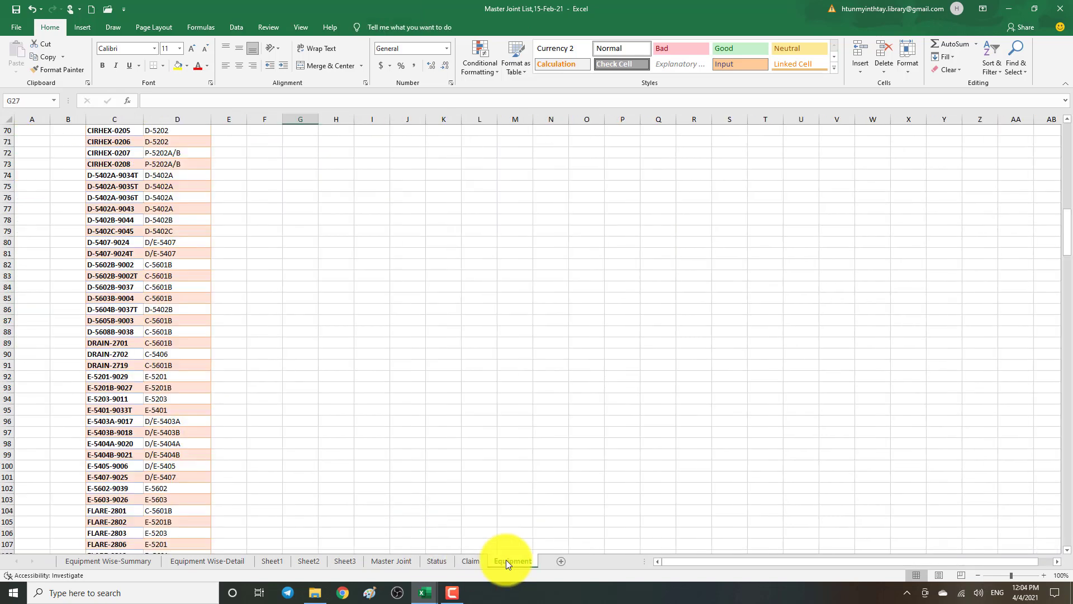
- Look over the Equipment sheet and the Equipment Wise-Summary PivotTable down to its grand total
scroll(401, 494, "up", 10)
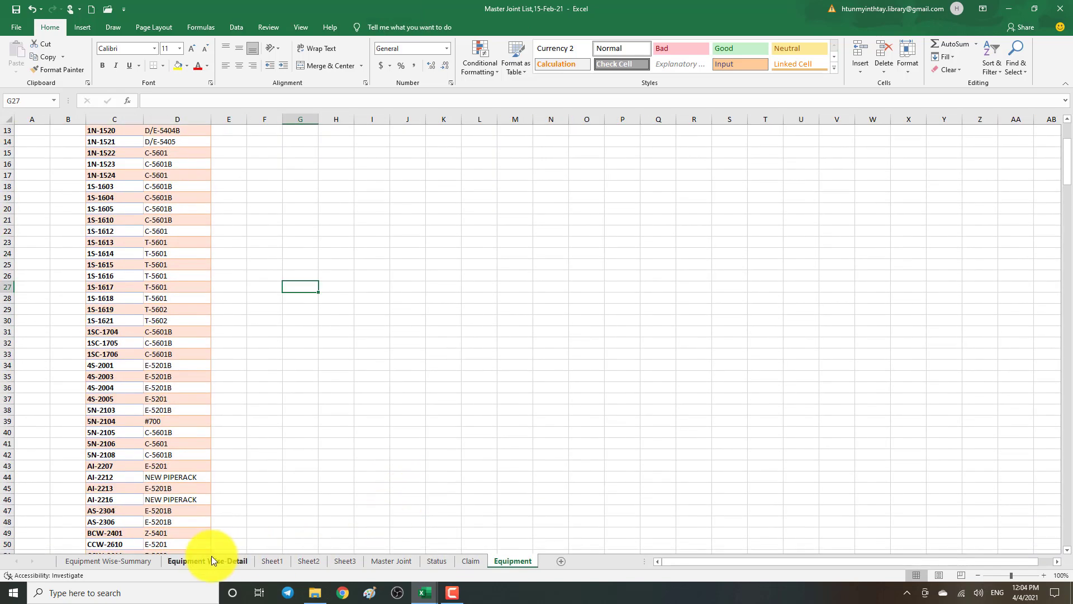
left_click(211, 559)
left_click(144, 560)
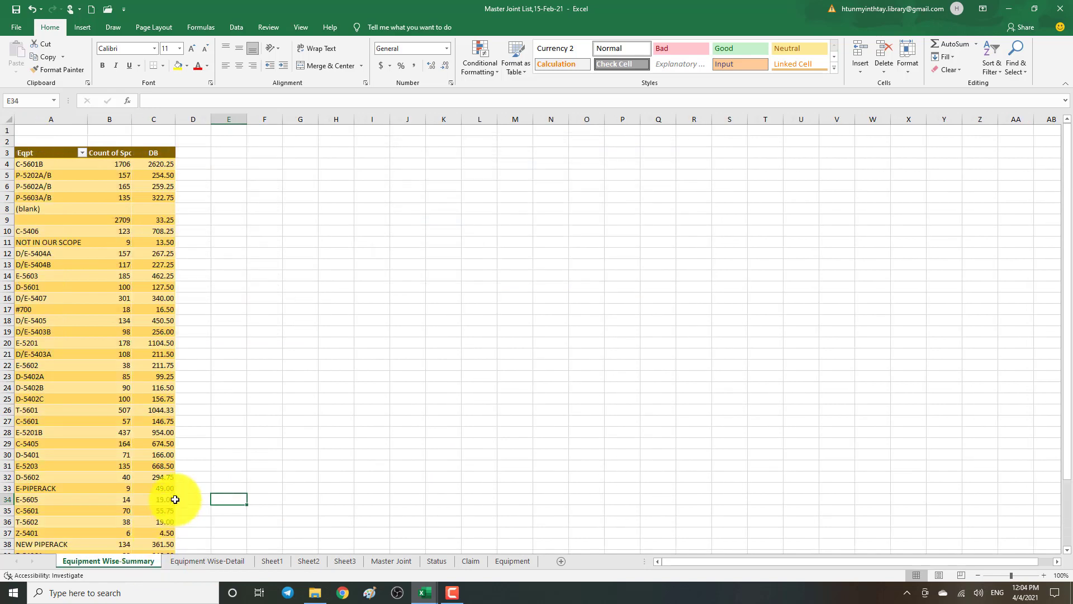
scroll(173, 497, "down", 6)
left_click(98, 336)
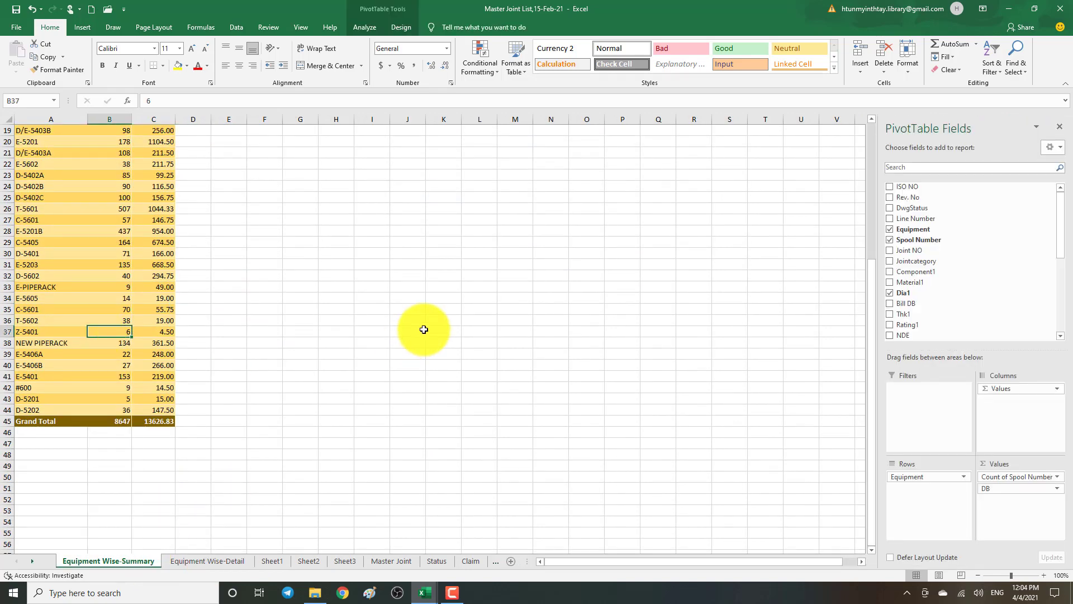
scroll(638, 391, "up", 6)
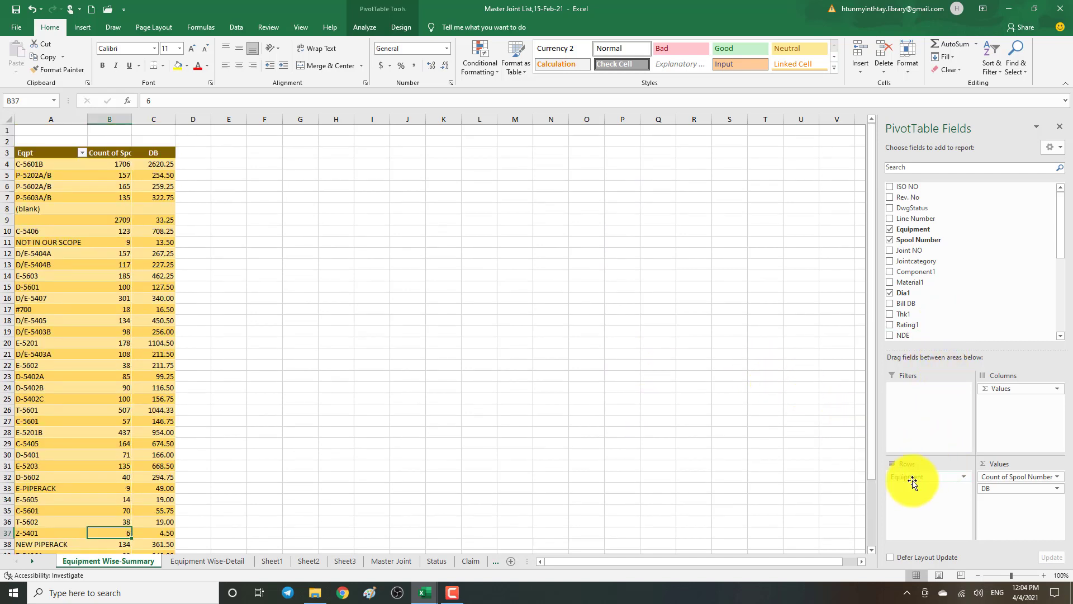
- Remove the Spool Number count from the values of the Equipment Wise-Summary PivotTable, leaving only DB per equipment
left_click_drag(912, 482, 957, 491)
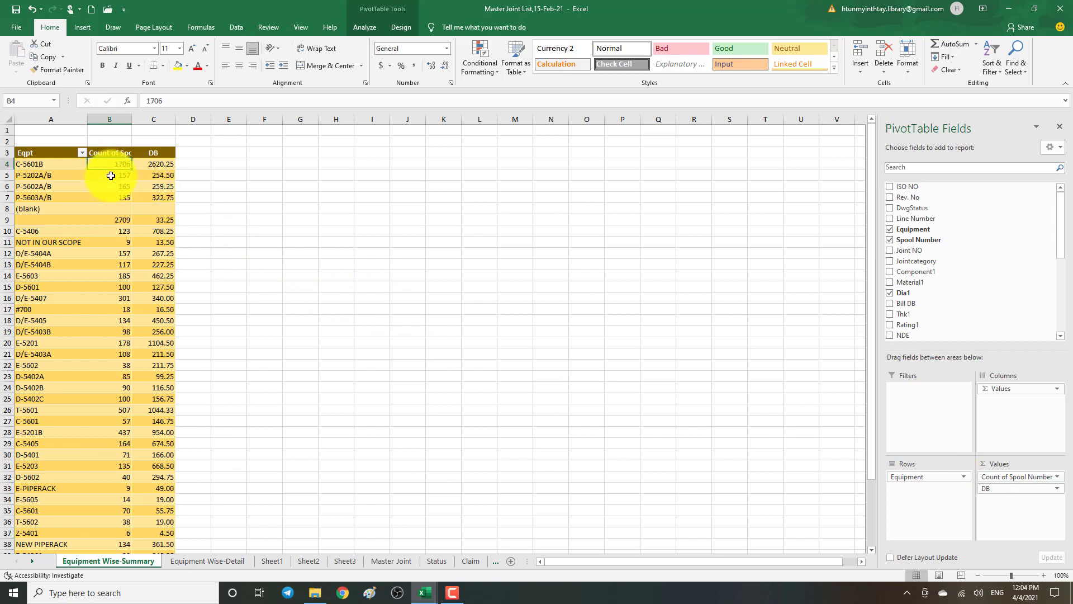
left_click(111, 176)
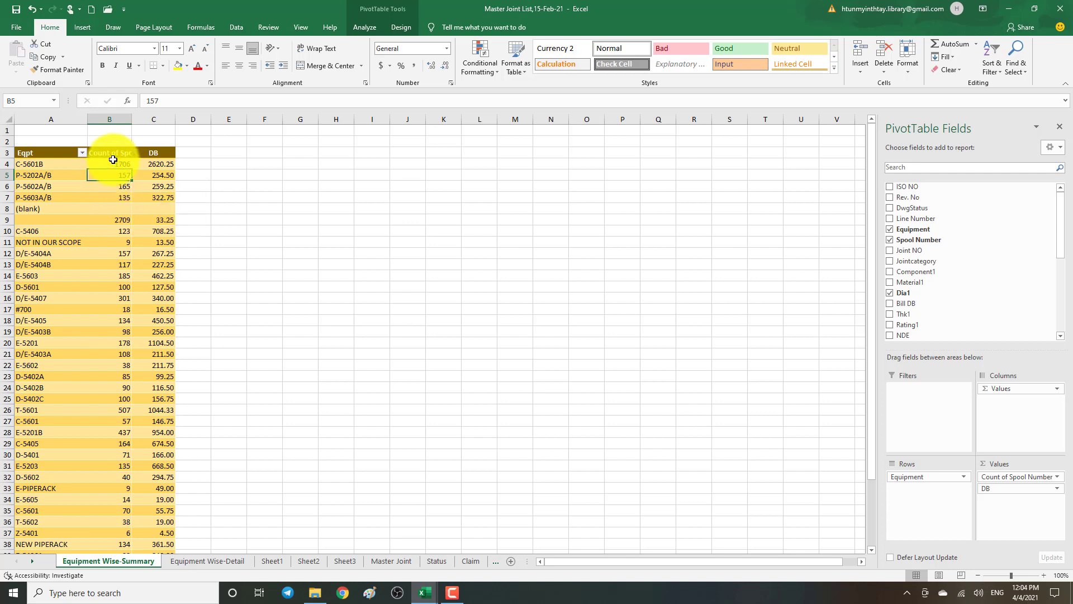
left_click(110, 219)
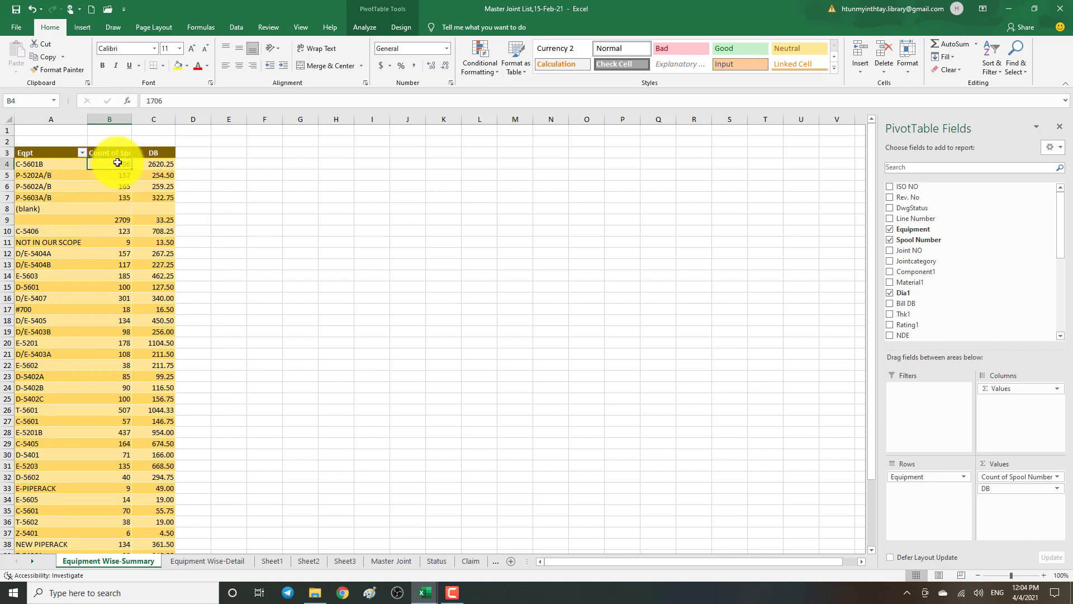
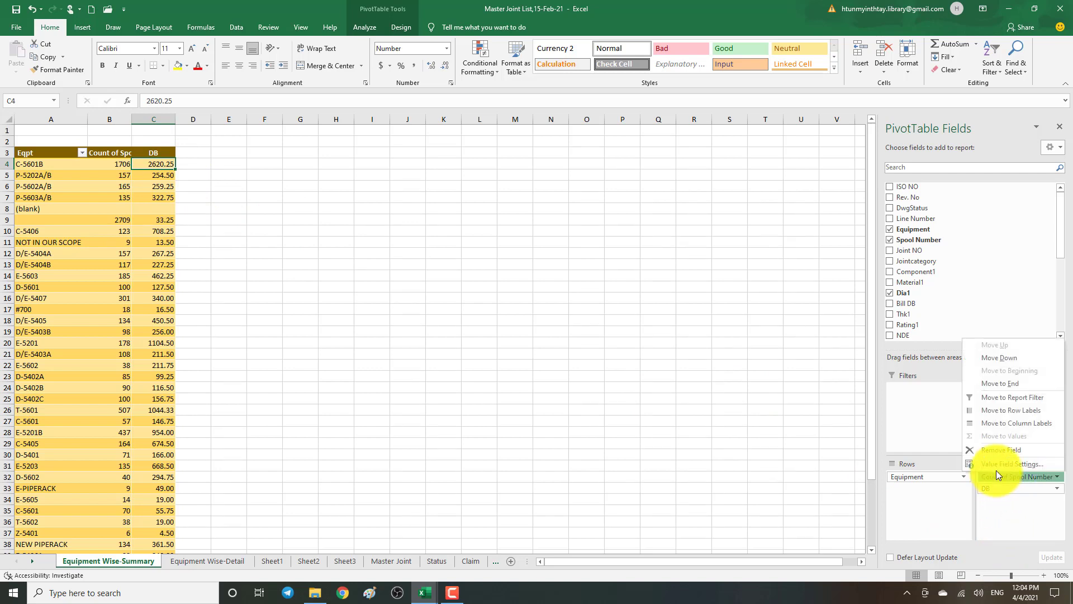
left_click(1001, 450)
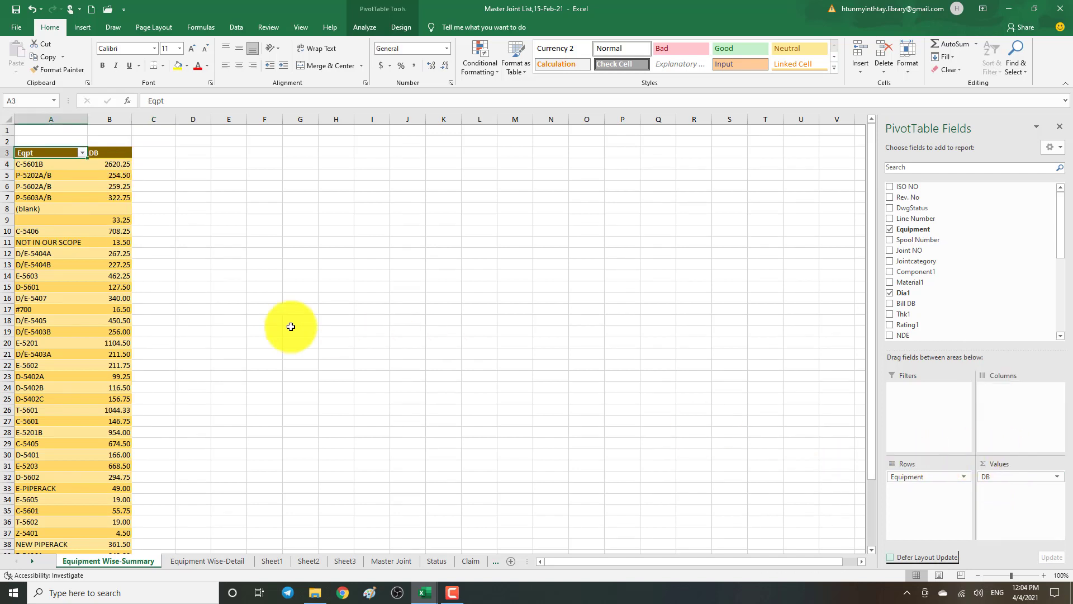
left_click(204, 297)
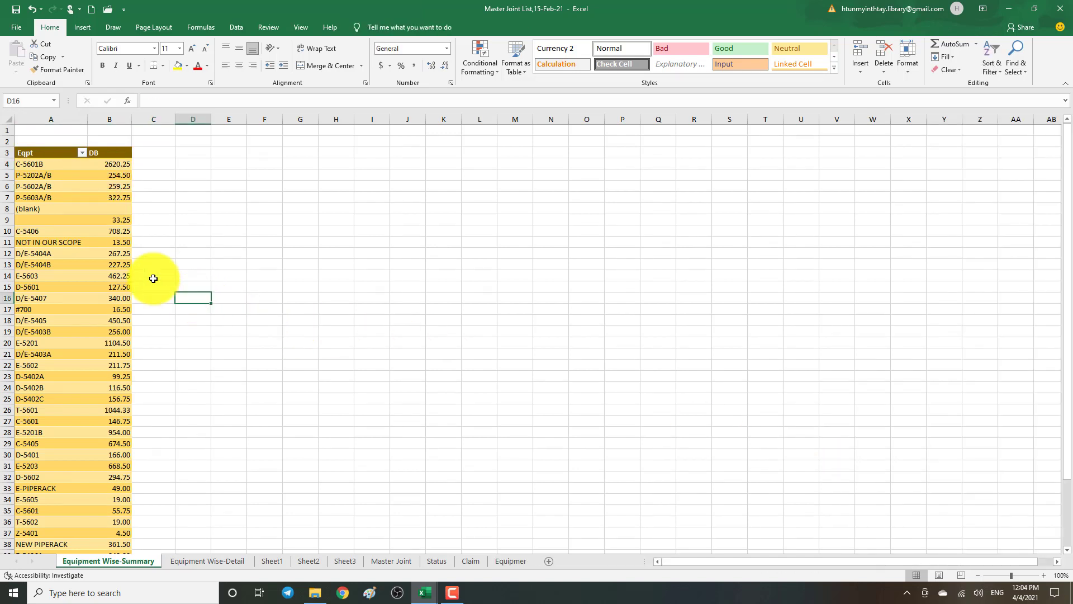
- Review the equipment list in the summary PivotTable together with the DB grand total
left_click(63, 167)
left_click(52, 174)
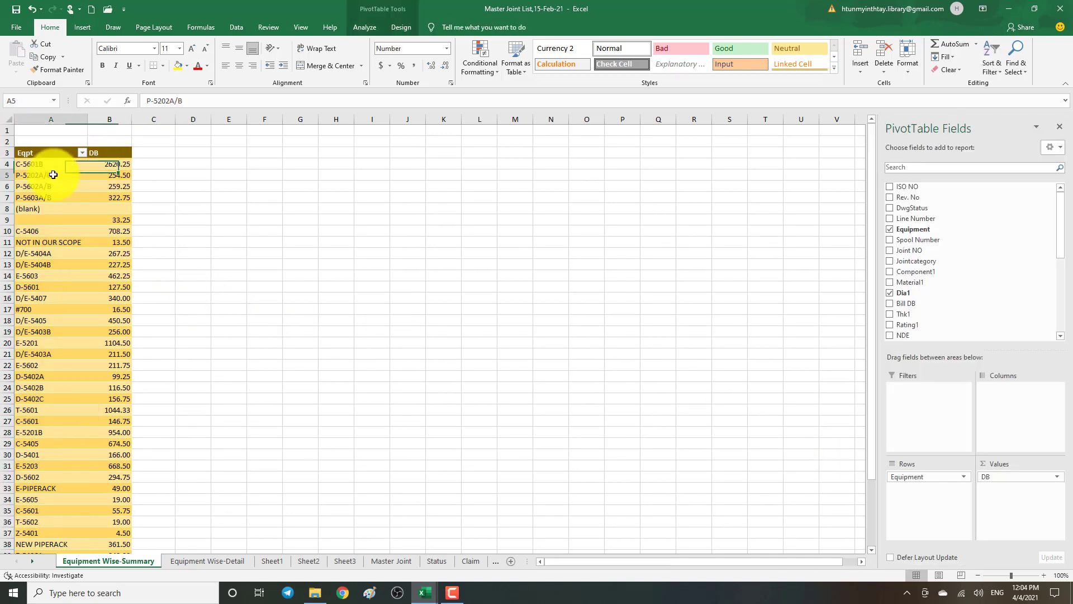
left_click(79, 238)
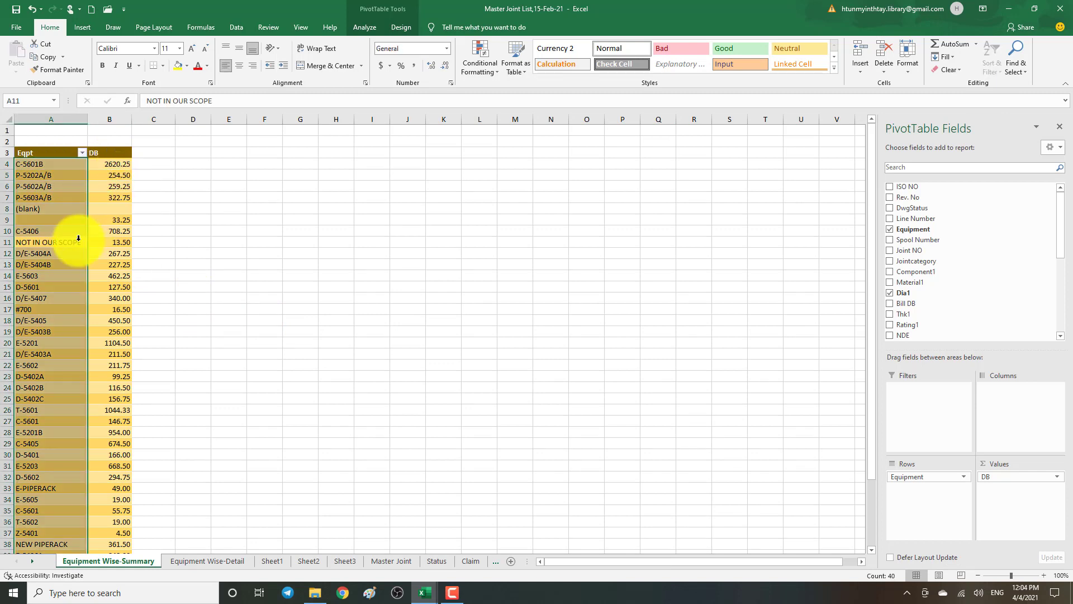
scroll(66, 257, "down", 12)
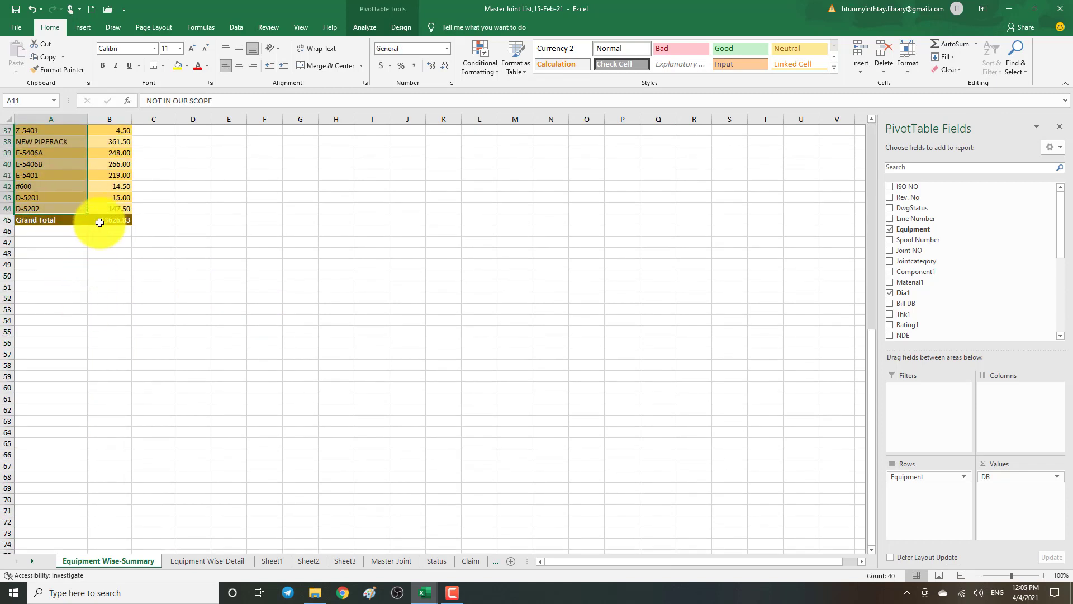
left_click(99, 223)
scroll(554, 363, "up", 6)
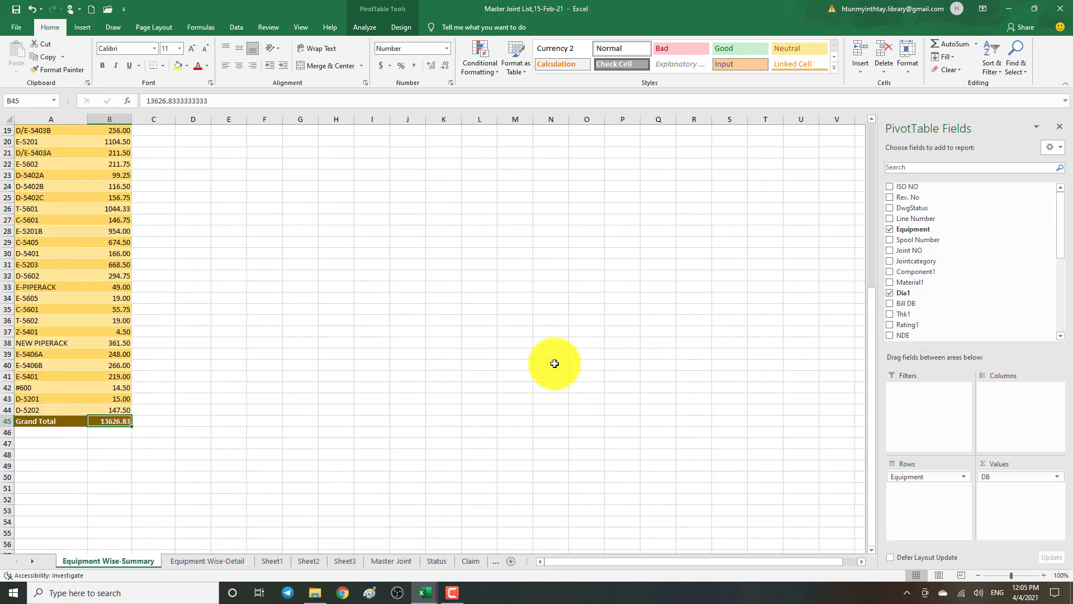
scroll(555, 363, "up", 6)
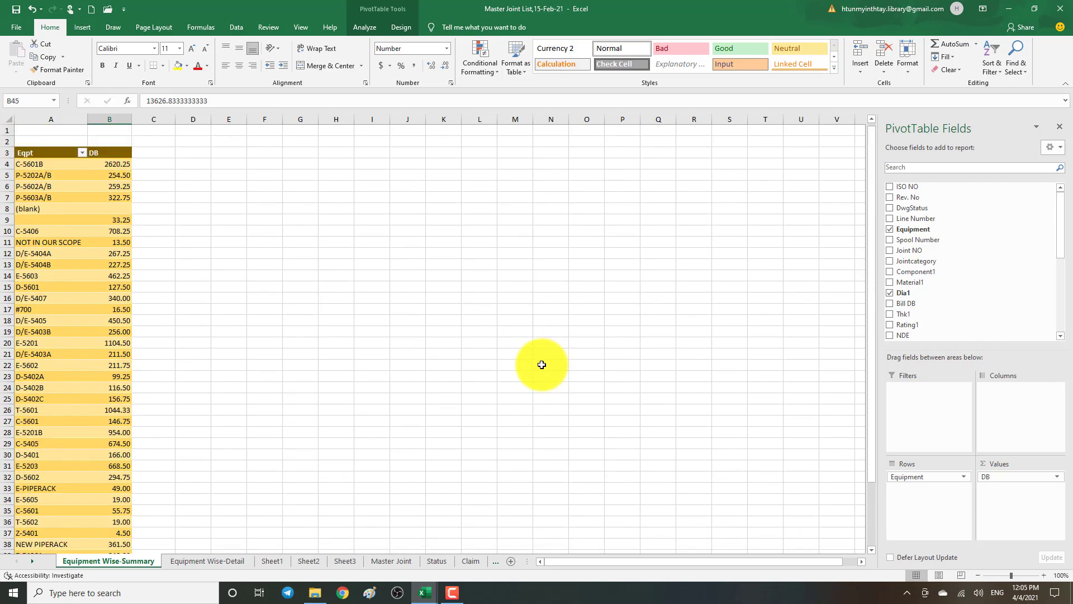
- Examine the filtered joint records on the Master Joint sheet
left_click(391, 561)
left_click(290, 314)
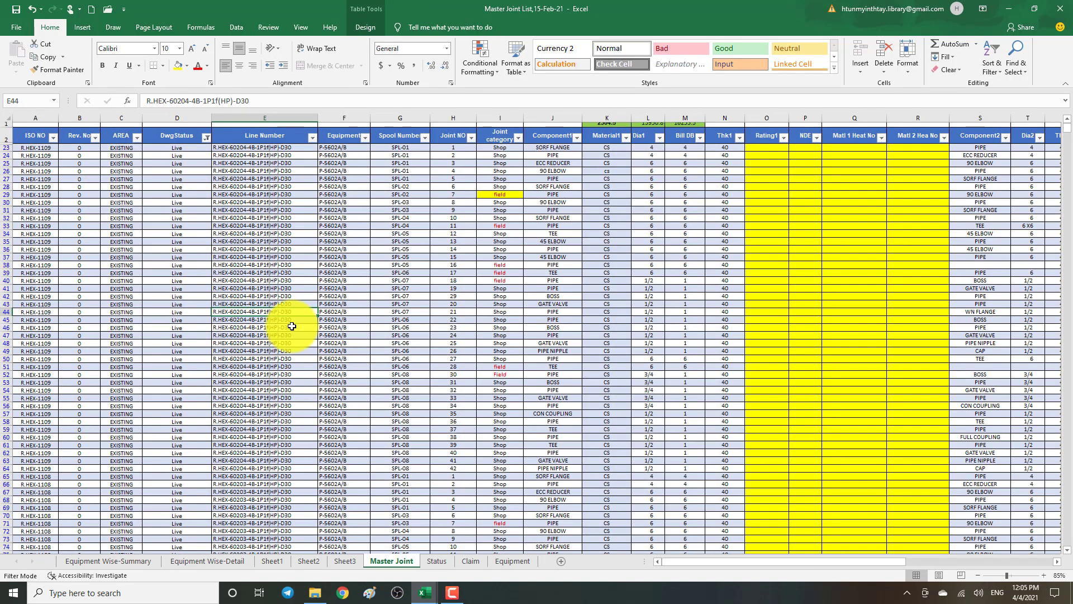
scroll(292, 326, "down", 5)
scroll(292, 326, "up", 5)
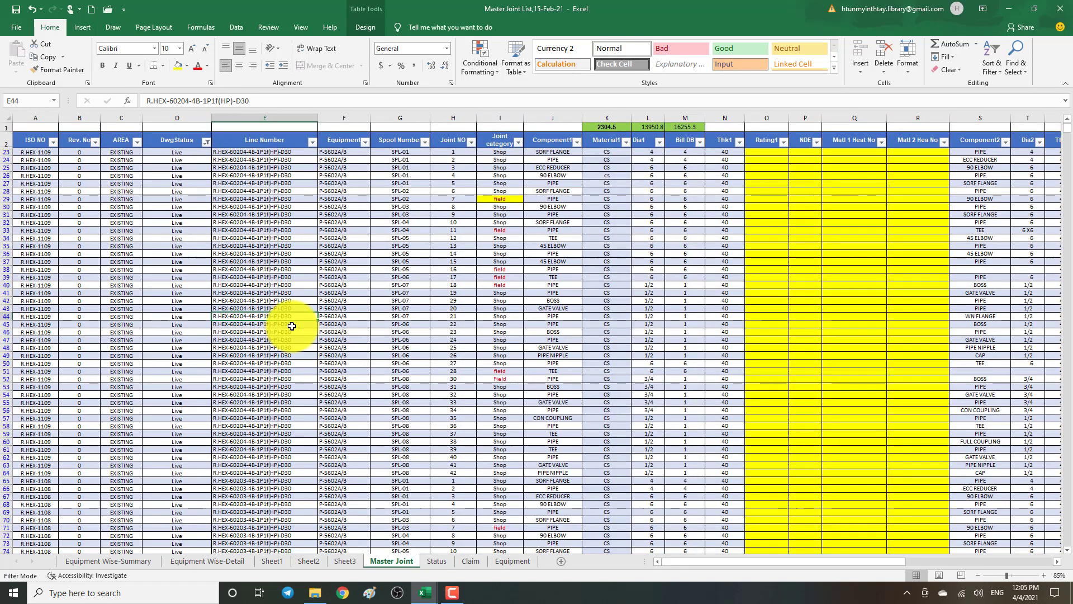
scroll(292, 326, "down", 17)
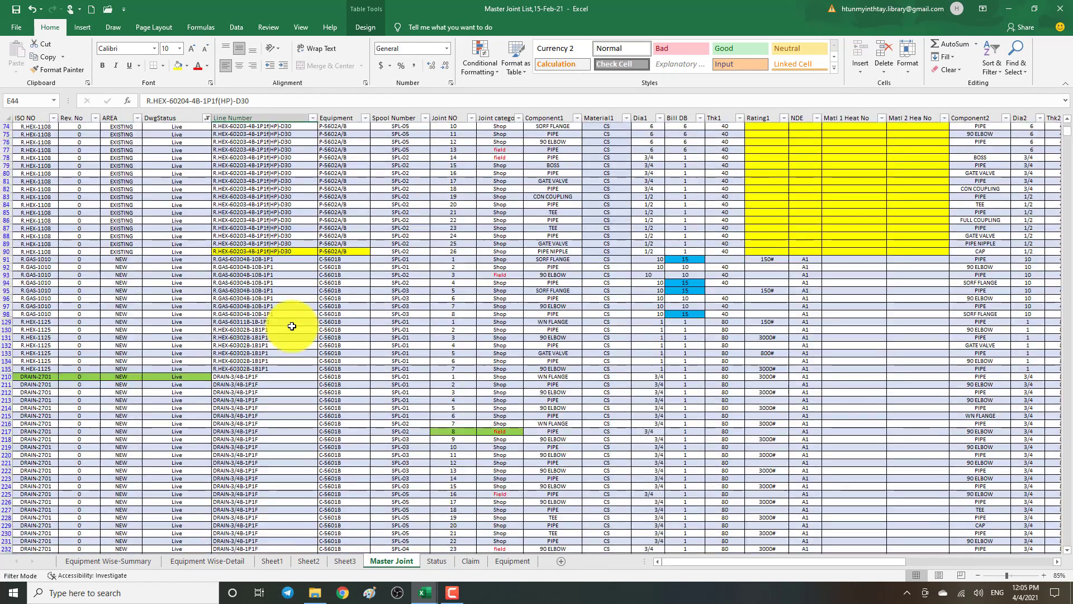
scroll(291, 326, "up", 17)
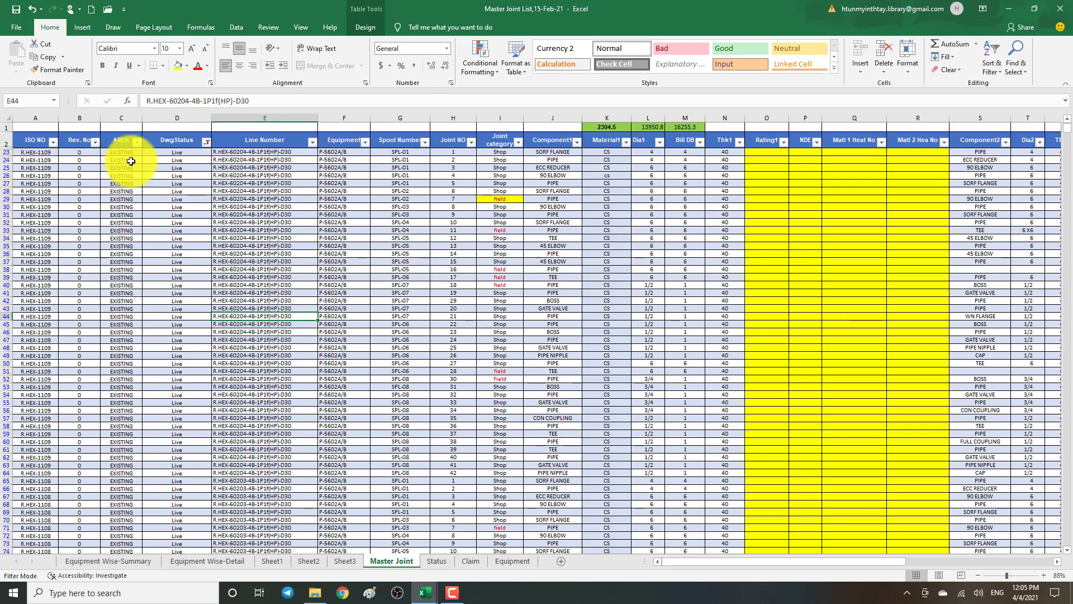
- Turn off filtering on the Master Joint table and look through all rows, including the Superseeded ones
left_click(6, 142)
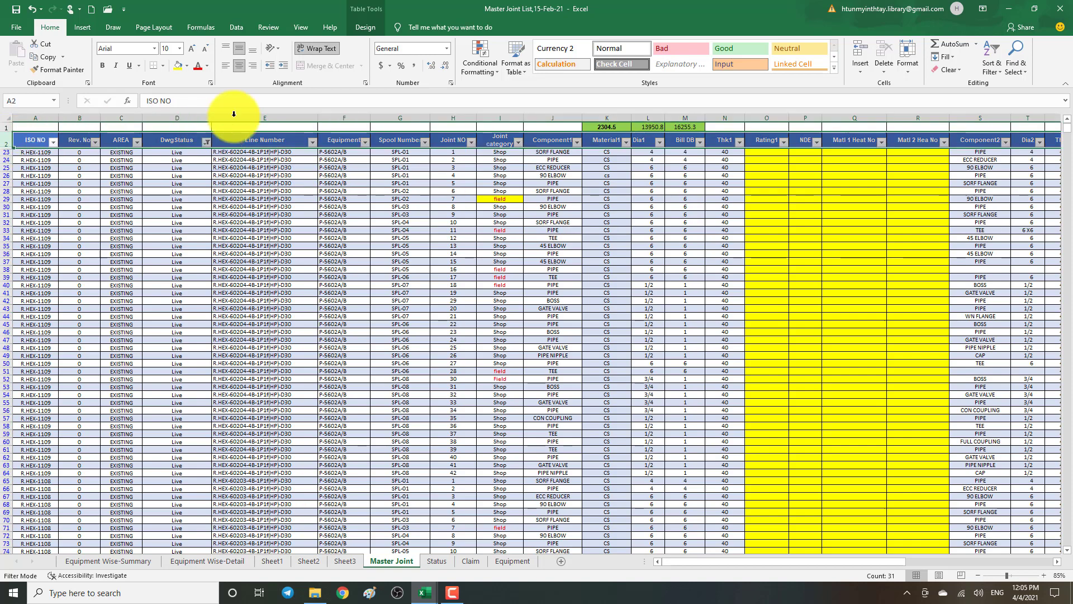
left_click(239, 26)
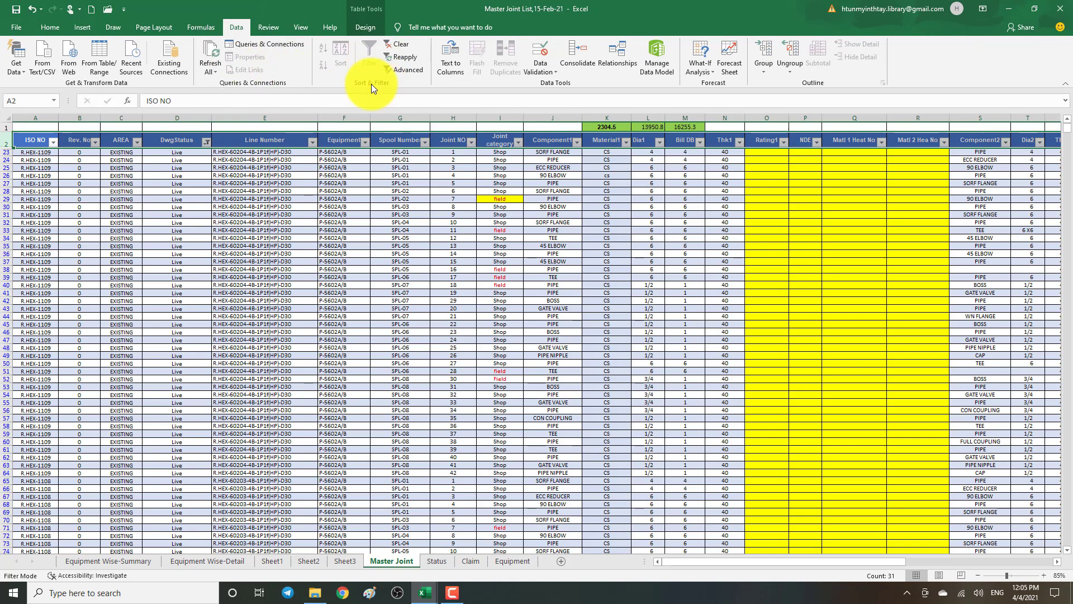
left_click(346, 206)
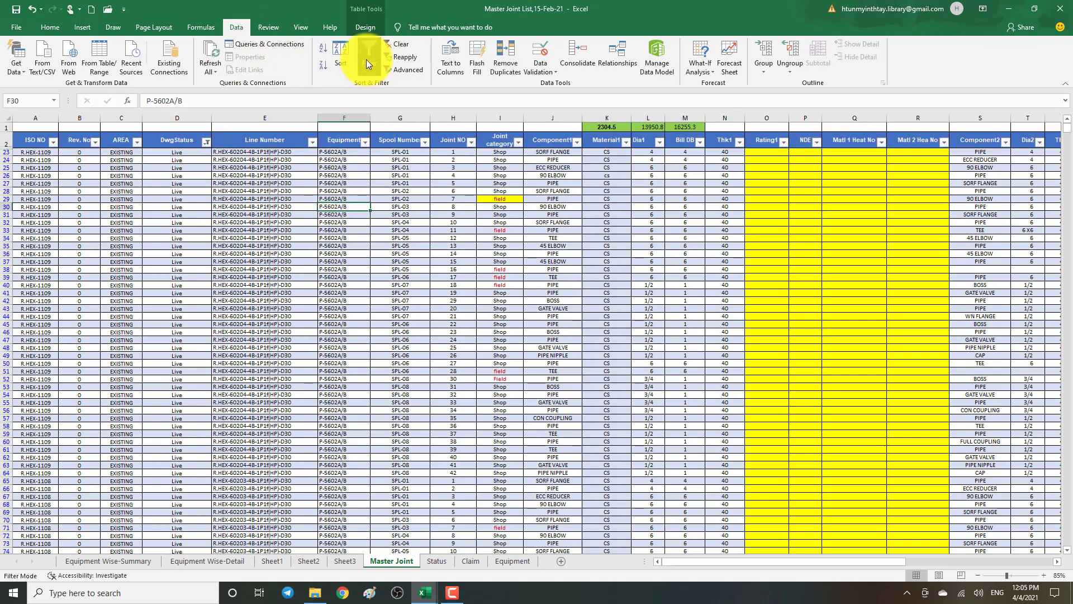
left_click(366, 59)
left_click(297, 277)
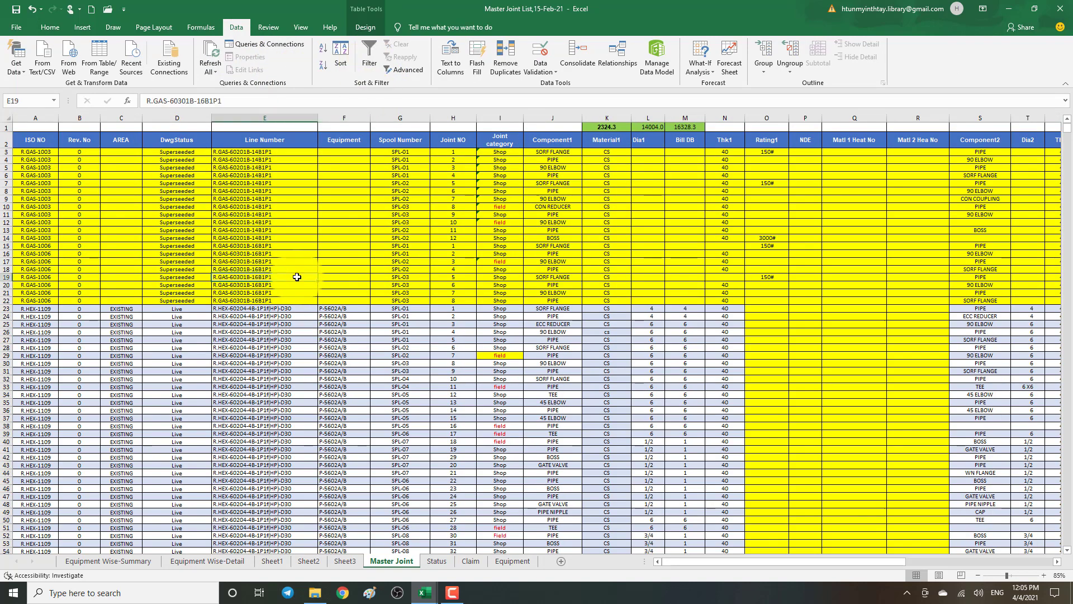
scroll(297, 289, "down", 20)
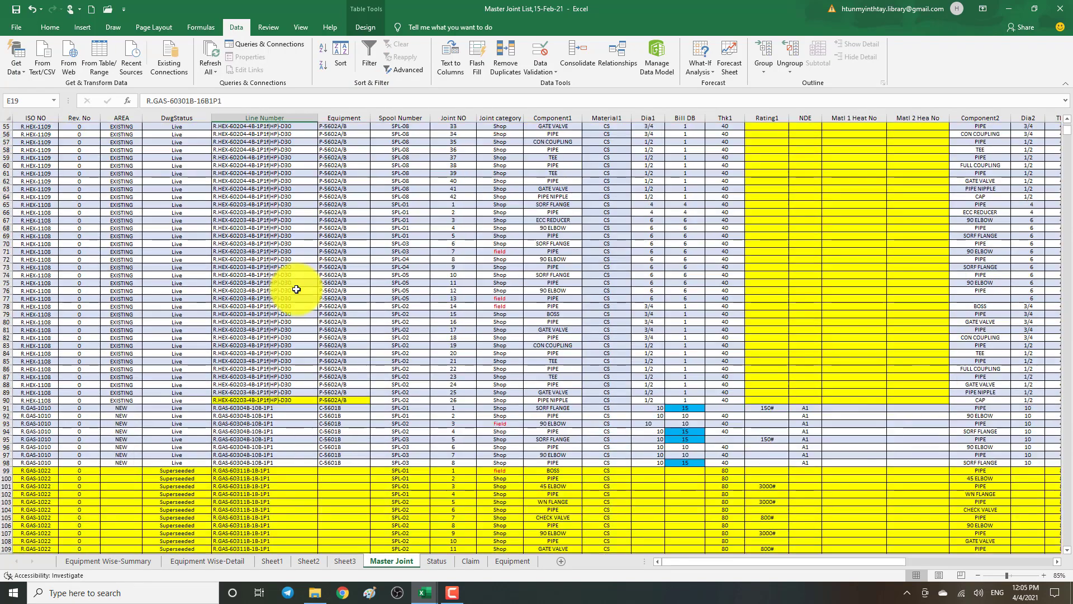
scroll(297, 289, "up", 4)
scroll(296, 289, "down", 2)
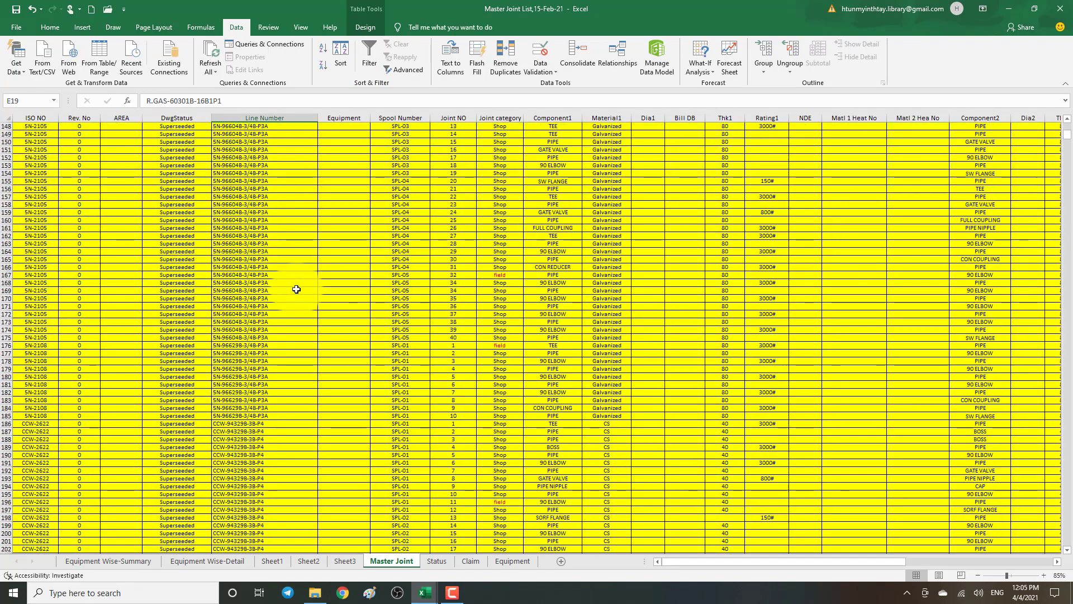
scroll(296, 289, "up", 2)
scroll(296, 289, "up", 2)
scroll(296, 289, "up", 20)
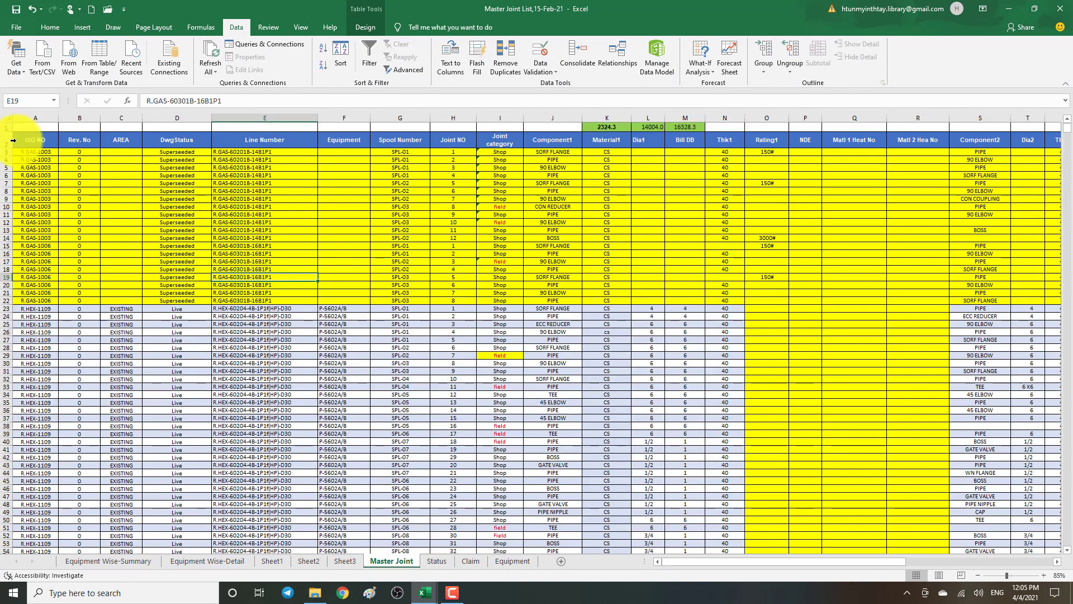
- Turn filtering back on for the header row of the Master Joint table
left_click(12, 140)
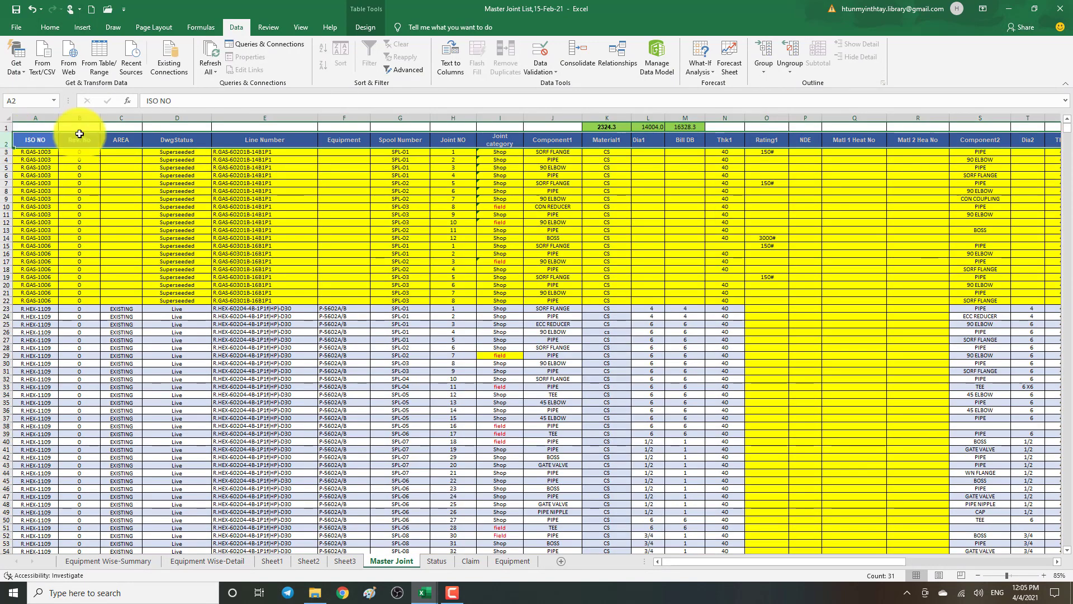
left_click(387, 184)
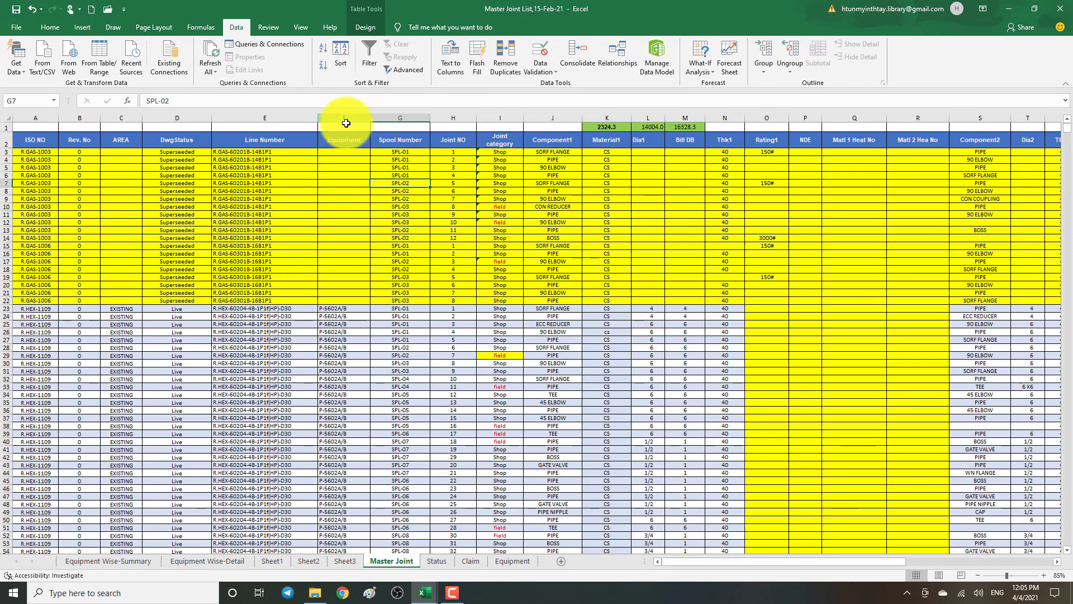
left_click(346, 139)
left_click(370, 55)
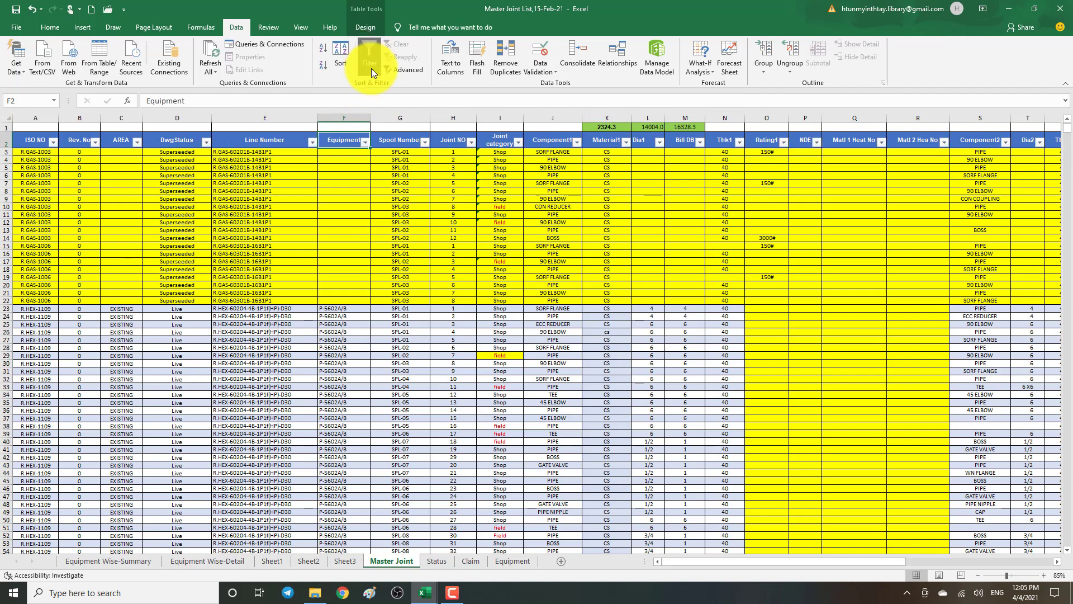
left_click(358, 238)
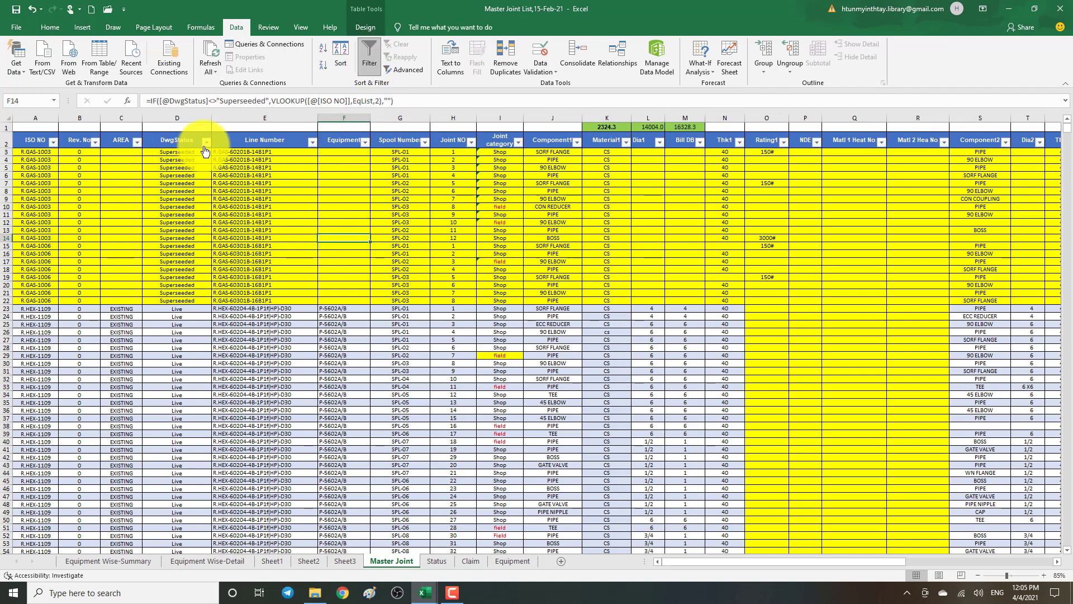
- Filter the DwgStatus column to Live records only, excluding Rework and Superseeded, and check the filtered rows
left_click(206, 143)
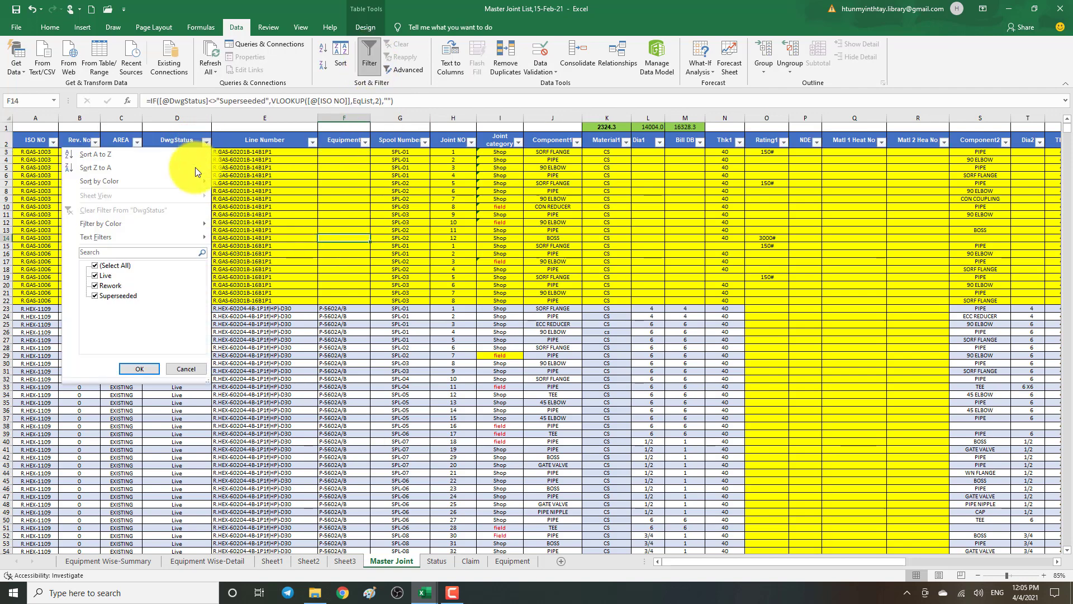
left_click(112, 286)
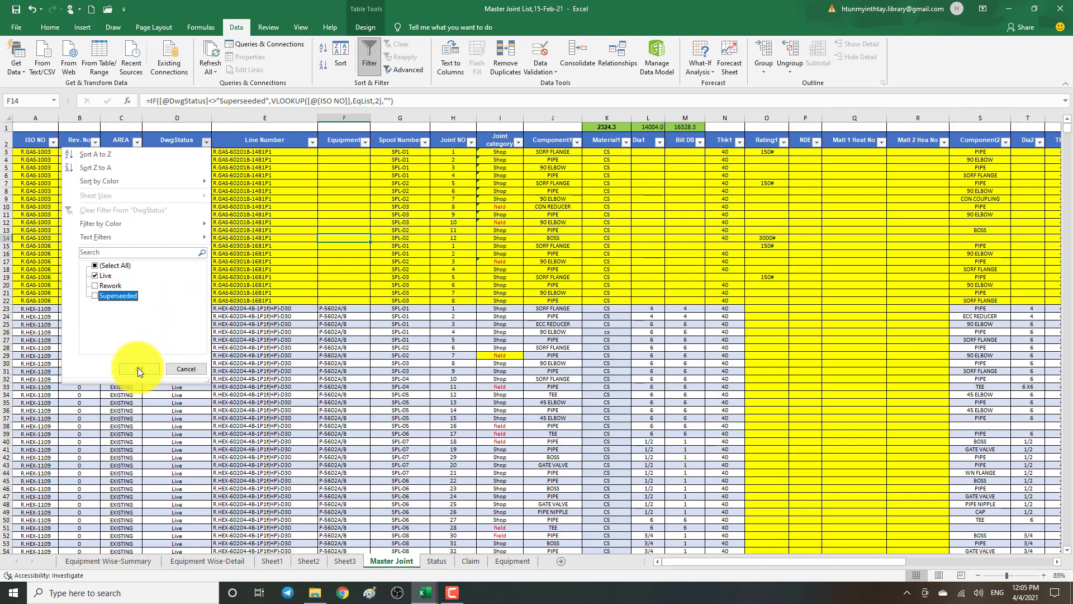
left_click(138, 369)
left_click(300, 273)
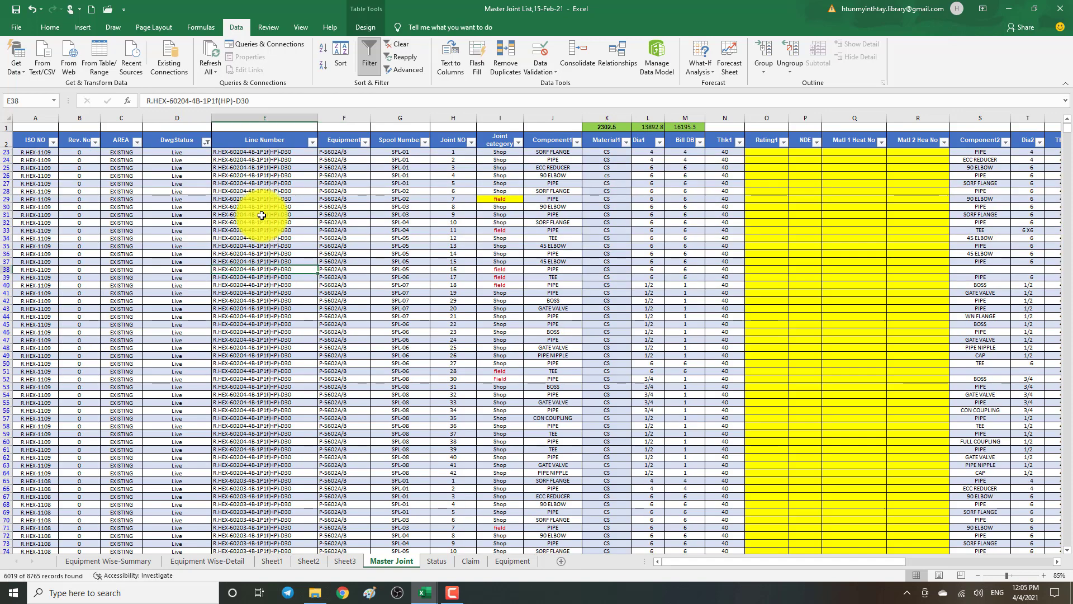
scroll(259, 210, "down", 5)
left_click(182, 268)
scroll(190, 280, "up", 6)
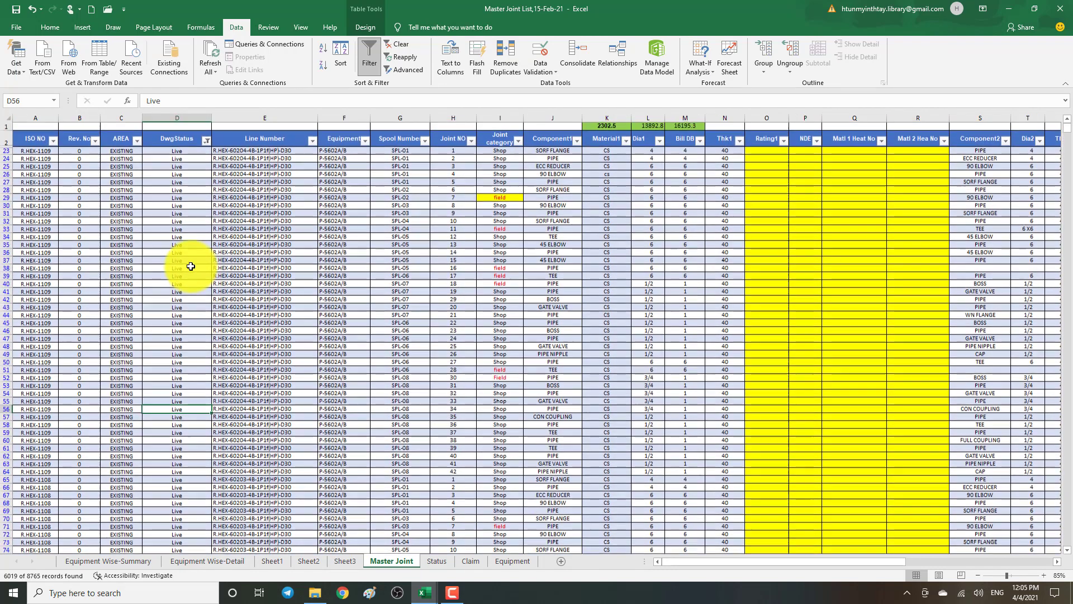
left_click(323, 214)
left_click(263, 220)
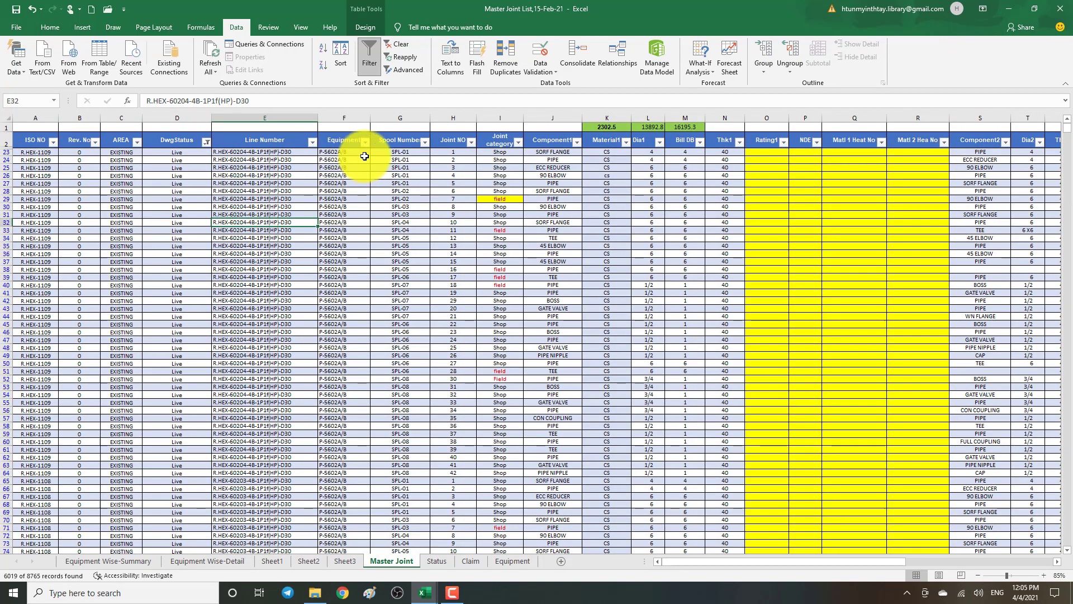
- Filter the Joint category column to Shop joints only and look through the filtered rows
left_click(518, 144)
left_click(420, 267)
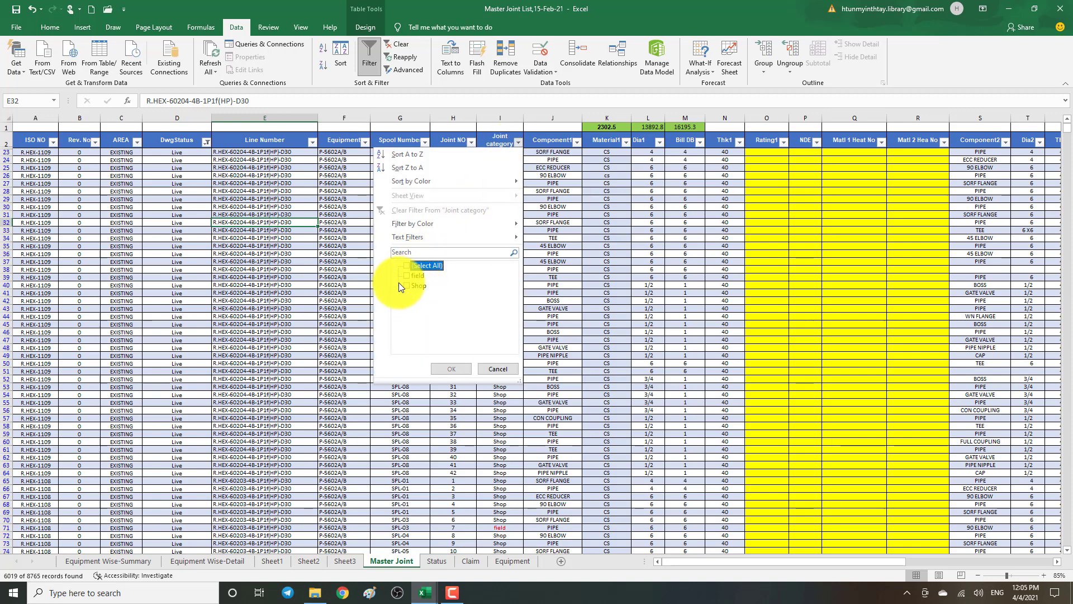
left_click(406, 285)
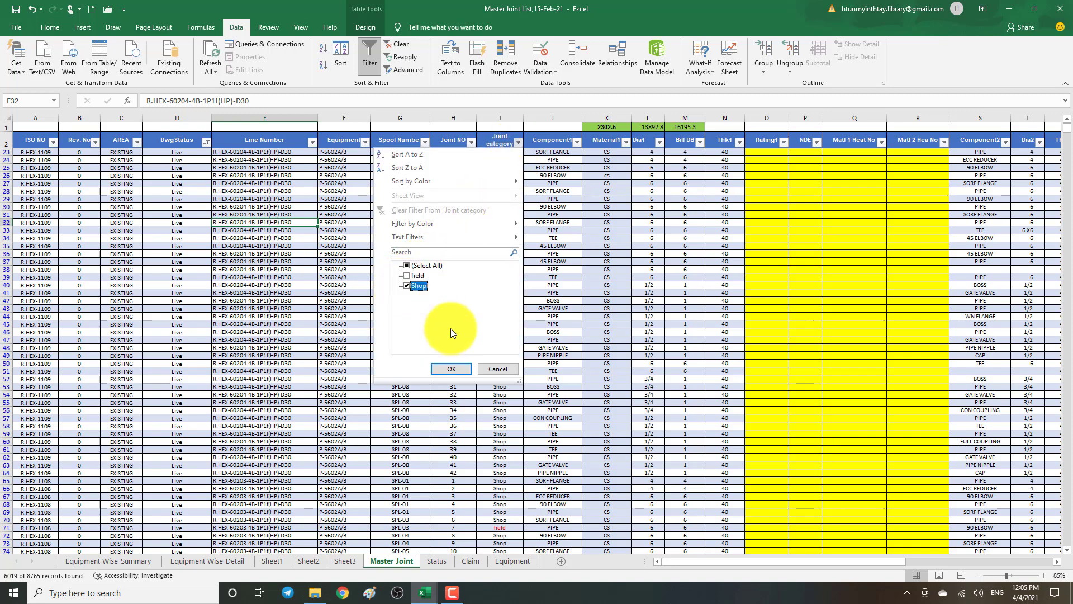
left_click(455, 370)
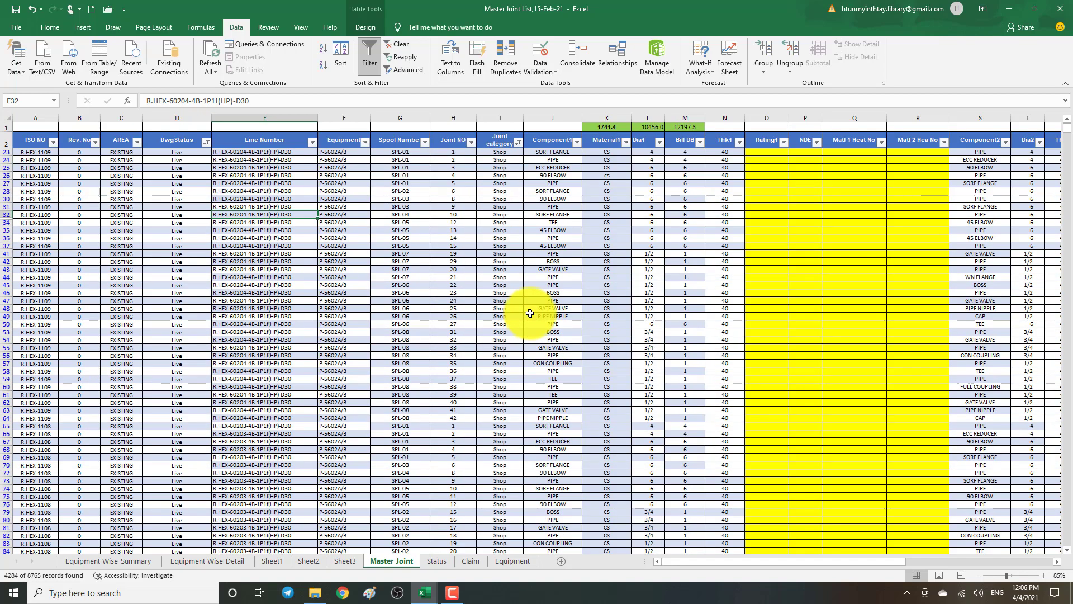
scroll(517, 220, "down", 10)
scroll(517, 223, "up", 10)
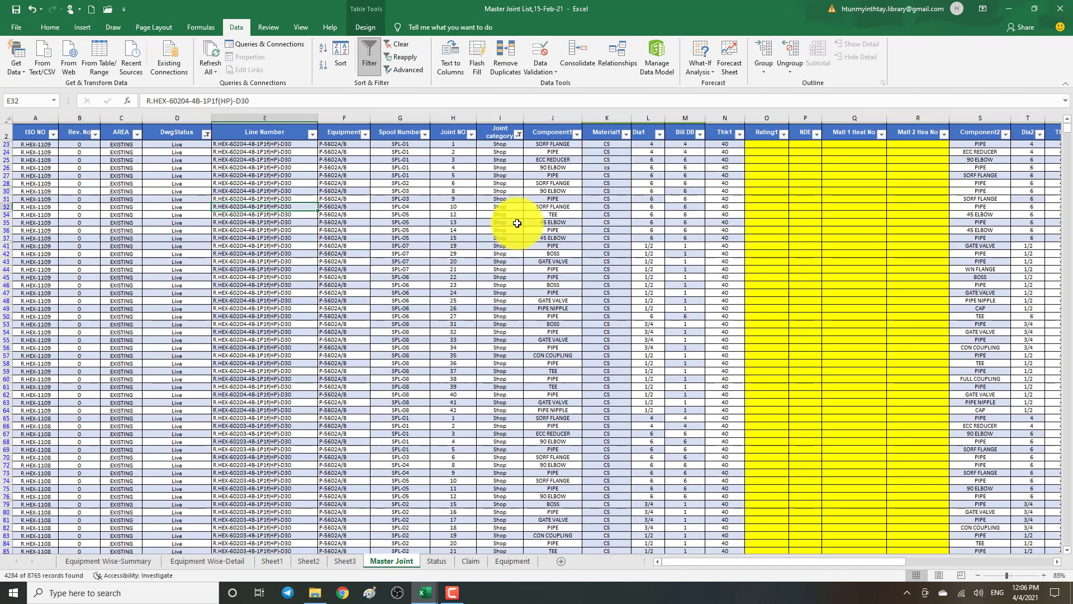
- Inspect the SUBTOTAL formula above the Bill DB column without changing it
left_click(689, 125)
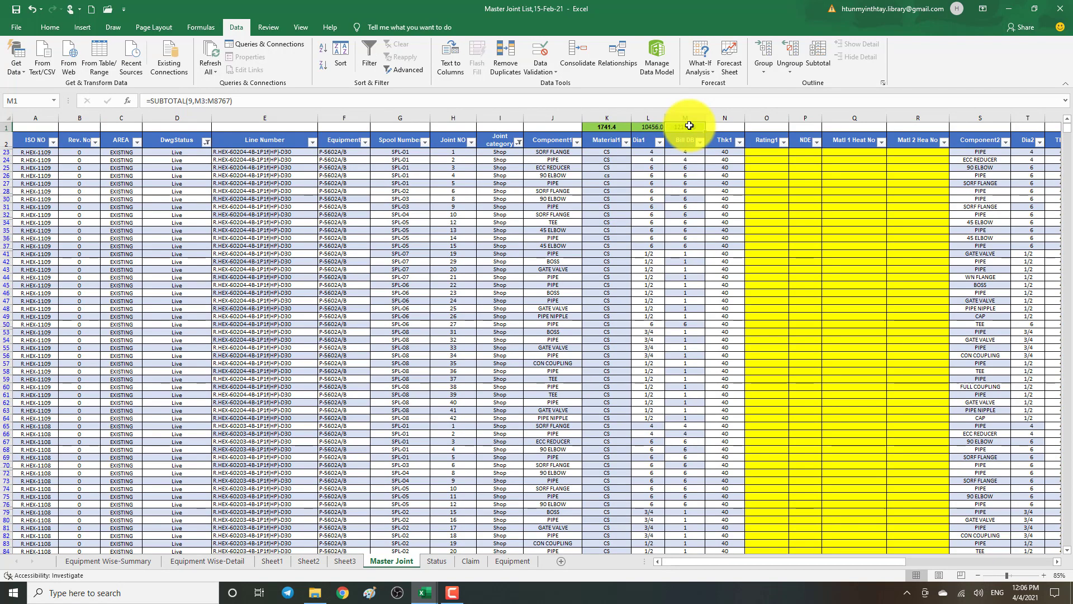
double_click(690, 126)
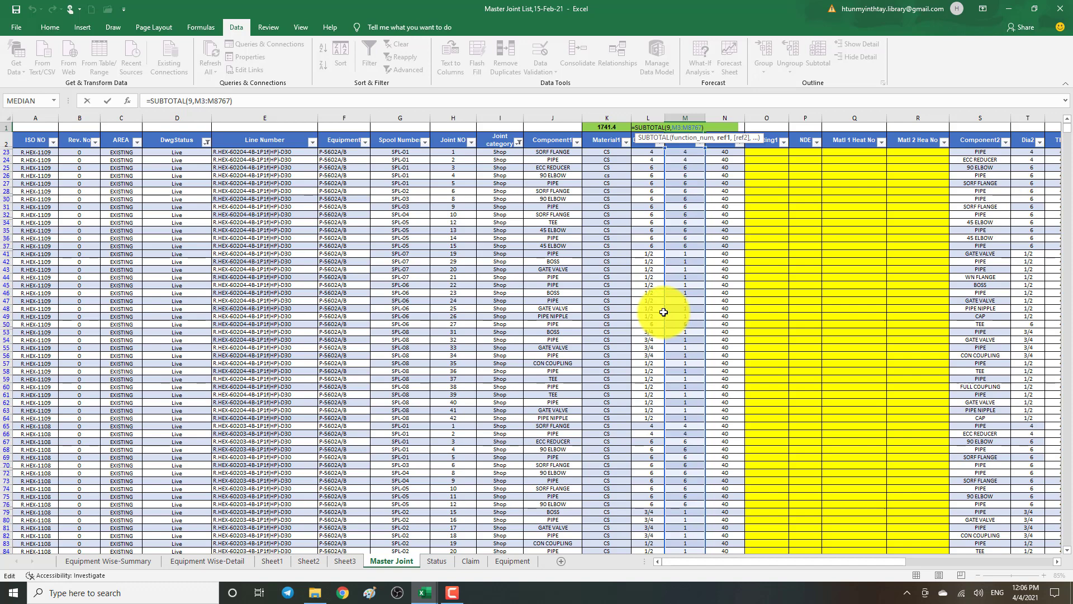
key("Return")
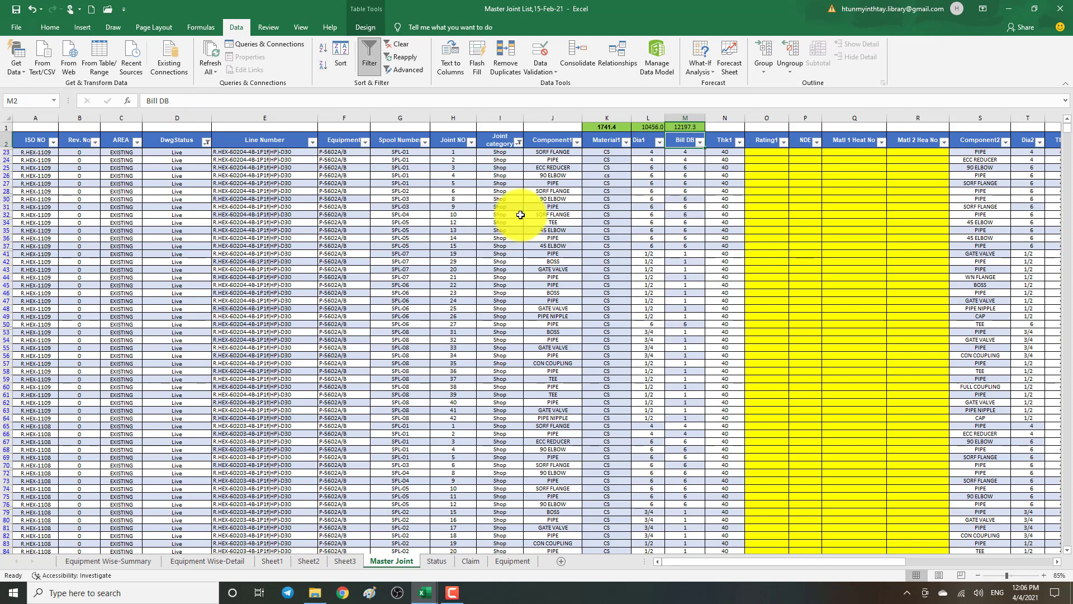
- Filter the Joint category column to field joints only and check the Bill DB subtotal and filtered rows
left_click(520, 145)
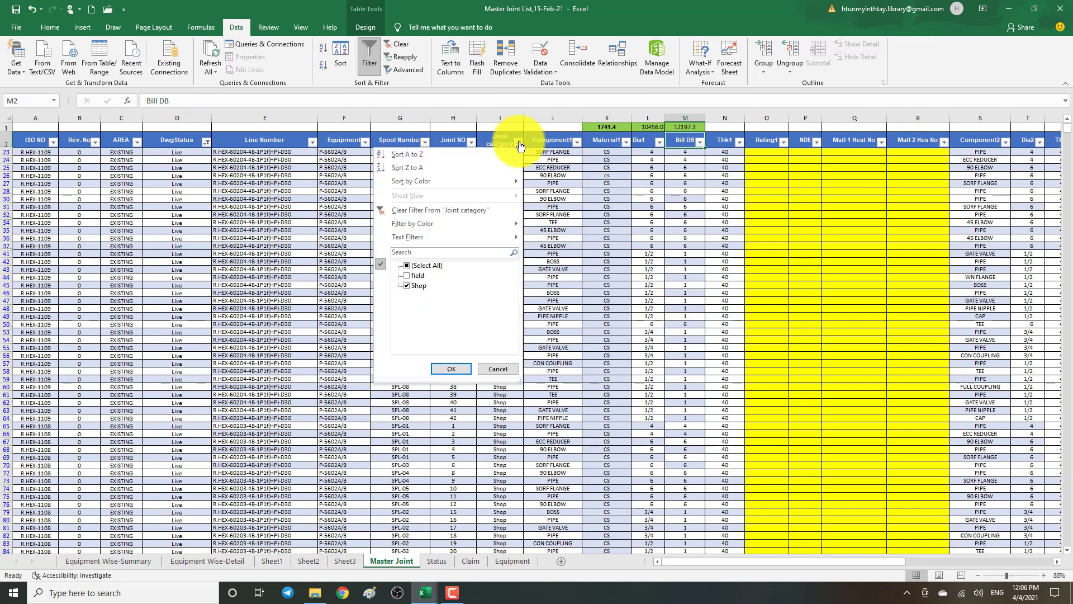
left_click(411, 283)
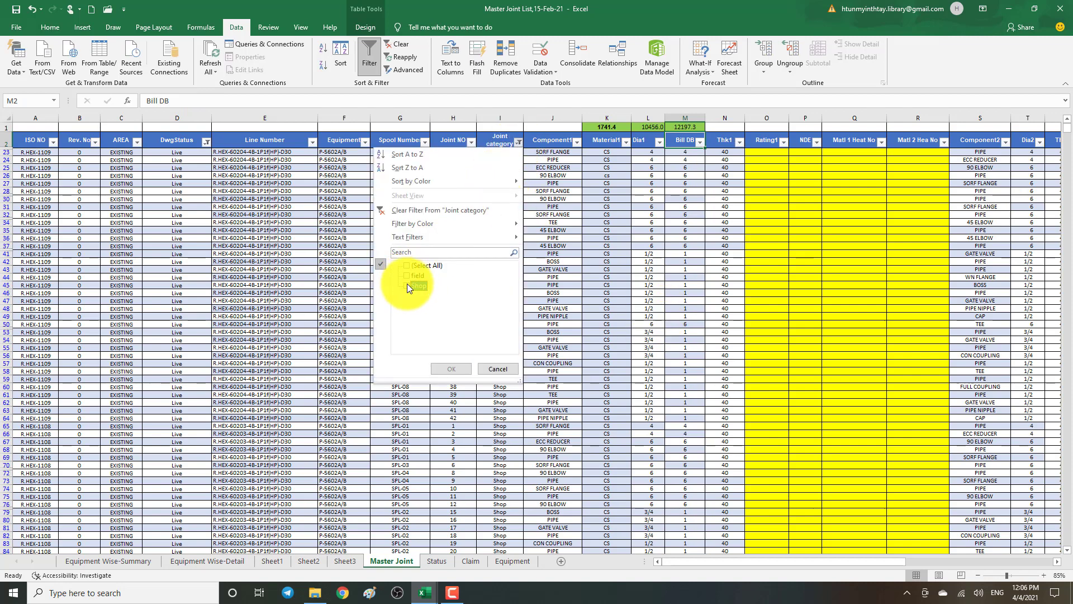
left_click(452, 367)
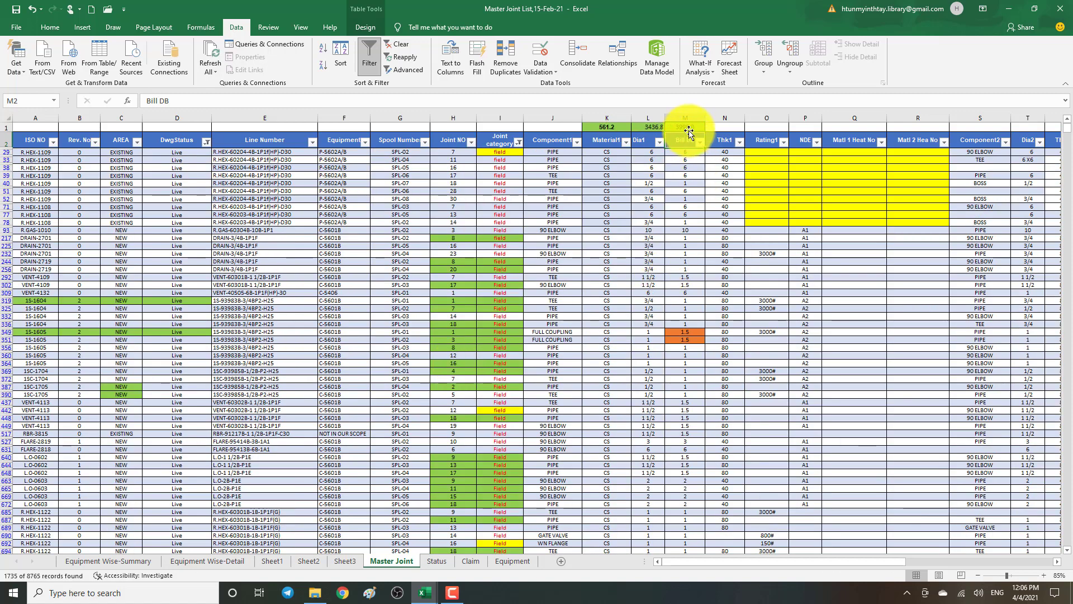
left_click(688, 127)
scroll(544, 426, "down", 4)
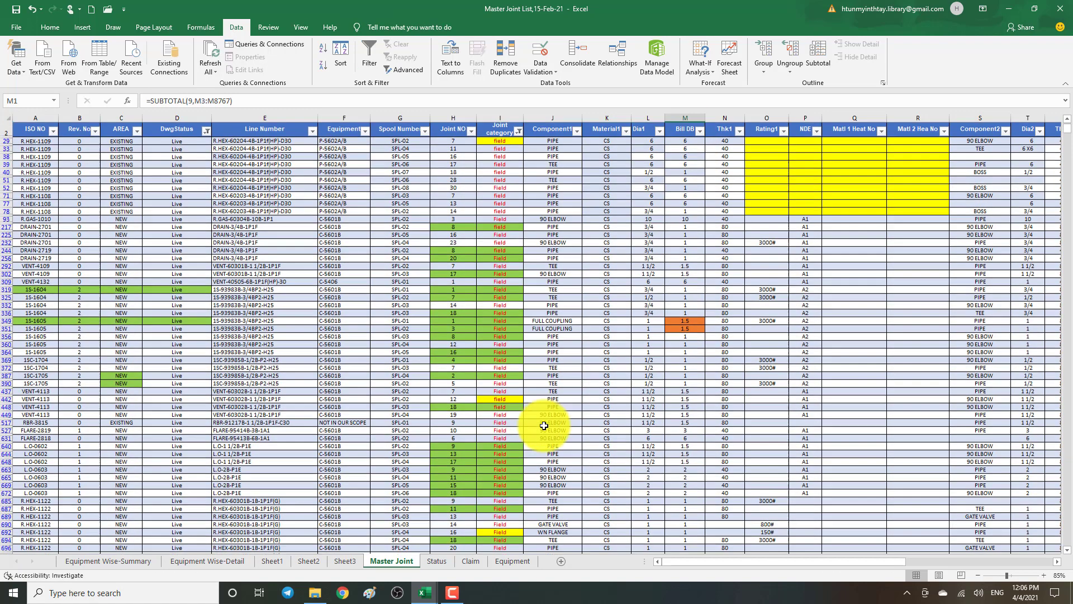
scroll(544, 425, "up", 5)
scroll(544, 426, "down", 6)
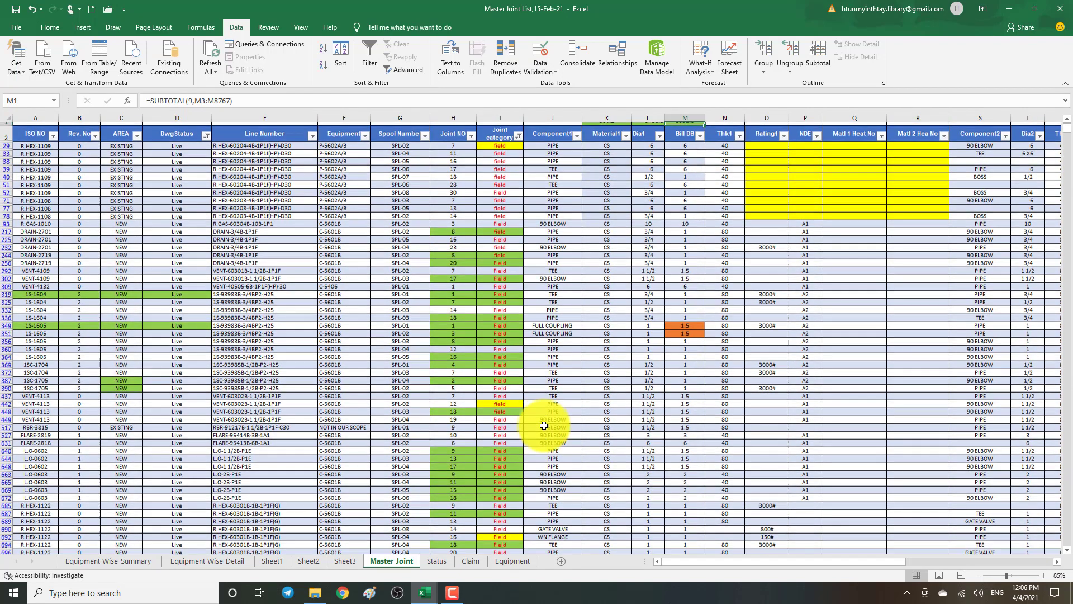
scroll(544, 425, "down", 4)
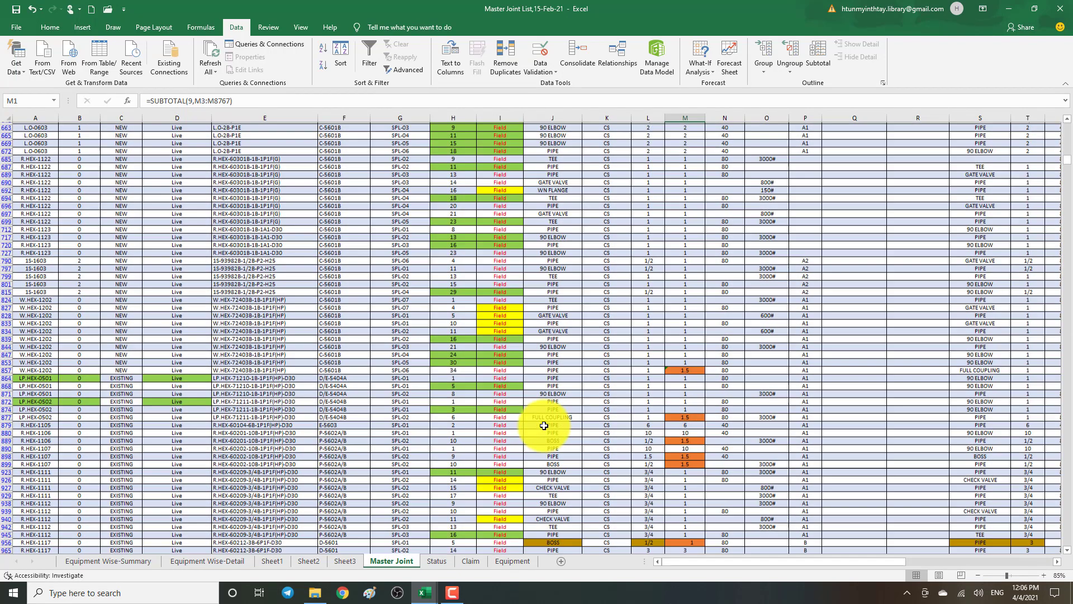
scroll(544, 414, "up", 10)
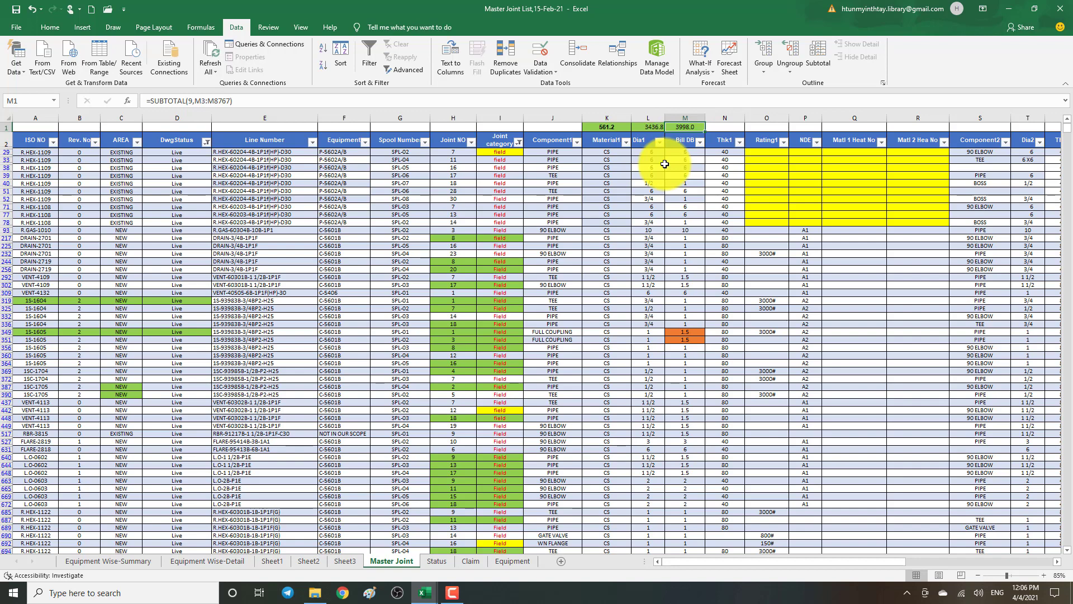
- Reselect all values in the Joint category filter to include both field and Shop joints
left_click(518, 142)
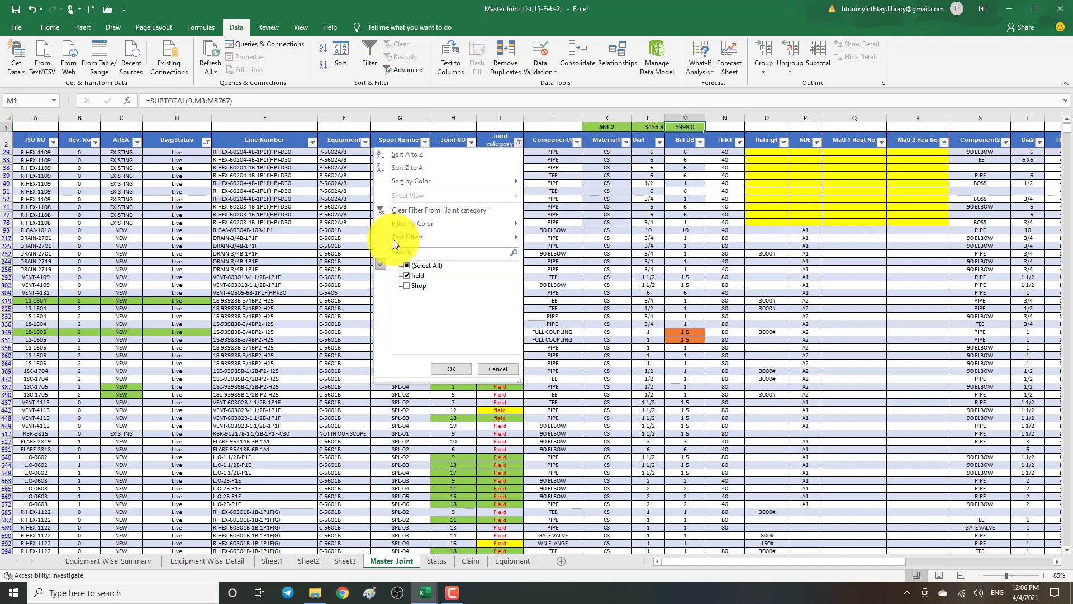
left_click(407, 265)
left_click(451, 368)
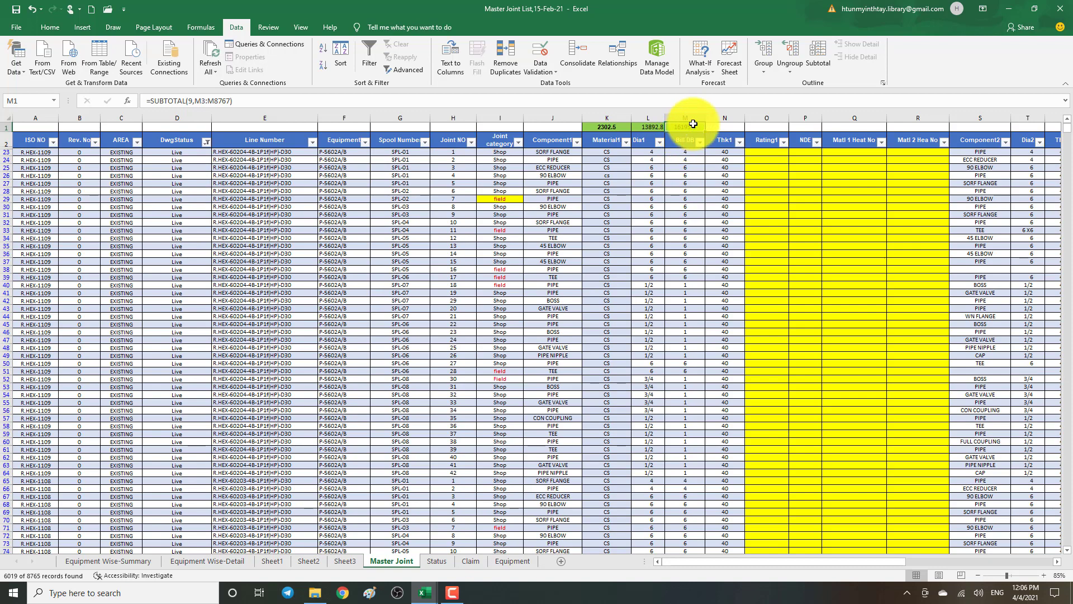
- Filter the Equipment column to C-5601B only and look through the filtered rows
left_click(365, 143)
left_click(273, 266)
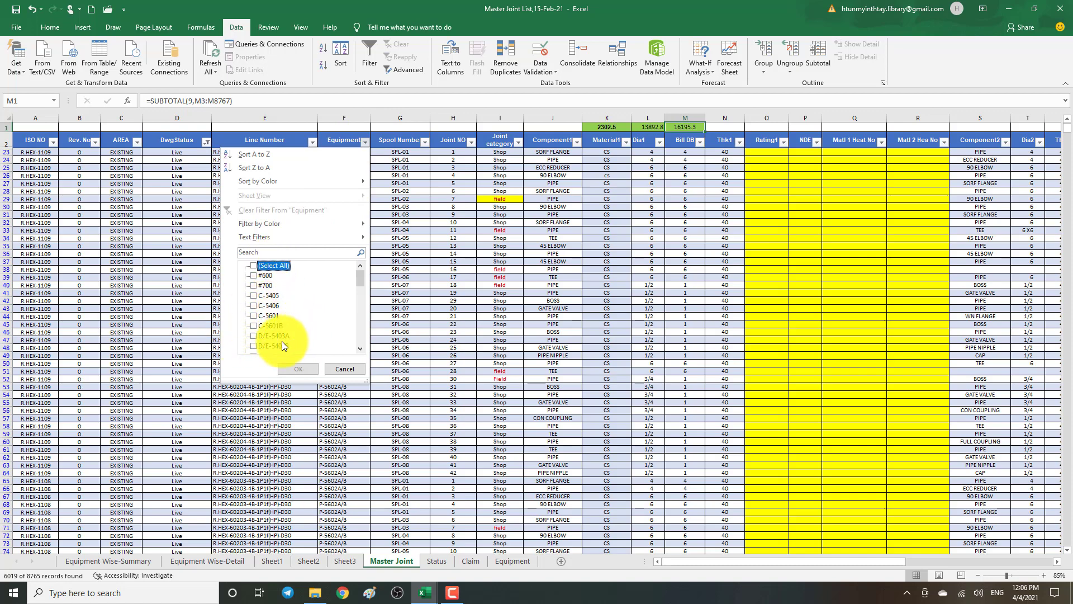
left_click(254, 326)
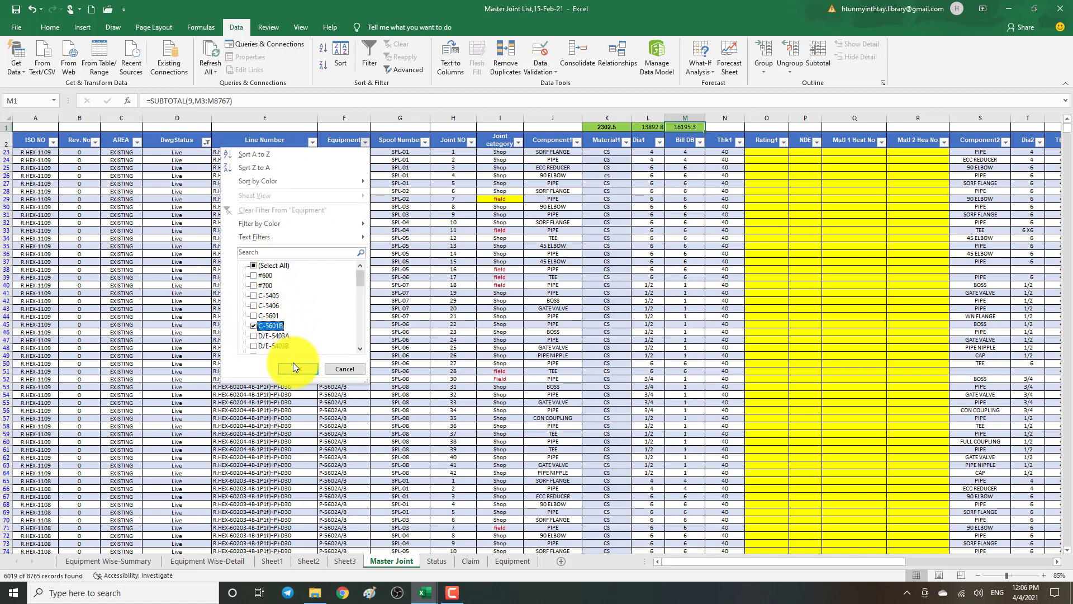
left_click(293, 369)
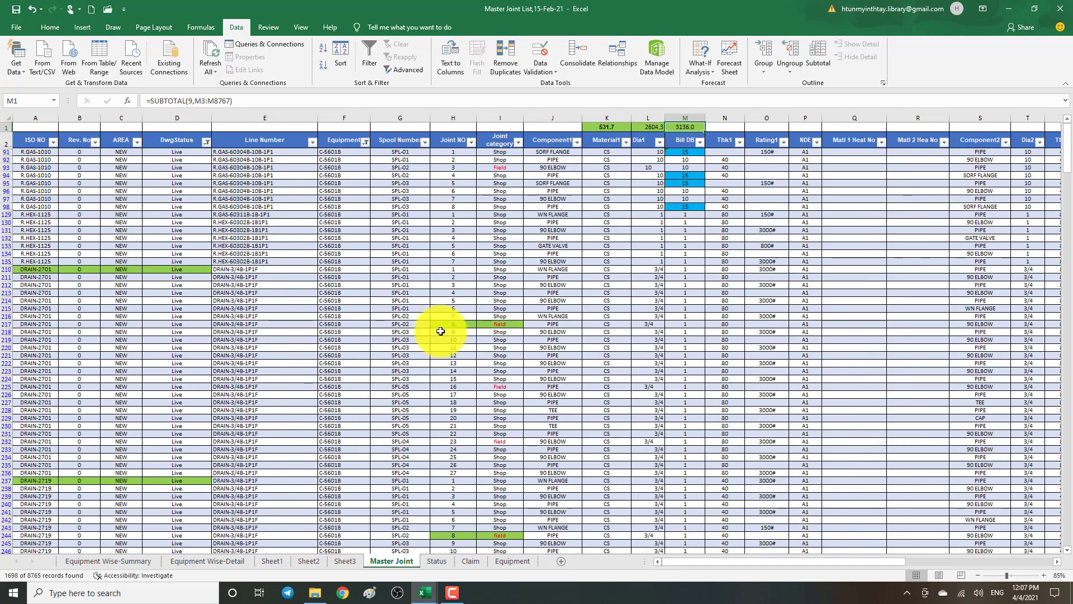
scroll(431, 331, "down", 10)
scroll(441, 330, "up", 4)
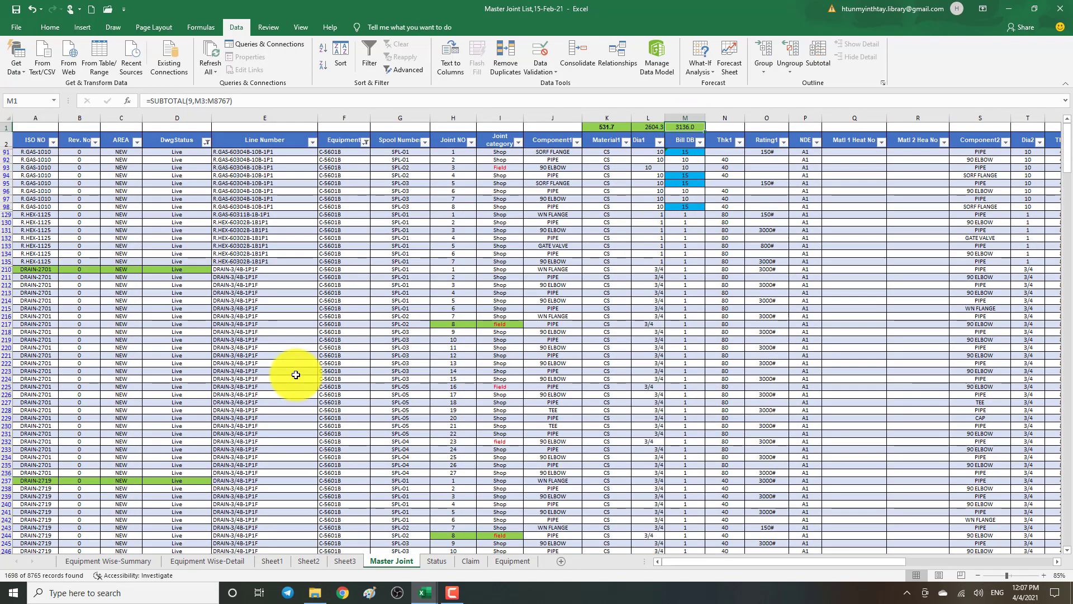
scroll(293, 371, "down", 3)
scroll(295, 375, "up", 1)
scroll(296, 375, "up", 2)
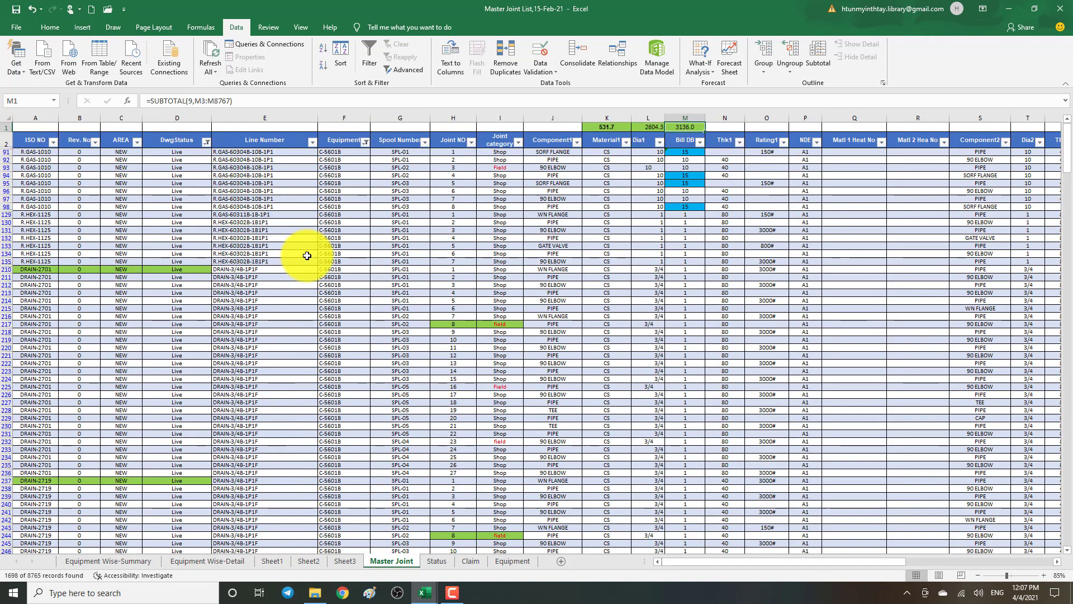
- Filter the Line Number column to 1N-99307-3/4B-P3A only
left_click(312, 142)
left_click(215, 266)
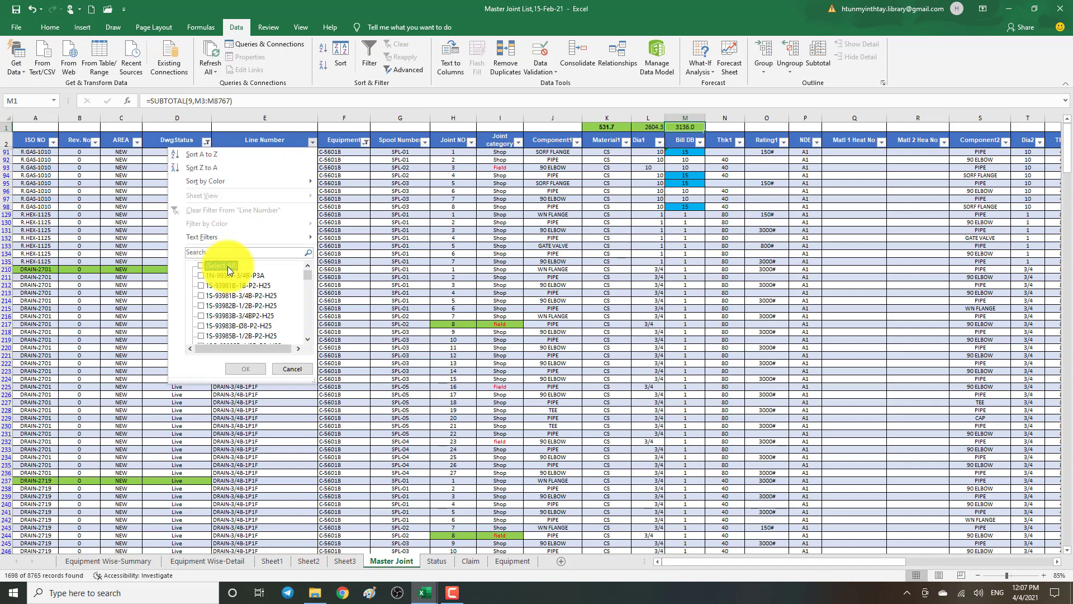
left_click(198, 276)
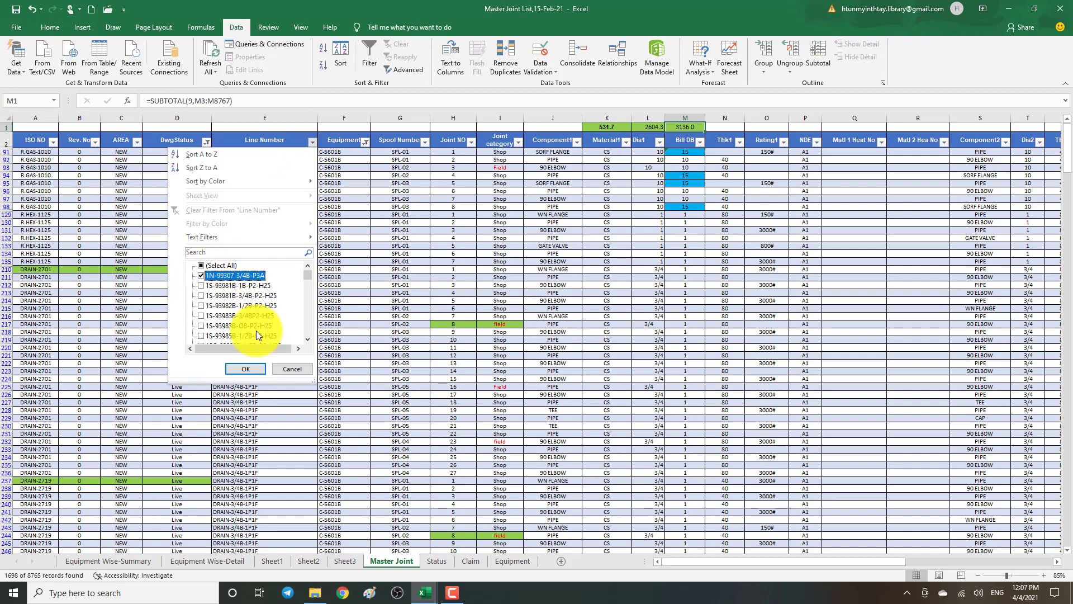
left_click(255, 369)
left_click(277, 429)
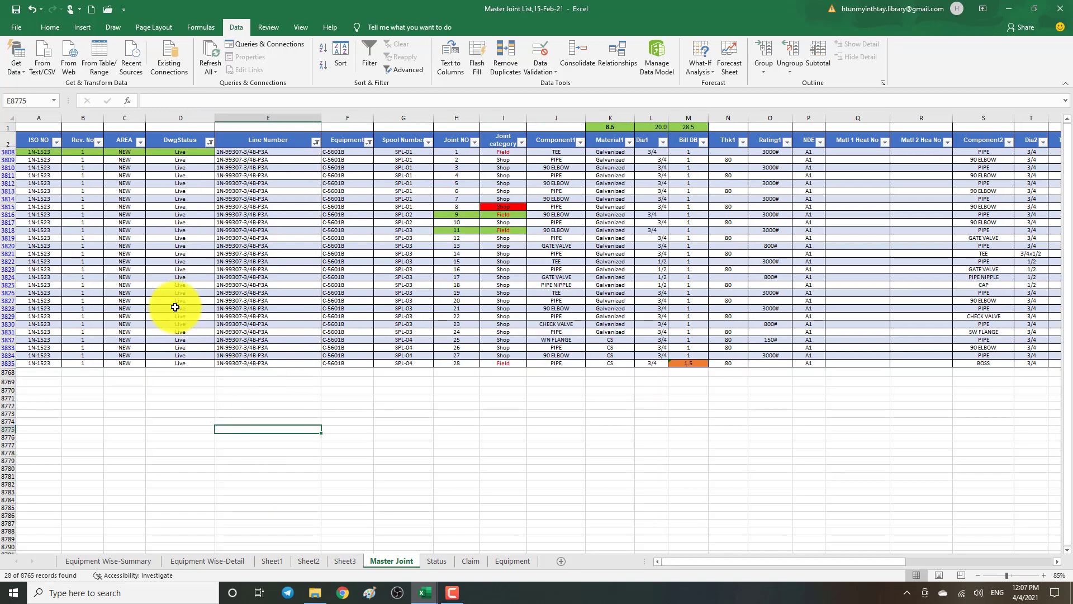
- Check the drawing status, line number, equipment, ISO number and Bill DB entries of the filtered rows, including the Bill DB subtotal
left_click(174, 309)
left_click(258, 260)
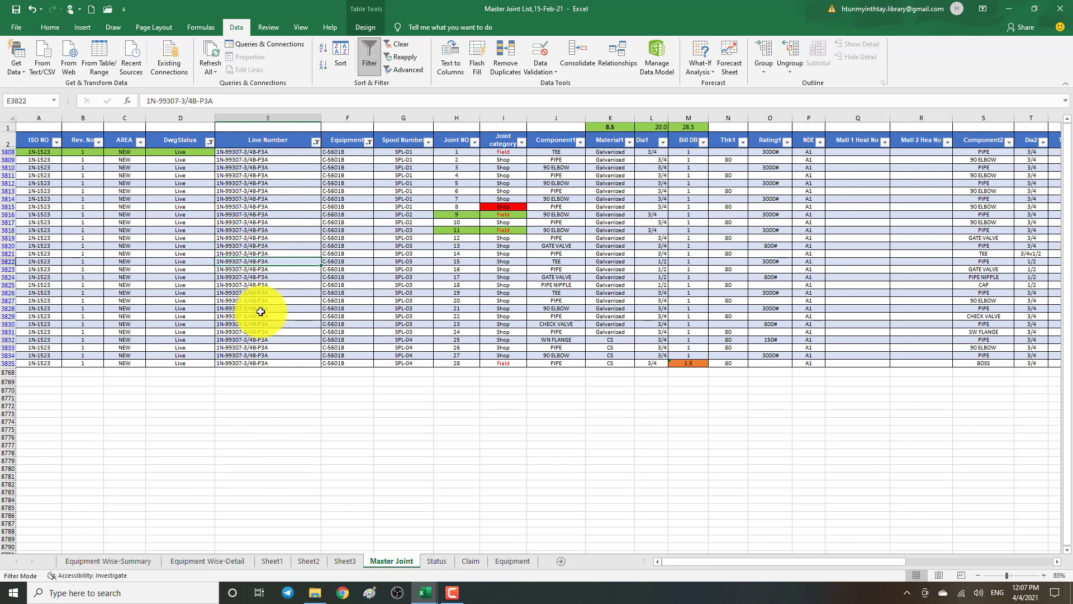
left_click(349, 223)
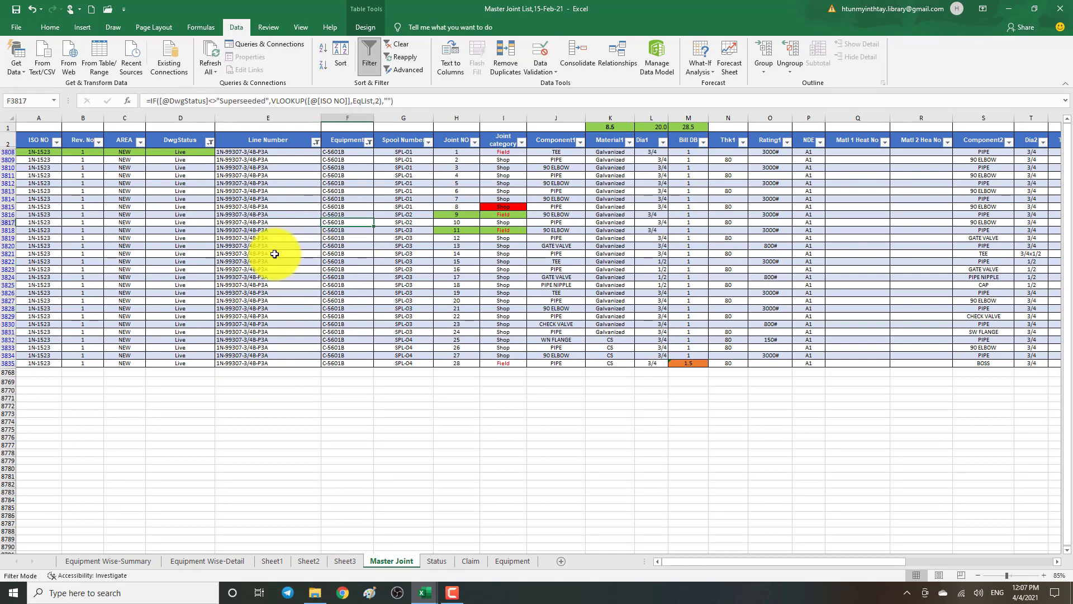
left_click(25, 151)
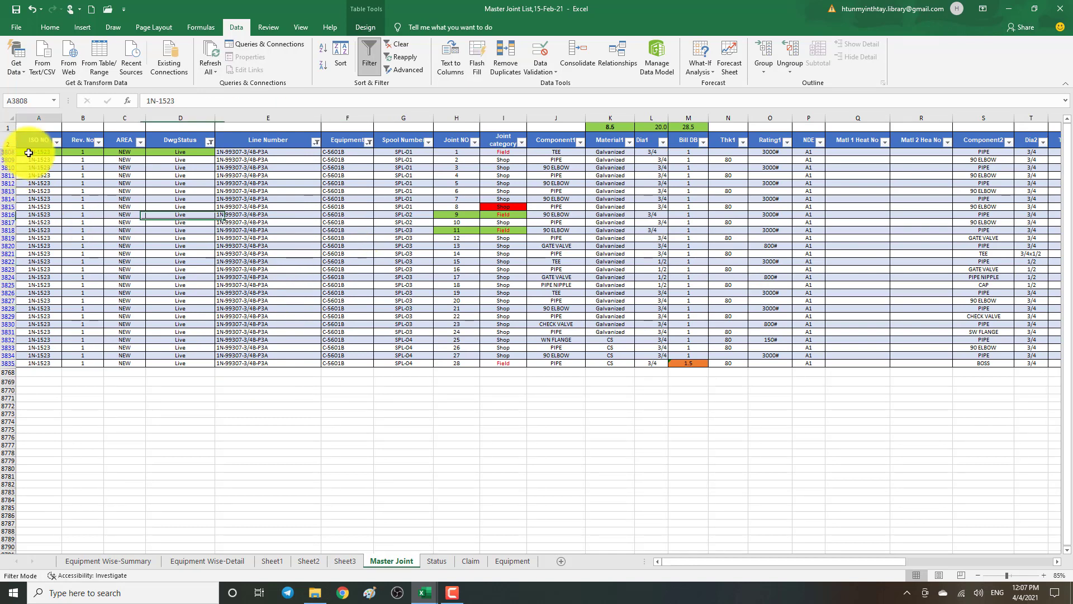
left_click(32, 339)
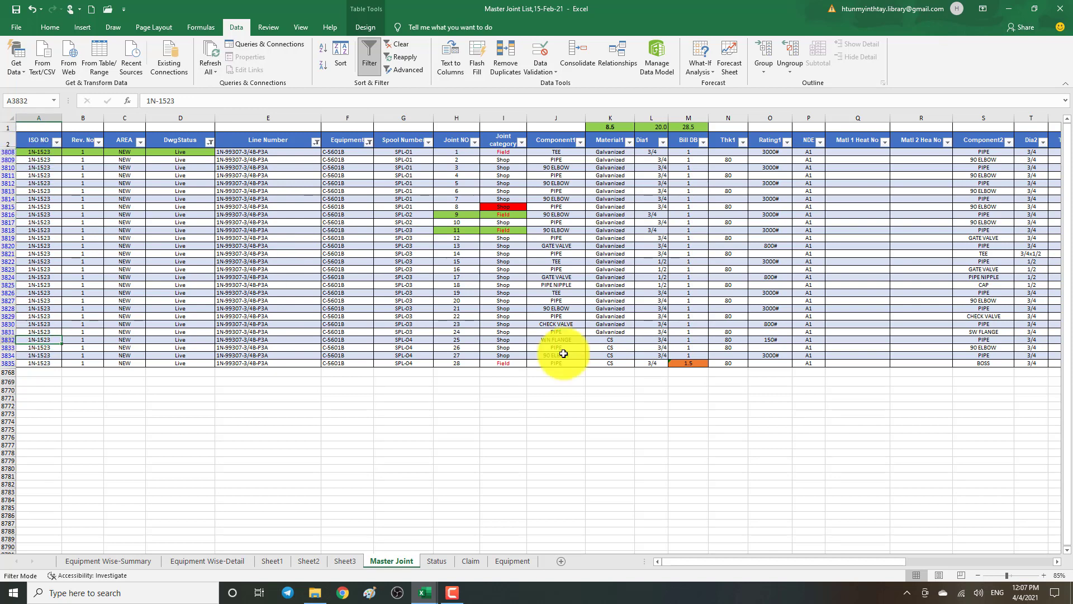
left_click(693, 127)
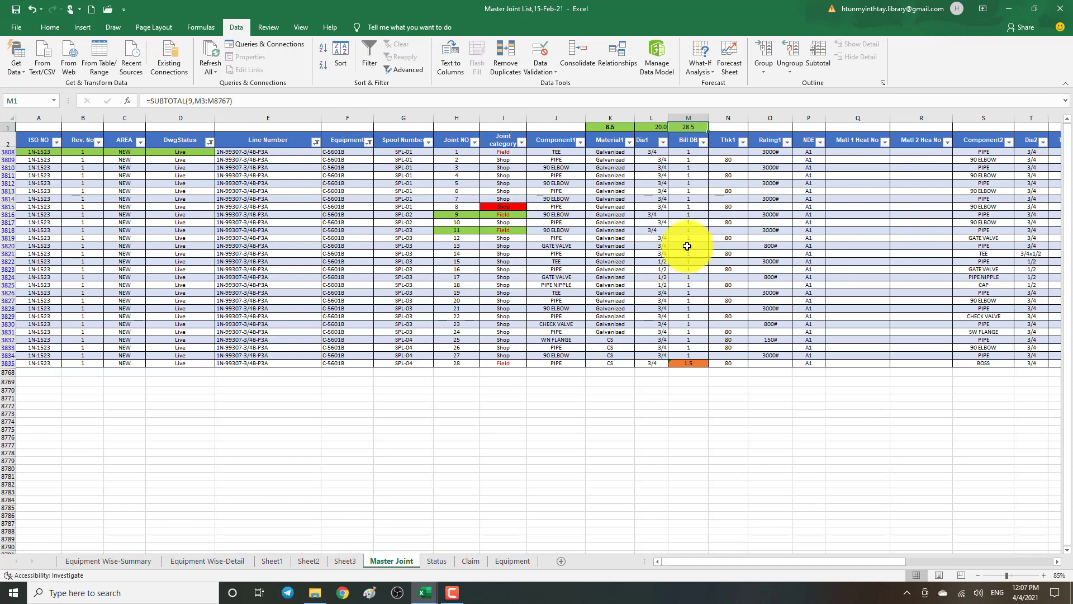
left_click(687, 253)
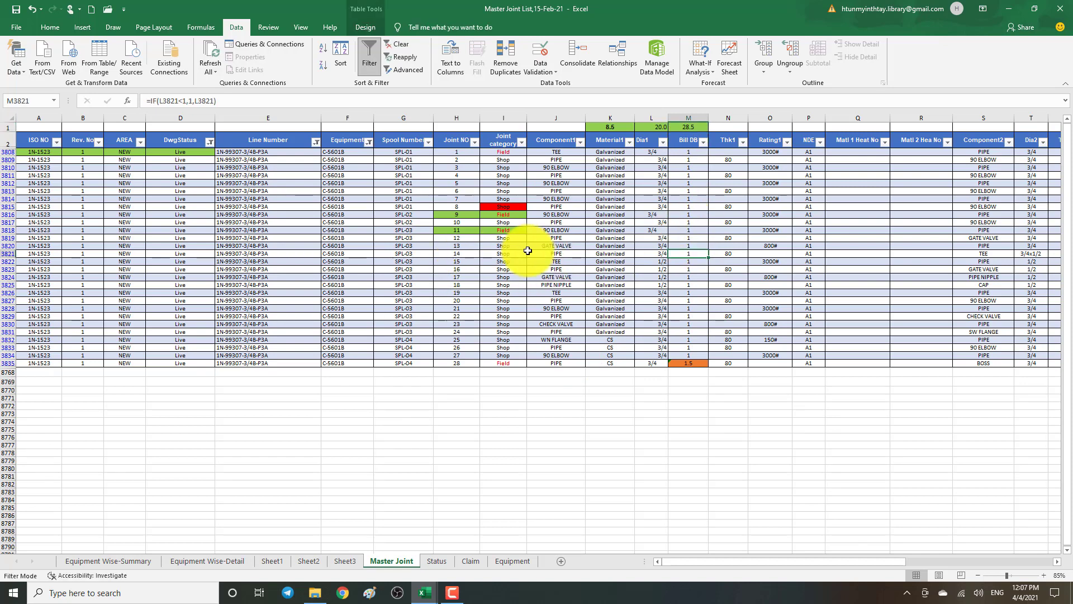
- Check the Joint category and Material1 entries of the filtered rows
left_click(511, 254)
left_click(506, 214)
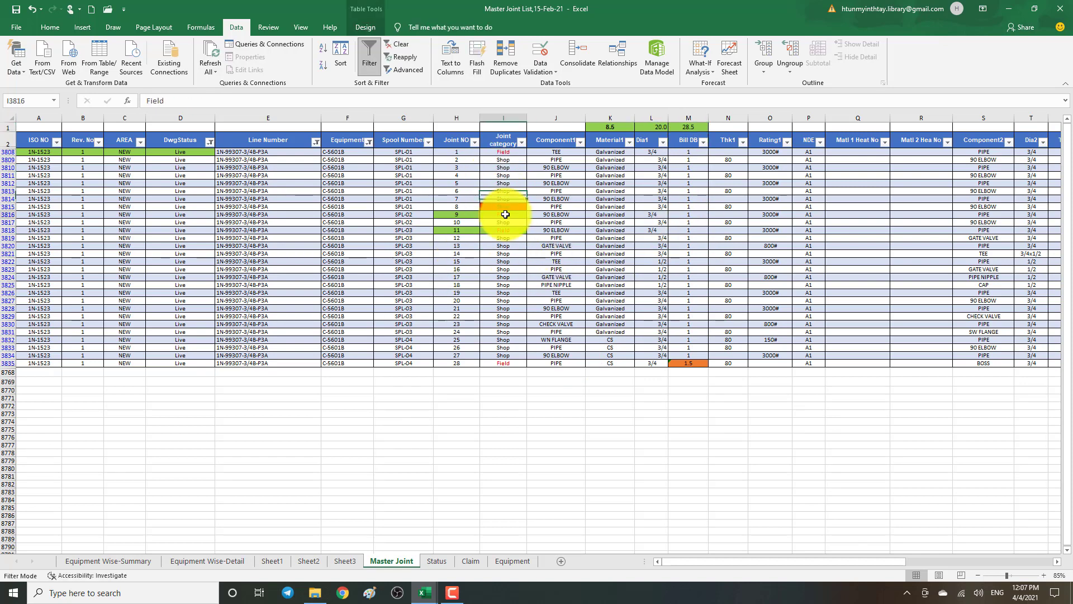
left_click(508, 205)
left_click(507, 237)
left_click(508, 285)
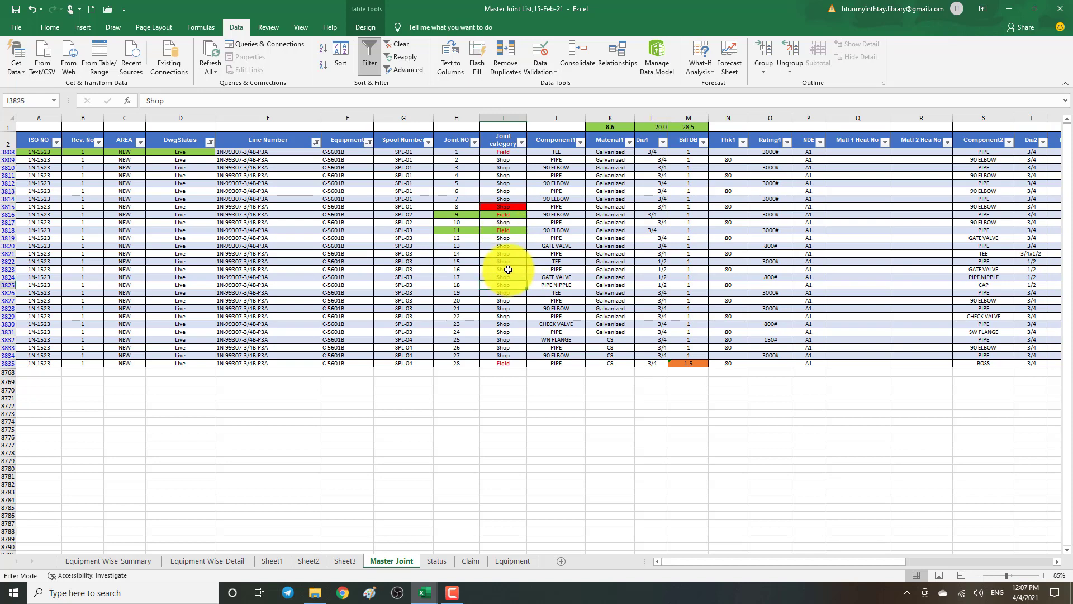
left_click(618, 293)
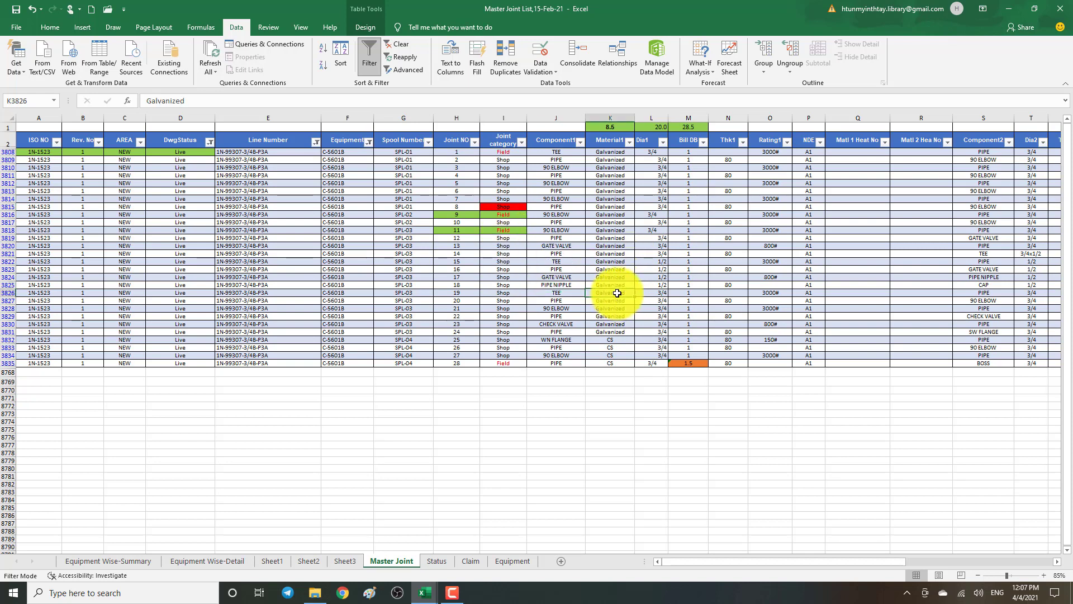
left_click(613, 346)
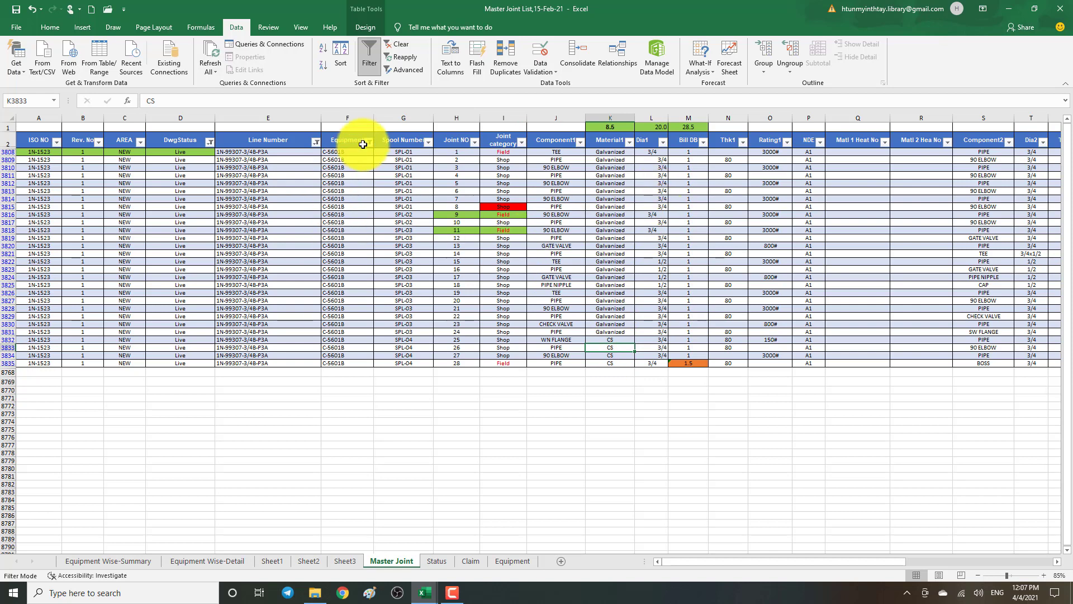
- Clear the filters on the Line Number and Equipment columns by selecting all their entries again
left_click(316, 143)
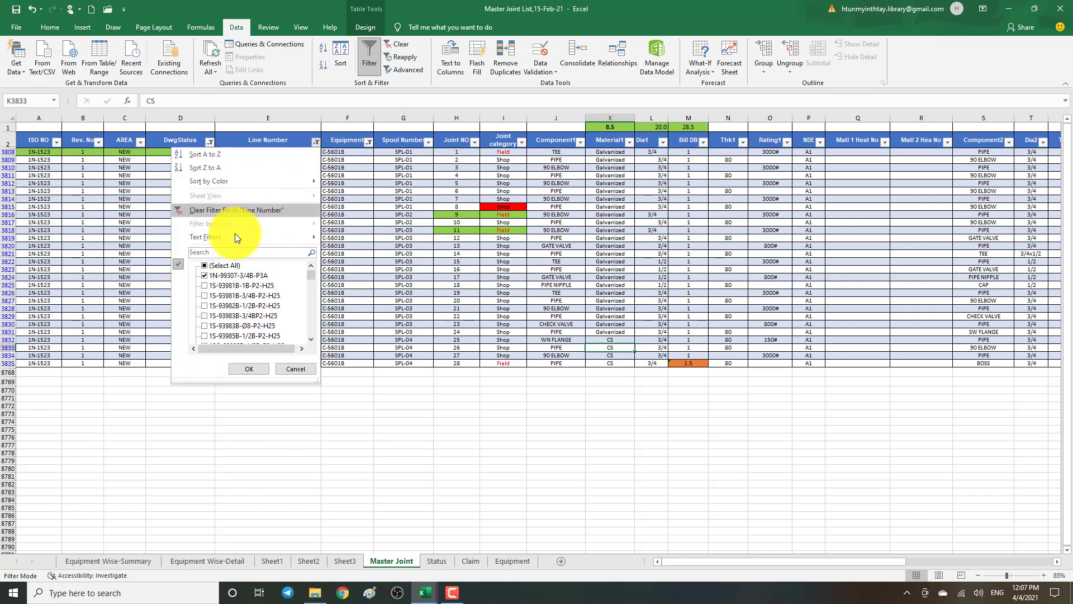
left_click(232, 365)
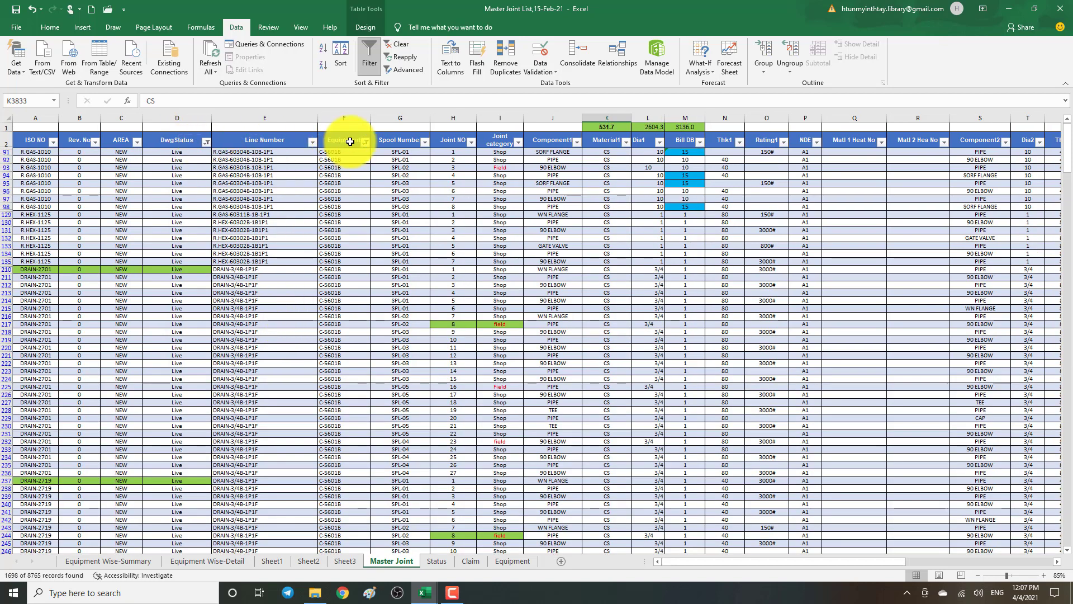
left_click(365, 143)
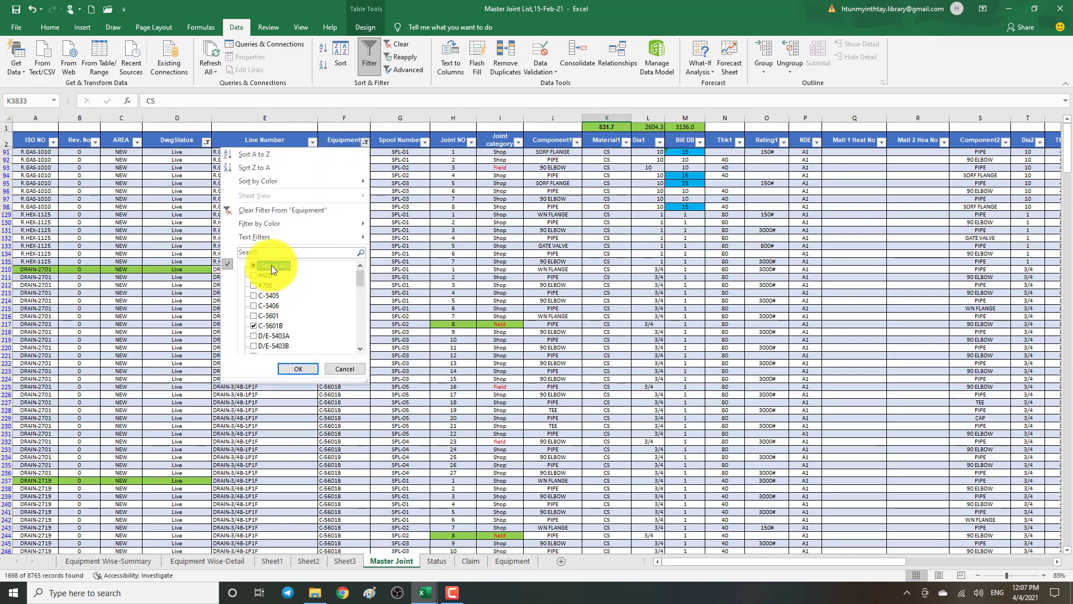
left_click(286, 369)
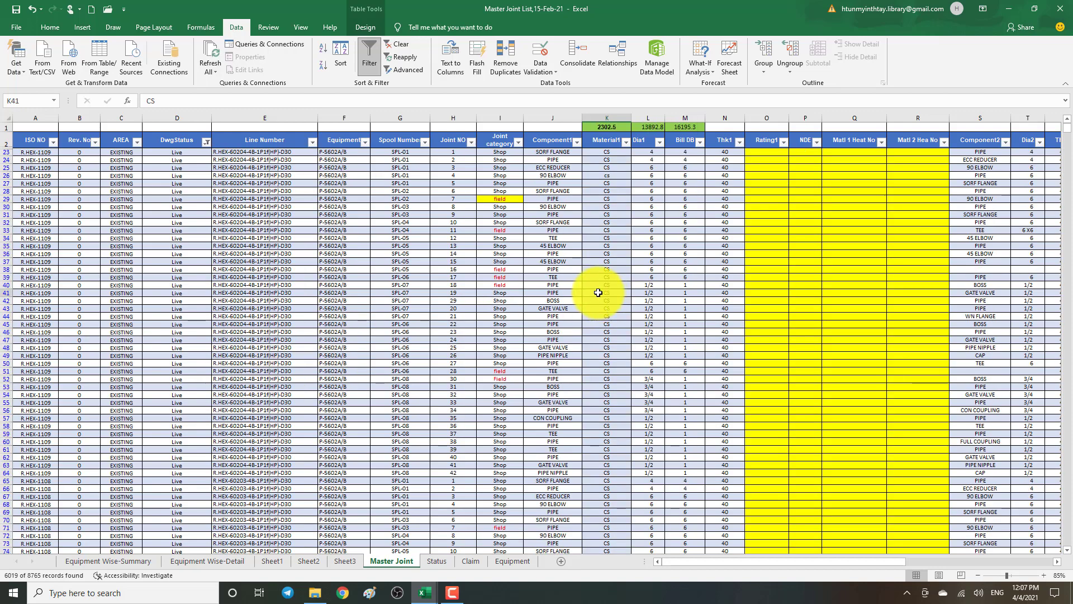
- Turn filtering off for the joint table to clear the remaining DwgStatus filter, and turn it back on from the Equipment header
left_click(344, 138)
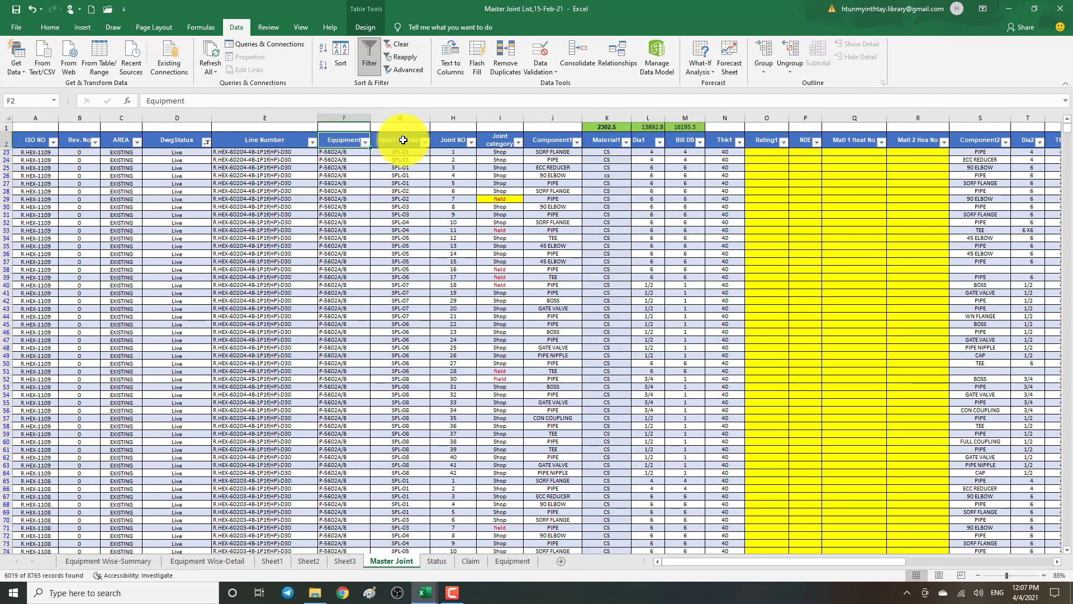
left_click(371, 55)
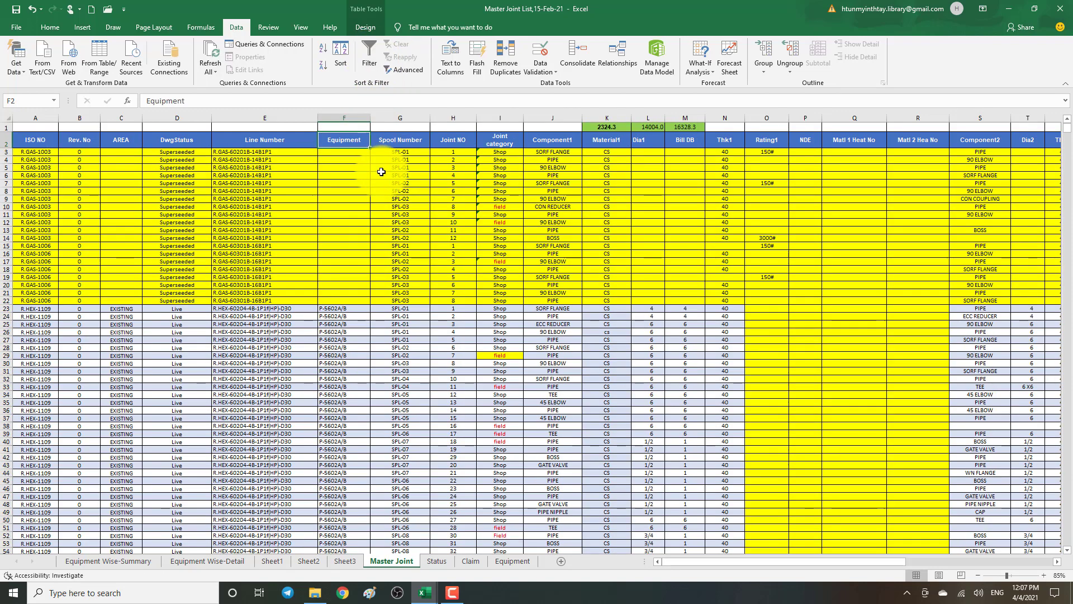
left_click(355, 263)
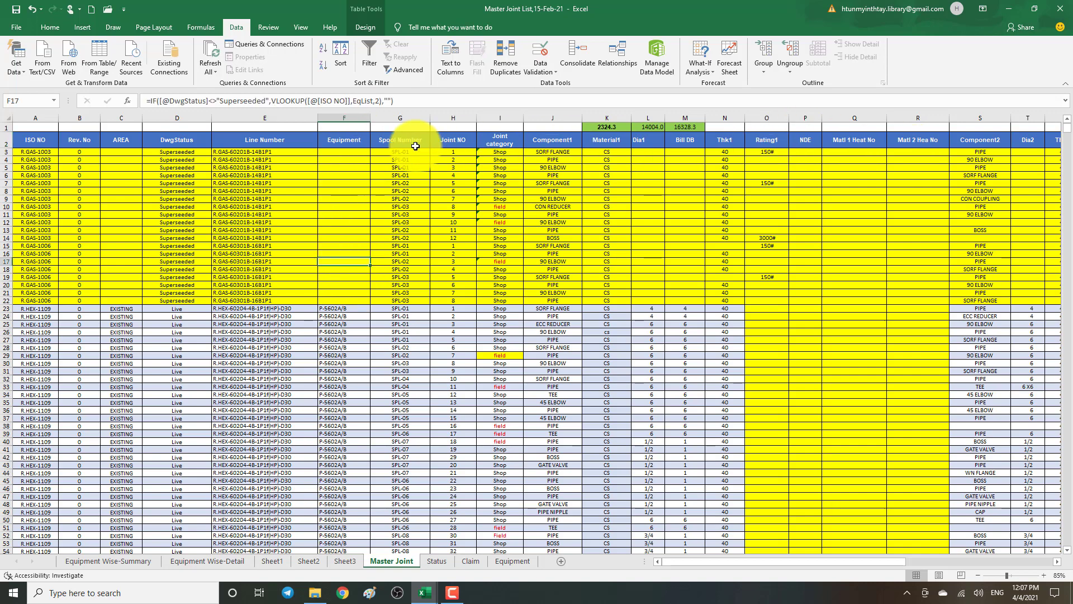
left_click(347, 138)
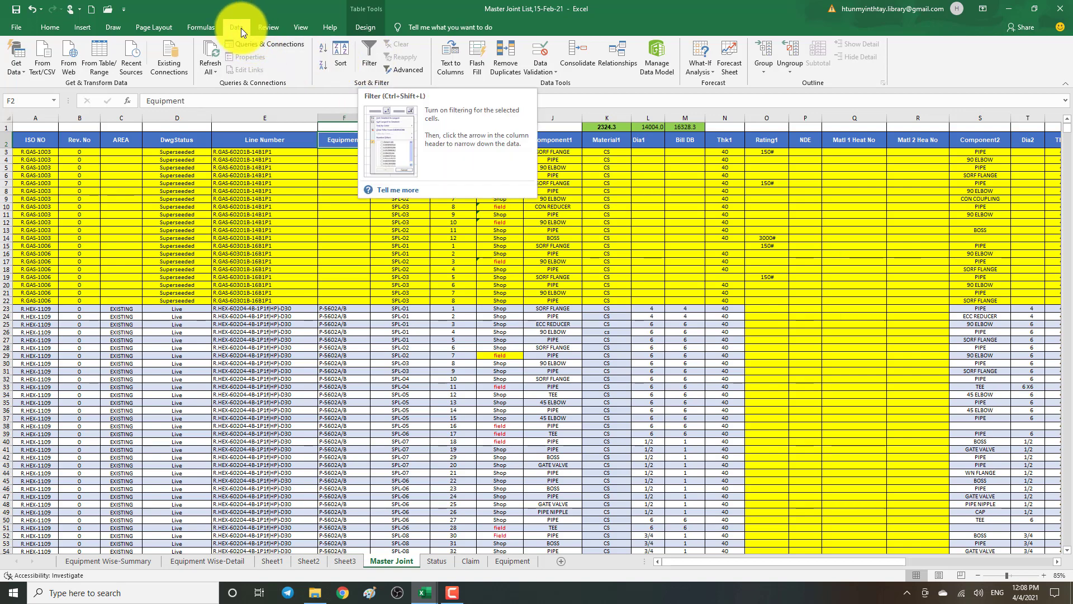
left_click(367, 52)
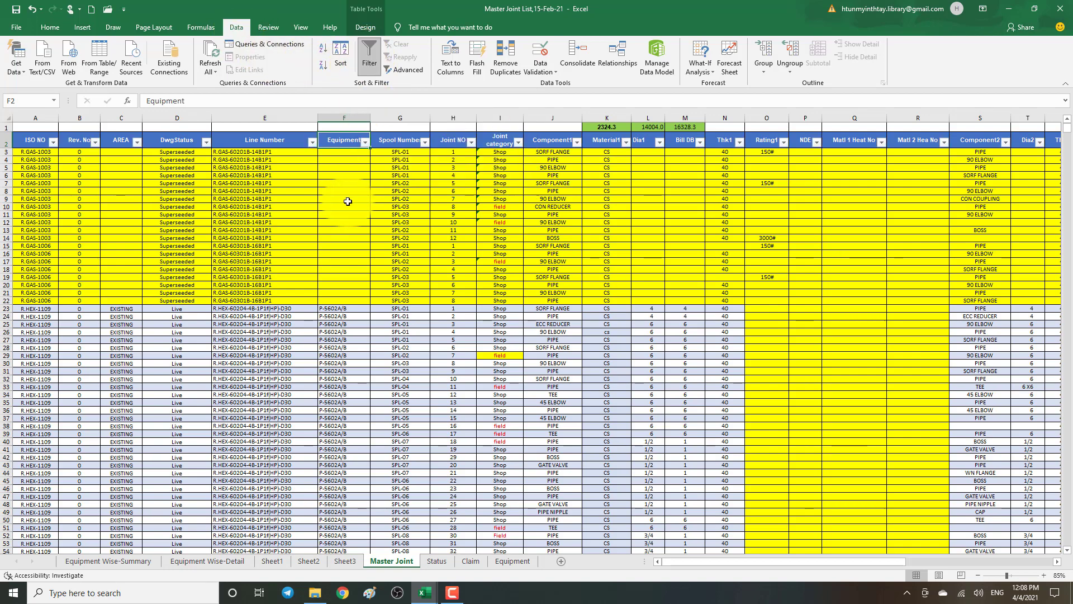
left_click(347, 200)
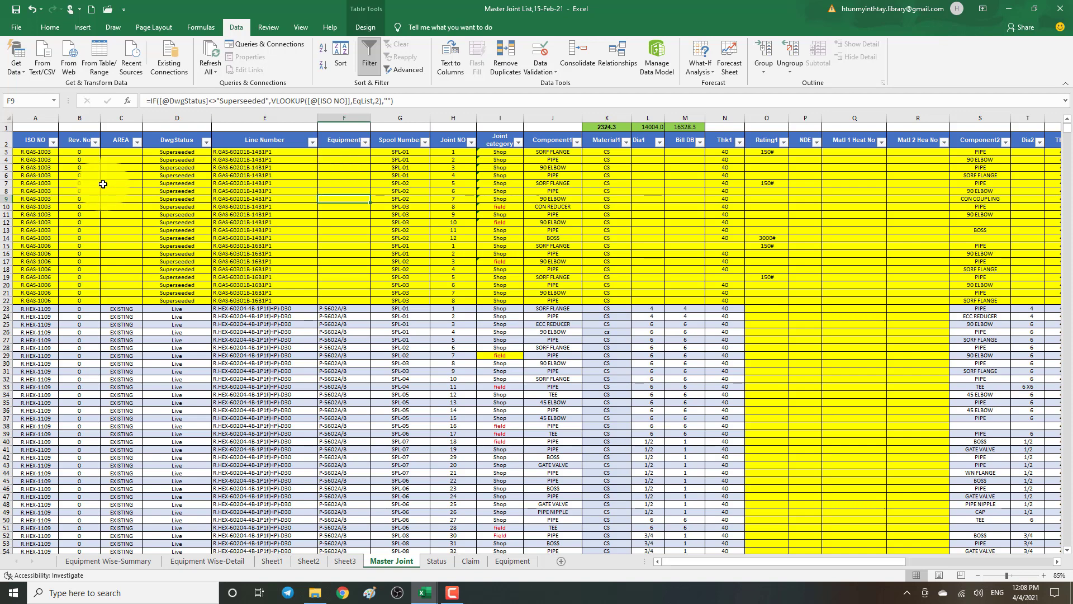
left_click(882, 144)
key("Escape")
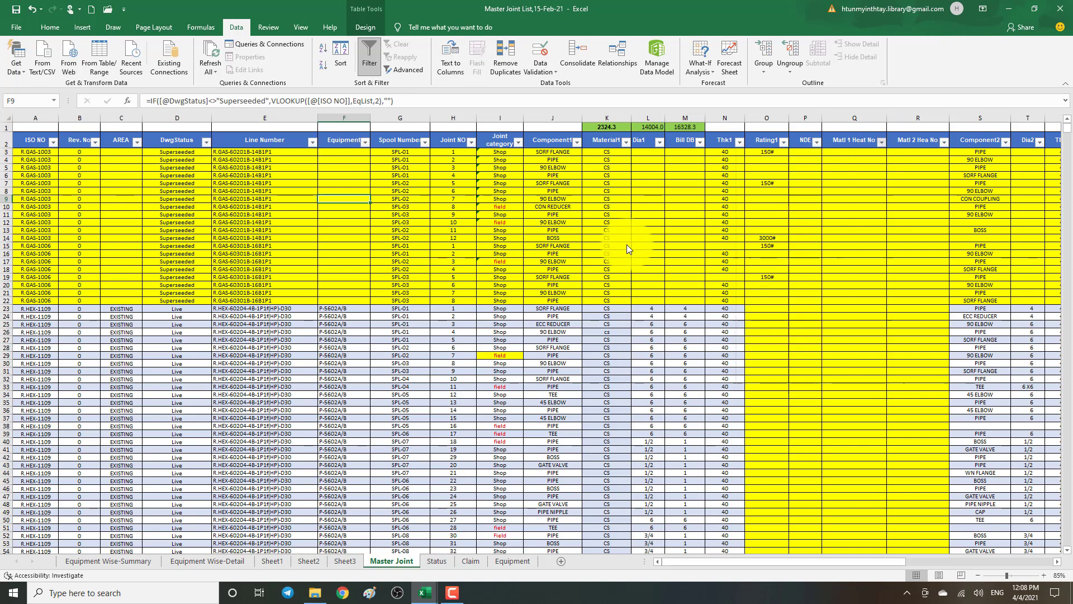
- Filter the Material1 column to SS only and look through the filtered rows
left_click(626, 143)
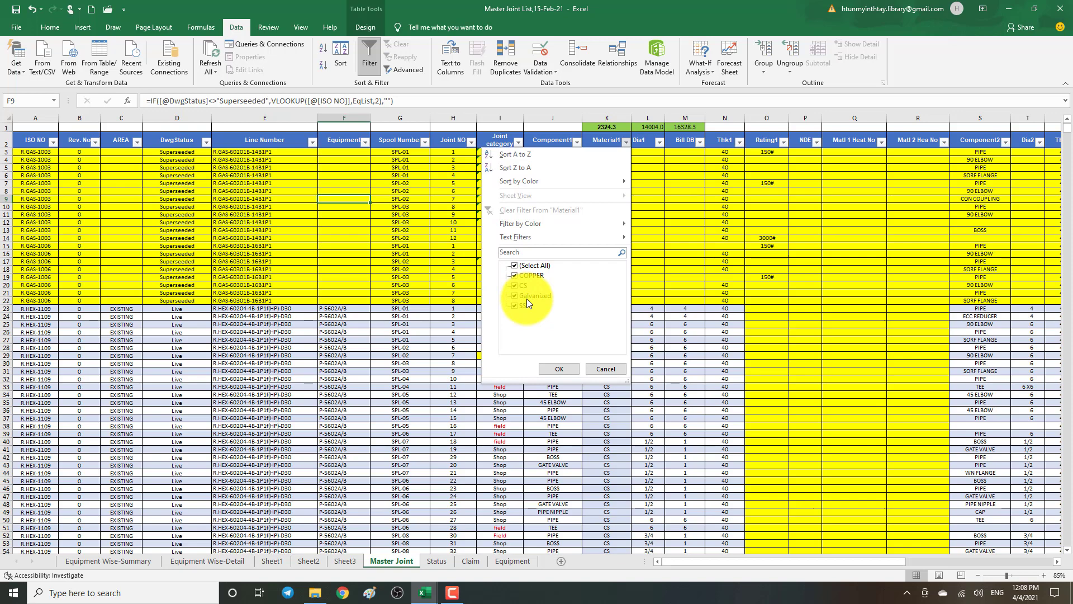
left_click(515, 266)
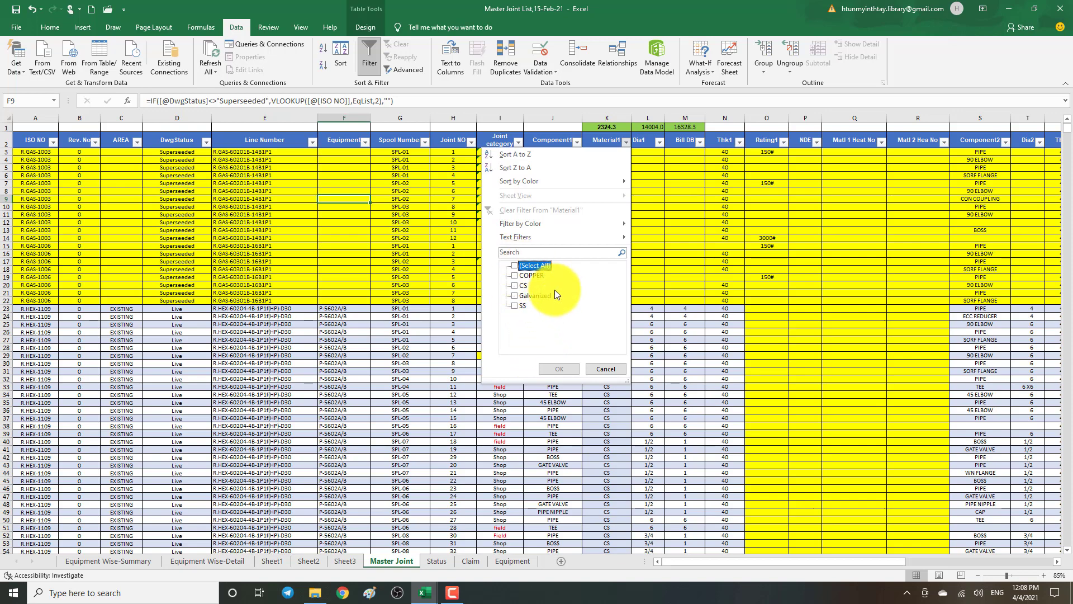
left_click(516, 305)
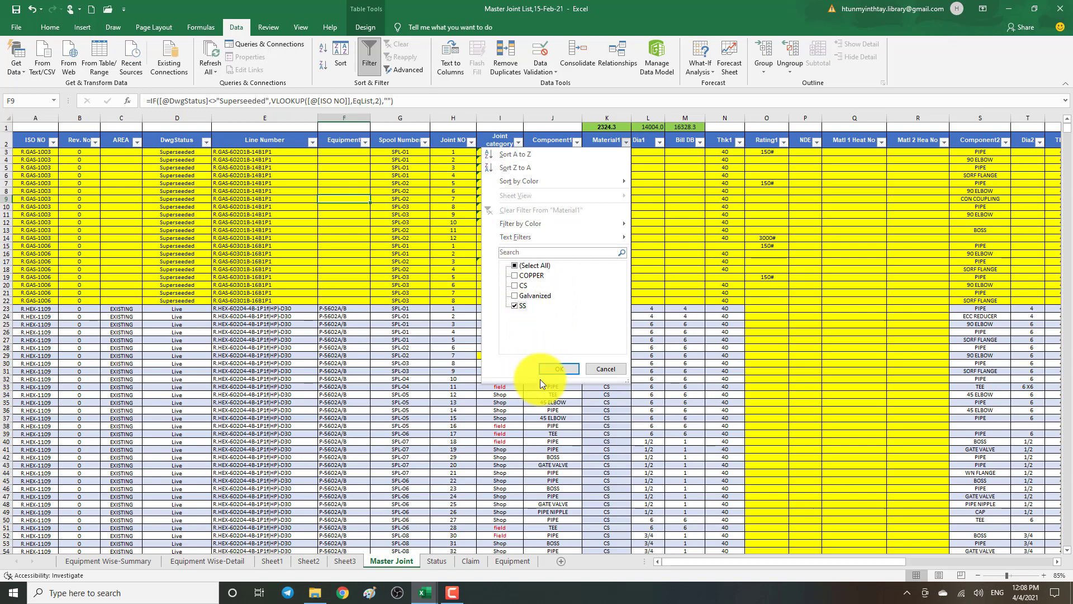
left_click(549, 366)
scroll(610, 318, "down", 20)
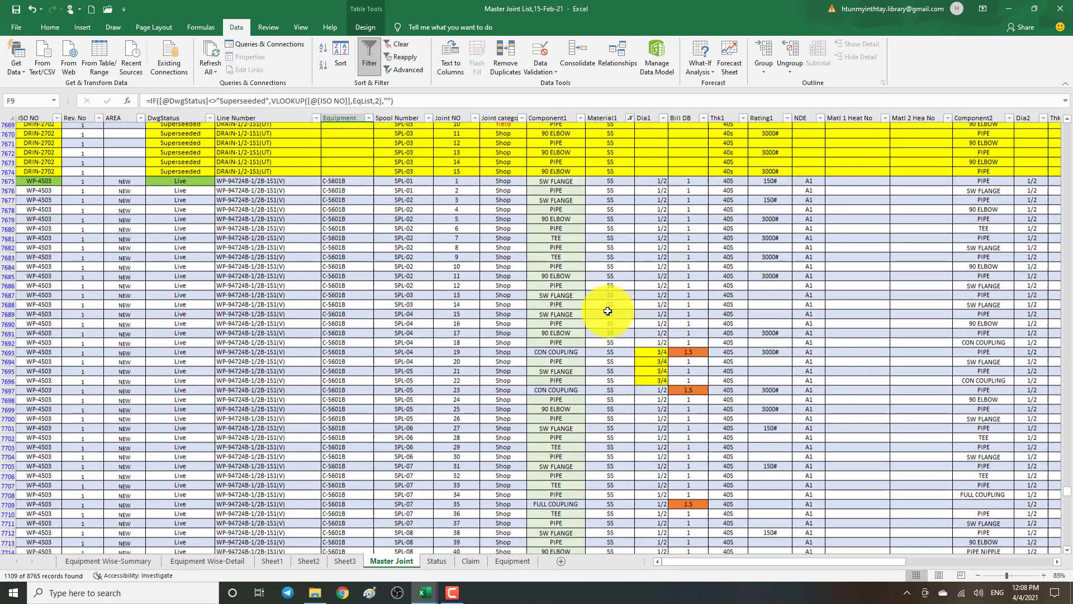
scroll(610, 318, "down", 20)
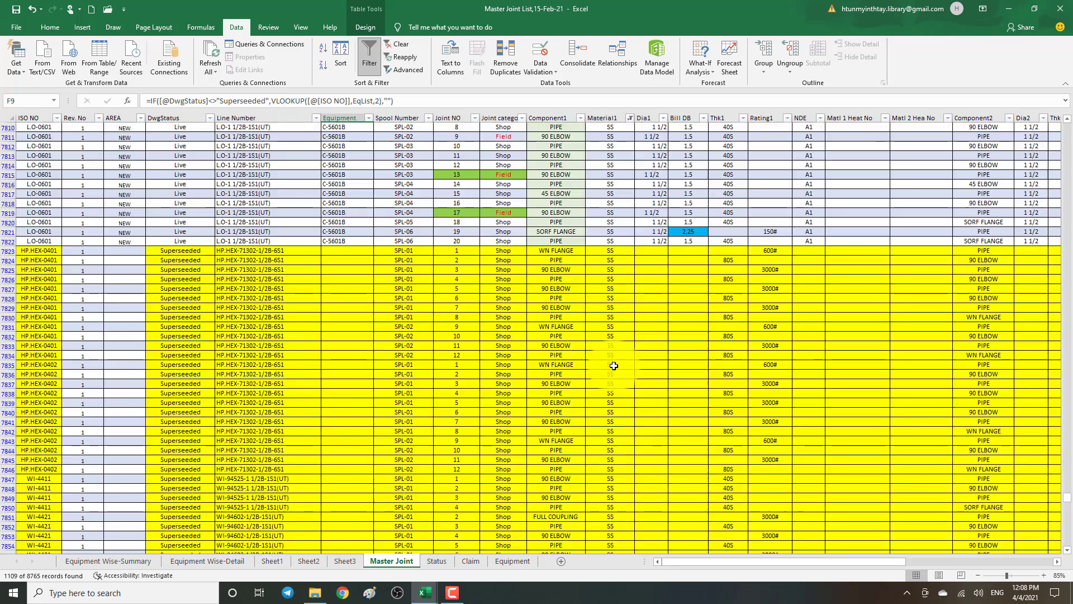
scroll(615, 386, "up", 20)
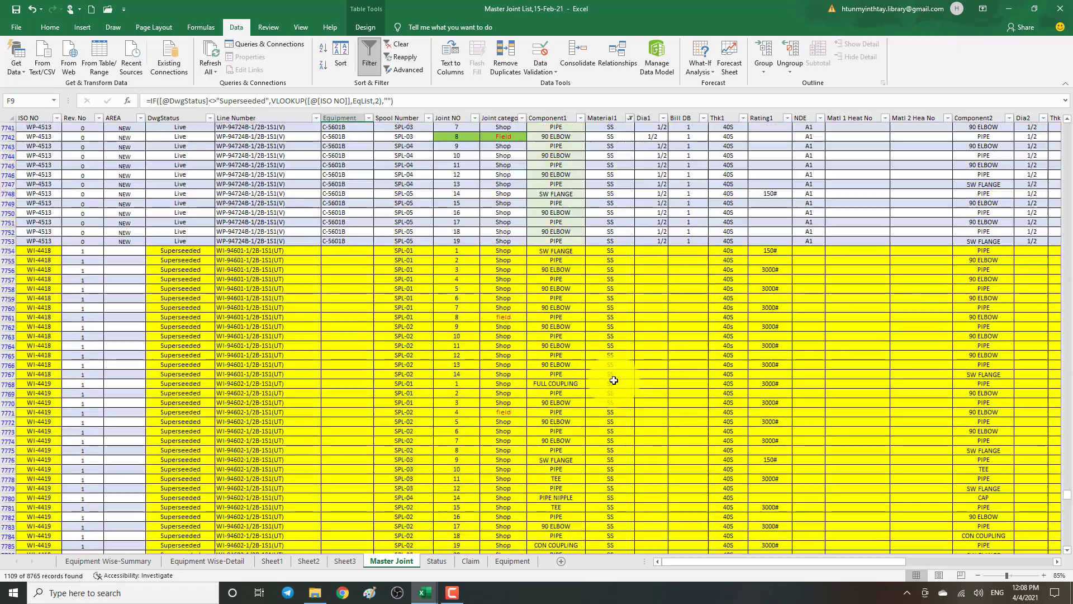
scroll(611, 316, "up", 8)
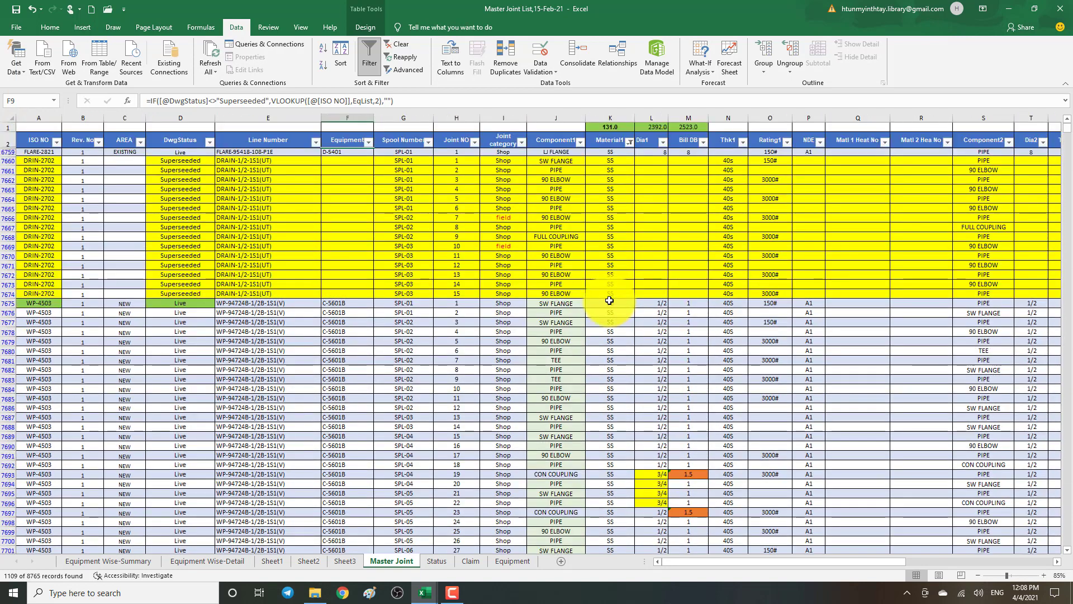
left_click(456, 305)
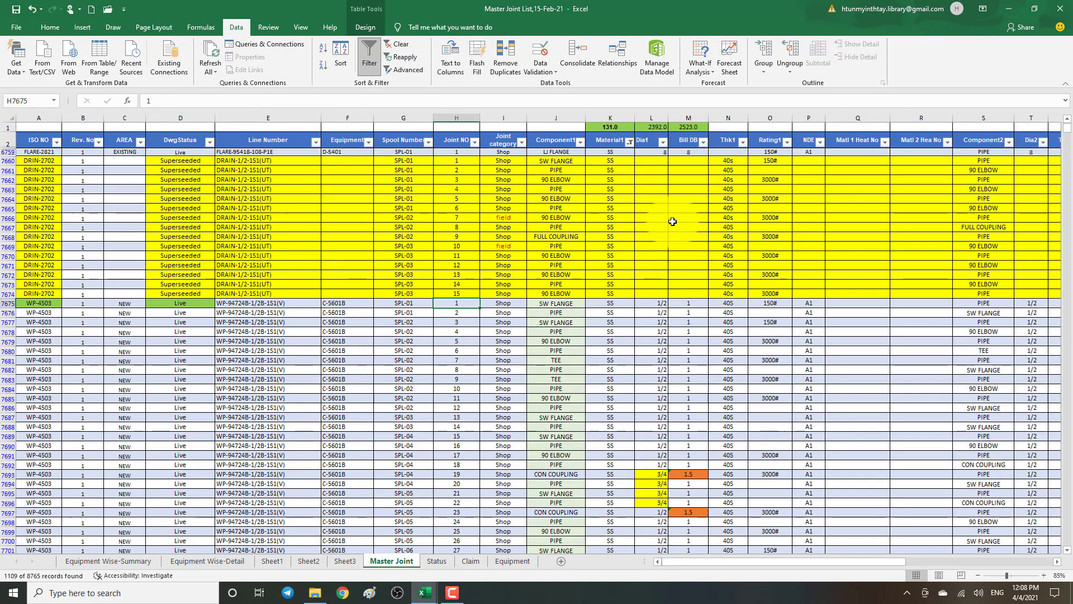
- Clear the Material1 filter by selecting all materials again
left_click(630, 143)
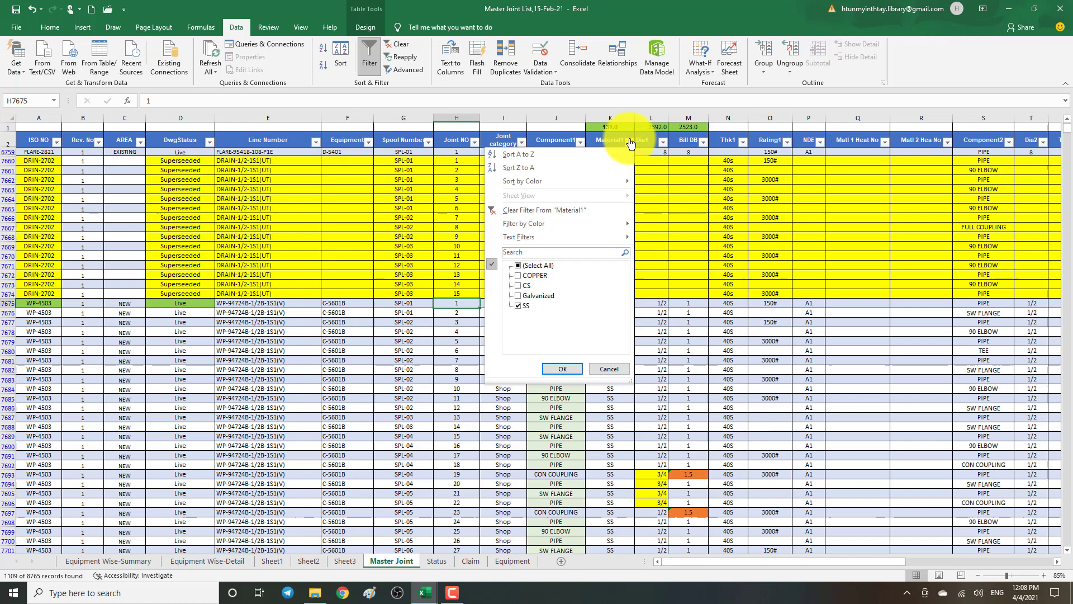
left_click(529, 266)
left_click(556, 365)
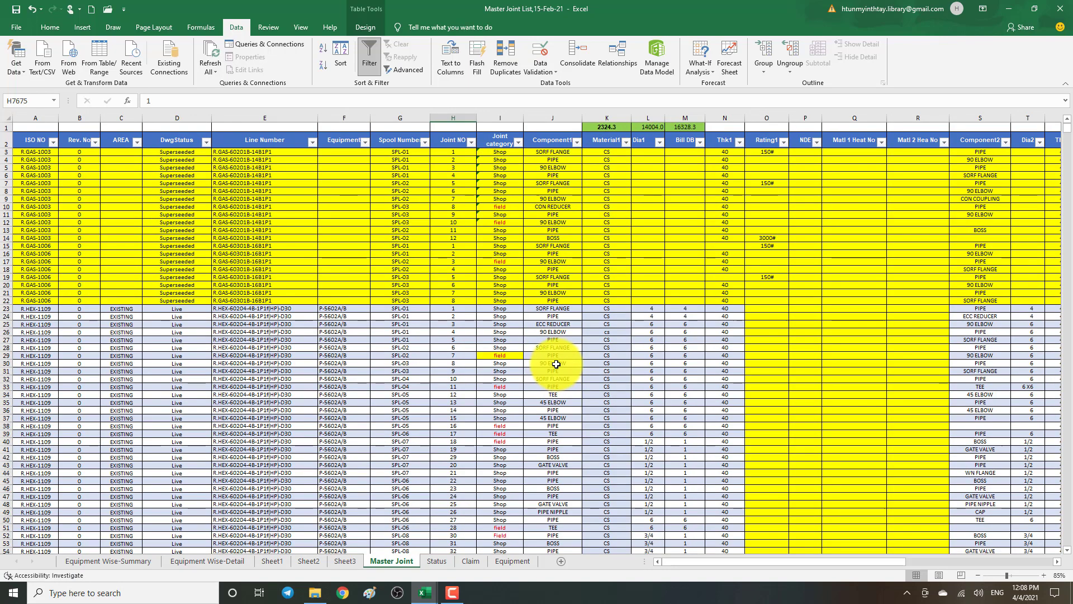
- Group rows 23 to 64, the joints of ISO number R.HEX-1109, into one outline group
scroll(539, 351, "down", 20)
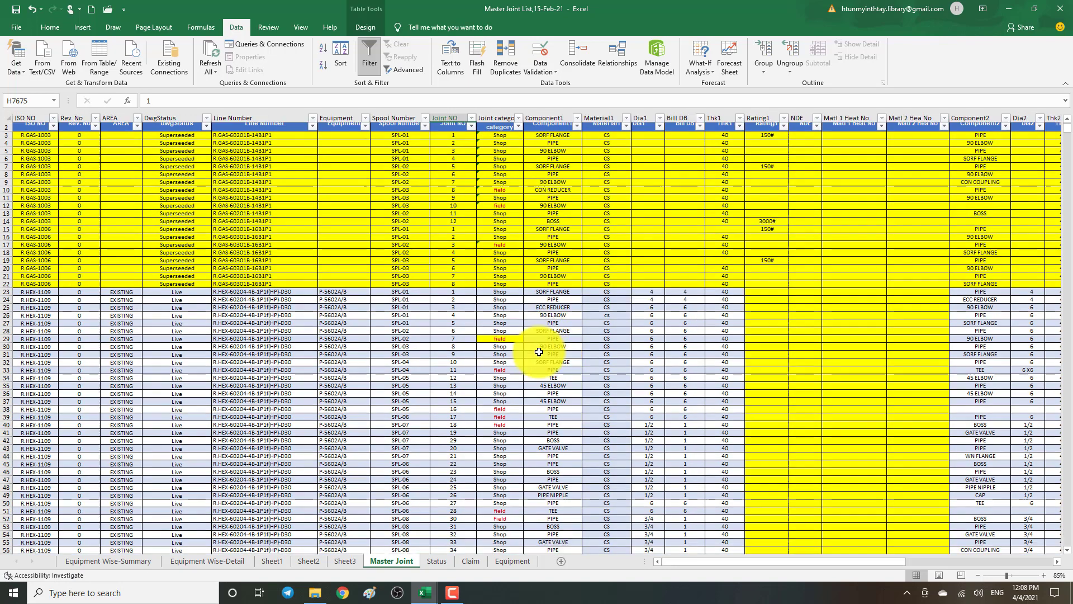
scroll(539, 351, "down", 8)
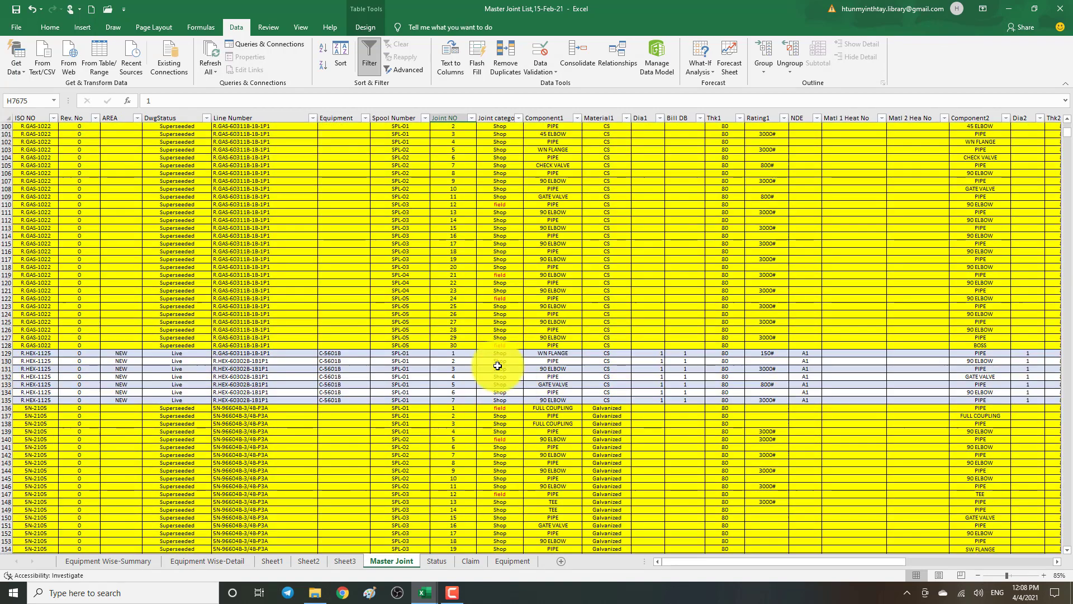
left_click(435, 378)
scroll(435, 378, "up", 20)
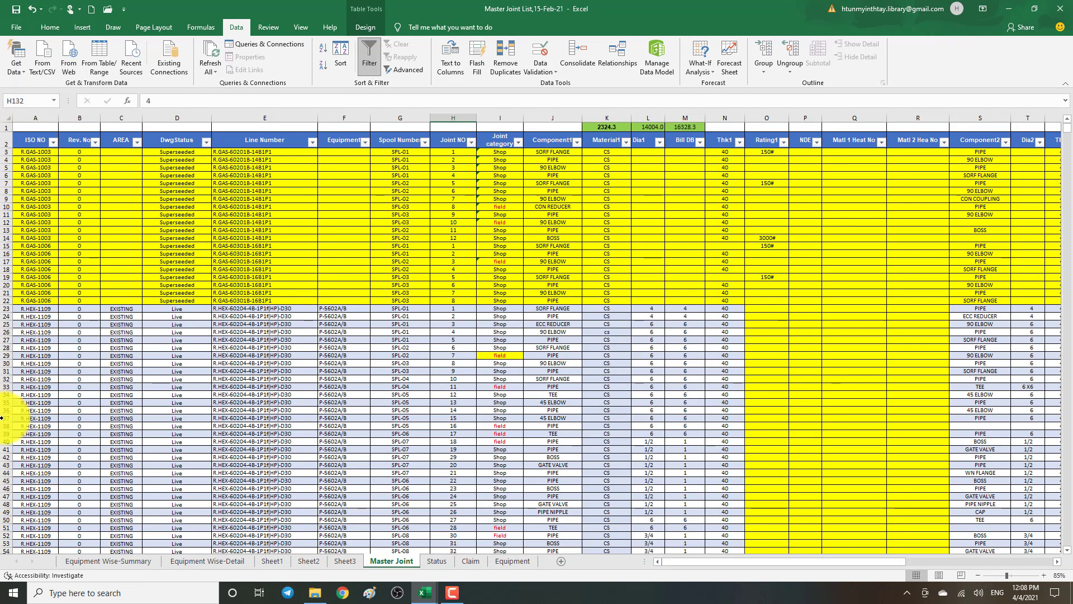
scroll(11, 391, "down", 3)
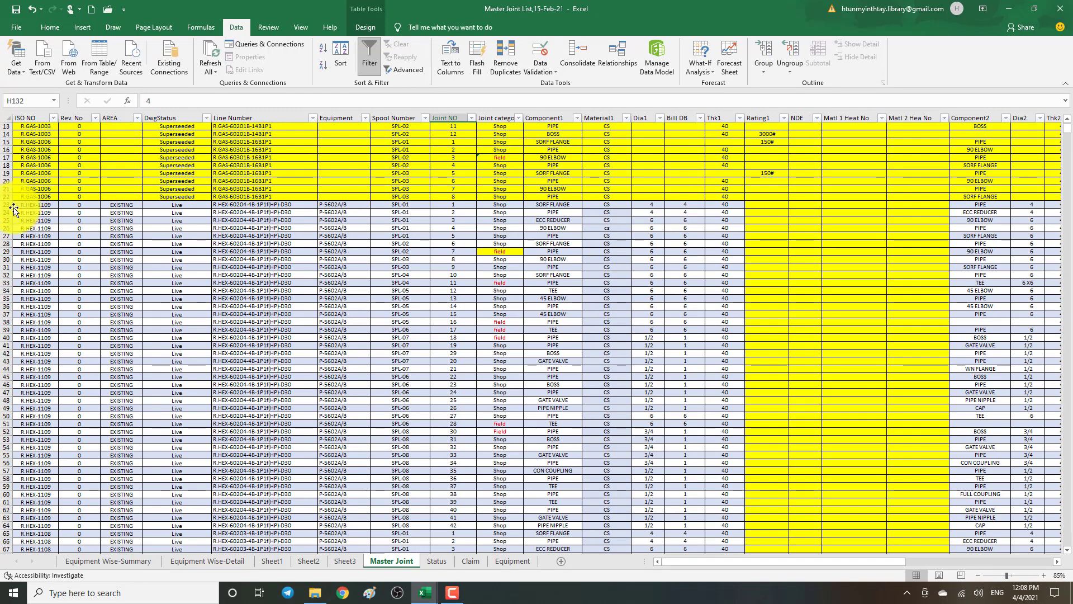
left_click(7, 204)
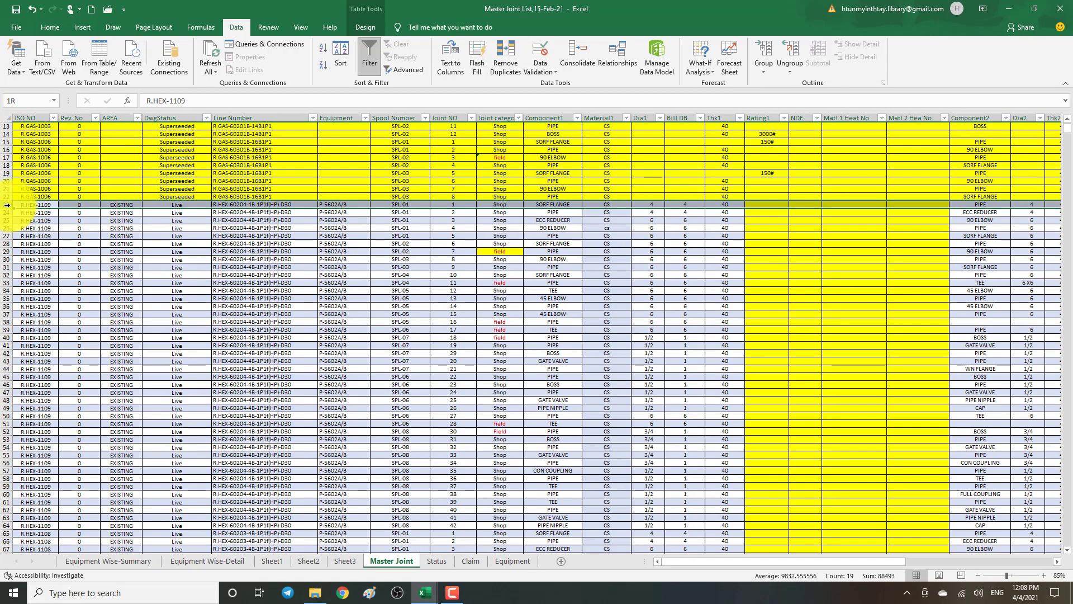
left_click_drag(10, 208, 18, 412)
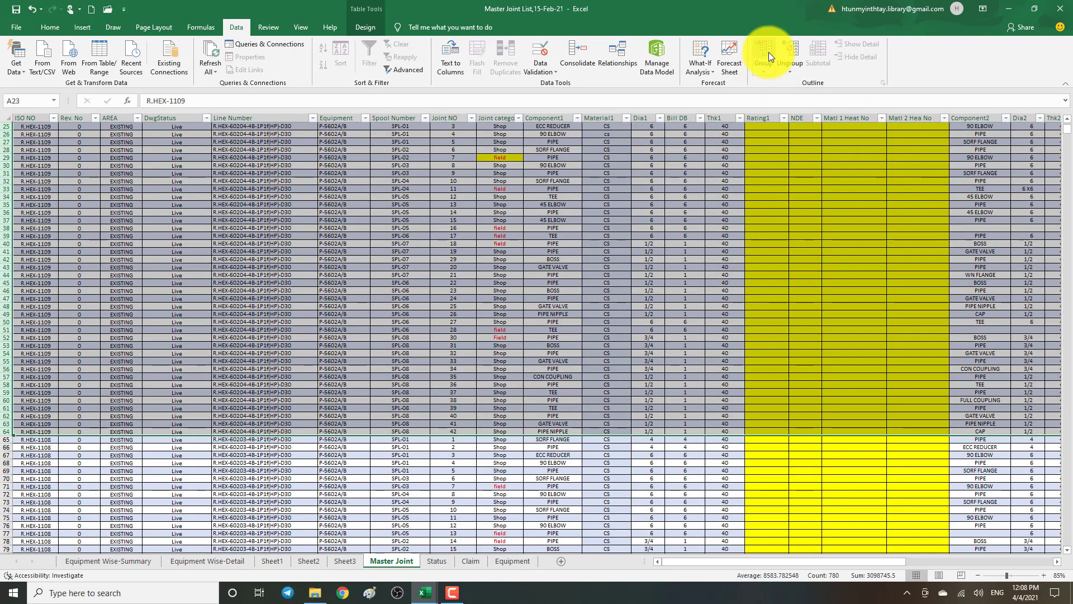
left_click(766, 69)
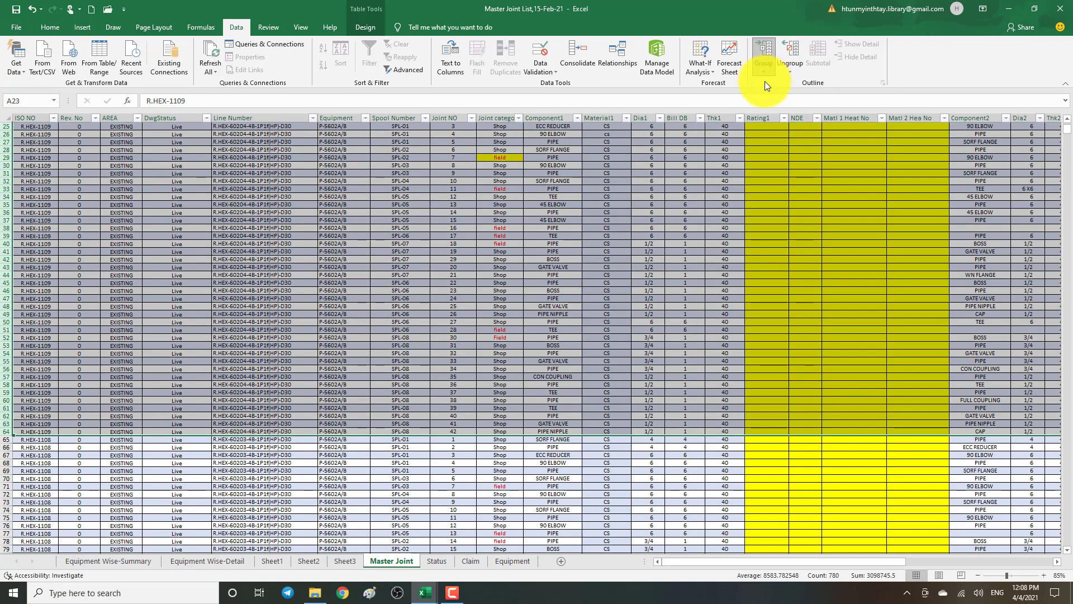
left_click(764, 82)
left_click(247, 387)
scroll(167, 383, "down", 7)
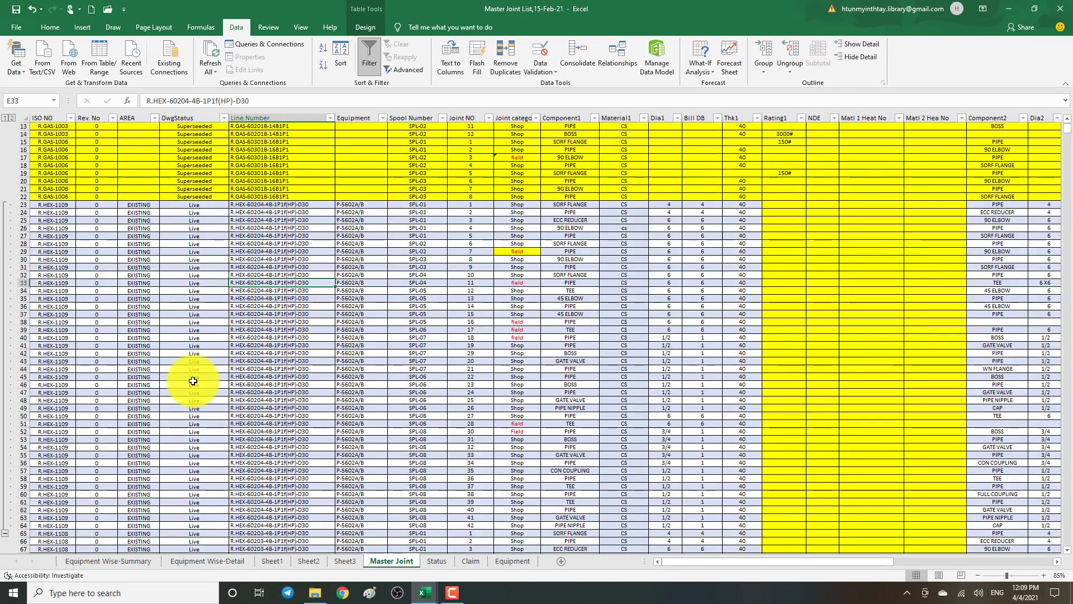
- Collapse the grouped R.HEX-1109 rows, check the rows around them, and expand the group again
scroll(193, 381, "down", 1)
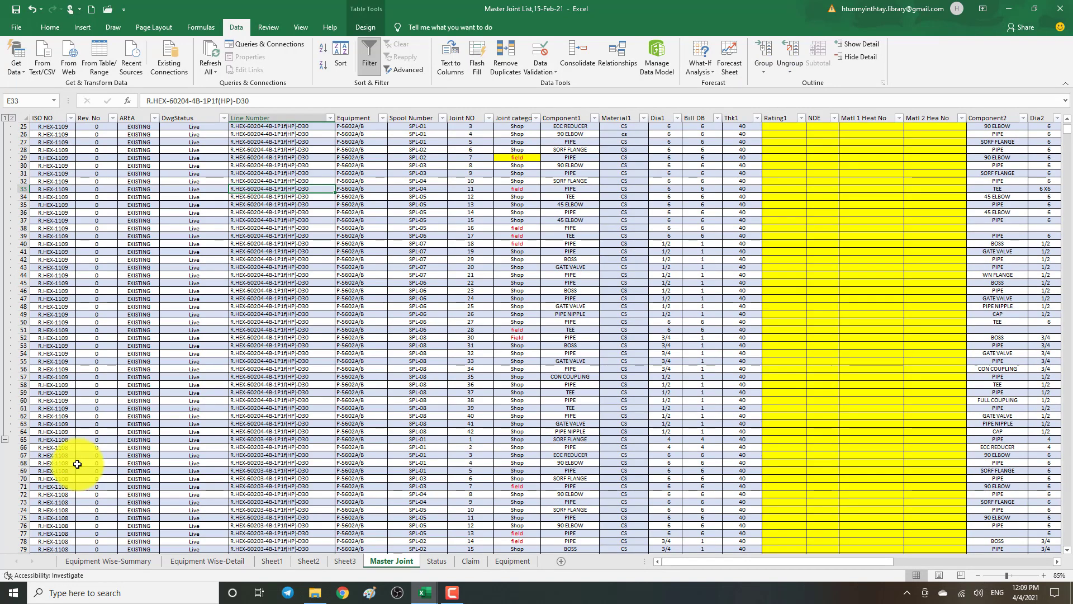
left_click(6, 440)
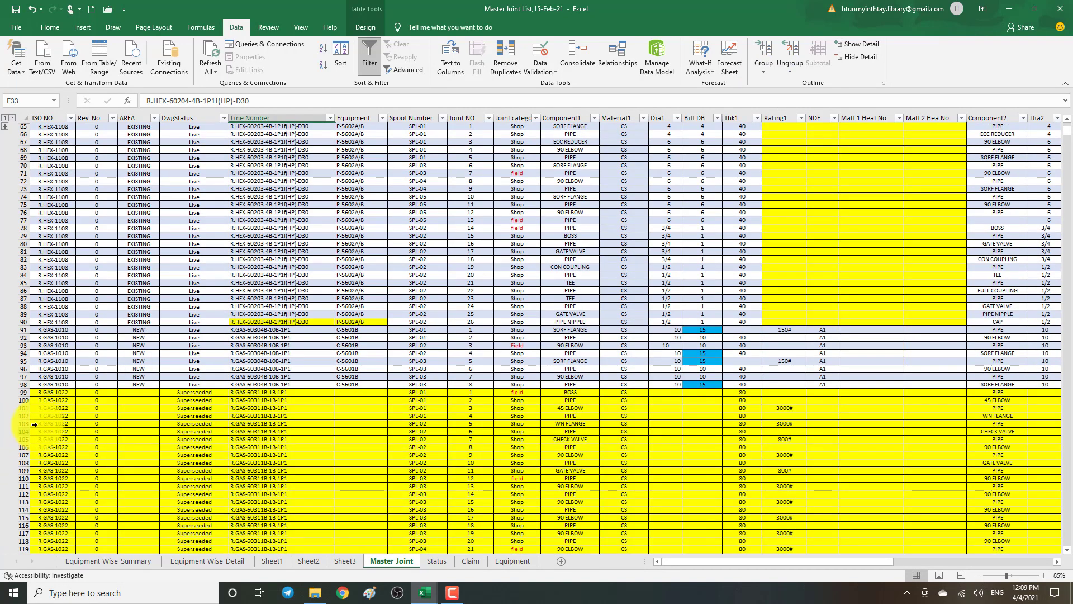
scroll(103, 348, "up", 5)
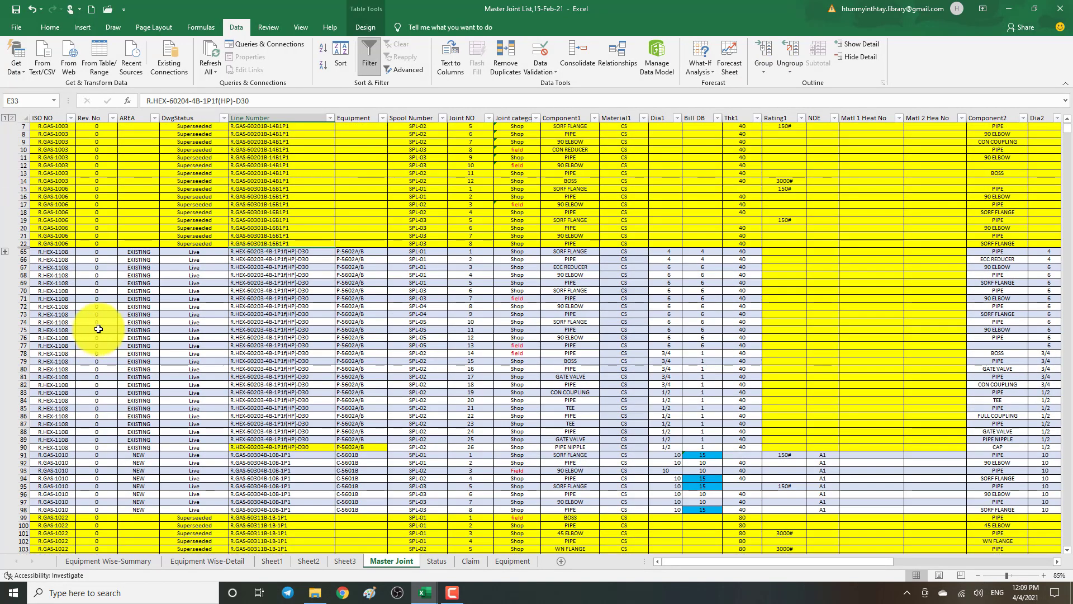
left_click(94, 309)
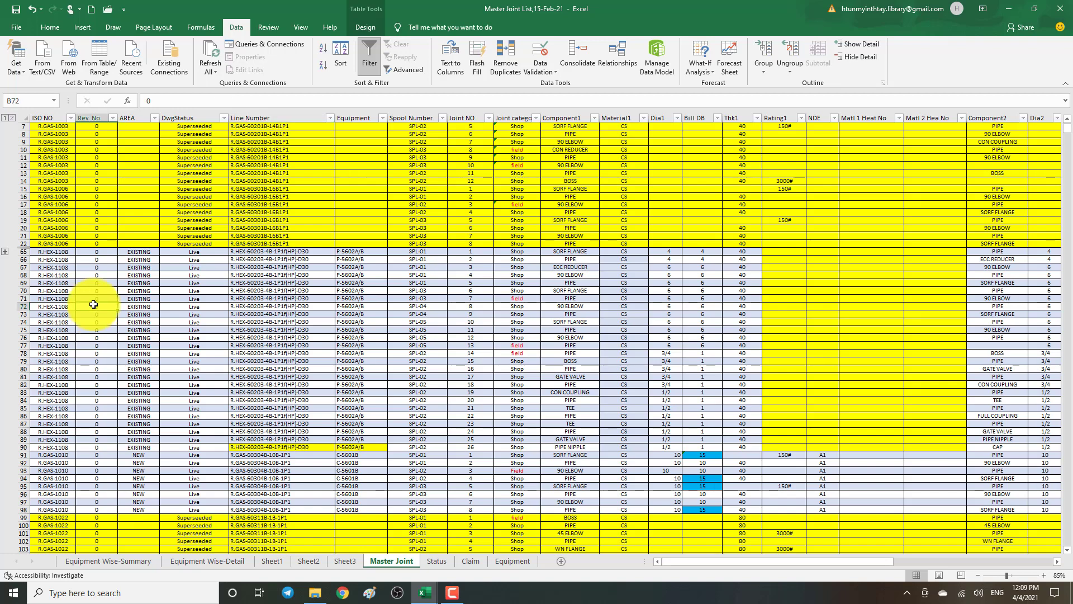
left_click(6, 256)
left_click(67, 260)
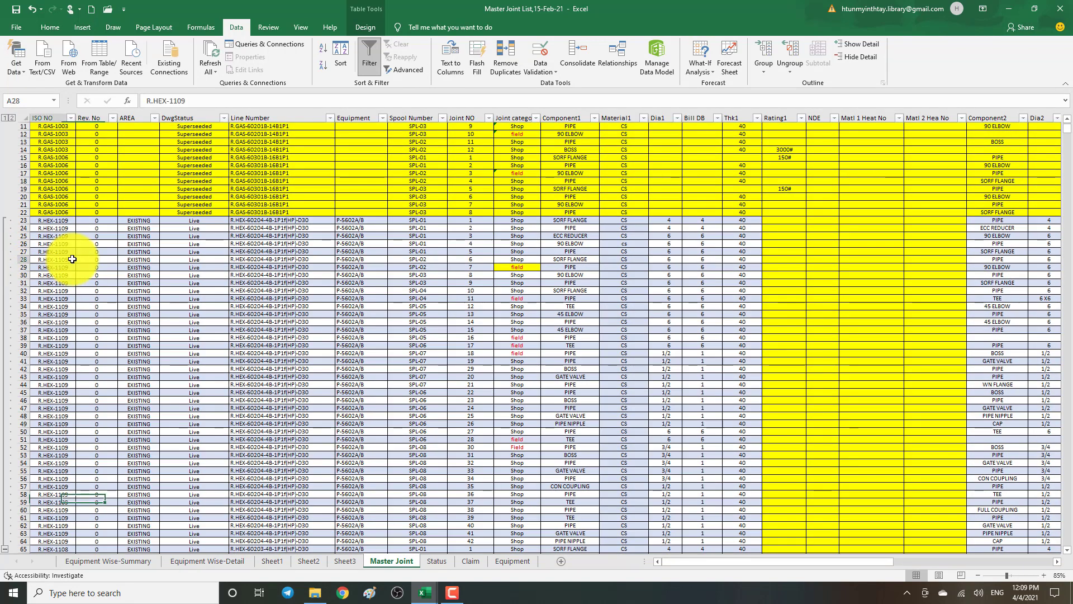
left_click(53, 221)
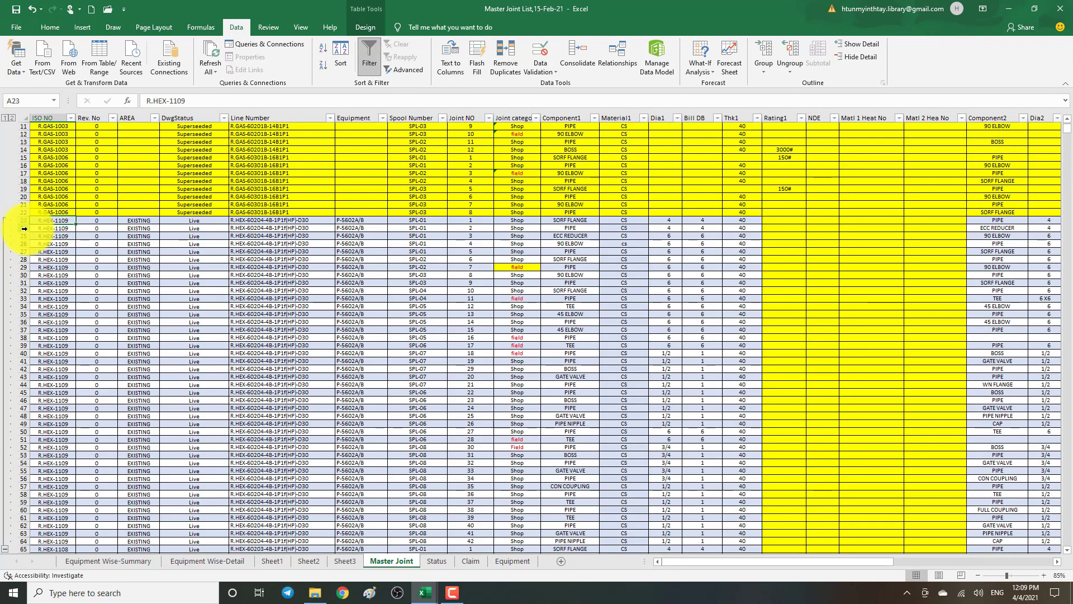
- Ungroup row 23 and row 34 individually from the R.HEX-1109 outline group
left_click(792, 65)
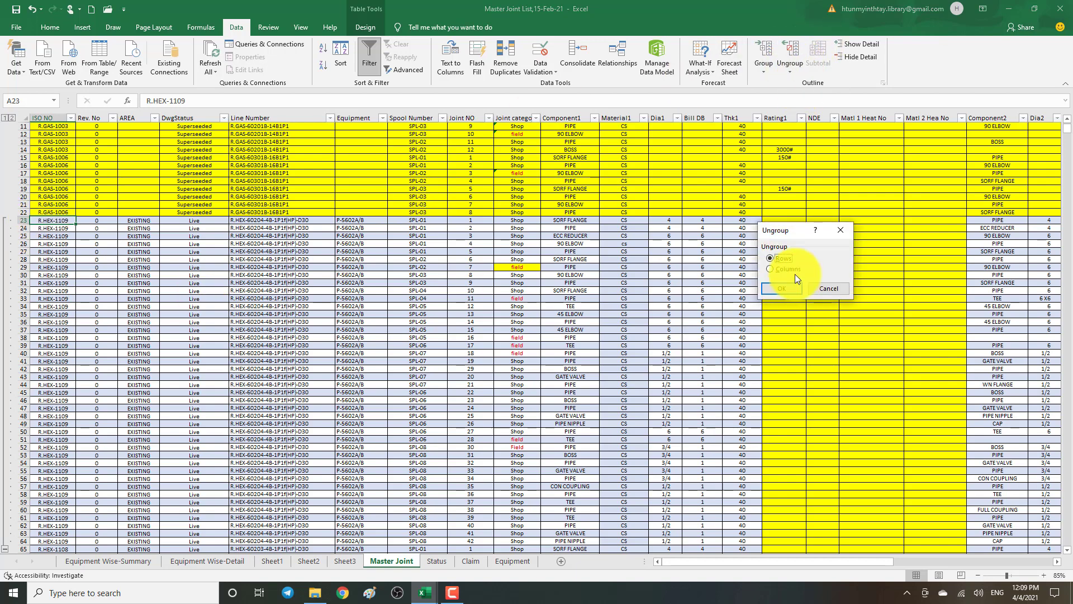
left_click(776, 288)
left_click(141, 306)
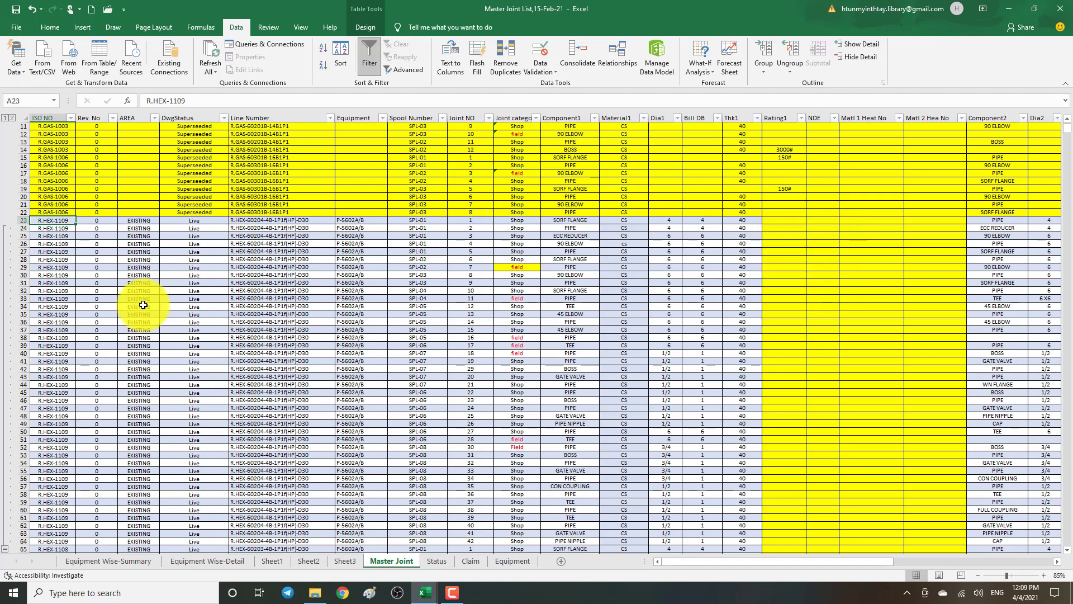
left_click(797, 69)
left_click(800, 83)
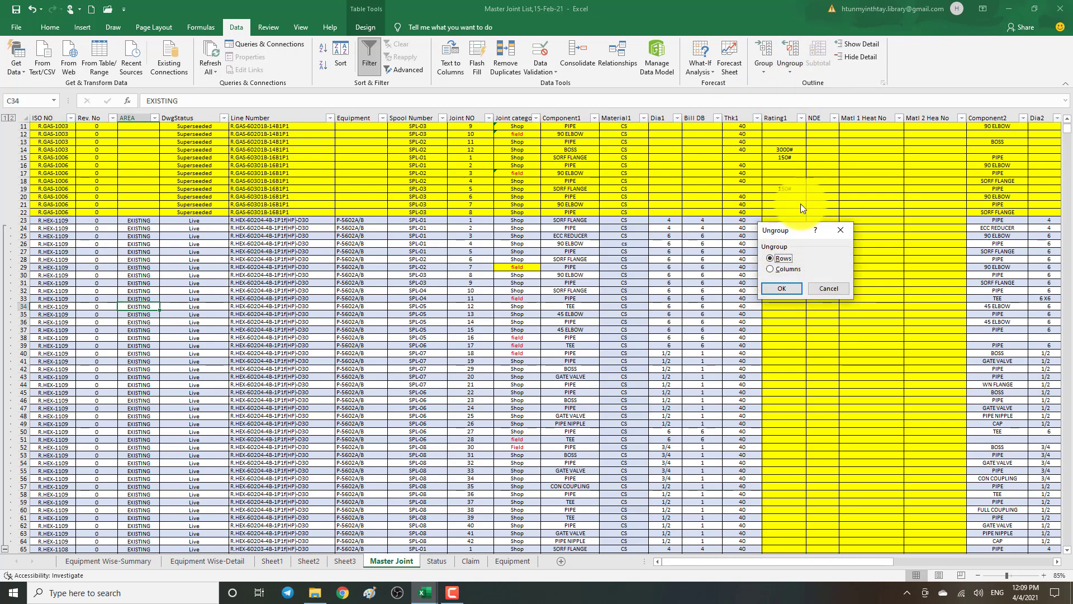
left_click(784, 290)
left_click(168, 314)
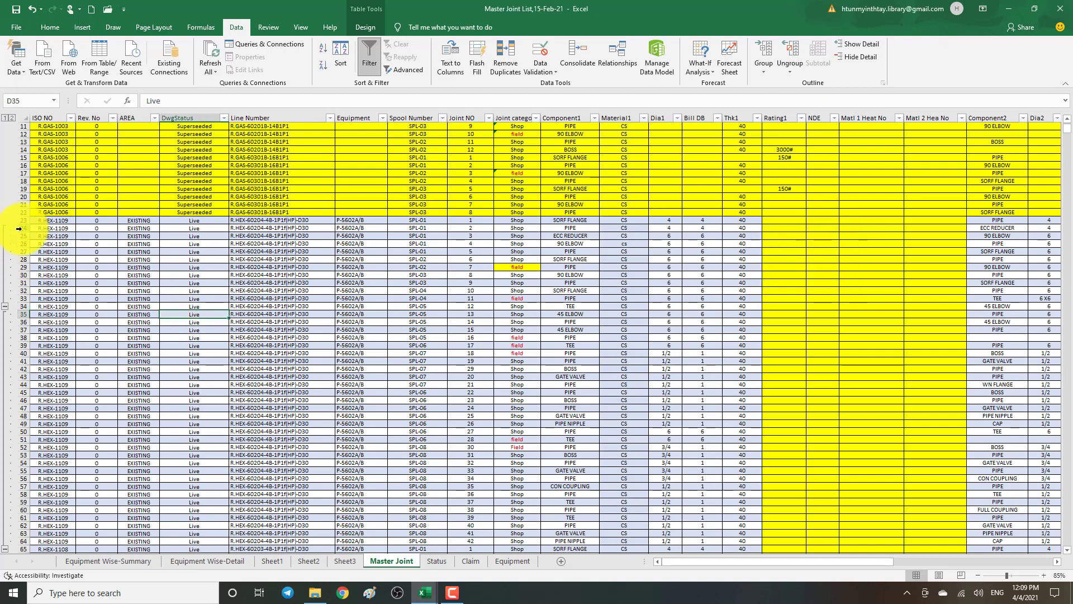
- Ungroup rows 24 to 65 to remove the remaining R.HEX-1109 row outline
left_click_drag(19, 227, 14, 548)
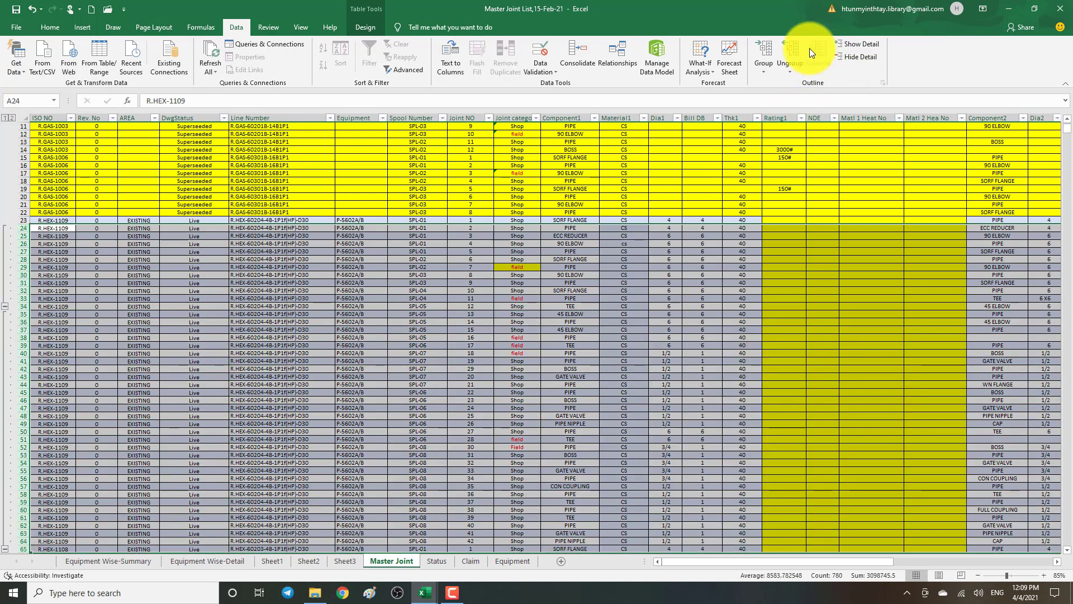
left_click(787, 73)
left_click(806, 85)
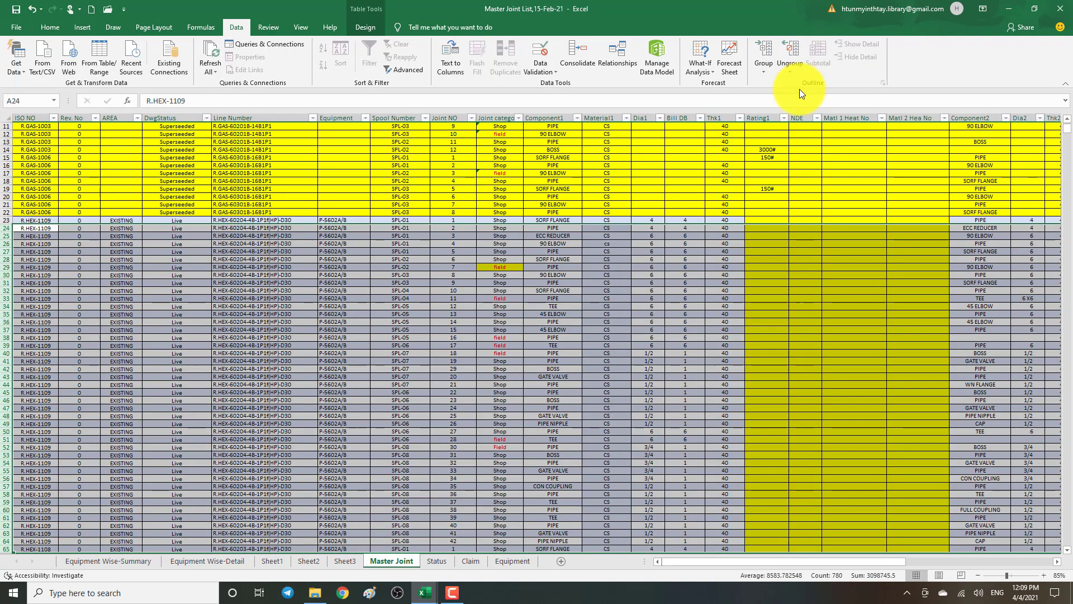
left_click(221, 328)
- Group rows 24 to 64 of R.HEX-1109, leaving its first joint in row 23 outside the group
left_click(42, 235)
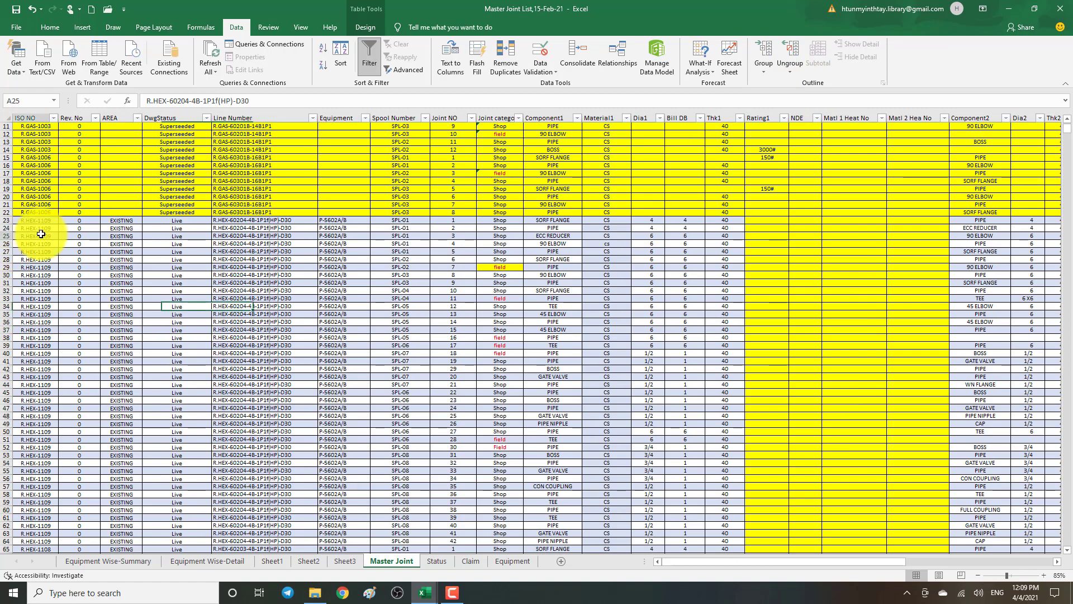
left_click(5, 228)
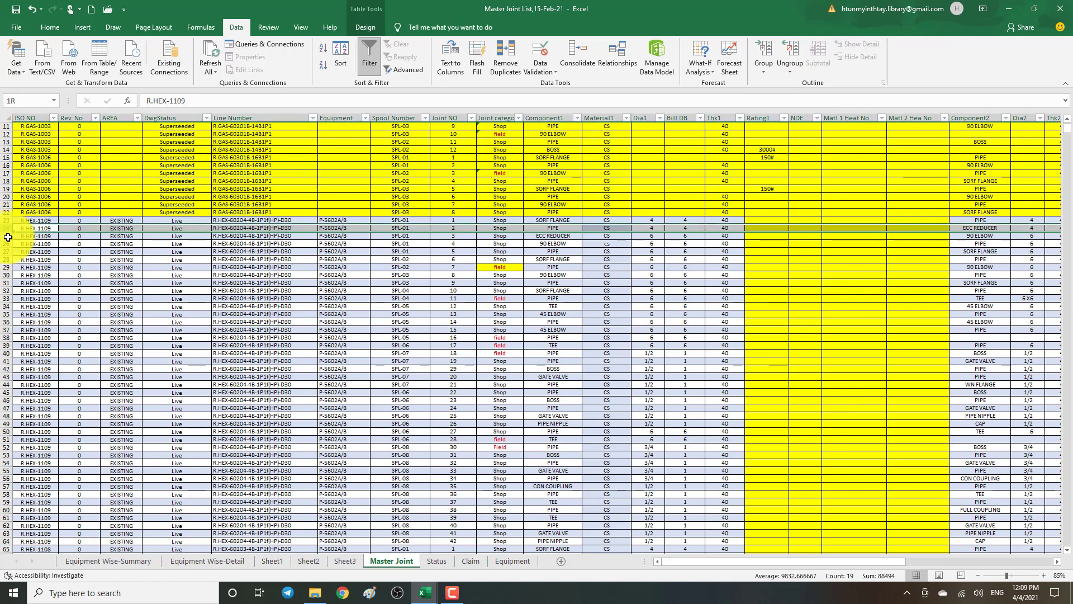
left_click_drag(9, 237, 6, 261)
scroll(142, 280, "up", 9)
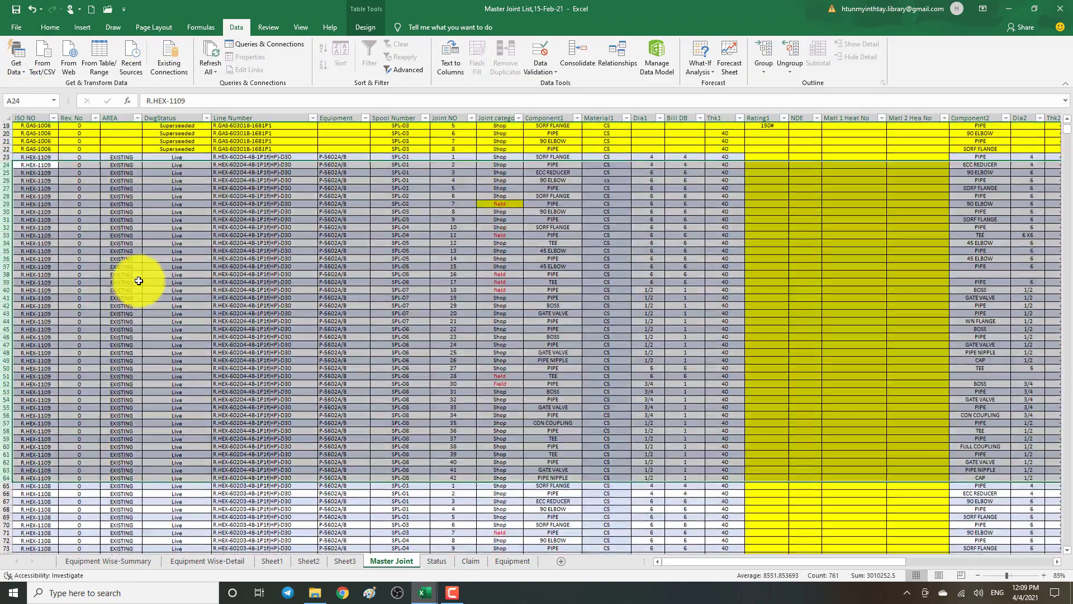
scroll(139, 281, "up", 3)
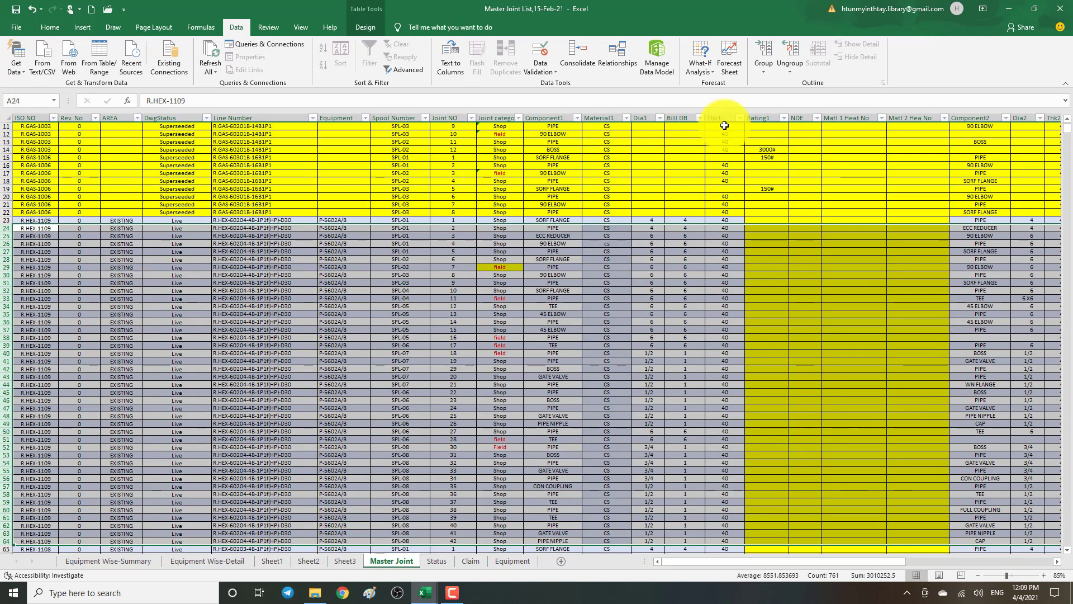
left_click(762, 68)
left_click(762, 84)
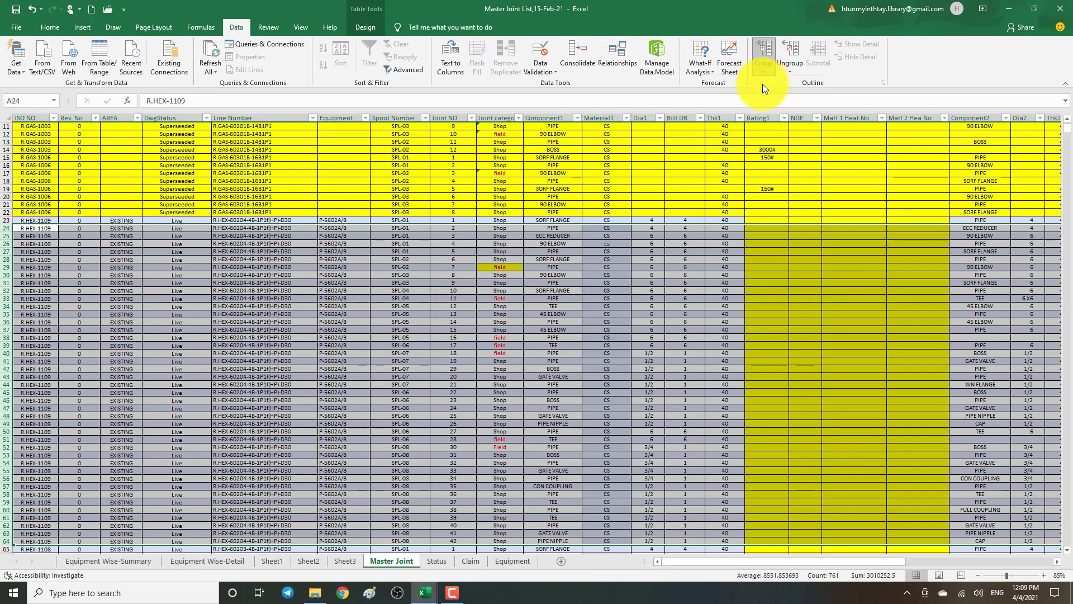
left_click(170, 314)
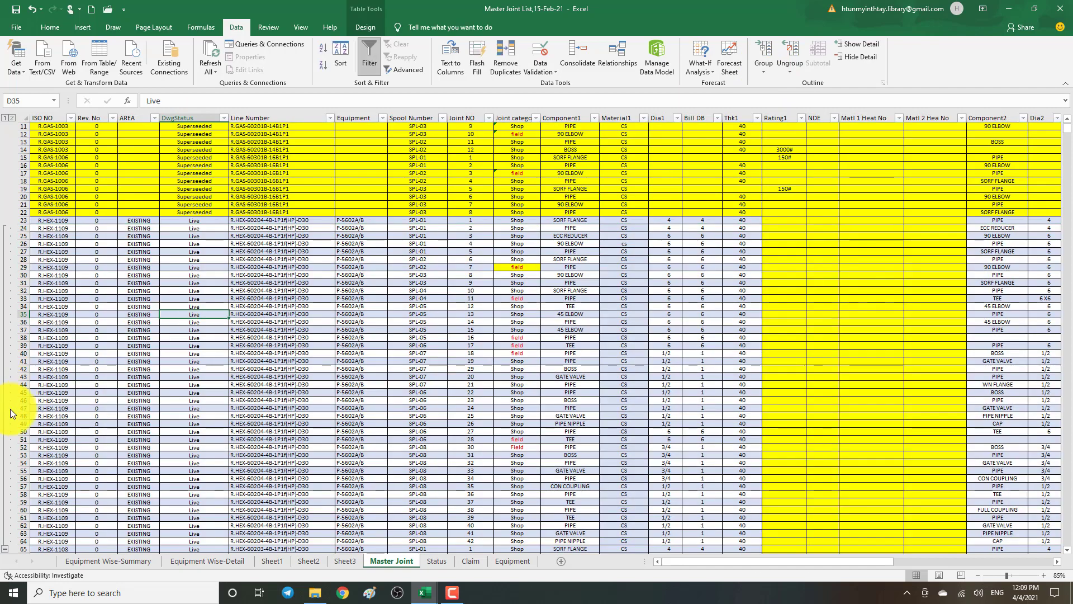
- Collapse the R.HEX-1109 row group and check its remaining row 23 against the R.HEX-1108 rows
scroll(7, 492, "down", 2)
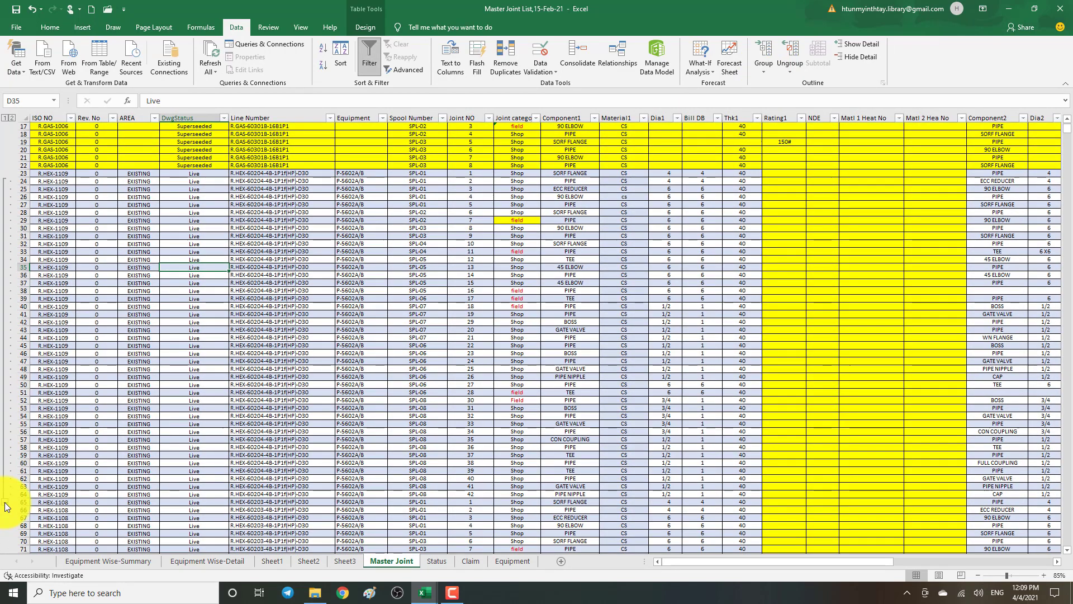
left_click(6, 503)
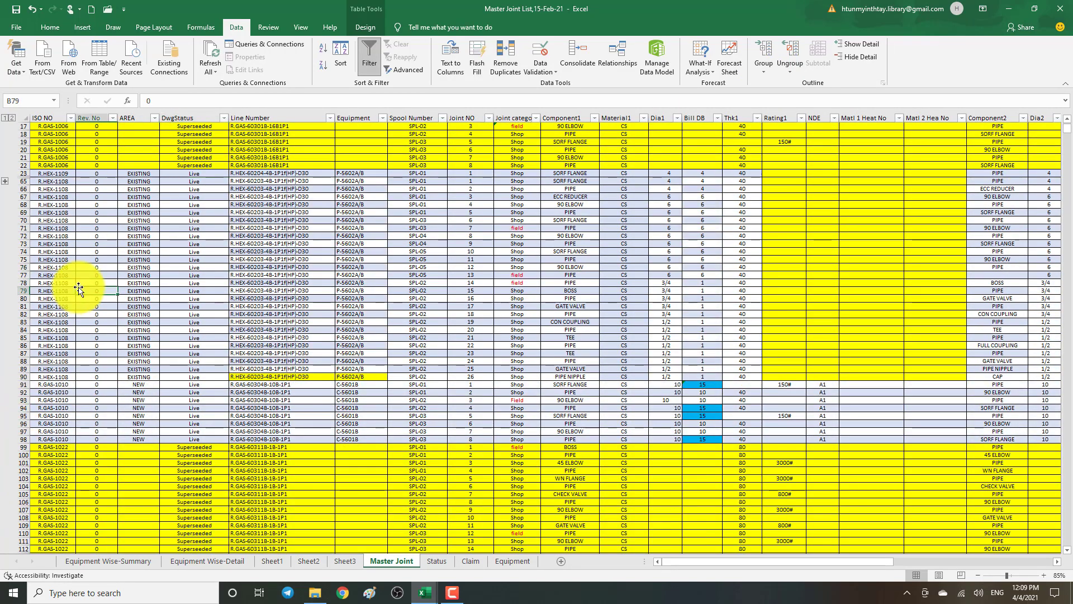
scroll(78, 280, "up", 2)
left_click(61, 221)
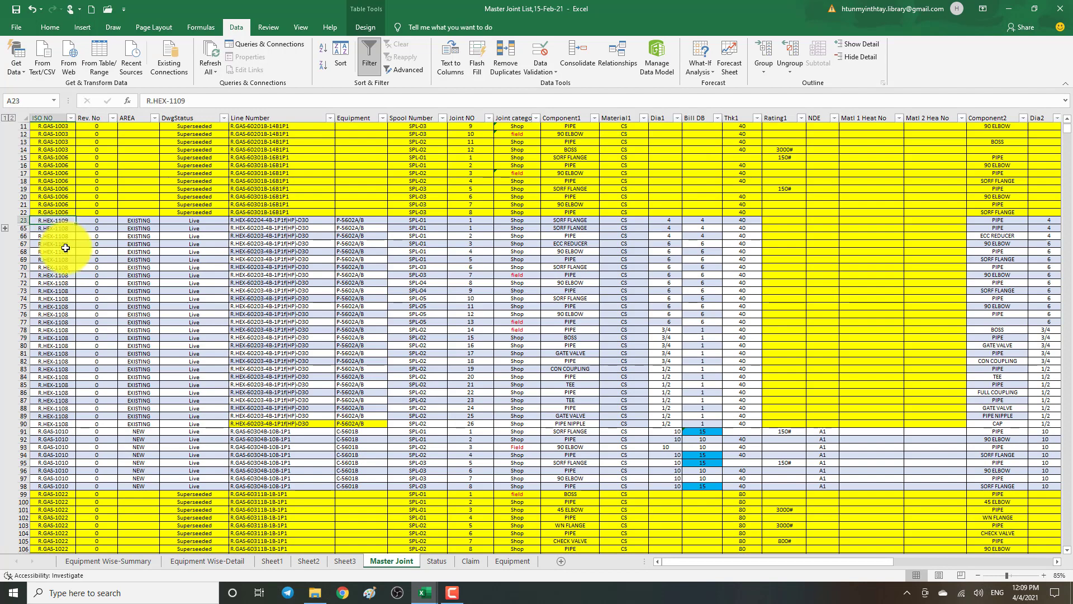
left_click(63, 275)
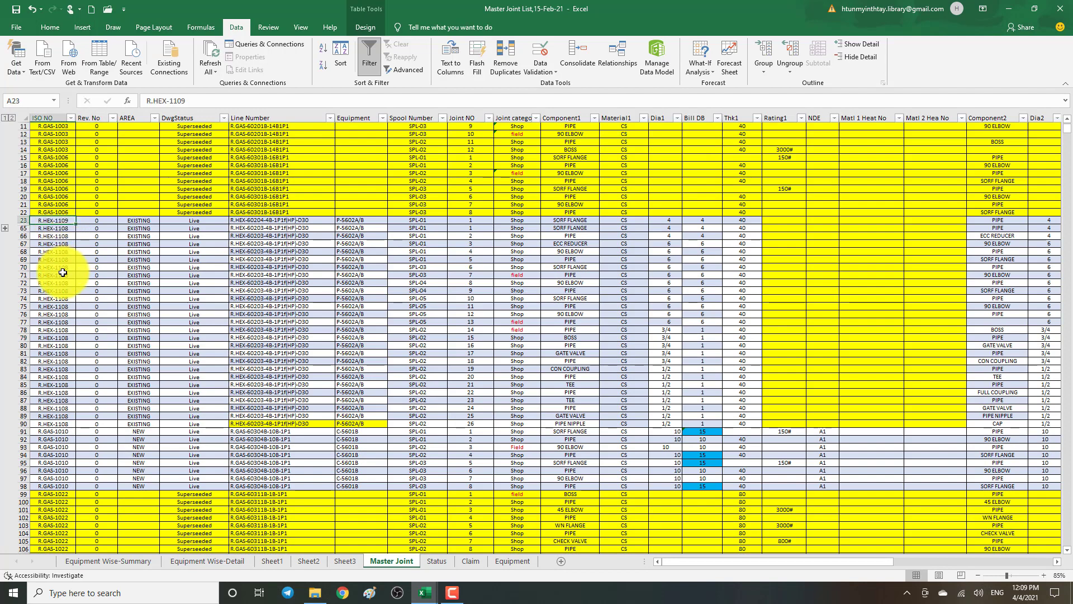
- Group rows 66 to 90 of ISO number R.HEX-1108 and collapse the group
left_click(23, 235)
left_click_drag(22, 236, 22, 426)
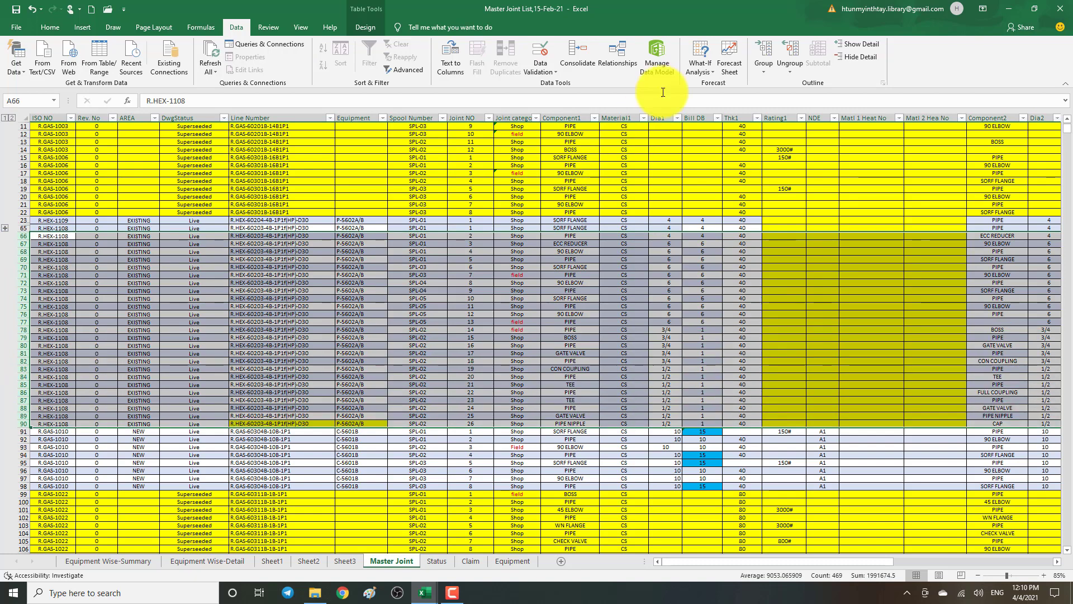
left_click(764, 57)
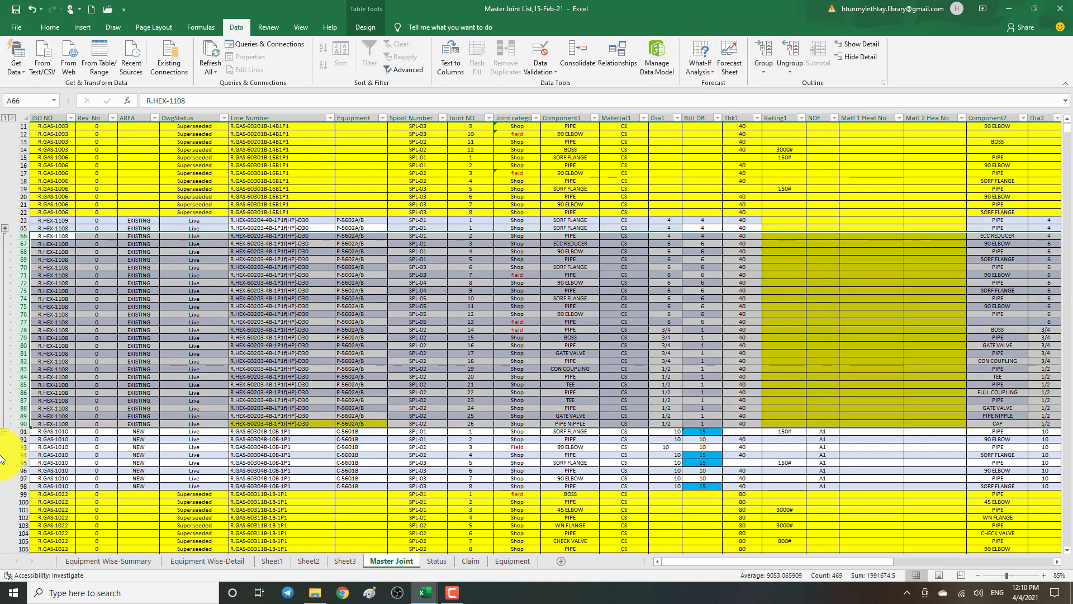
left_click(5, 434)
left_click(86, 330)
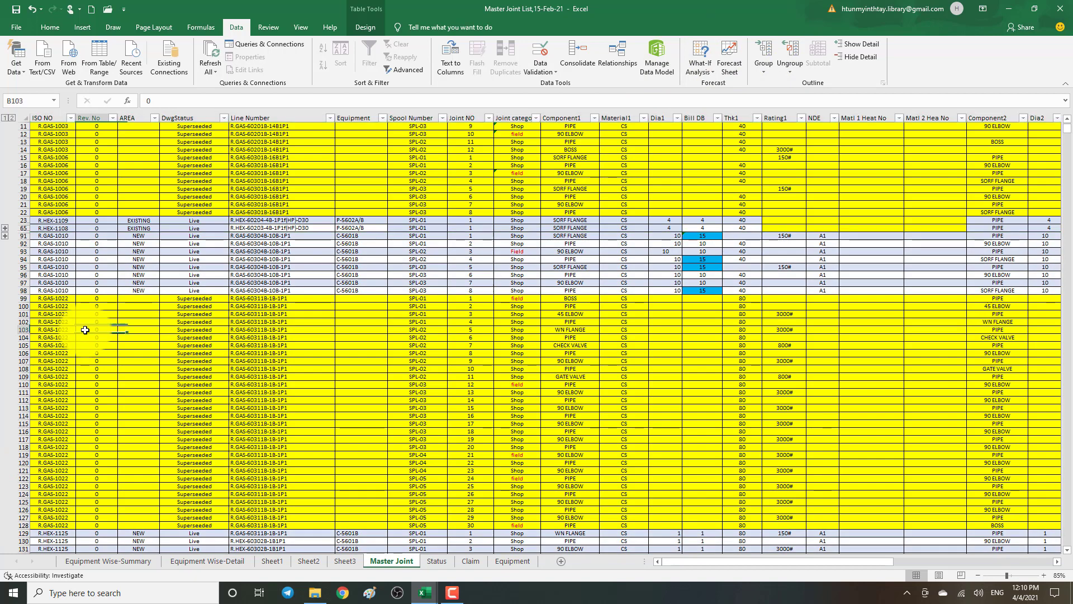
- Check the summary rows of R.HEX-1108 and R.HEX-1109, then expand both row groups again
scroll(86, 330, "up", 2)
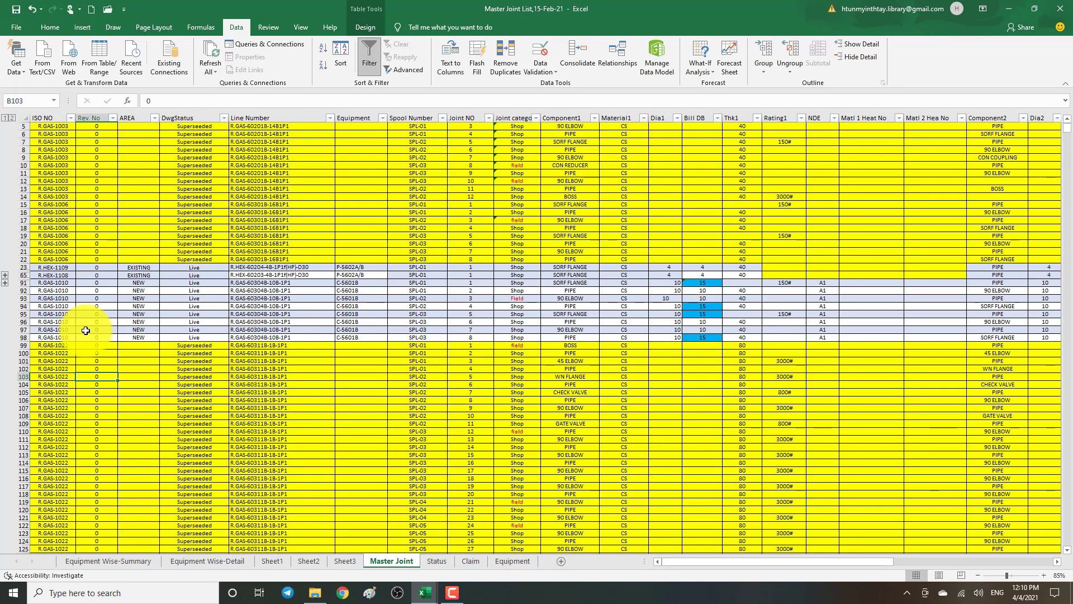
left_click(60, 276)
left_click(59, 267)
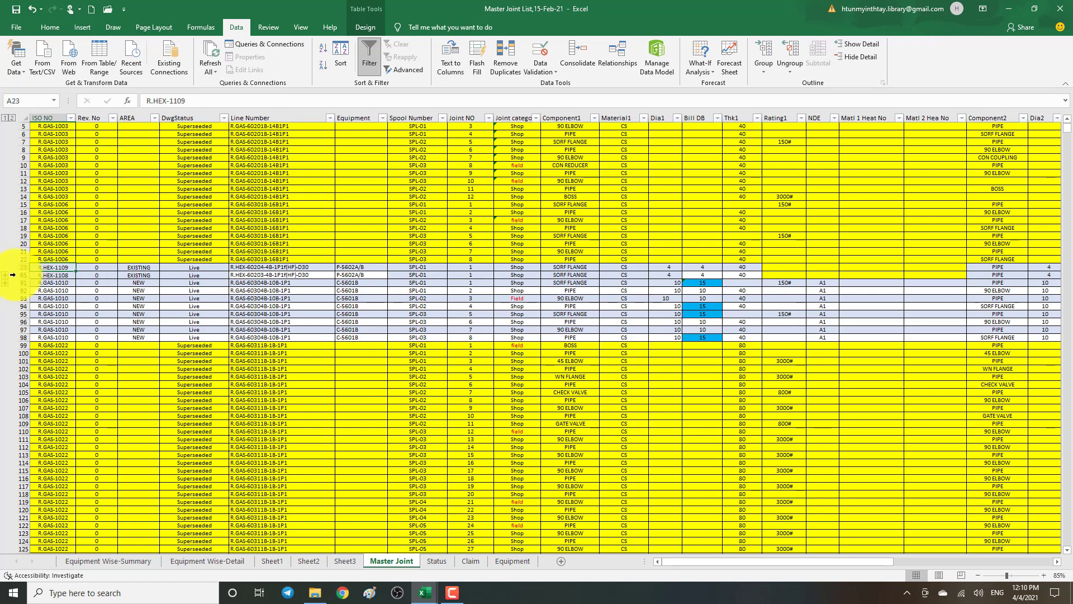
left_click(4, 275)
scroll(42, 282, "down", 10)
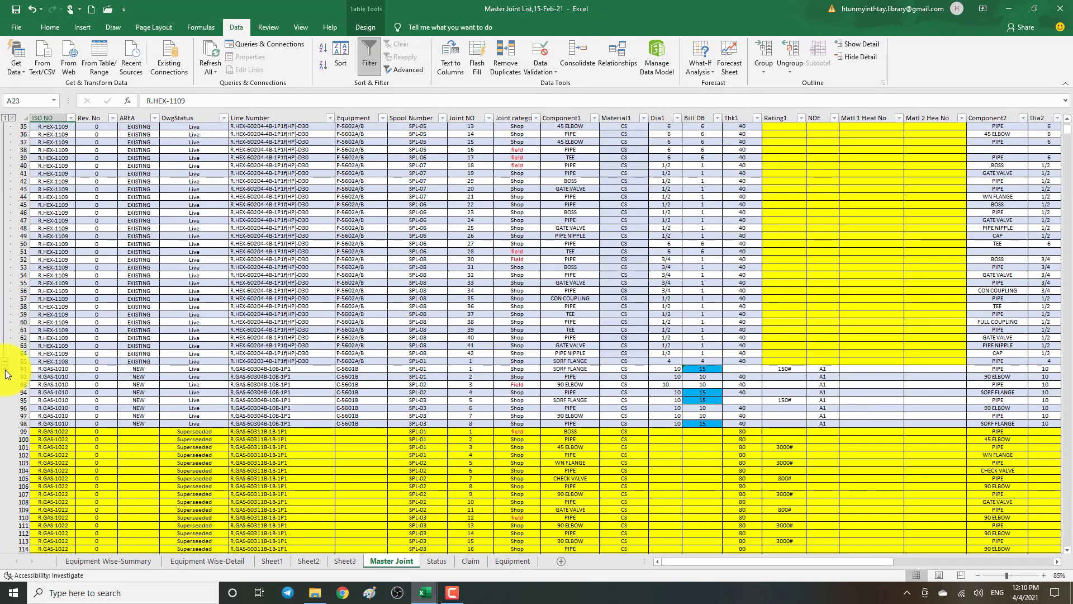
left_click(6, 370)
scroll(246, 319, "down", 1)
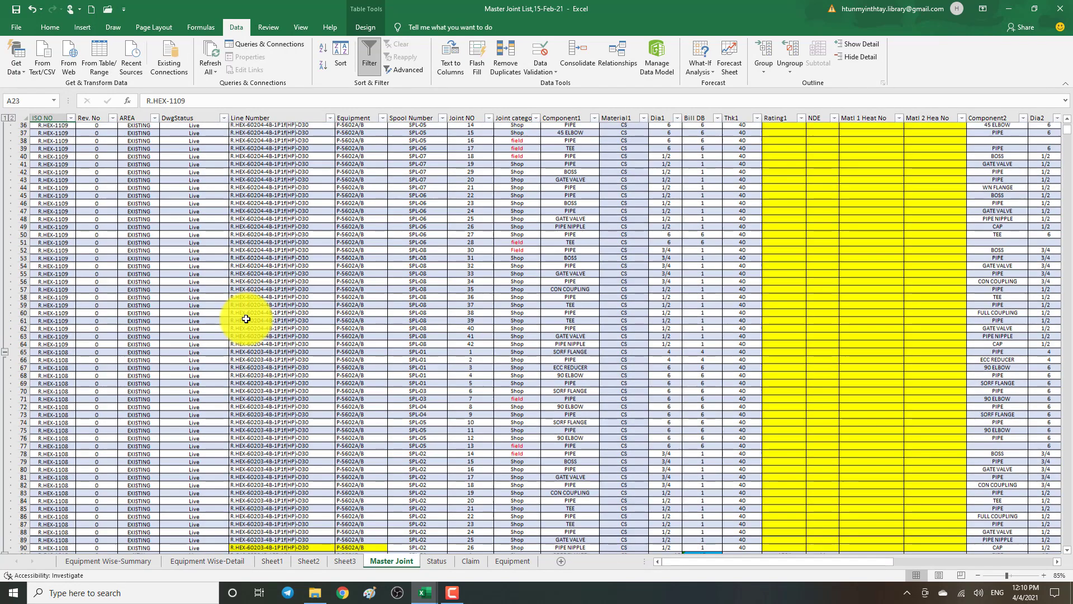
scroll(246, 319, "up", 12)
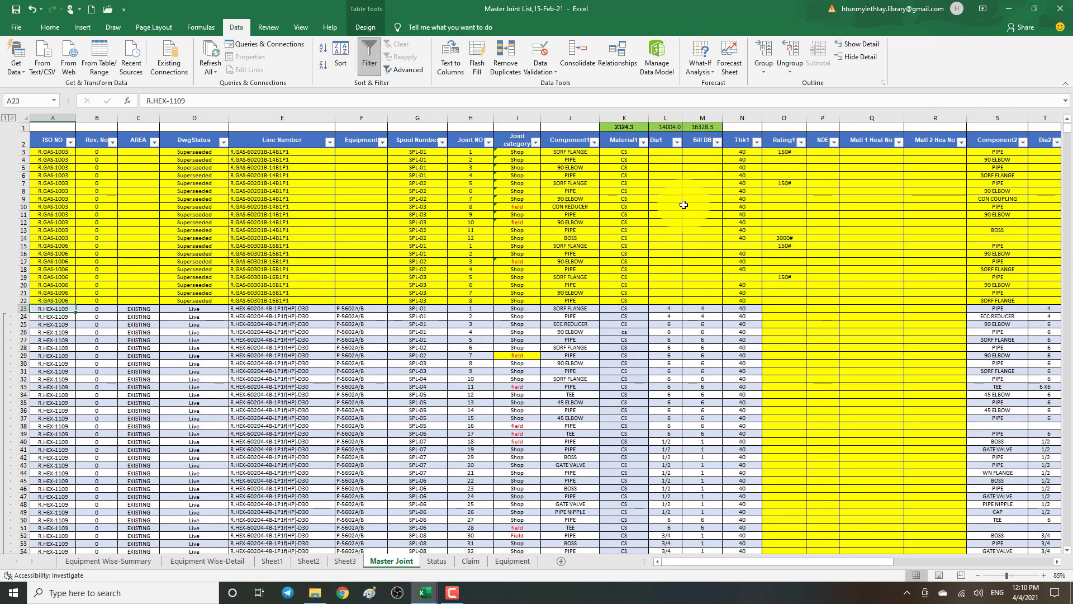
- Group columns O to R, from Rating1 to Matl 2 Heat No, and collapse the column group
left_click_drag(793, 117, 932, 128)
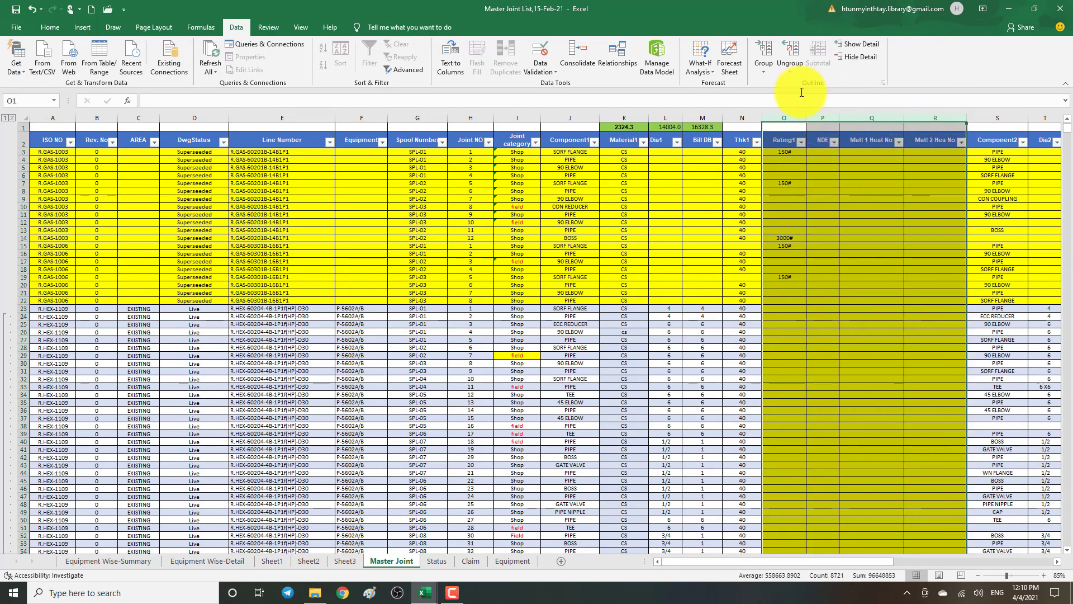
left_click(766, 63)
left_click(766, 81)
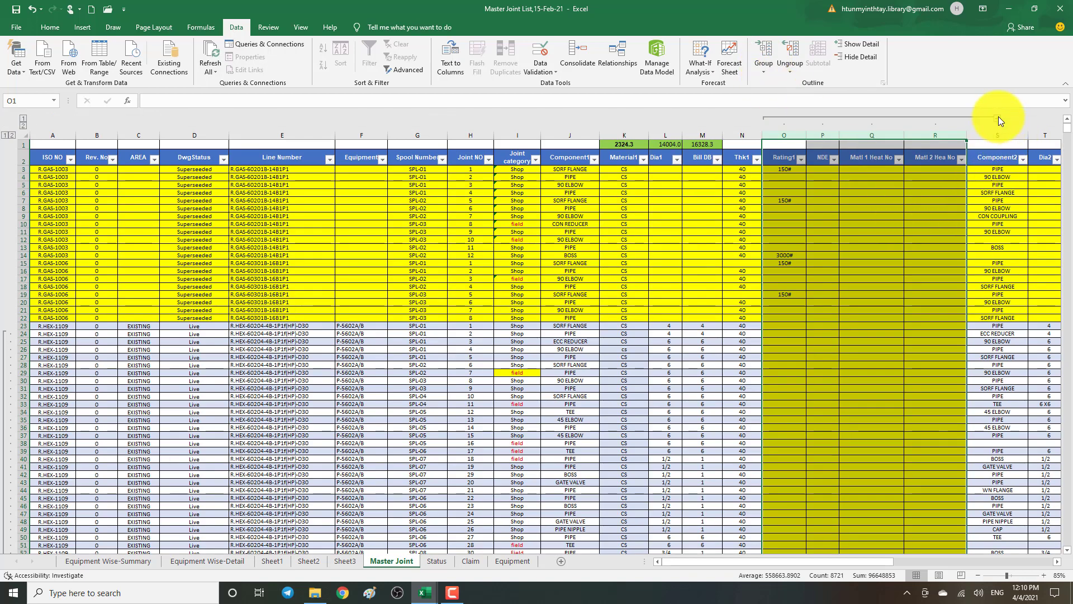
left_click(998, 117)
left_click(742, 238)
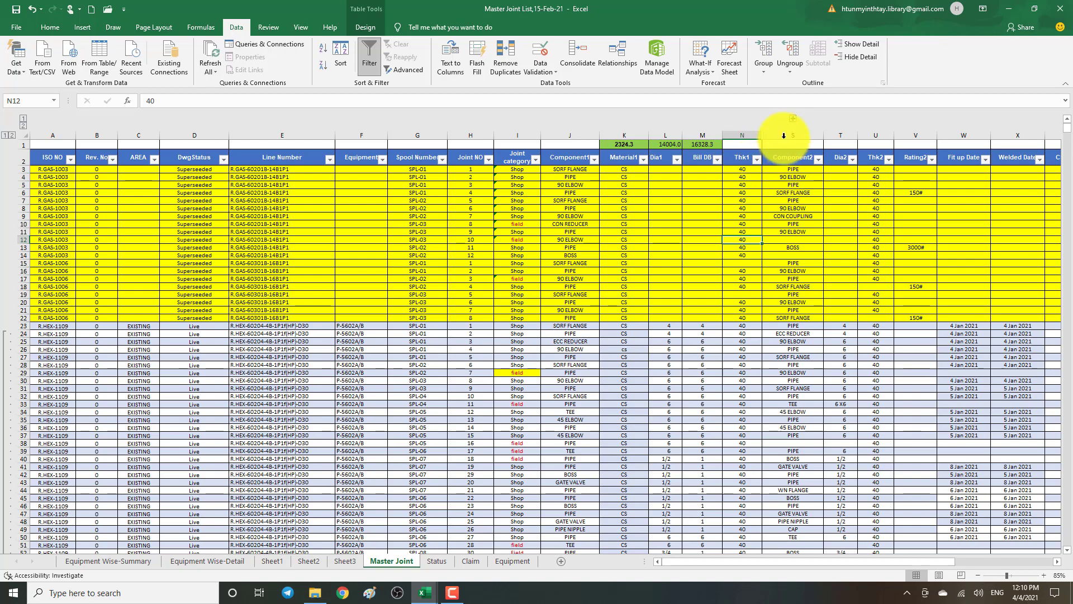
- Expand the column group O to R and look through its Rating1, NDE and heat number columns
left_click(792, 118)
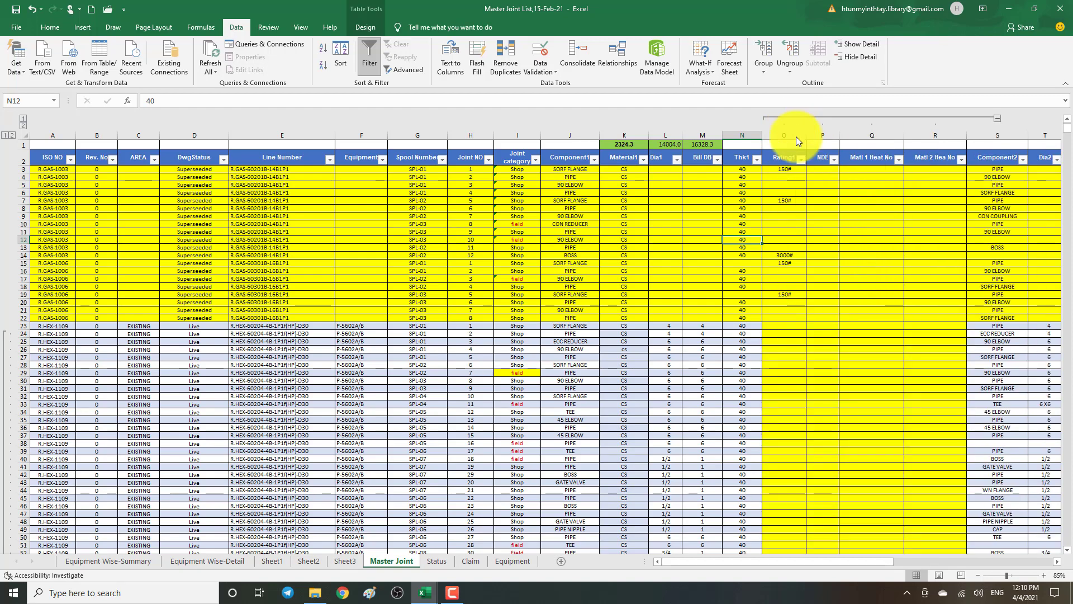
left_click(827, 217)
left_click(785, 324)
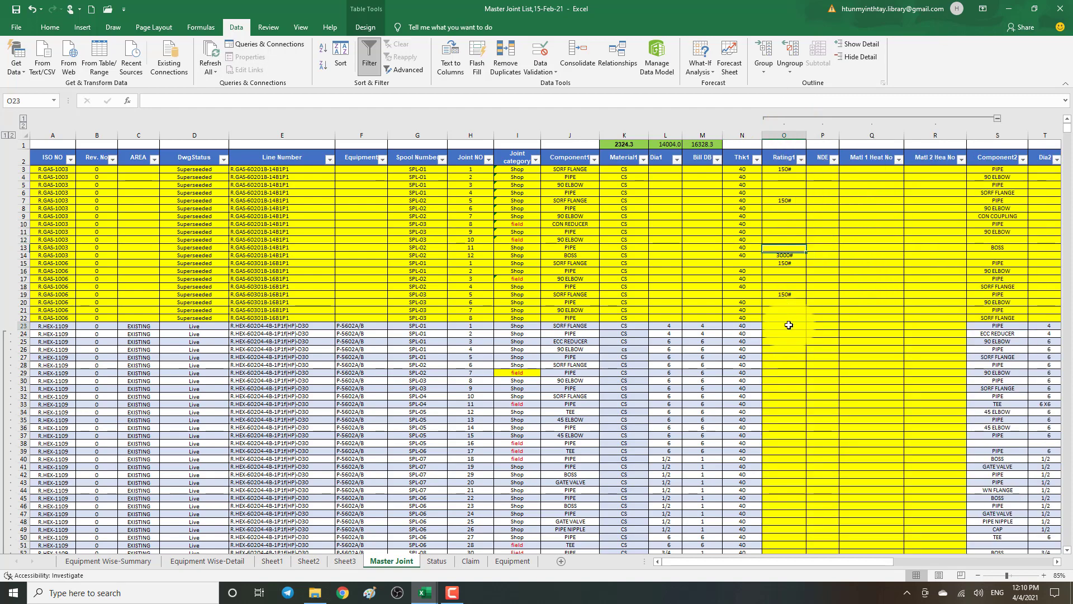
scroll(810, 299, "down", 3)
scroll(835, 299, "up", 3)
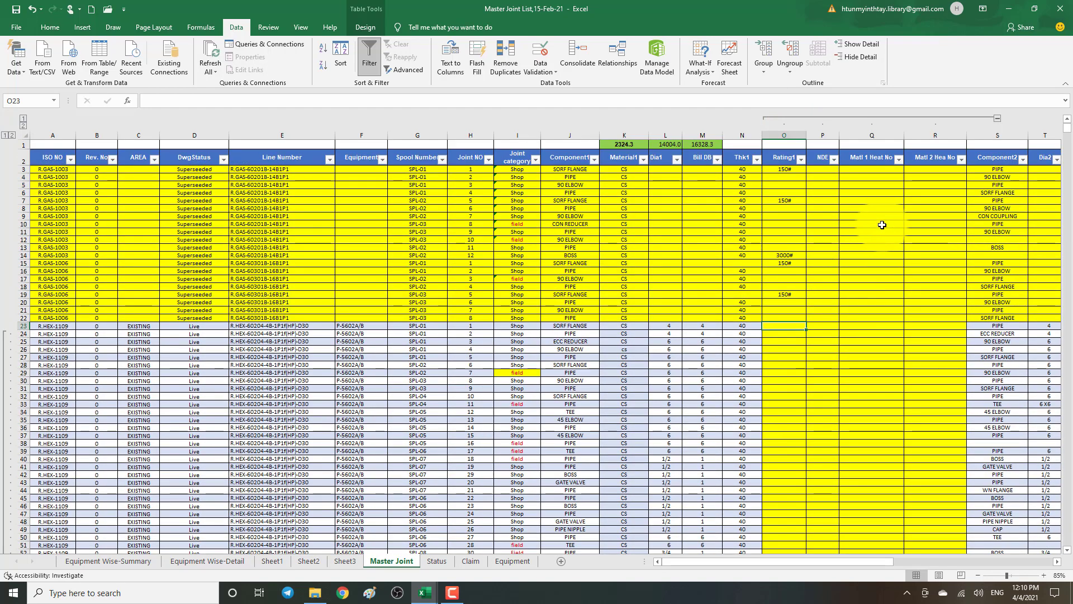
left_click(882, 227)
left_click(923, 206)
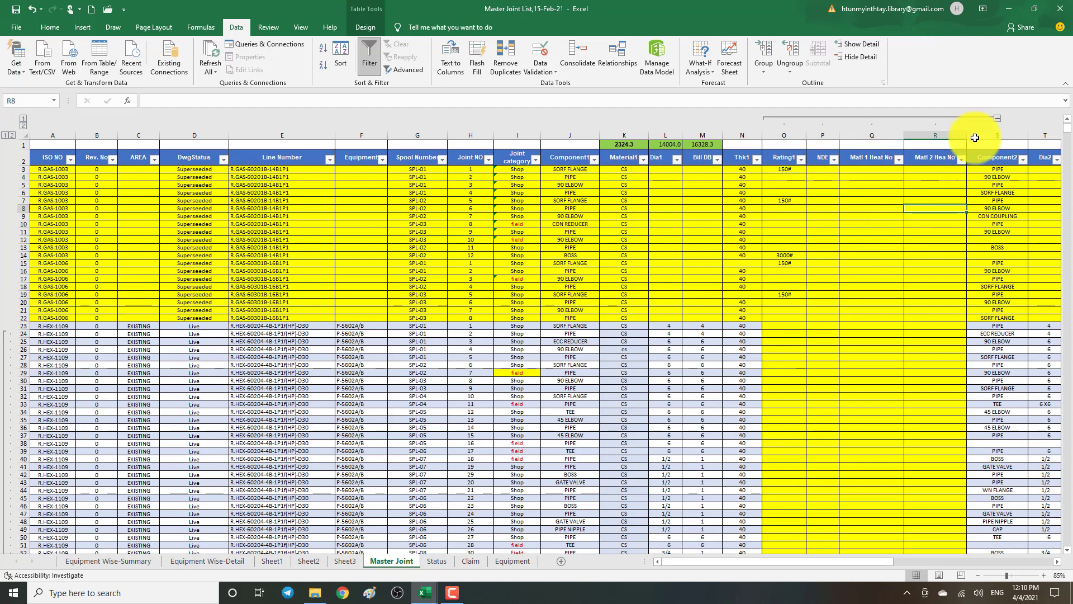
- Collapse the column group O to R once more and expand it again to compare both views
left_click(998, 117)
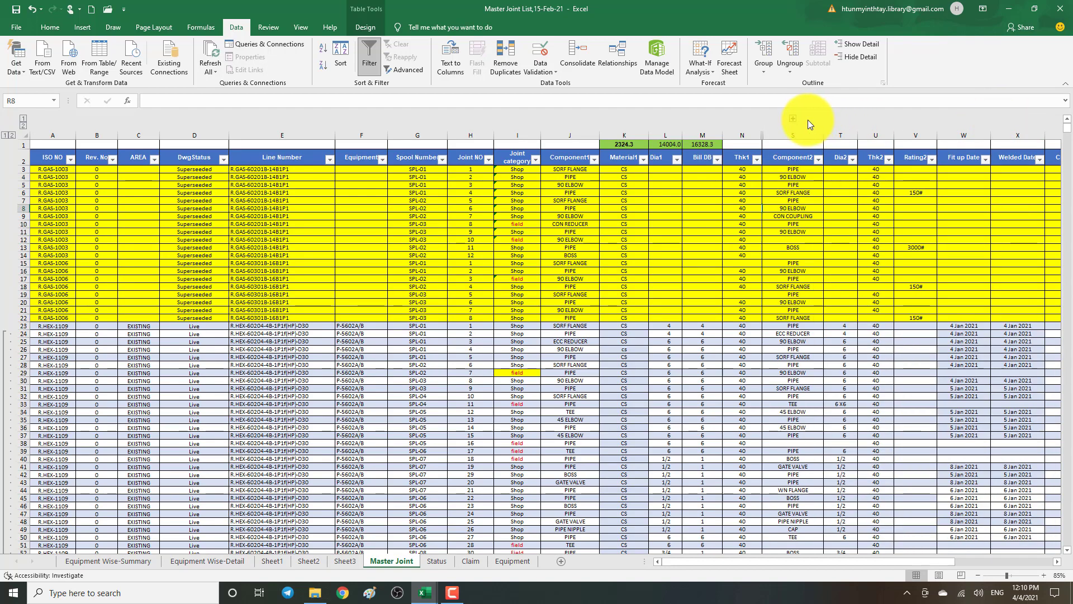
left_click(793, 118)
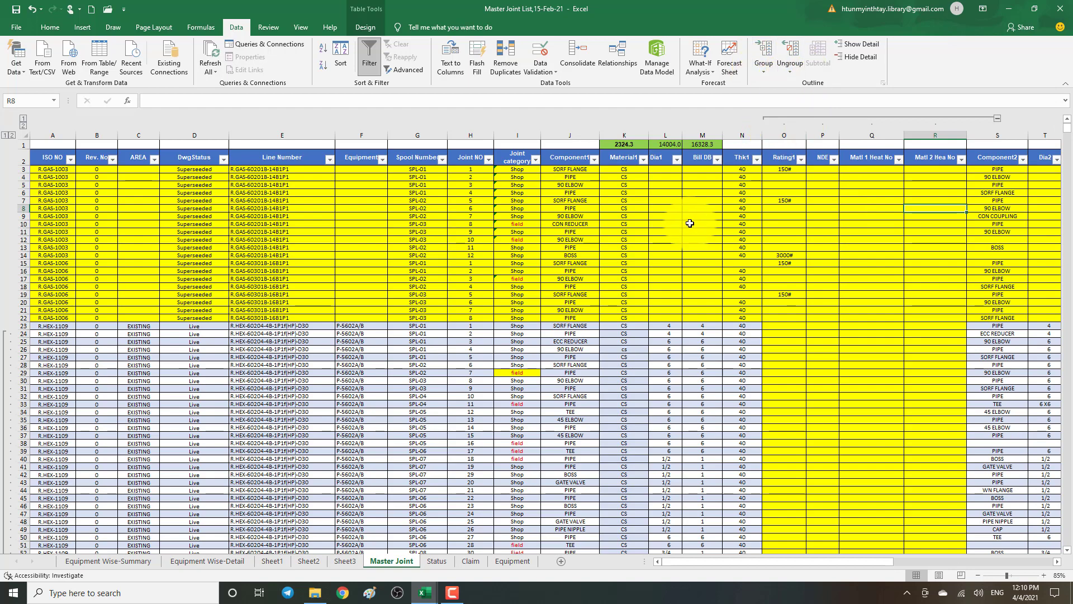
left_click(690, 223)
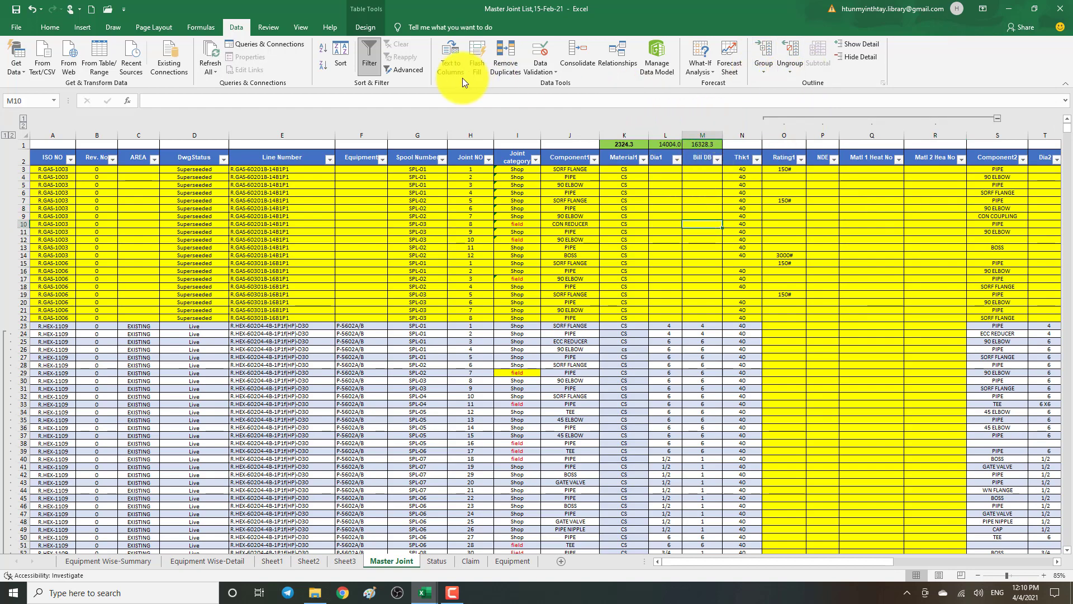
left_click(464, 326)
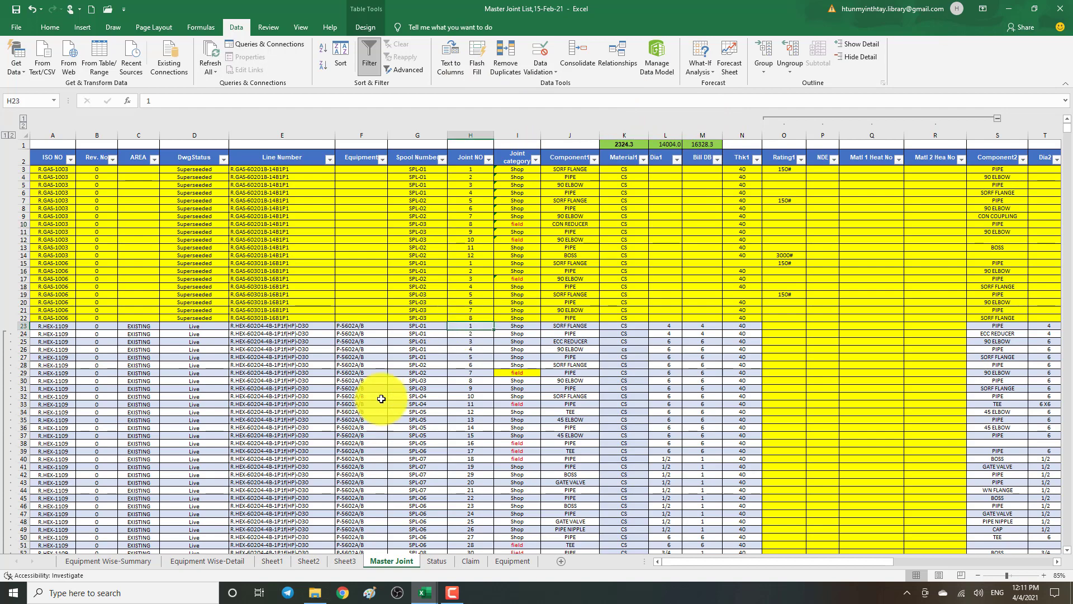
- Look at the Status sheet's pivot table of Fab DB and Billable DB with its slicers, passing the Claim sheet
left_click(381, 398)
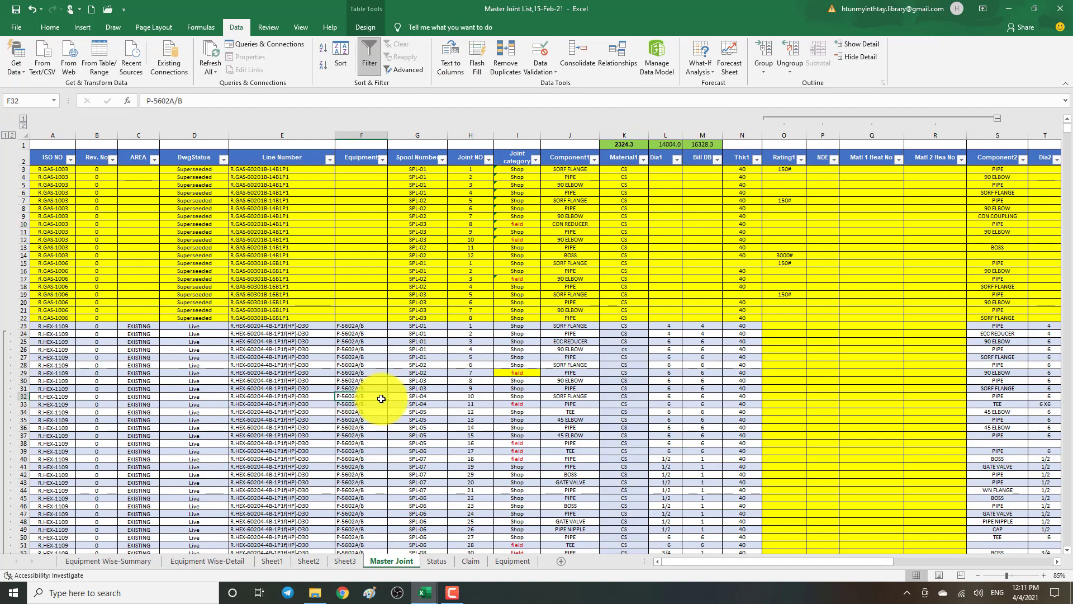
left_click(471, 561)
left_click(437, 561)
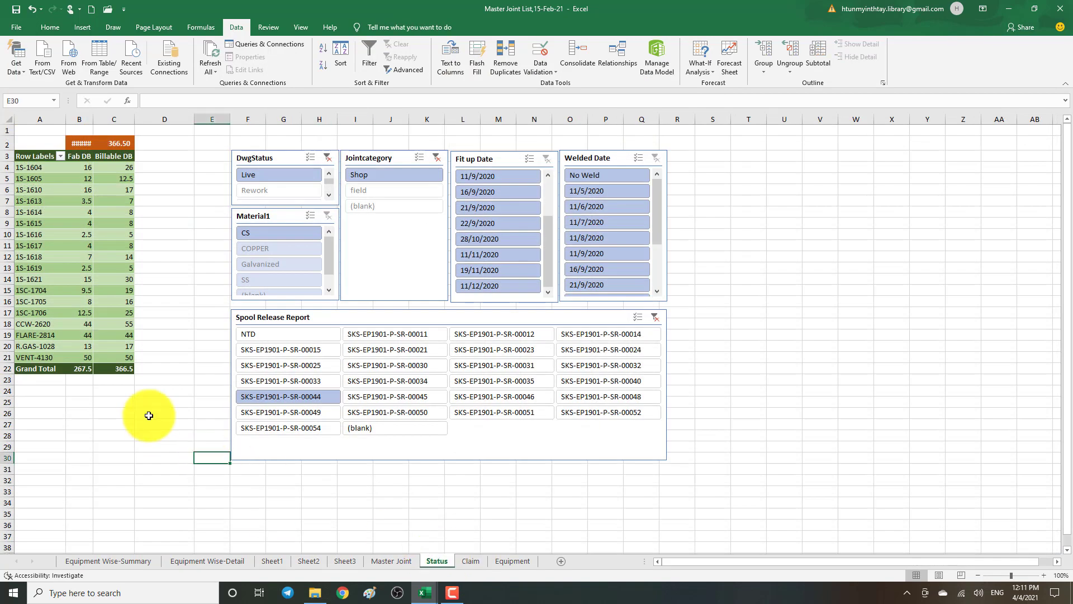
left_click(163, 390)
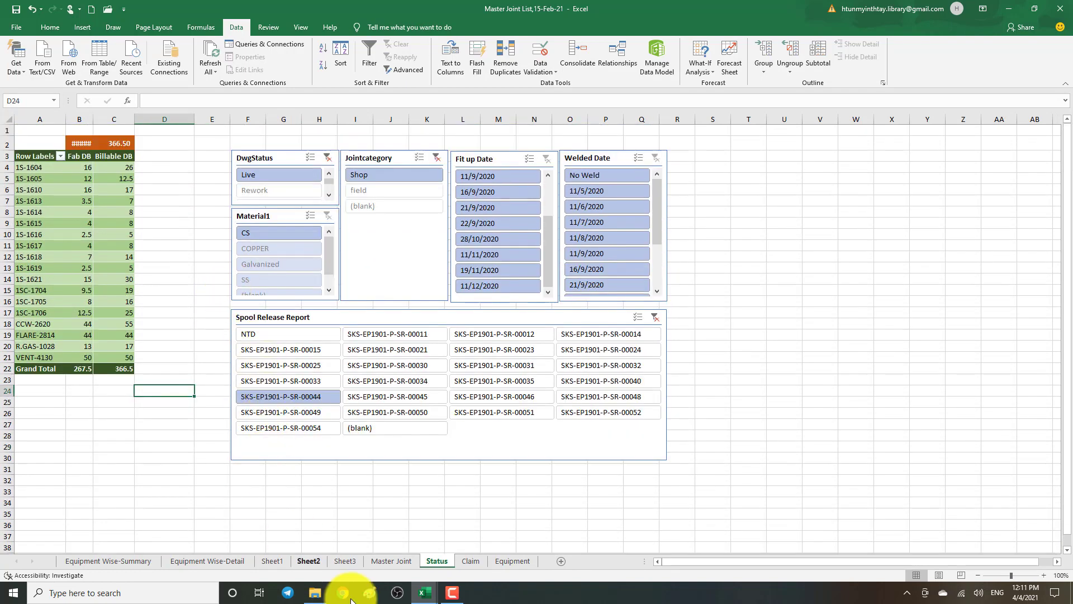
- Switch to the Chapter (9) Working with Excel Pivot Tables workbook and skim its pages 167 to 170
mouse_move(420, 597)
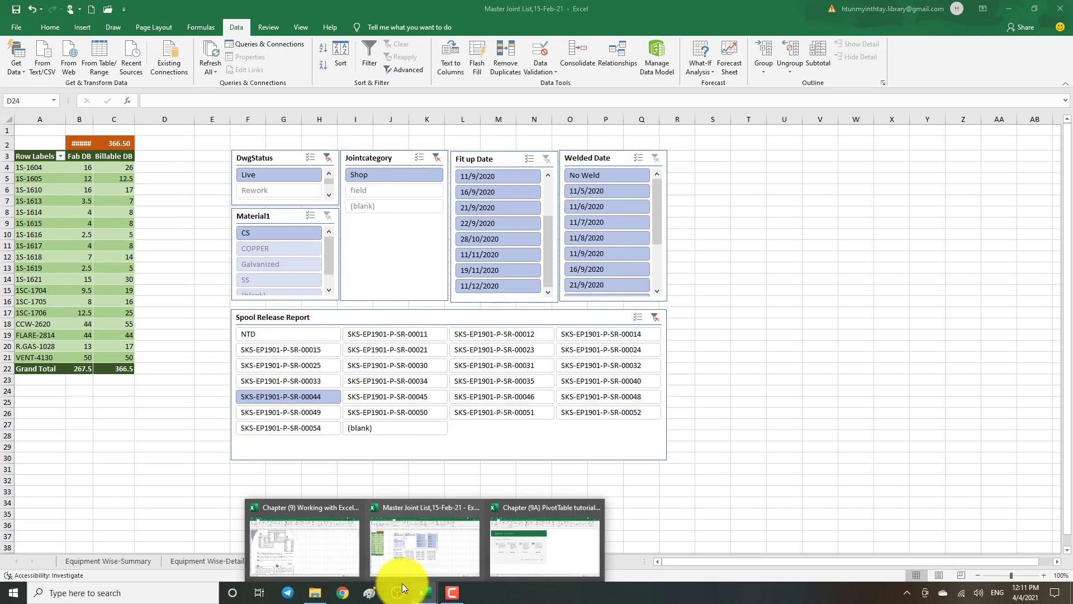
left_click(265, 517)
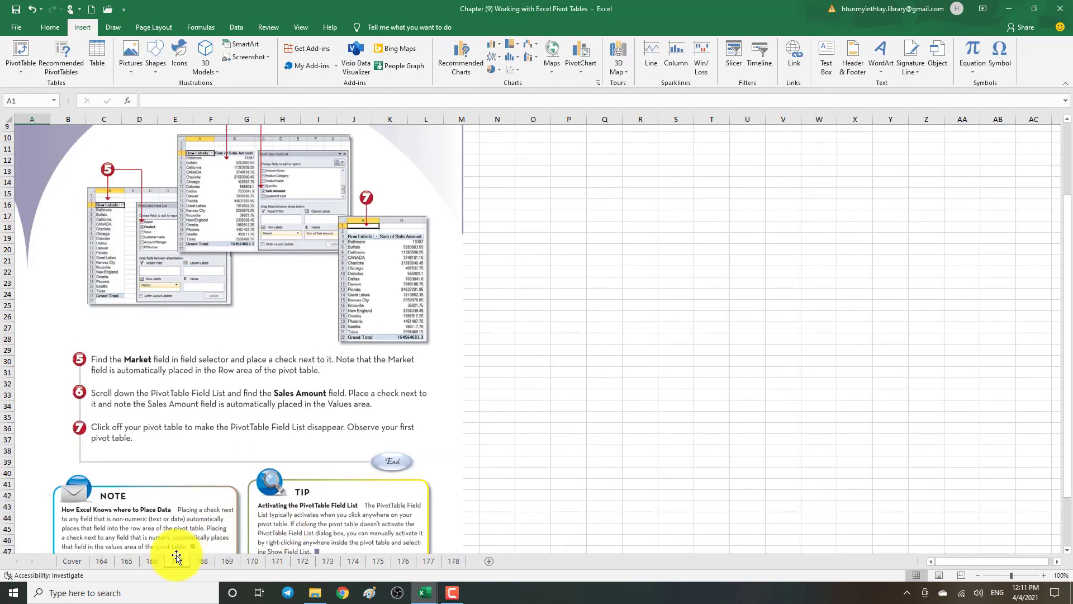
left_click(176, 559)
left_click(226, 563)
left_click(251, 561)
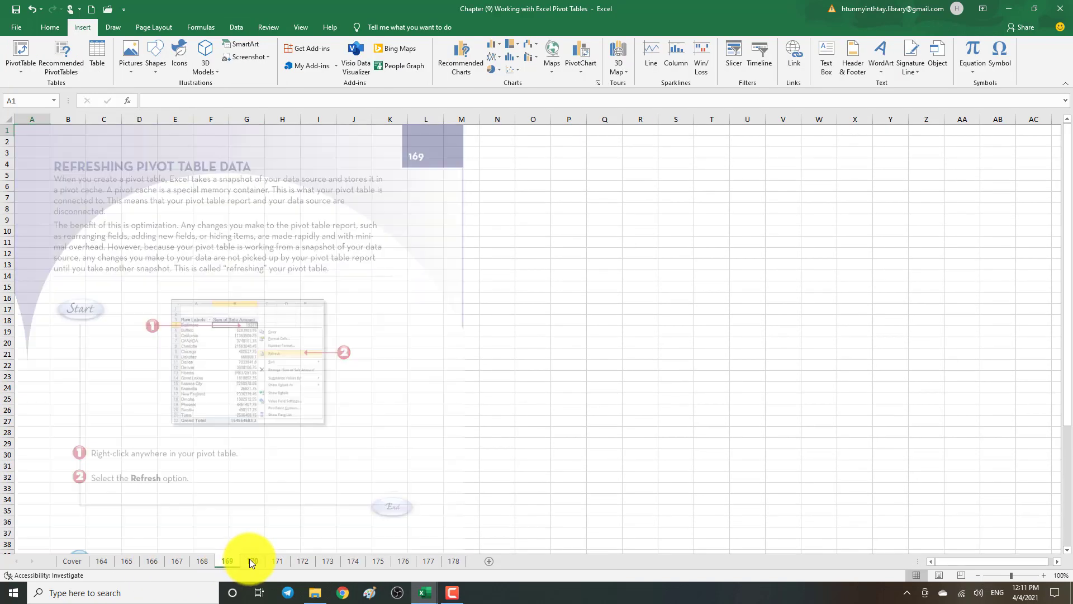
- Go through pages 164 to 168 on the anatomy, creation and rearranging of a pivot table
left_click(101, 561)
left_click(126, 561)
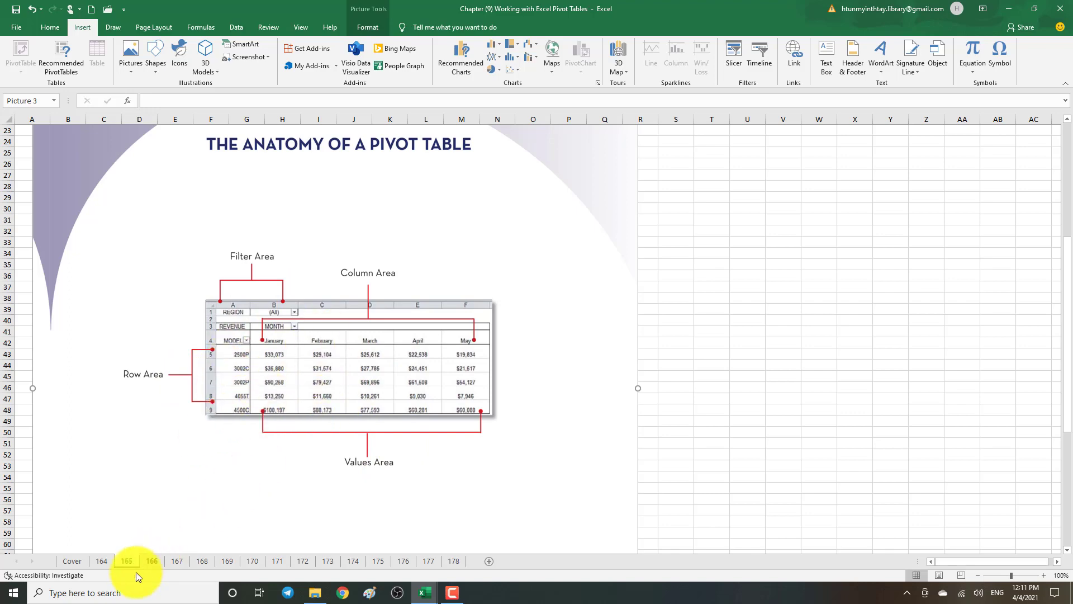
left_click(152, 562)
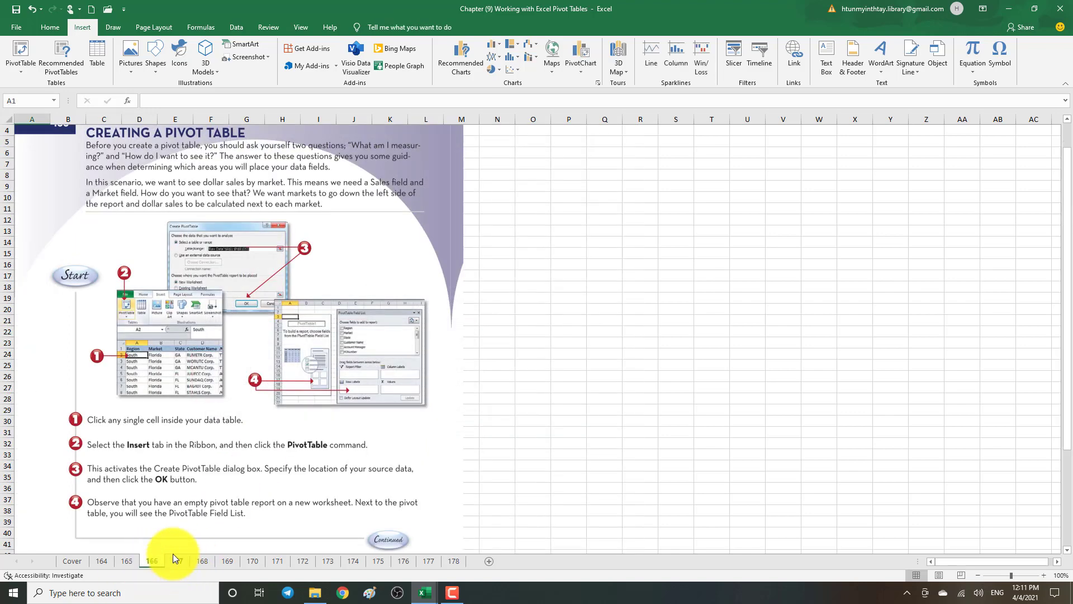
left_click(173, 558)
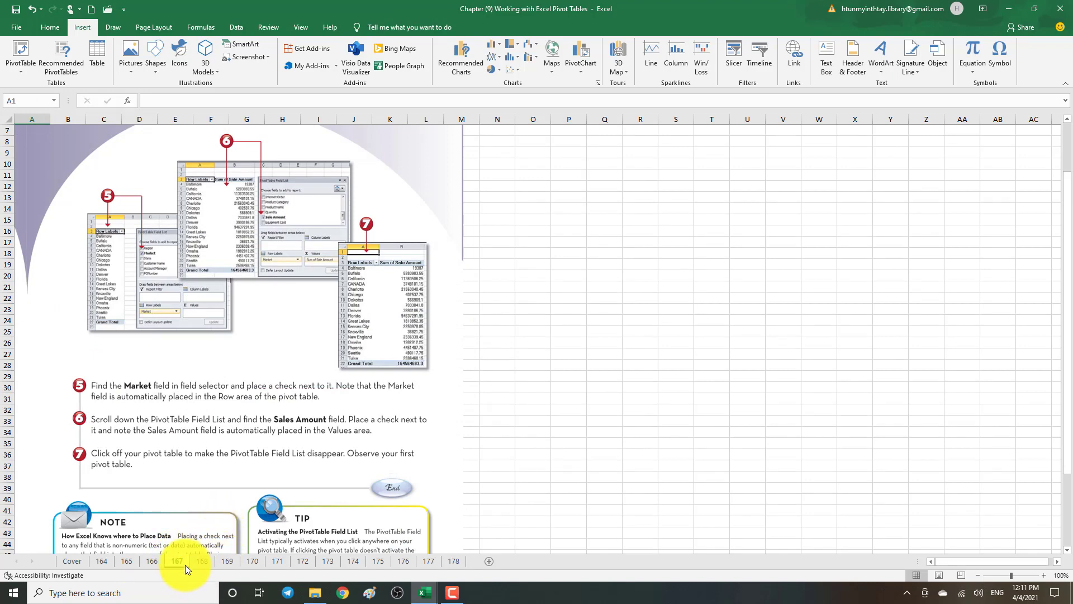
left_click(202, 562)
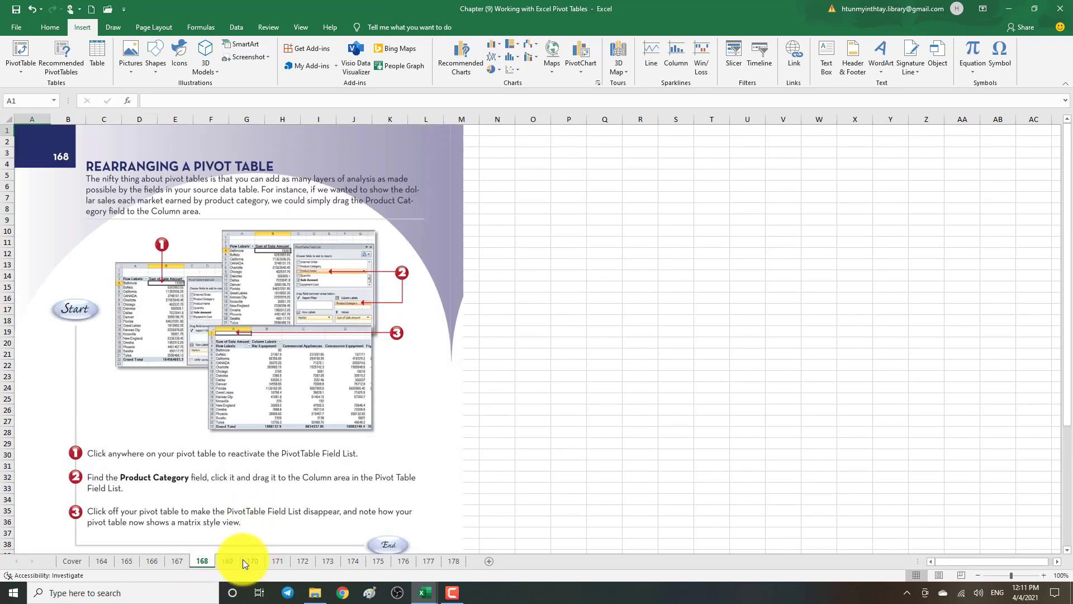
- Browse pages 170 to 175 on report filters, adding pivot table data, changing the layout and numeric formats
left_click(242, 559)
left_click(289, 565)
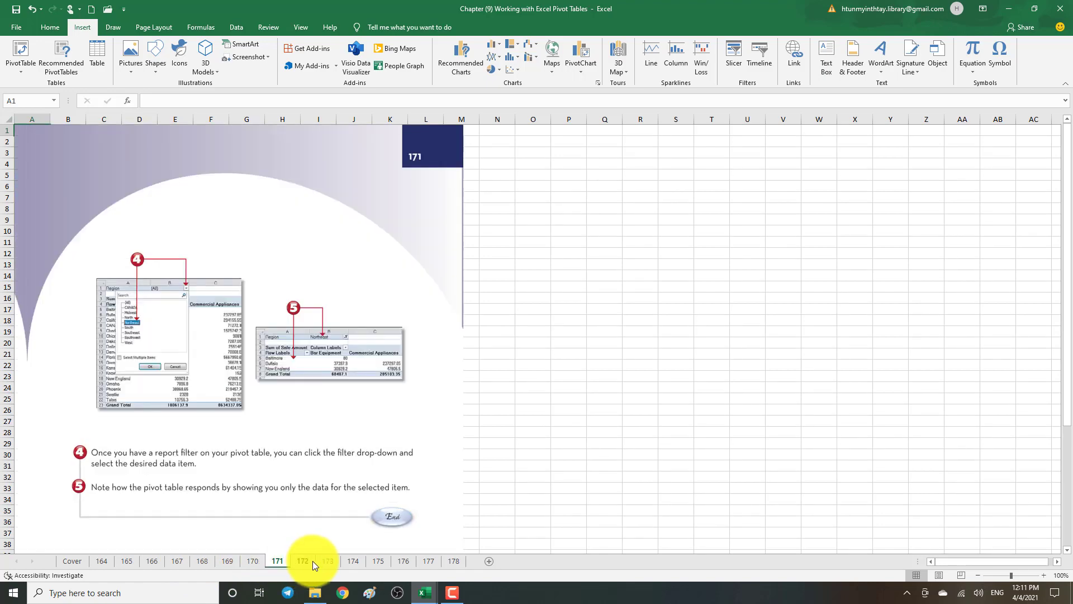
left_click(313, 562)
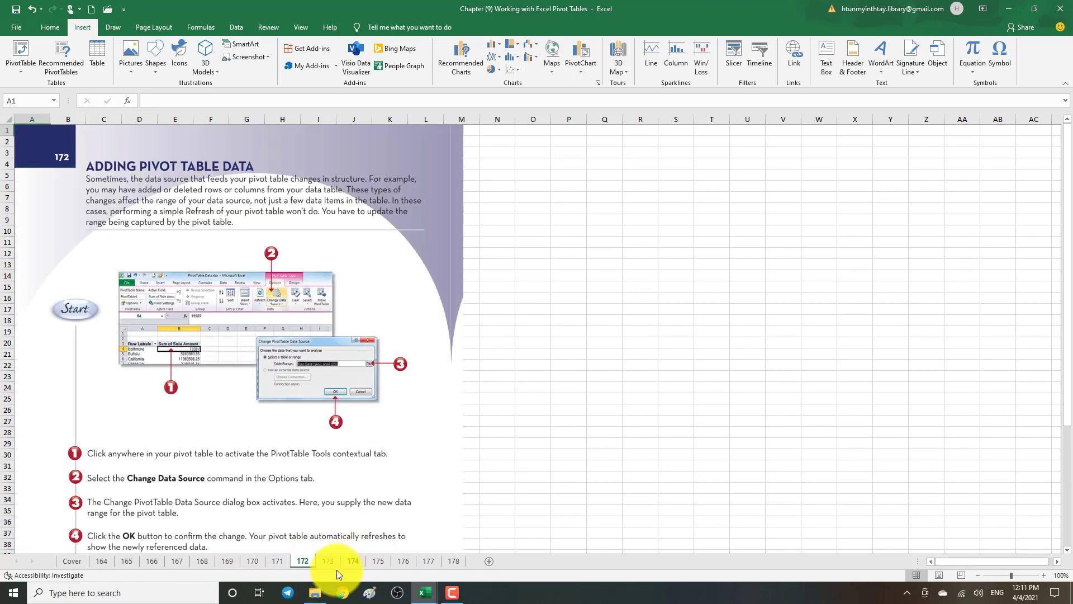
left_click(330, 563)
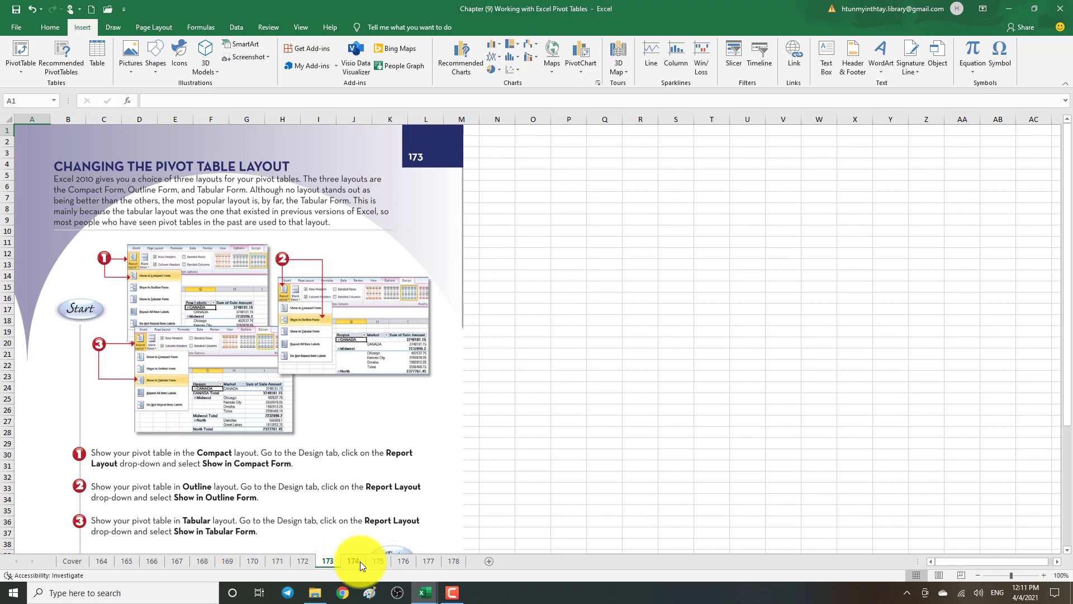
left_click(360, 561)
left_click(378, 559)
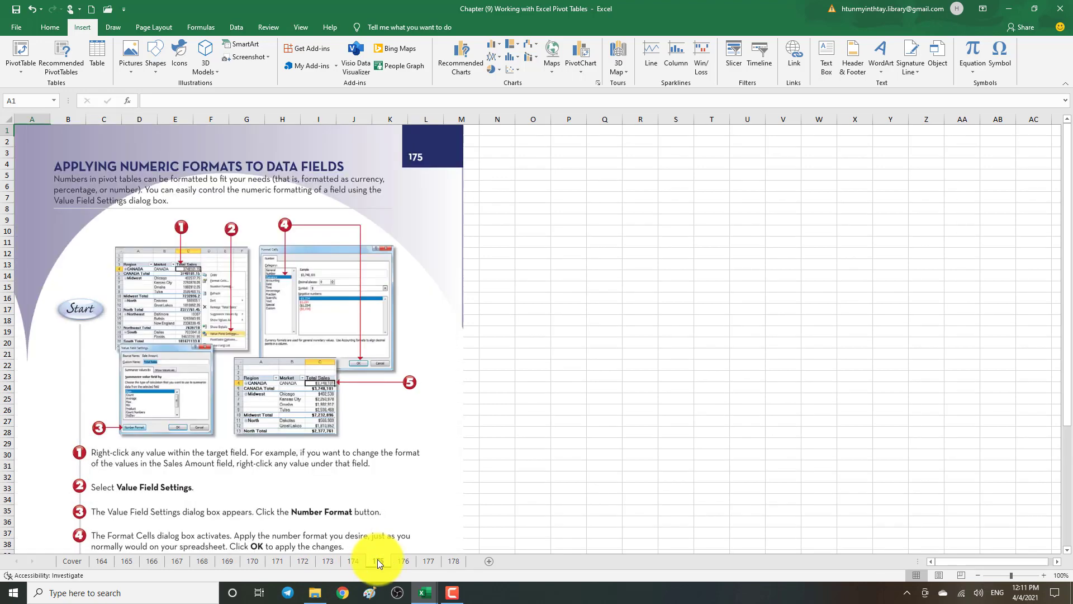
- View pages 176 and 177 on showing and hiding data items, and read page 178 on sorting a pivot table
left_click(407, 561)
left_click(427, 564)
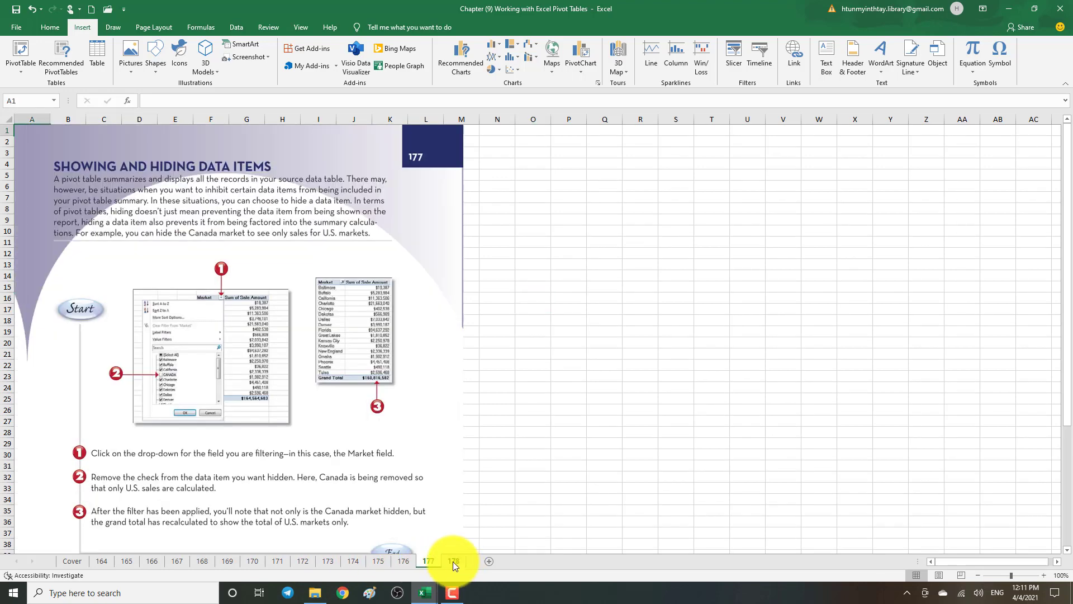
left_click(452, 562)
scroll(495, 415, "down", 7)
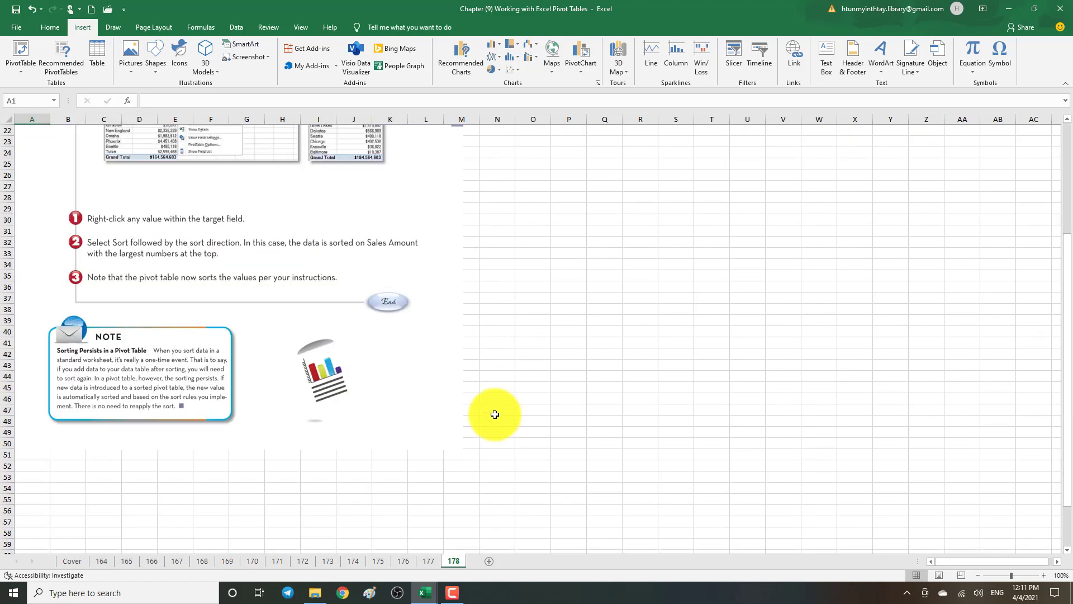
scroll(495, 415, "up", 6)
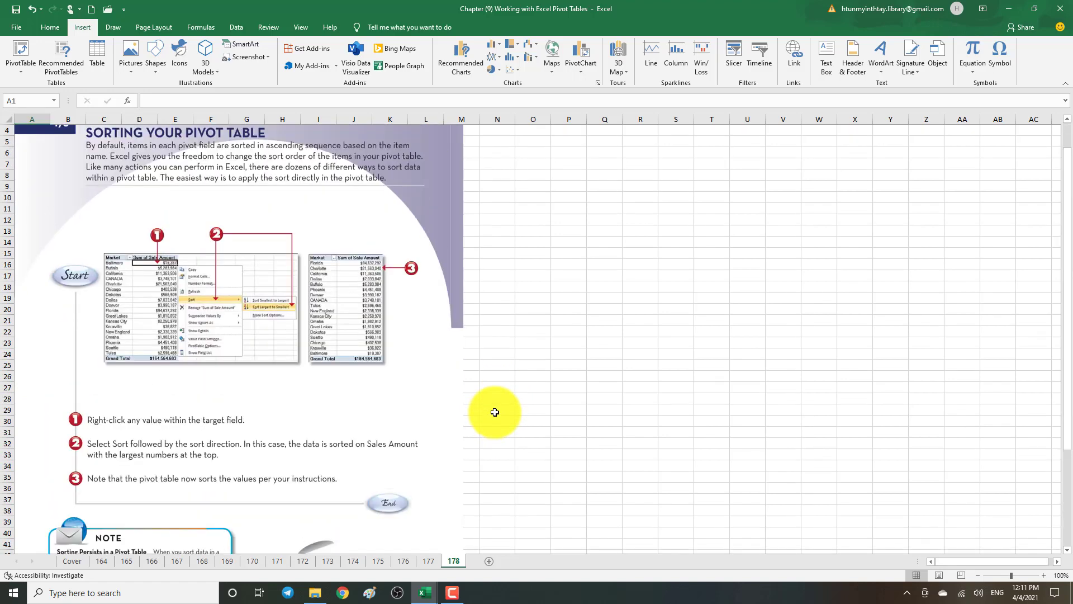
scroll(495, 414, "up", 1)
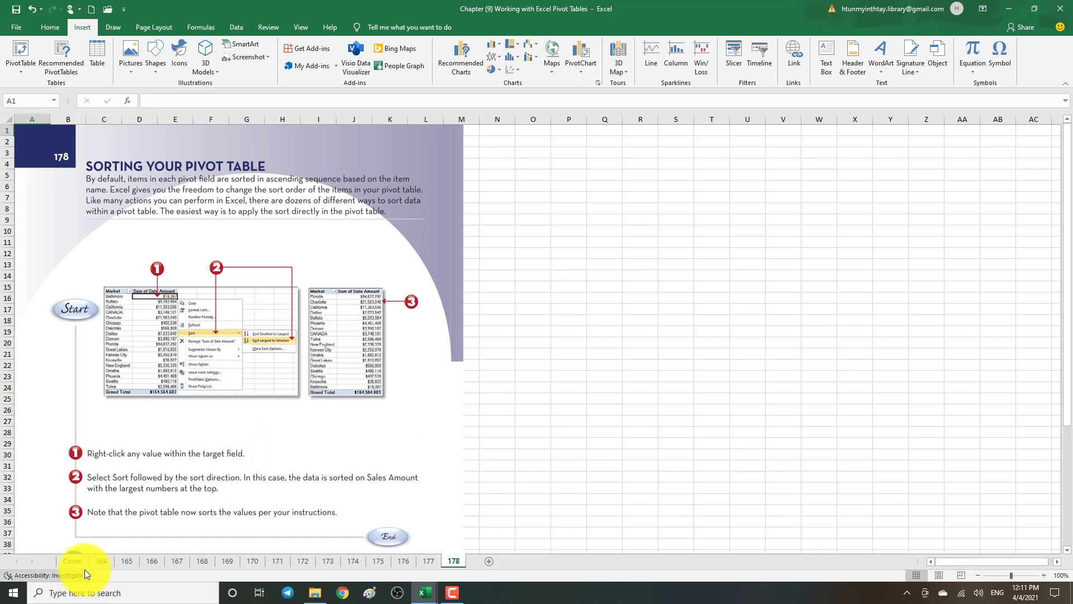
- Return to the Cover sheet of the Chapter (9) workbook and select the empty cell G17
left_click(70, 563)
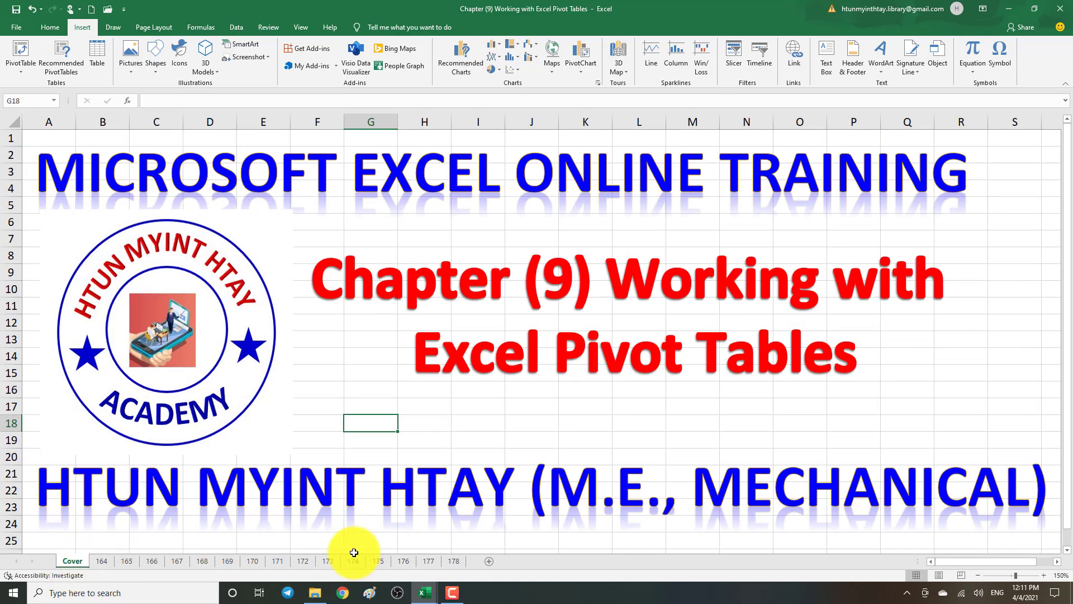
left_click(231, 539)
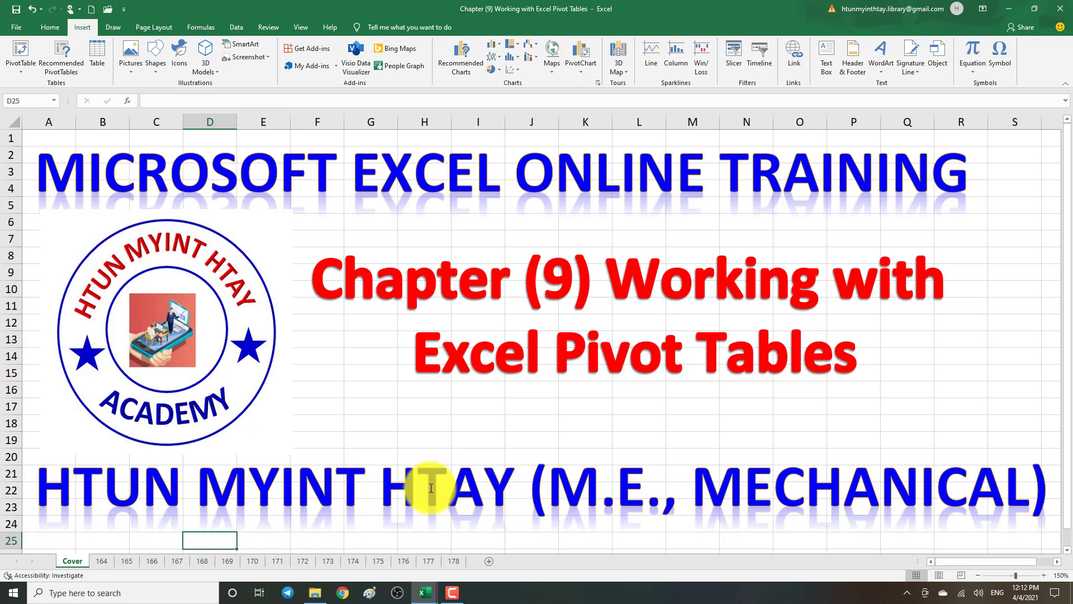
left_click(364, 540)
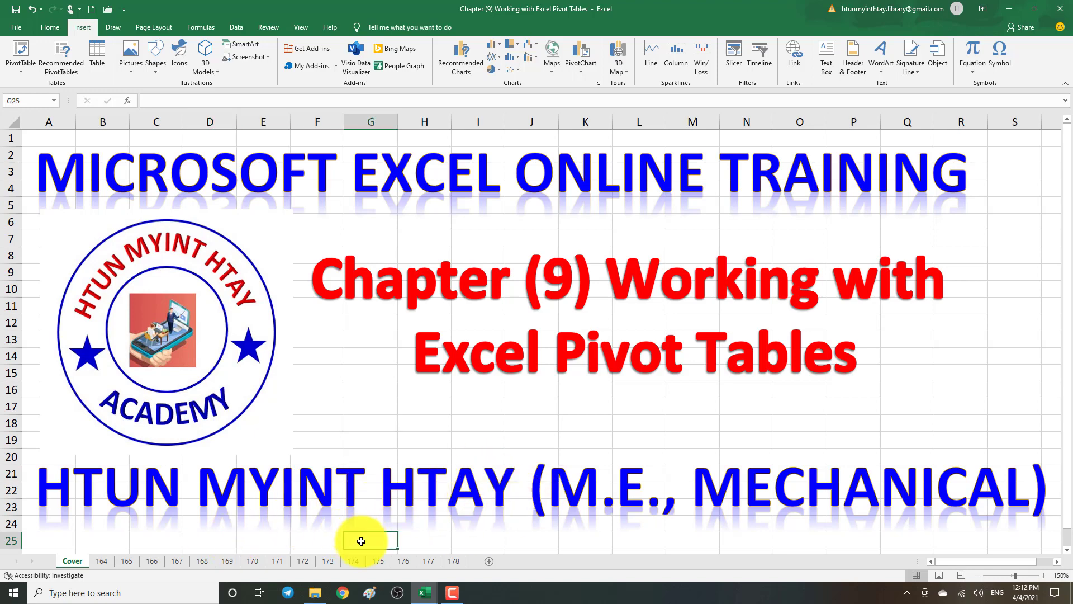
left_click(374, 407)
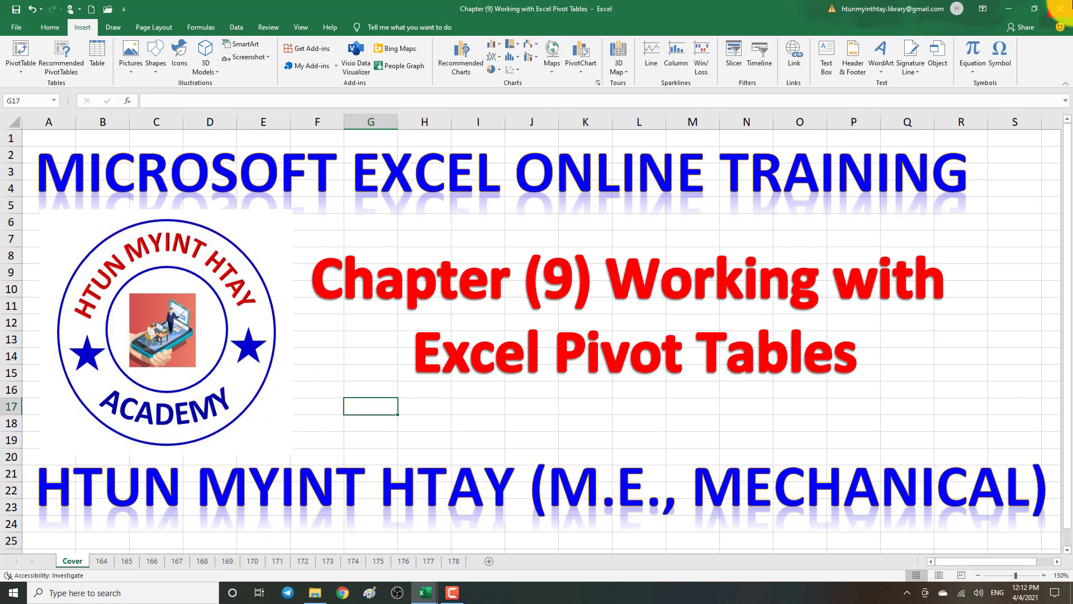